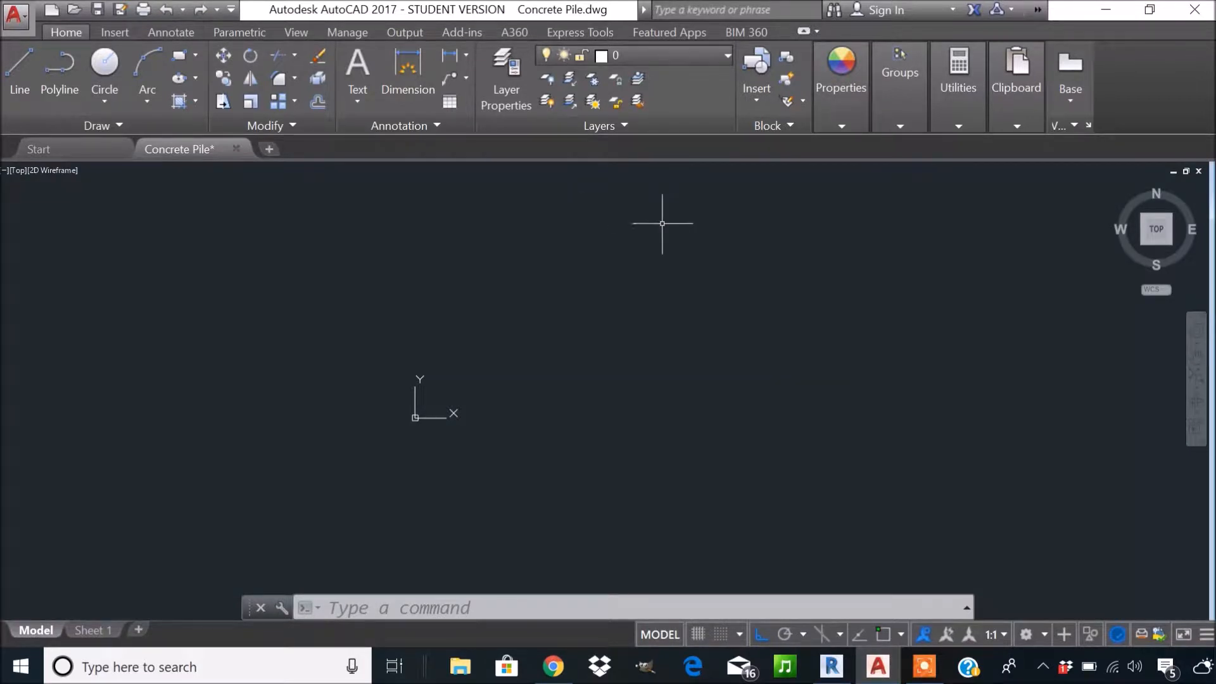
Examine the title block and empty viewport on the Sheet 1 layout and return to model space.
left_click(92, 630)
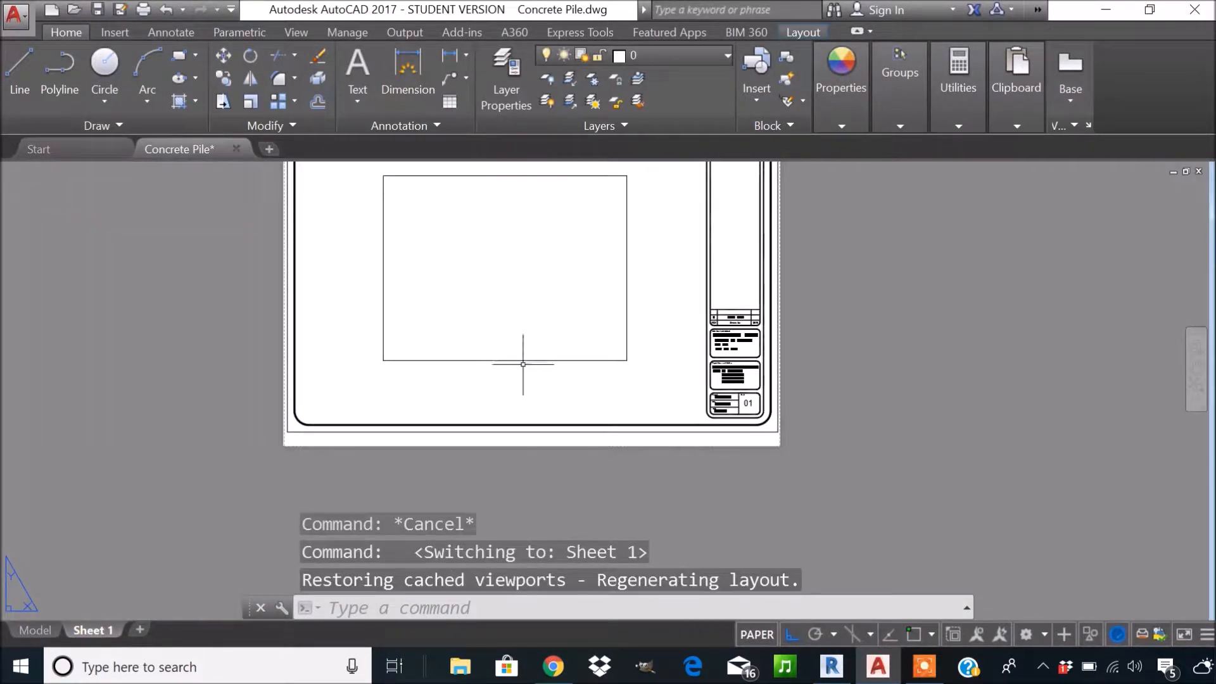
middle_click_drag(515, 353, 676, 386)
middle_click_drag(768, 402, 752, 415)
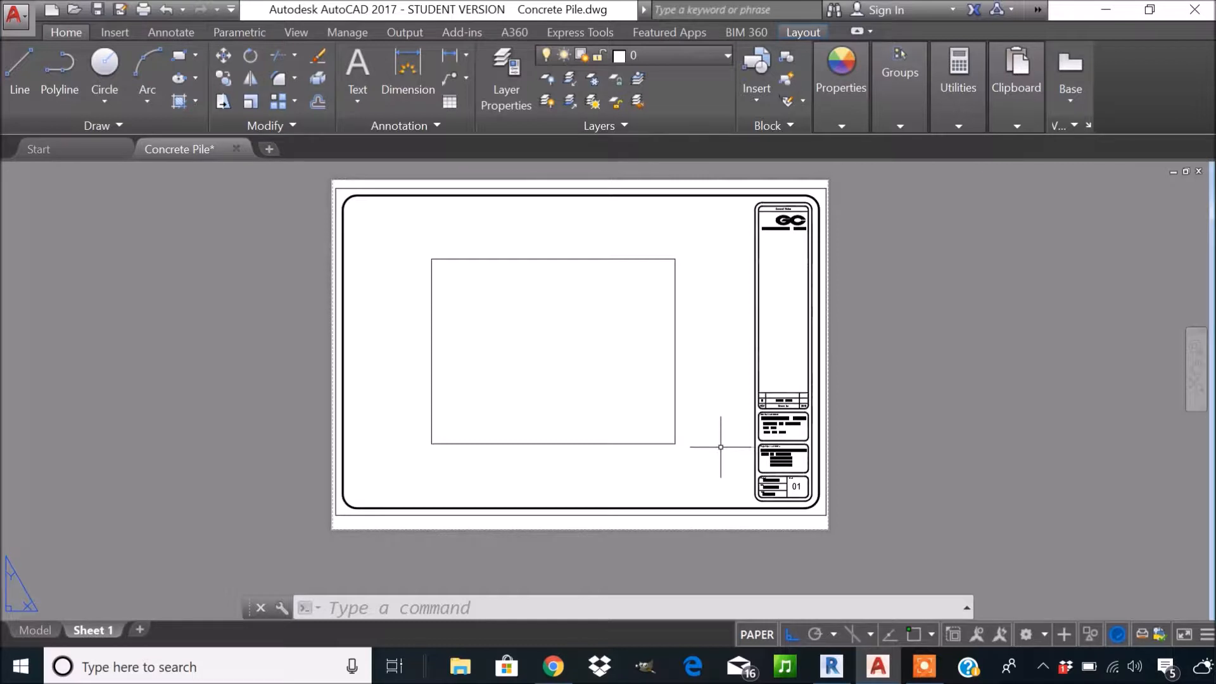
scroll(807, 427, "up", 4)
scroll(808, 426, "down", 2)
scroll(810, 426, "up", 2)
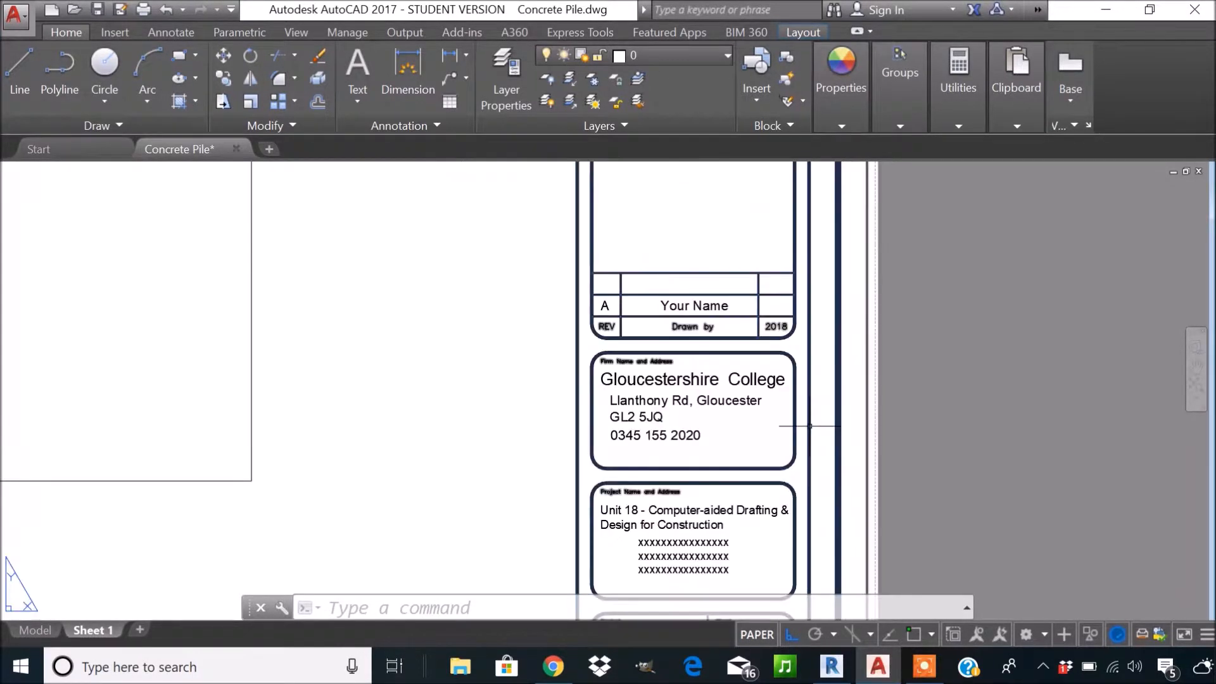
scroll(726, 305, "down", 6)
middle_click_drag(676, 357, 687, 433)
left_click(35, 630)
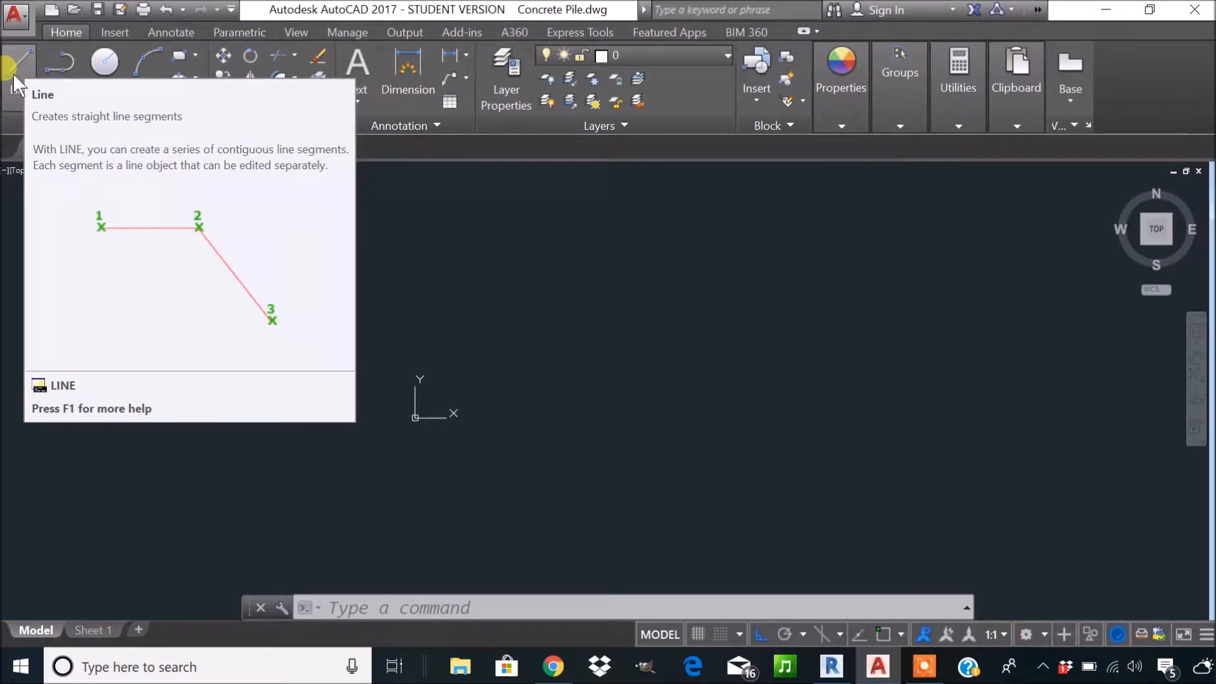
Draw a horizontal line 600 units long to the right from a free start point, with Ortho on, as a square's upper edge.
left_click(12, 73)
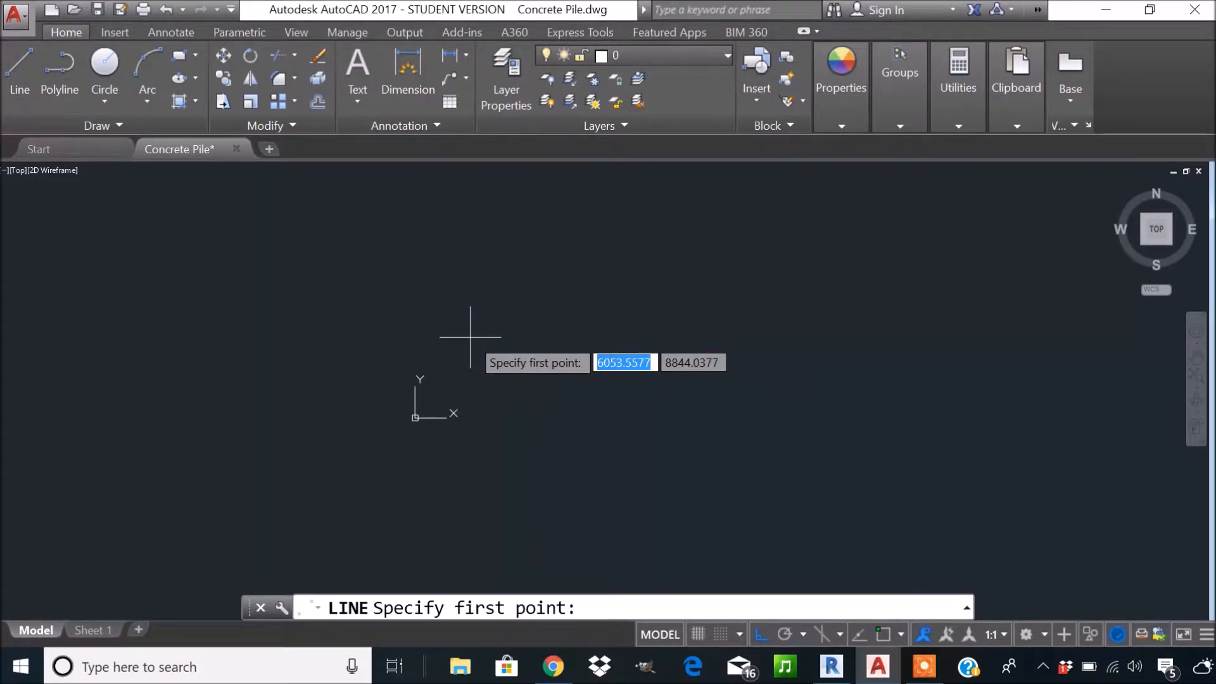
key("F8")
left_click(478, 355)
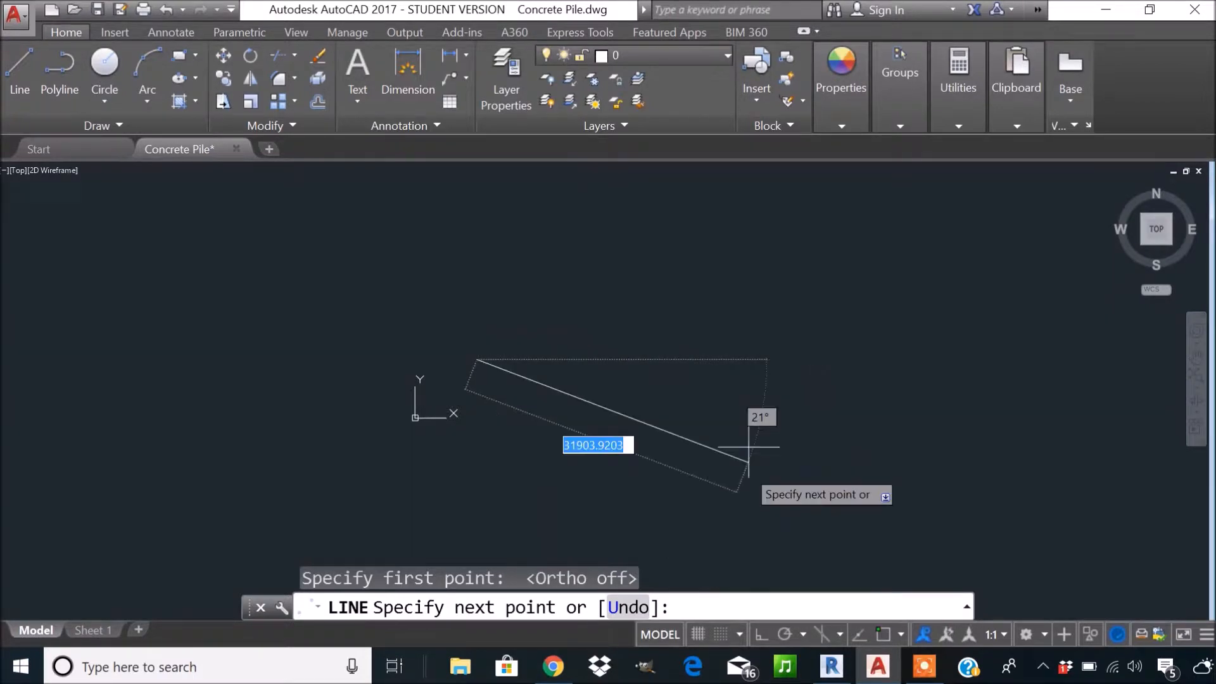
left_click(759, 637)
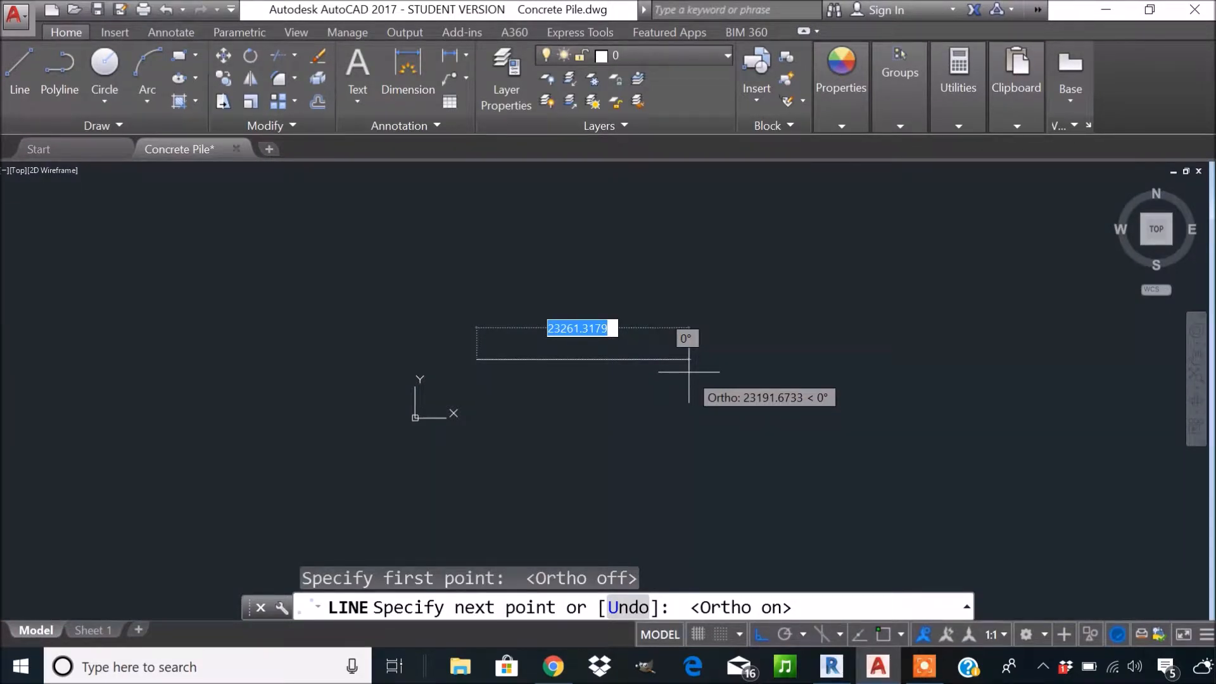
type("600")
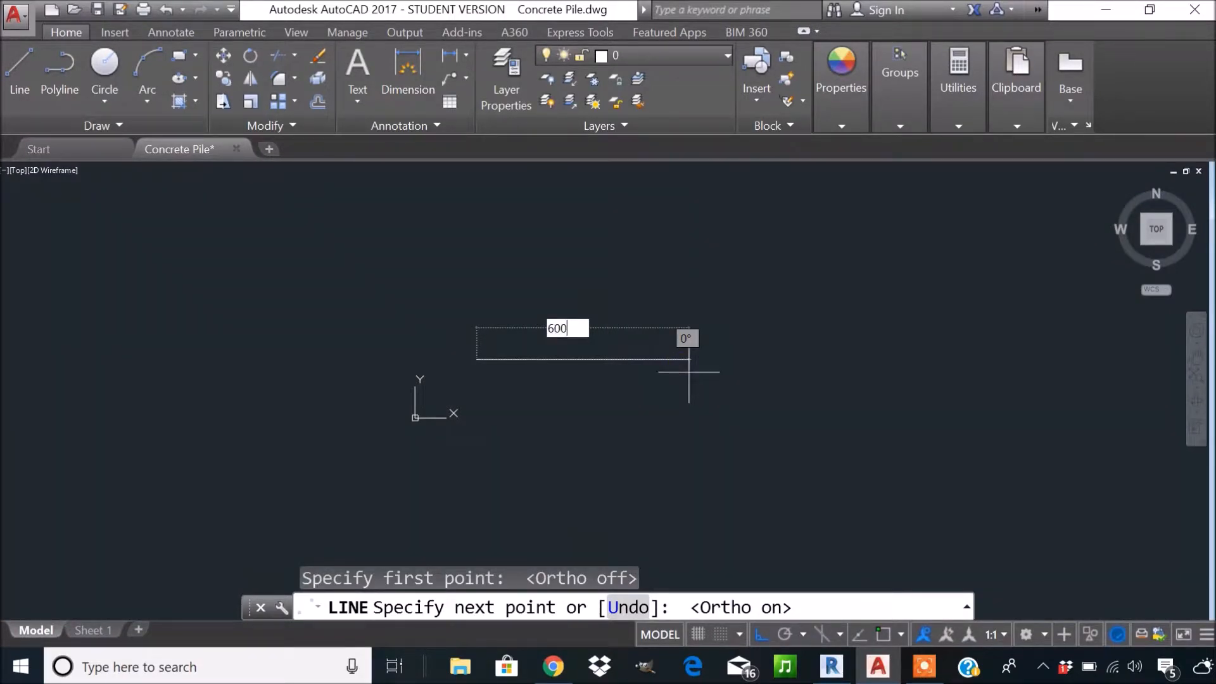
key("Return")
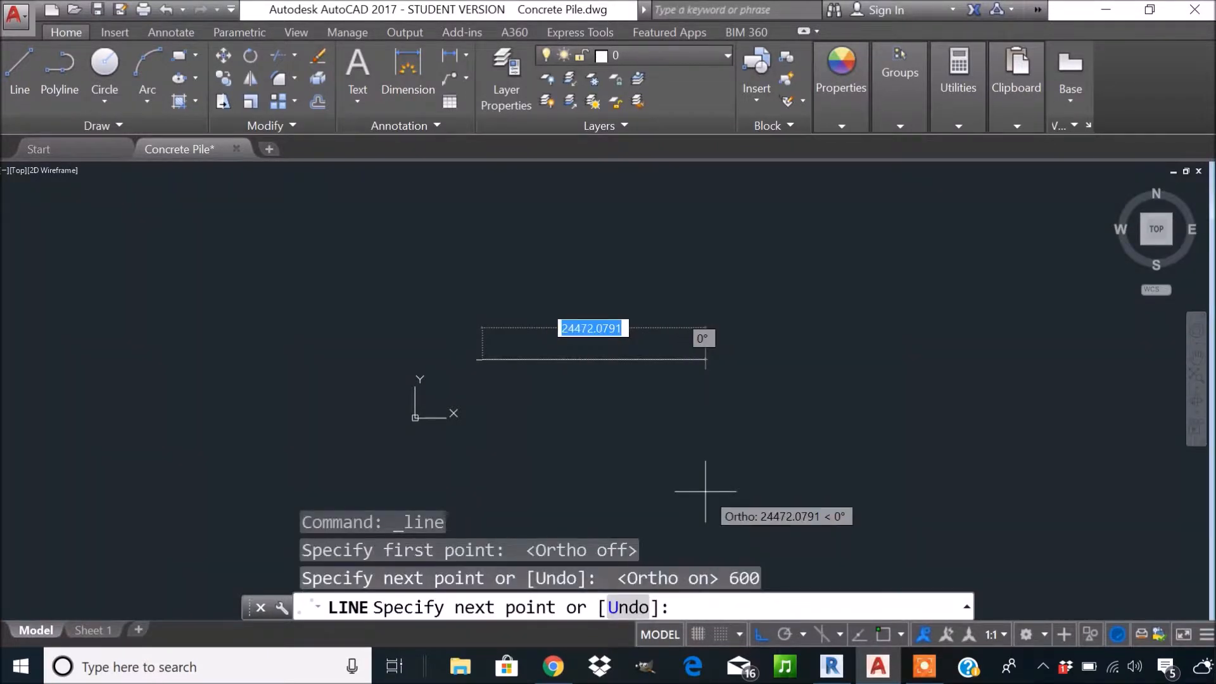
Continue the line 600 units straight down from the upper edge's right end to form the square's right side.
scroll(696, 364, "up", 2)
middle_click_drag(509, 415, 548, 388)
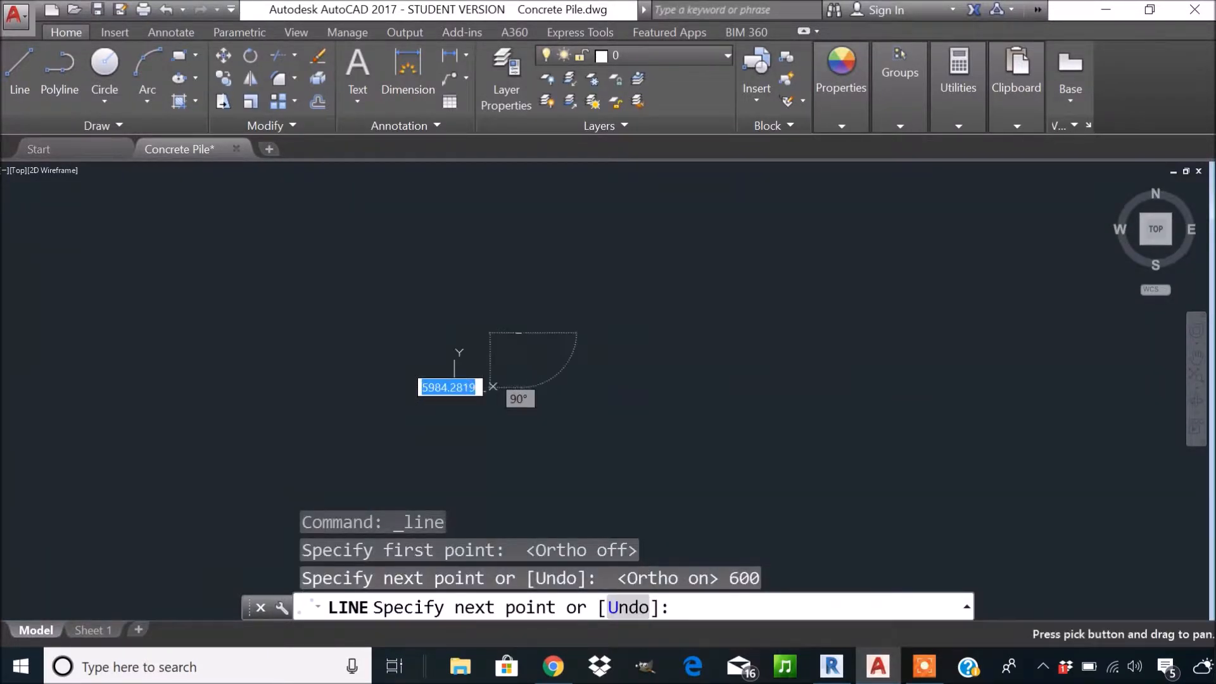
scroll(538, 343, "up", 6)
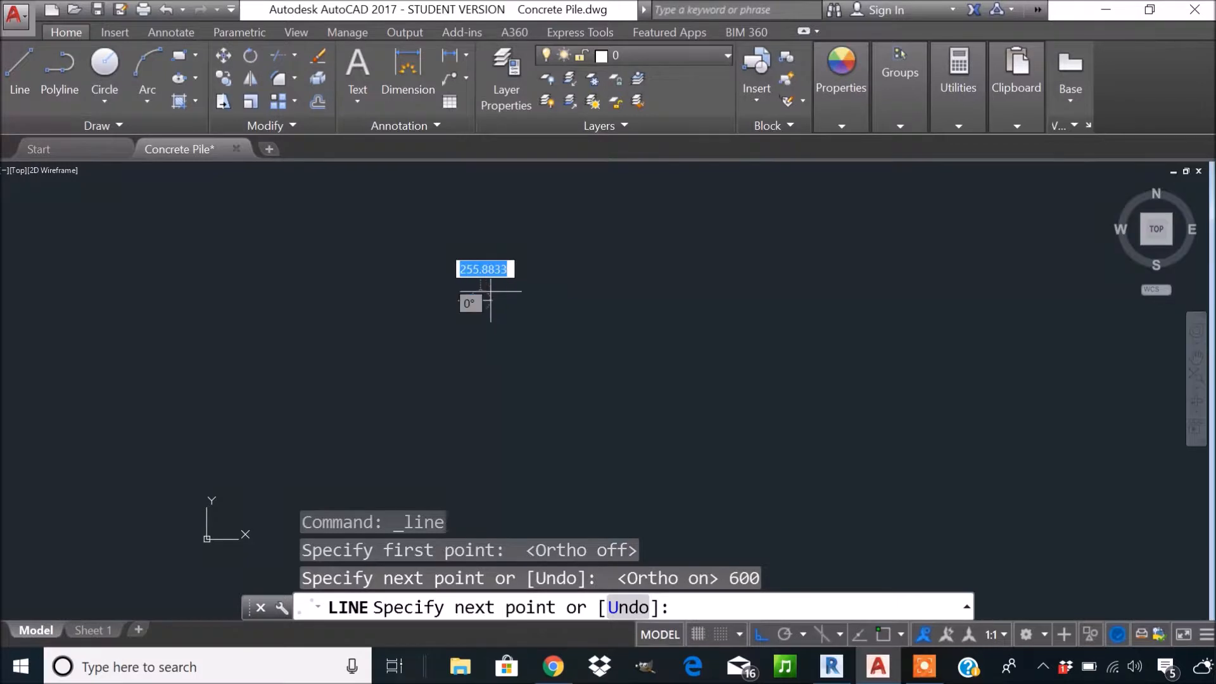
scroll(545, 277, "up", 2)
middle_click_drag(545, 278, 674, 301)
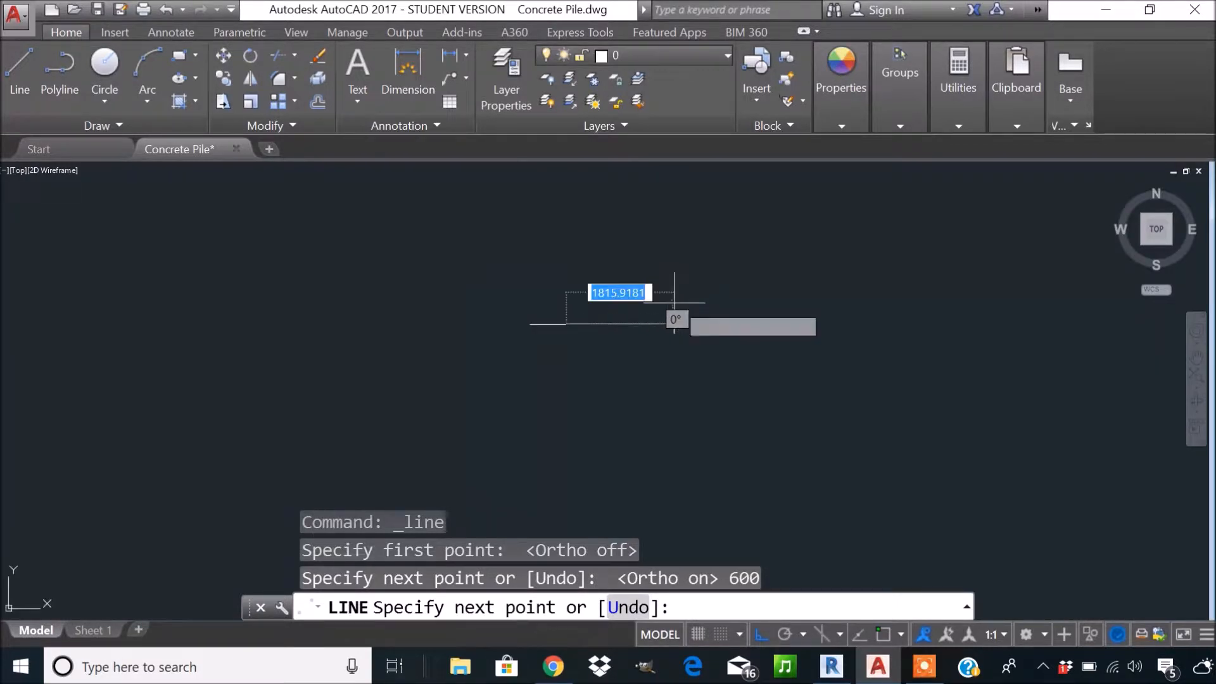
scroll(599, 361, "up", 6)
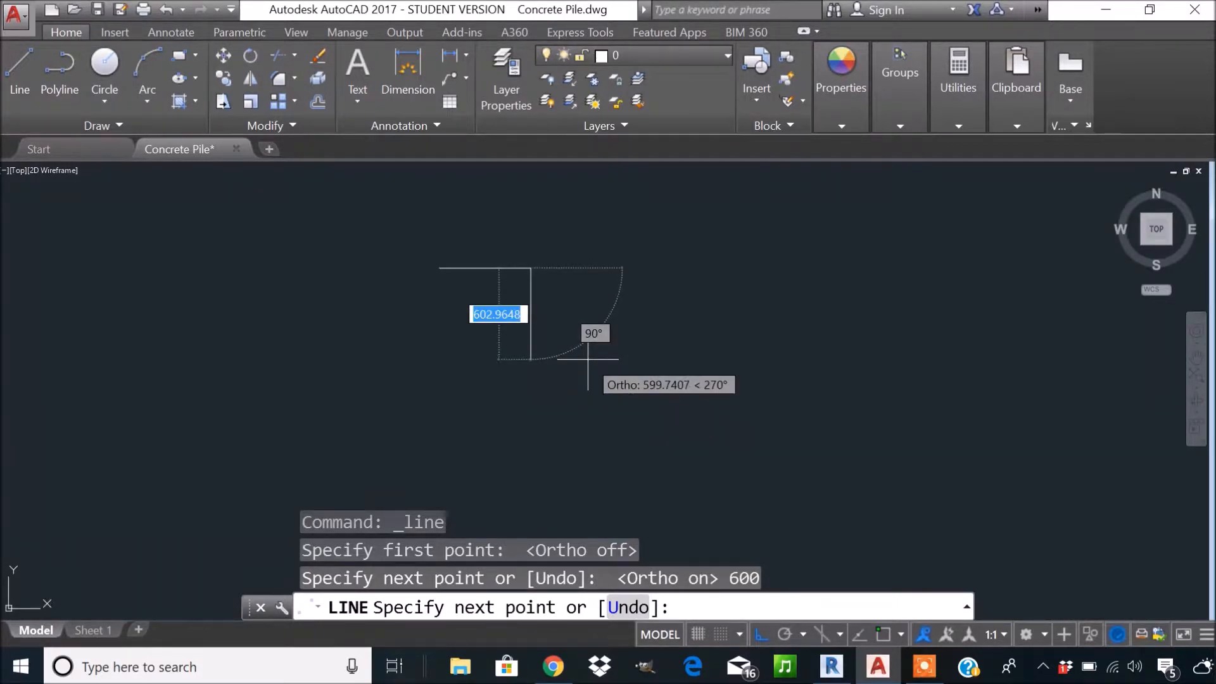
middle_click_drag(604, 363, 712, 405)
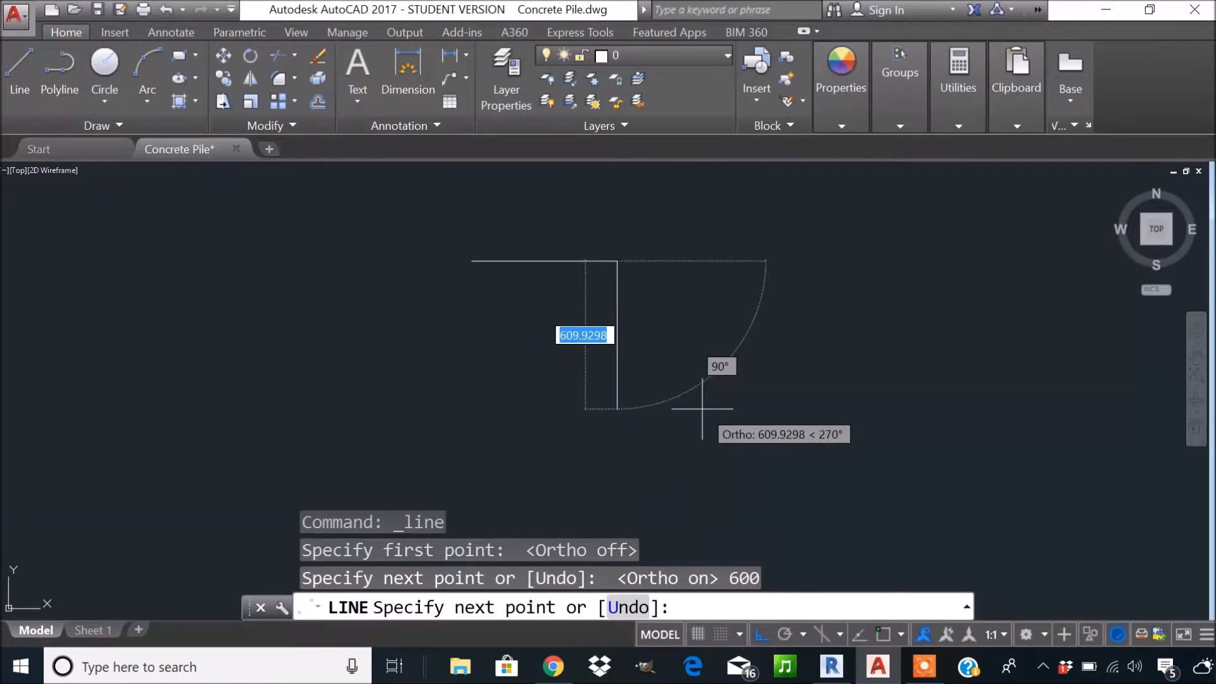
type("600")
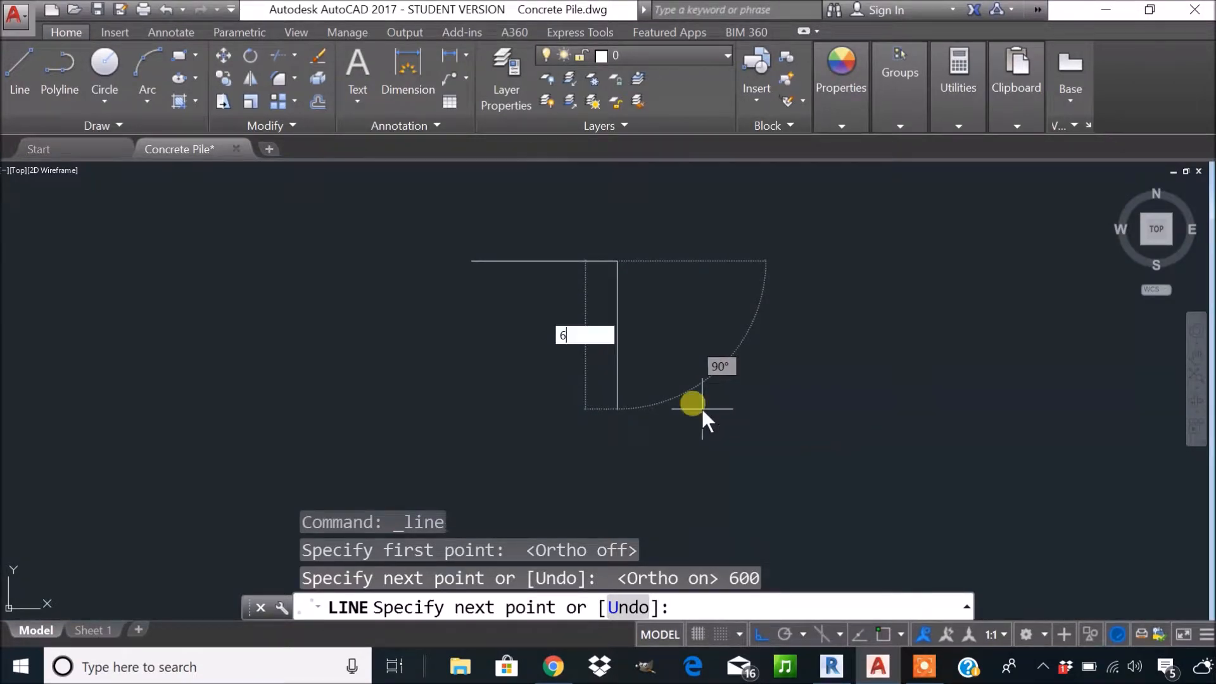
key("Return")
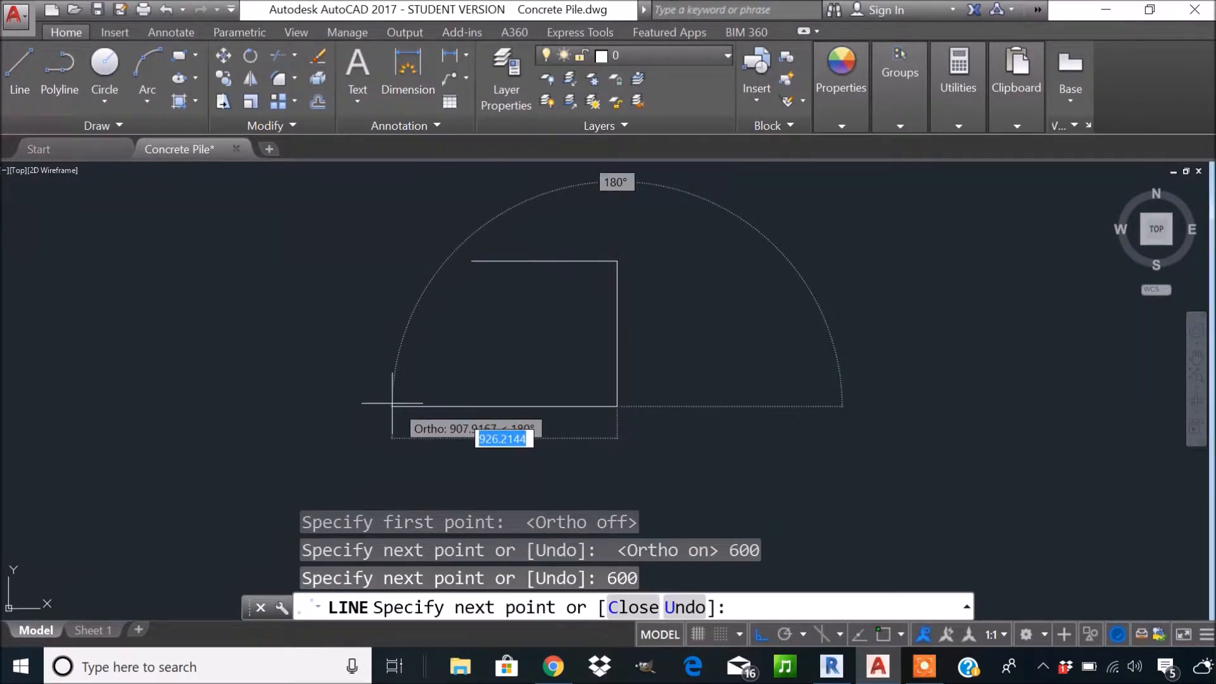
Complete the square with a 600-unit lower edge to the left and a 600-unit left side upward, and end the line.
type("600")
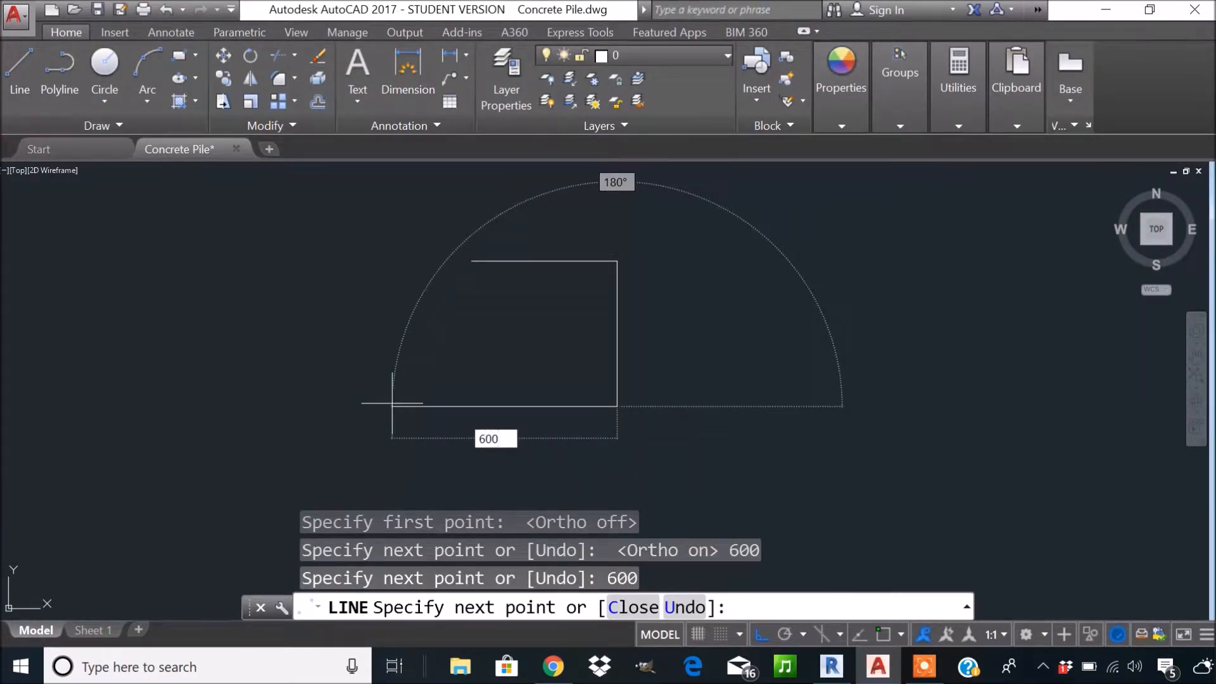
key("Return")
type("600")
key("Return")
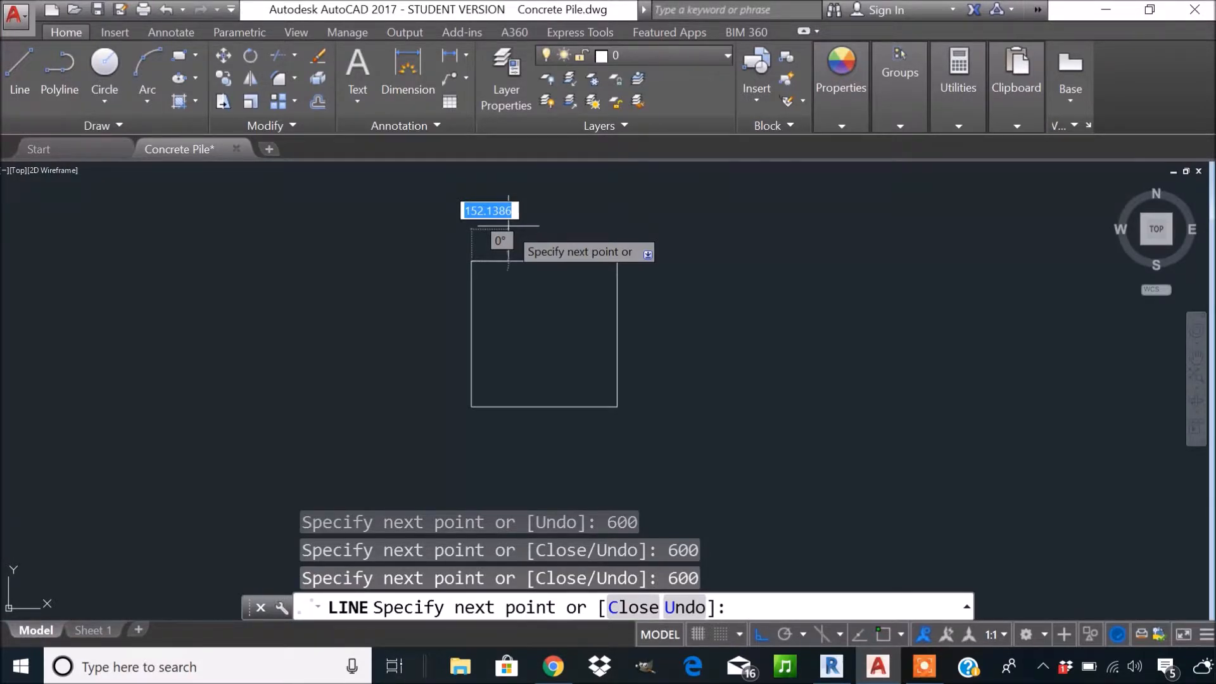
key("Escape")
Draw the upper edge, 600 units long, and right side, 300 units long, of a rectangle to the right of the square.
scroll(592, 324, "down", 2)
middle_click_drag(591, 323, 560, 323)
scroll(561, 323, "up", 2)
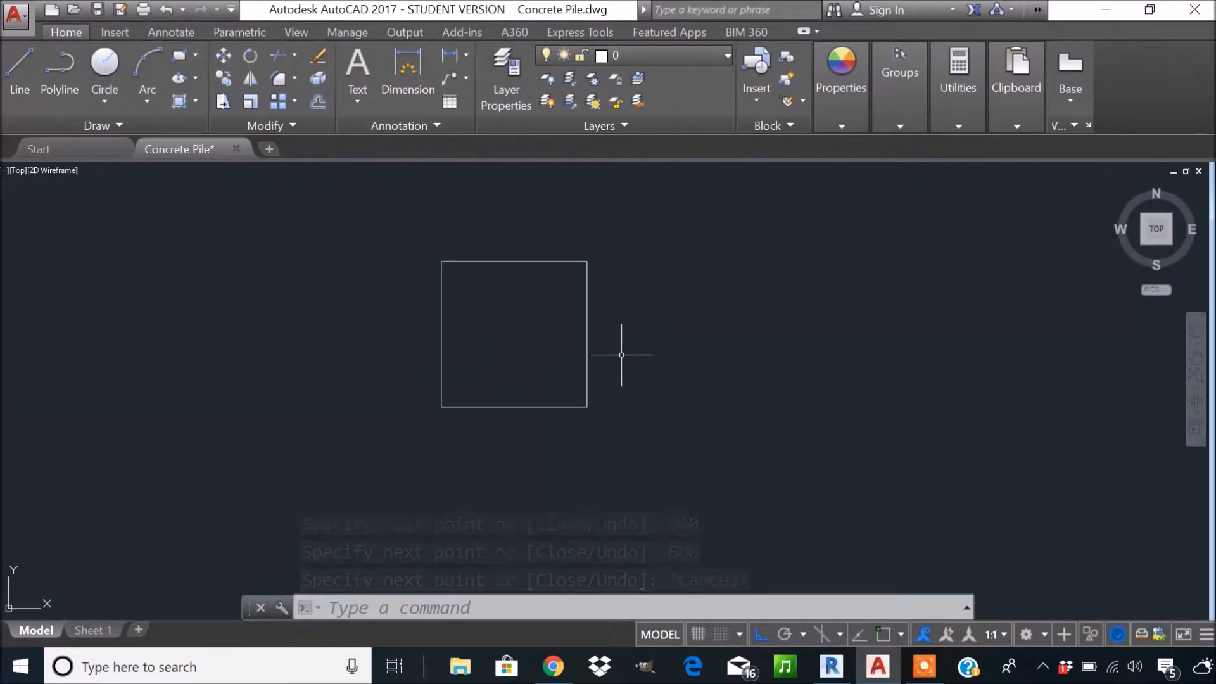
middle_click_drag(654, 282, 632, 287)
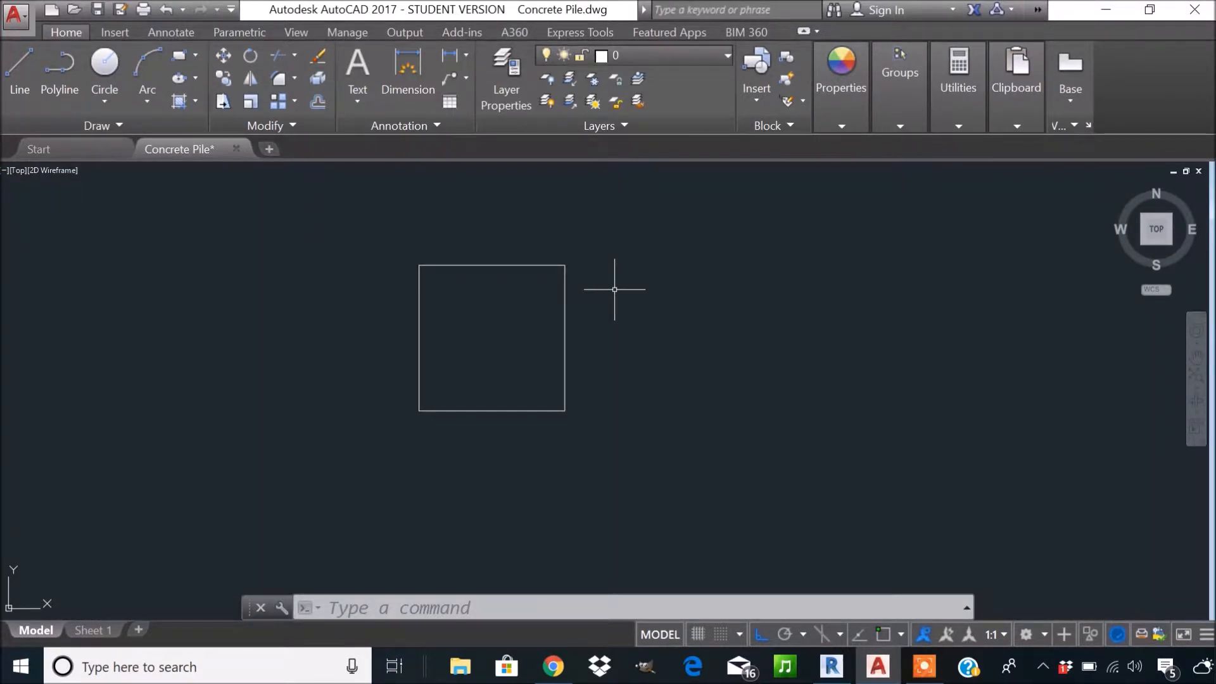
scroll(552, 368, "down", 2)
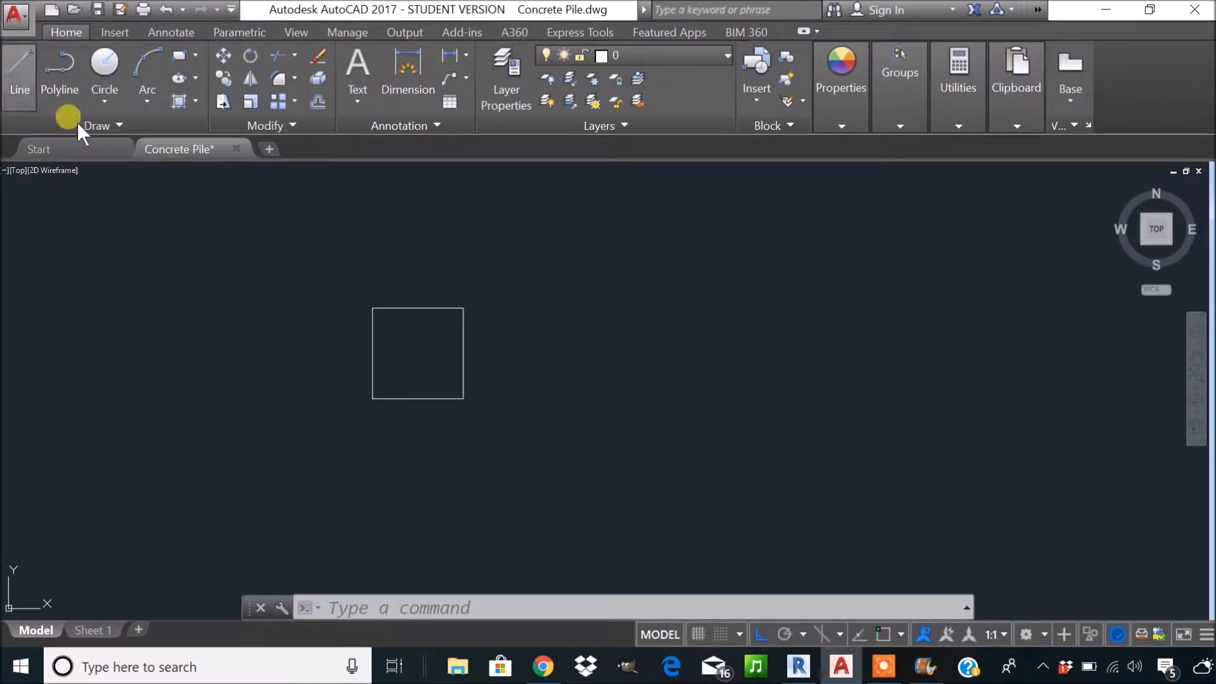
type("l")
key("Return")
middle_click_drag(636, 326, 492, 315)
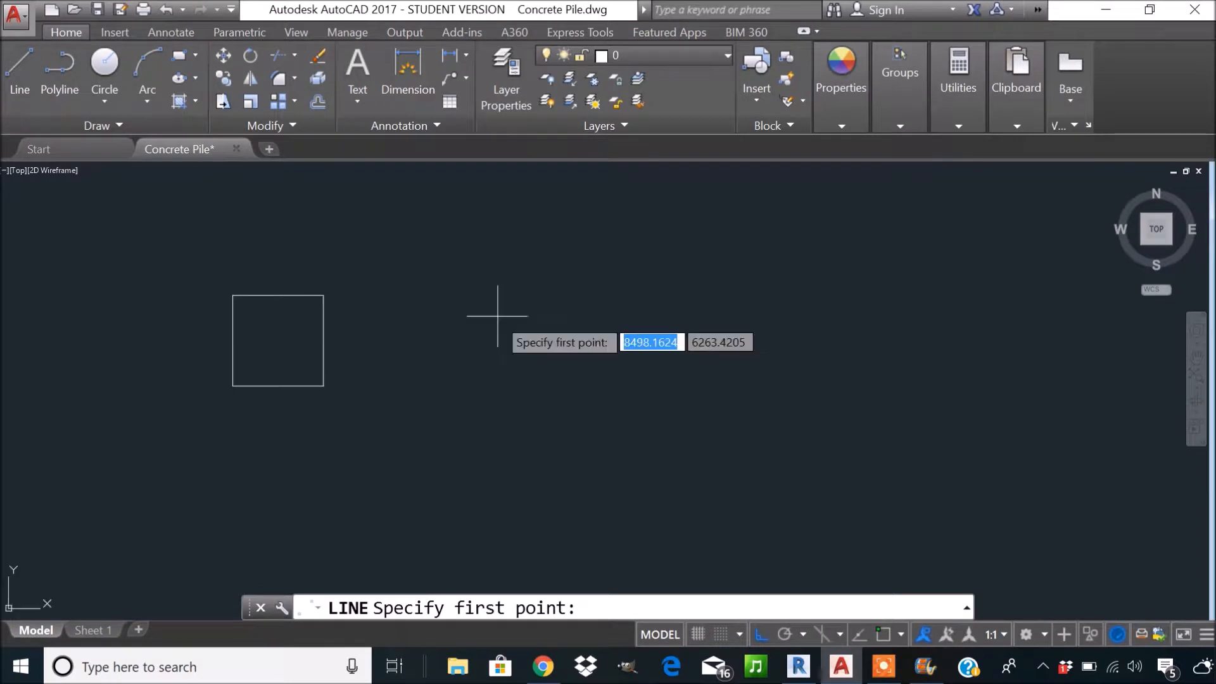
left_click(496, 297)
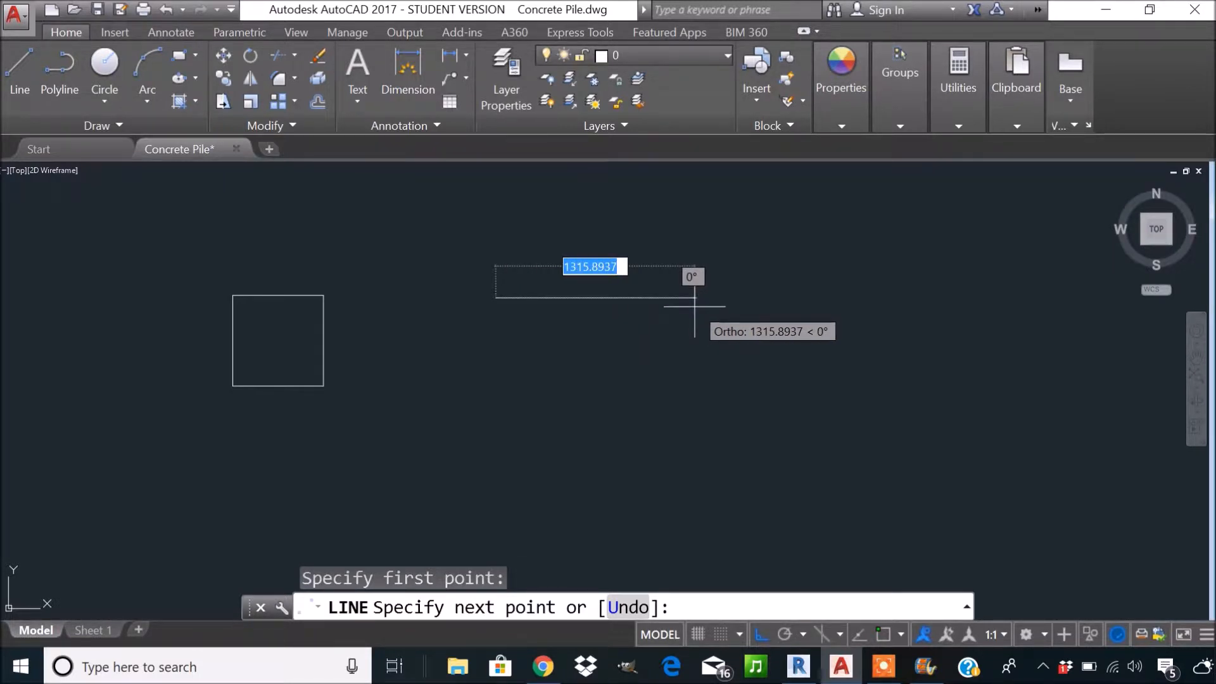
type("600")
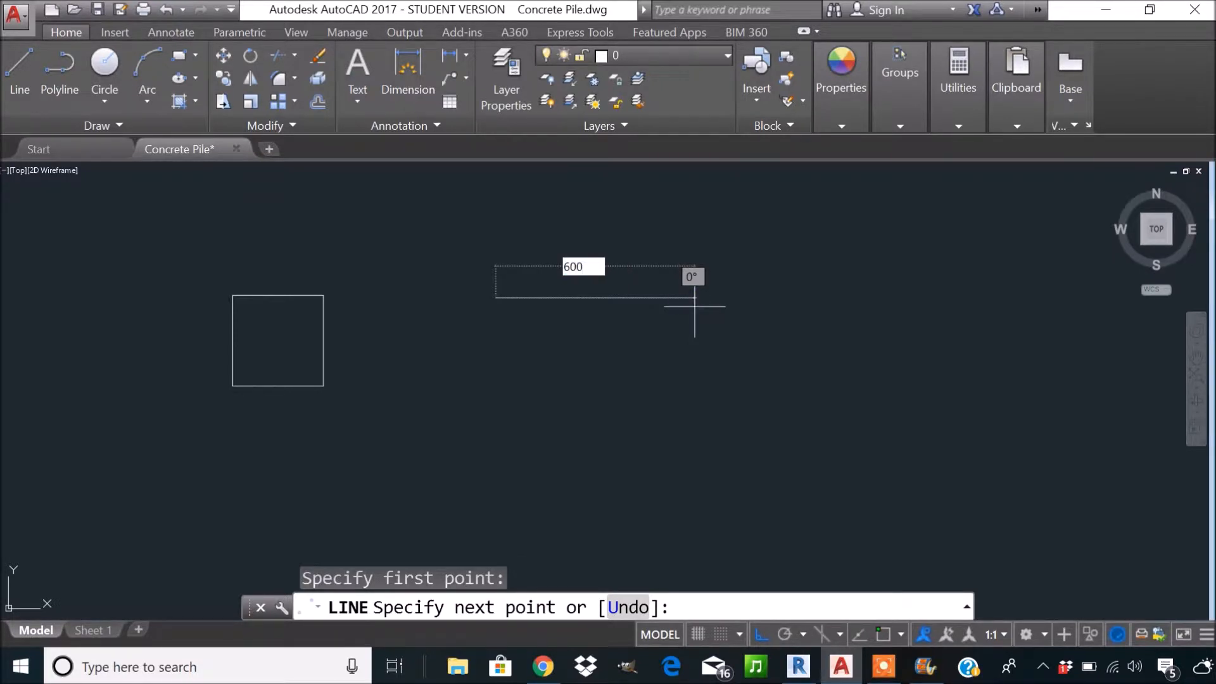
key("Return")
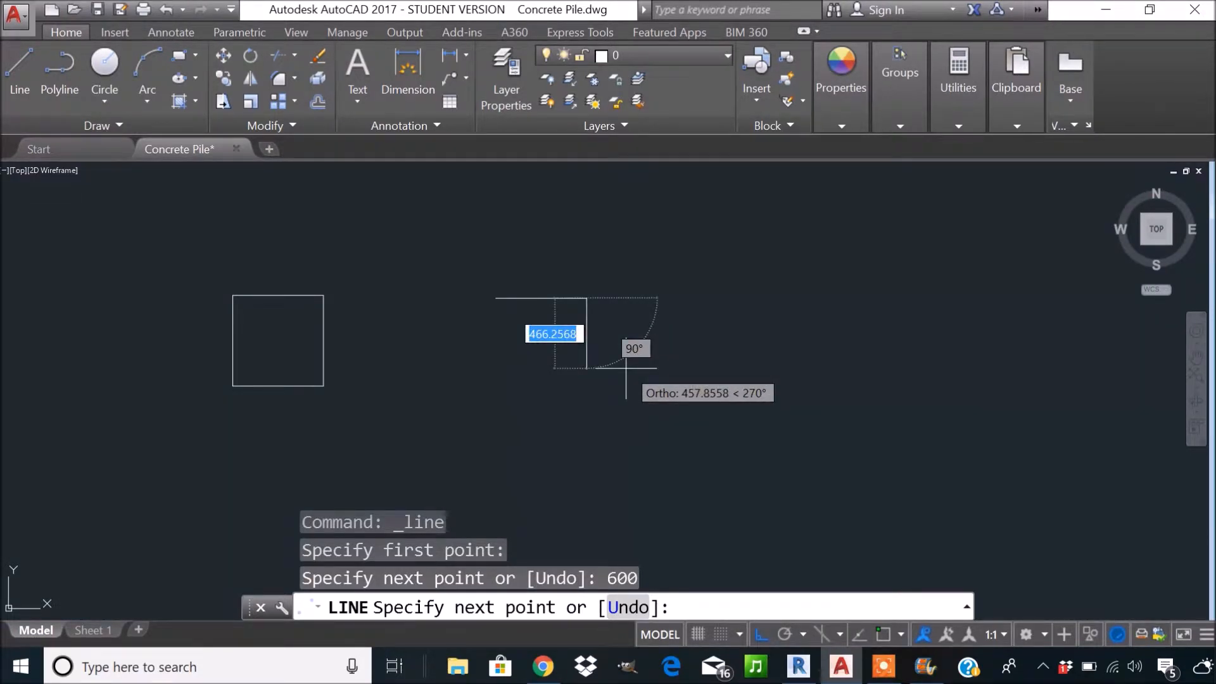
type("300")
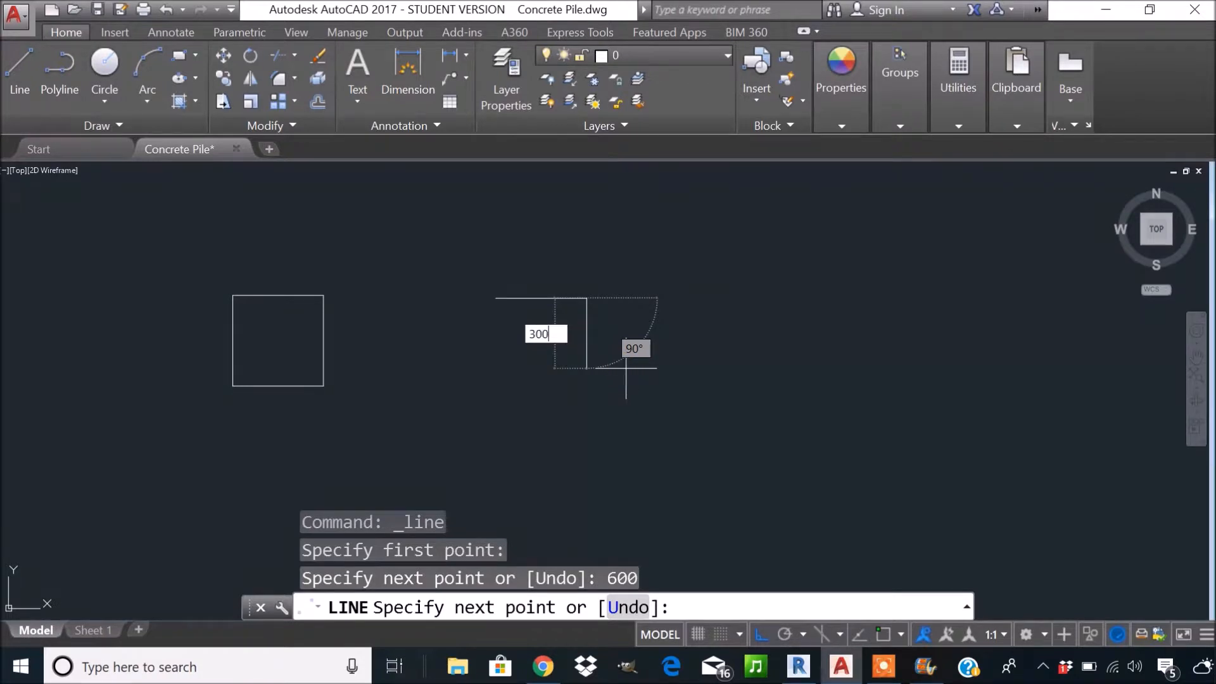
key("Return")
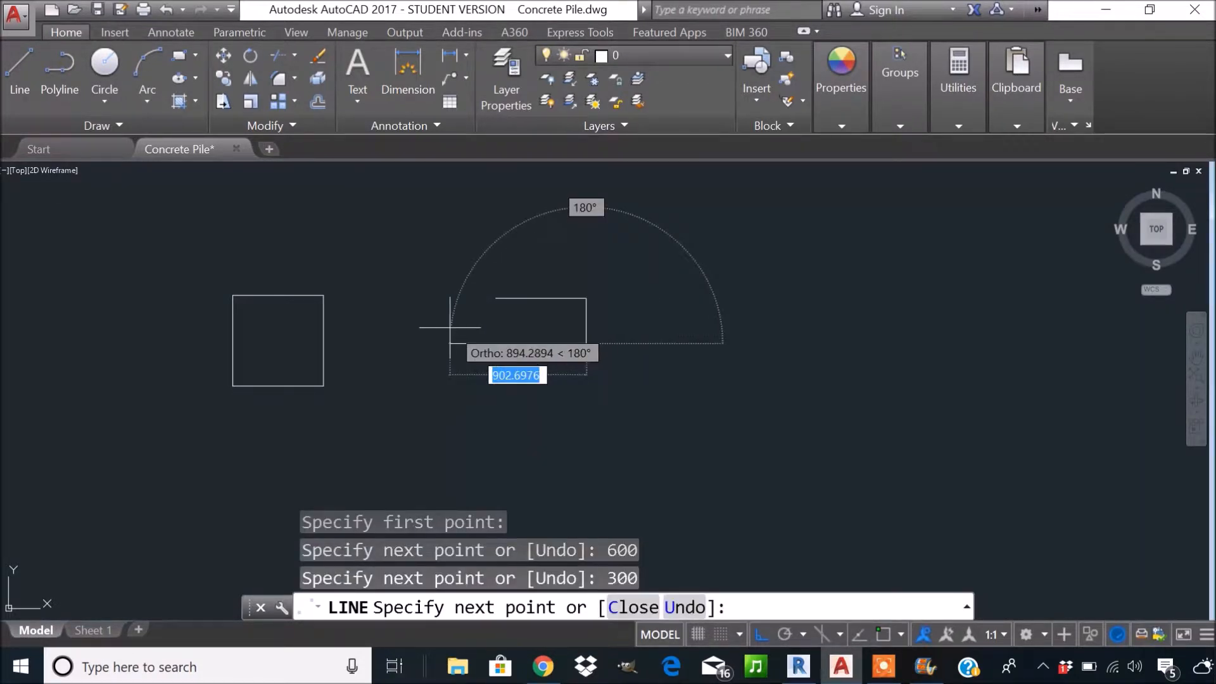
Complete the rectangle with a 600-unit lower edge to the left and a 300-unit left side upward, and end the line.
type("600")
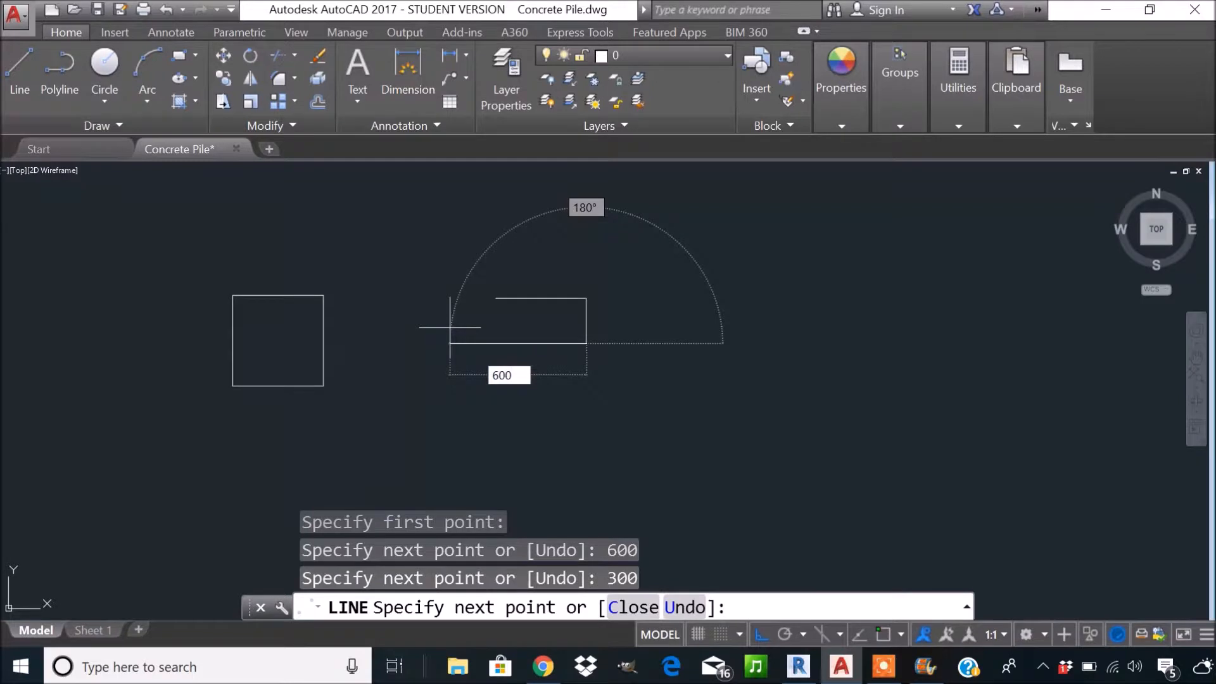
key("Return")
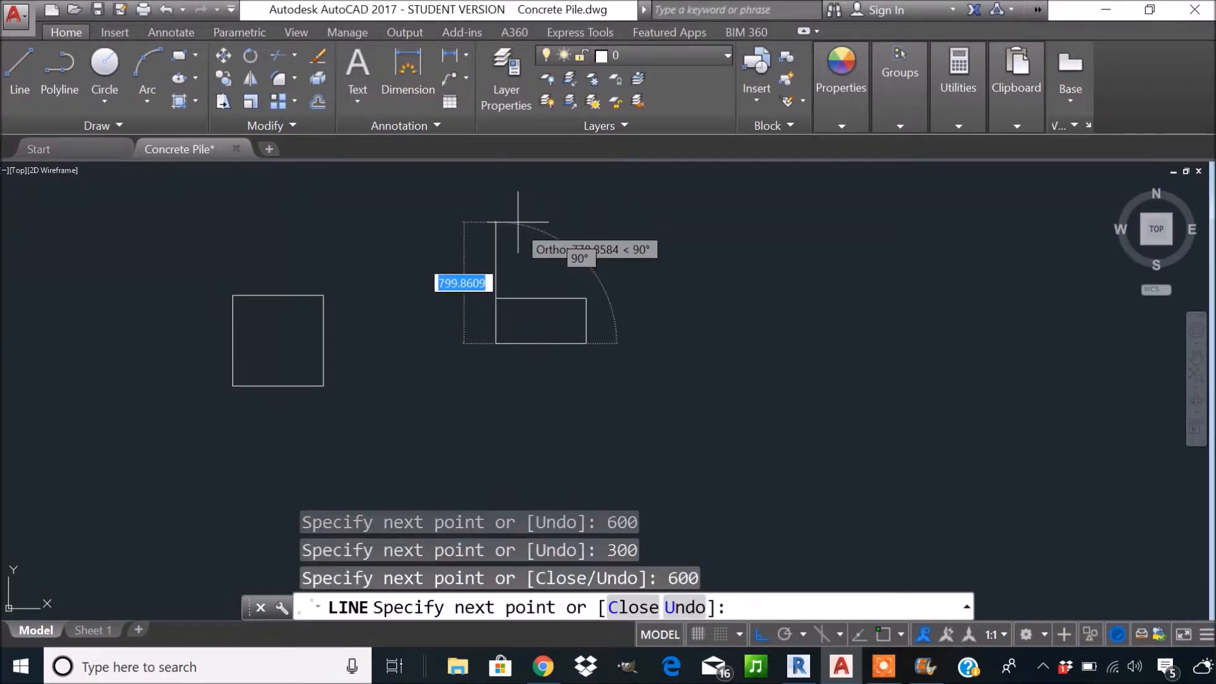
type("3")
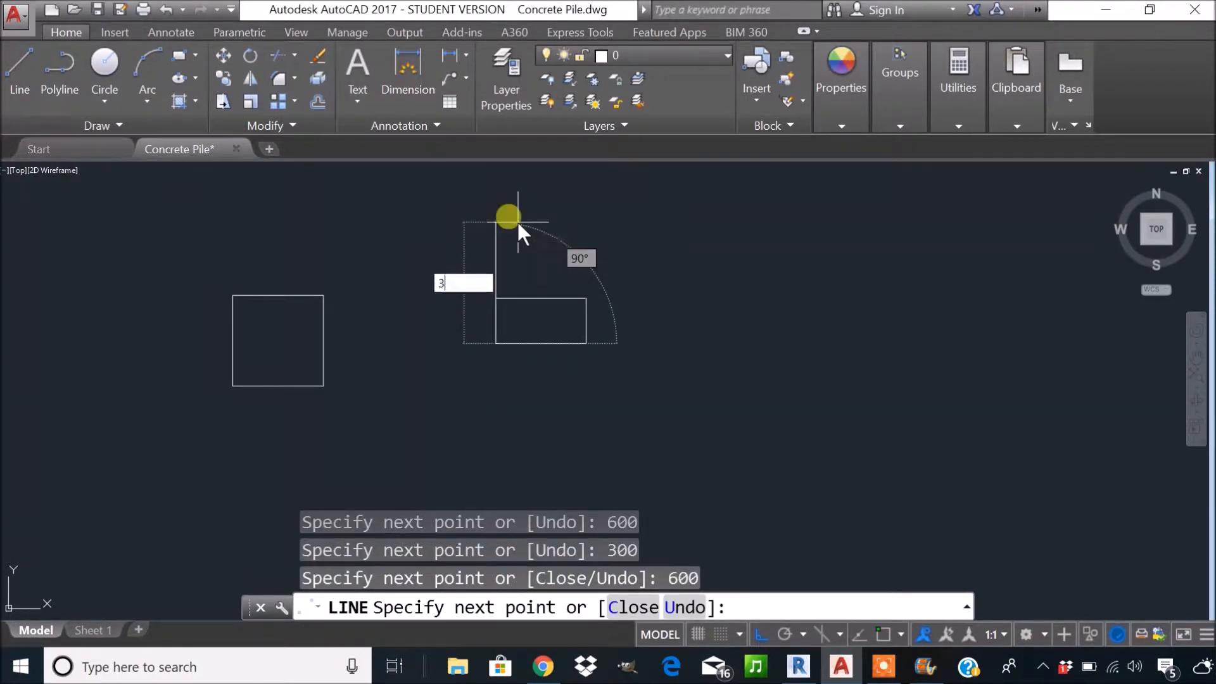
type("00")
key("Return")
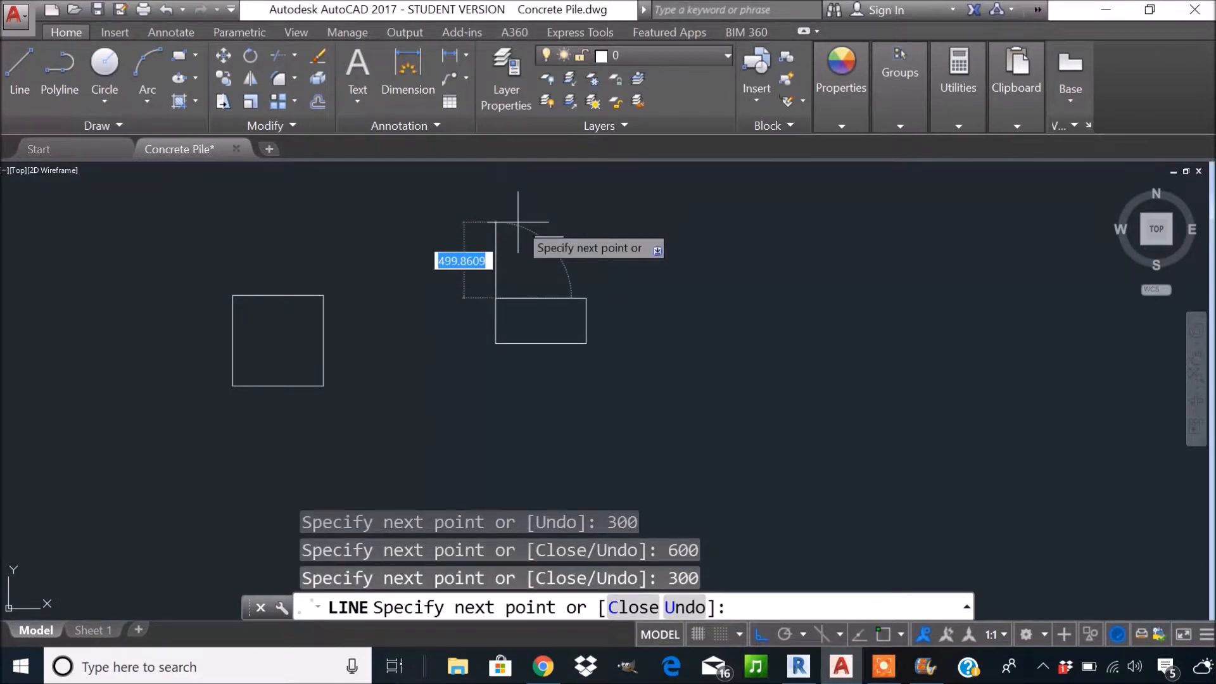
key("Escape")
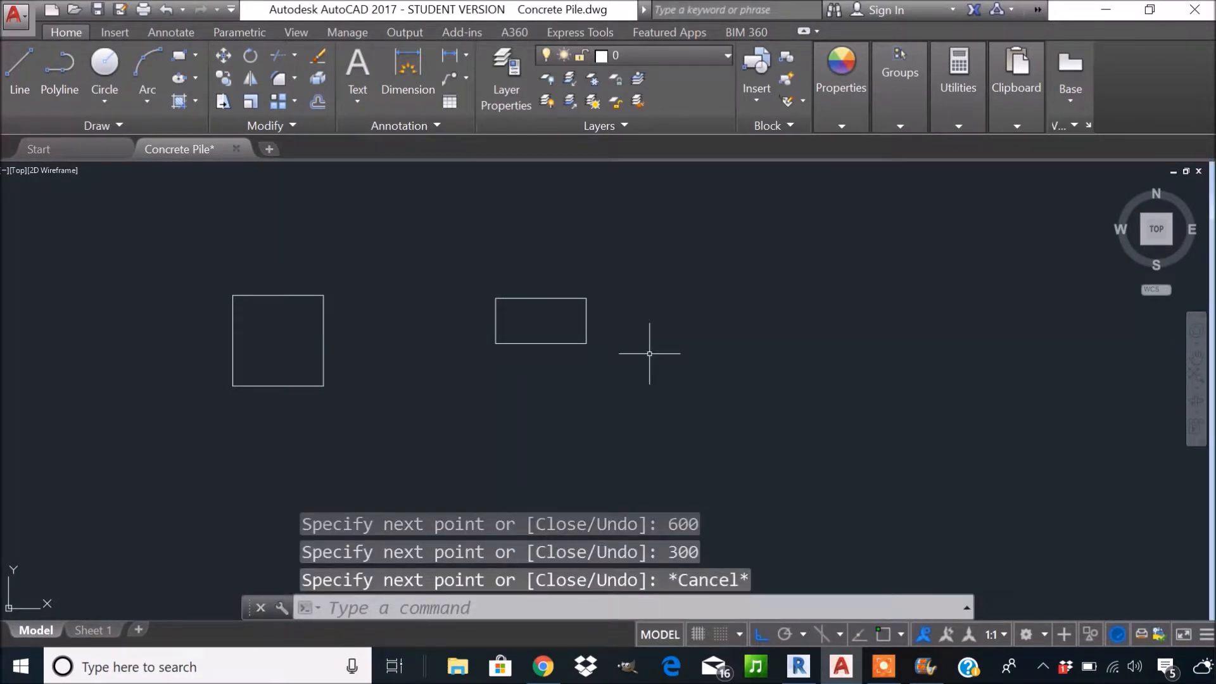
Draw the upper edge, 200 units long, and right side, 6000 units downward, of a tall rectangle to the right of the 600 by 300 rectangle.
middle_click_drag(644, 357, 612, 317)
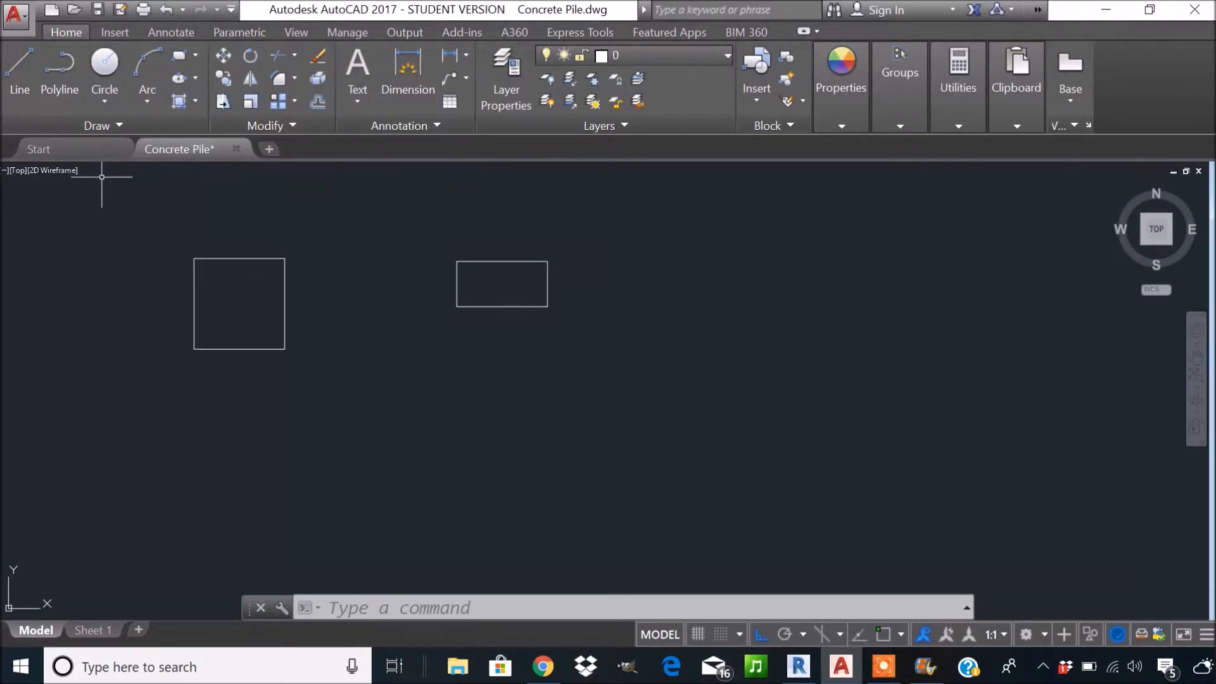
middle_click_drag(590, 327, 570, 328)
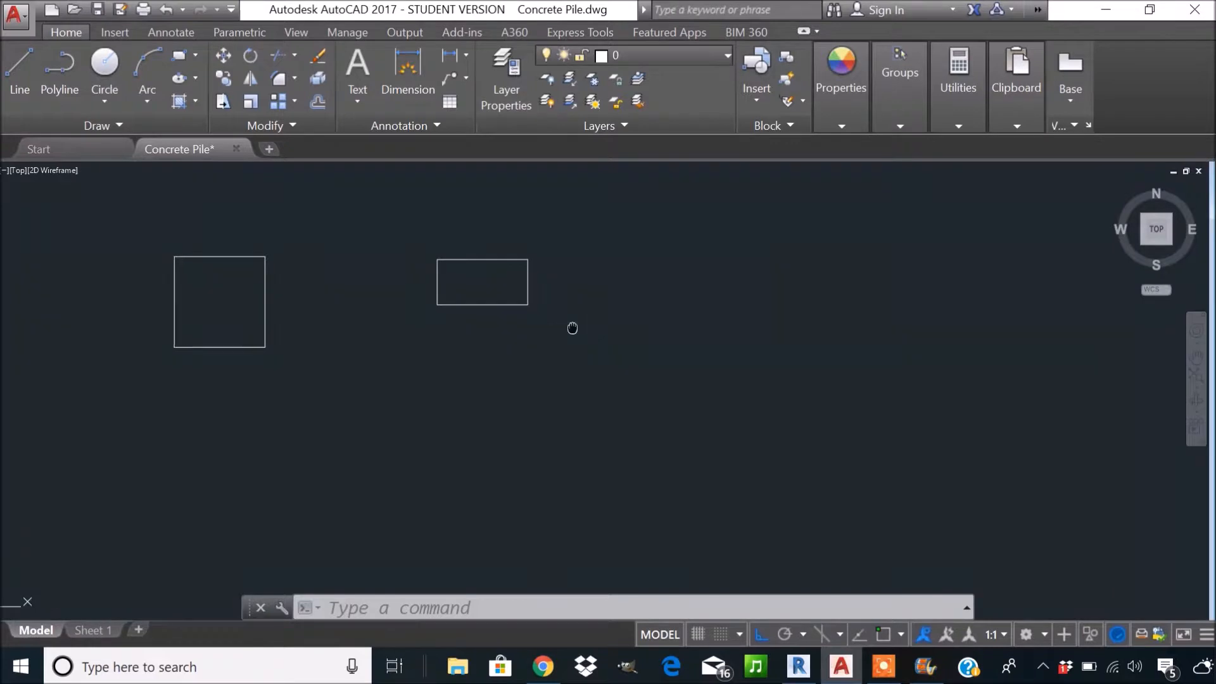
left_click(24, 63)
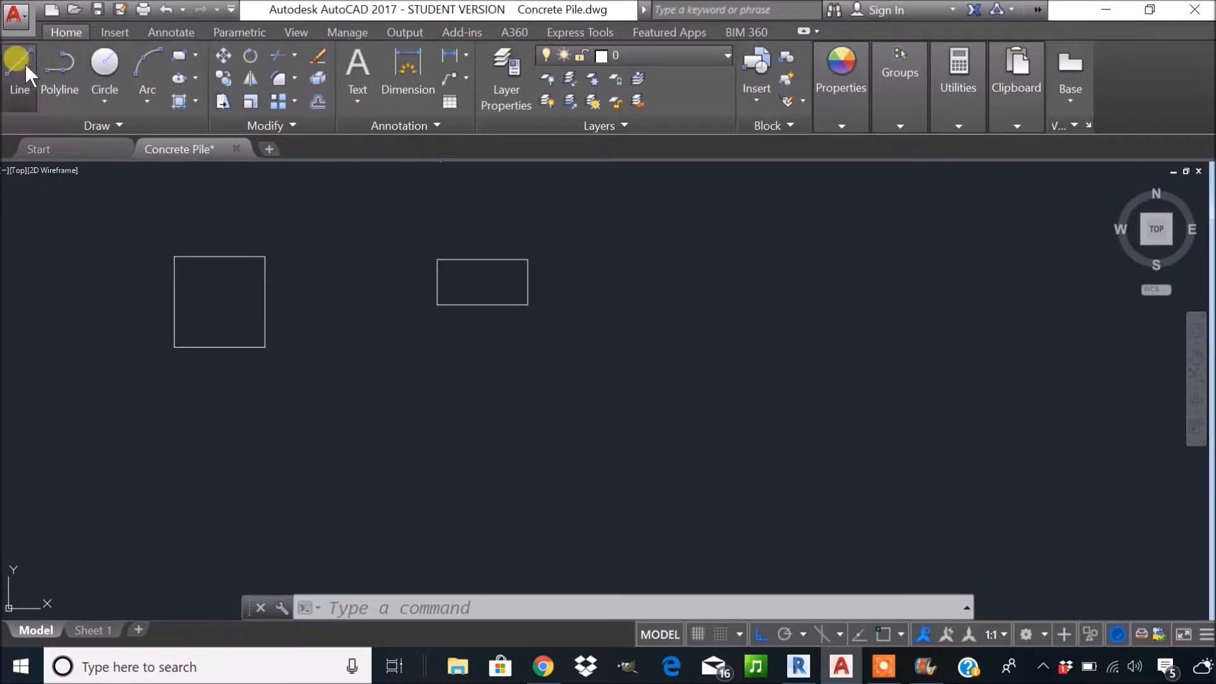
middle_click_drag(665, 320, 625, 300)
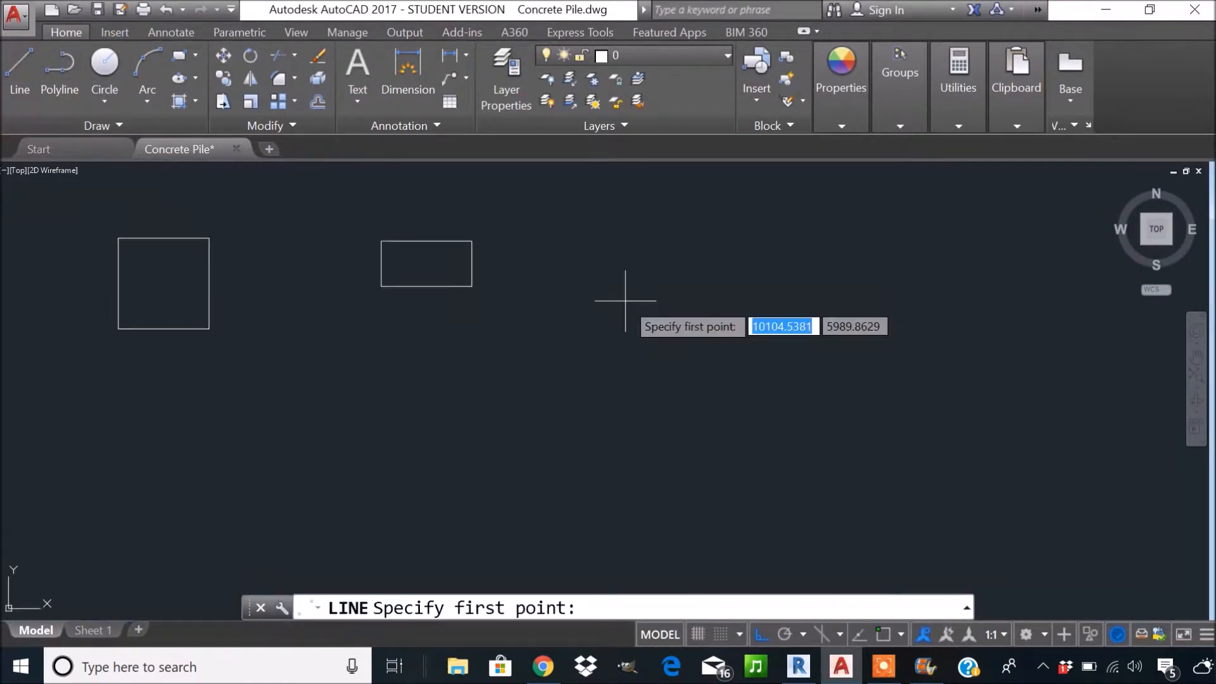
left_click(596, 286)
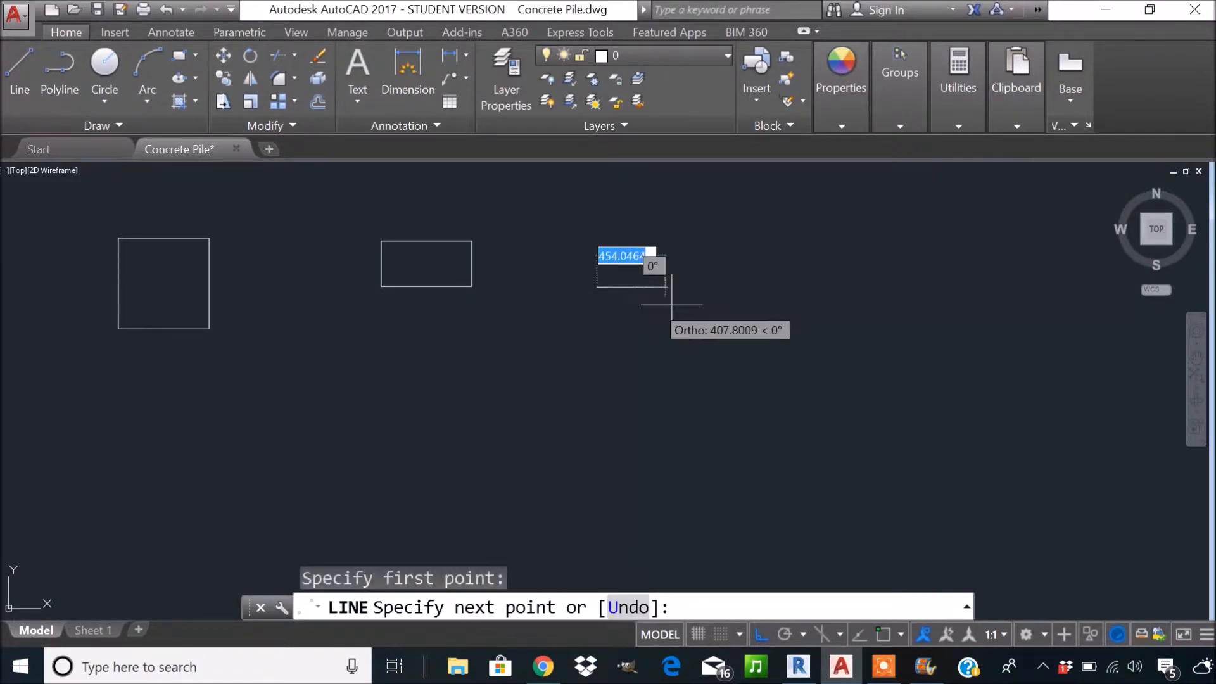
type("200")
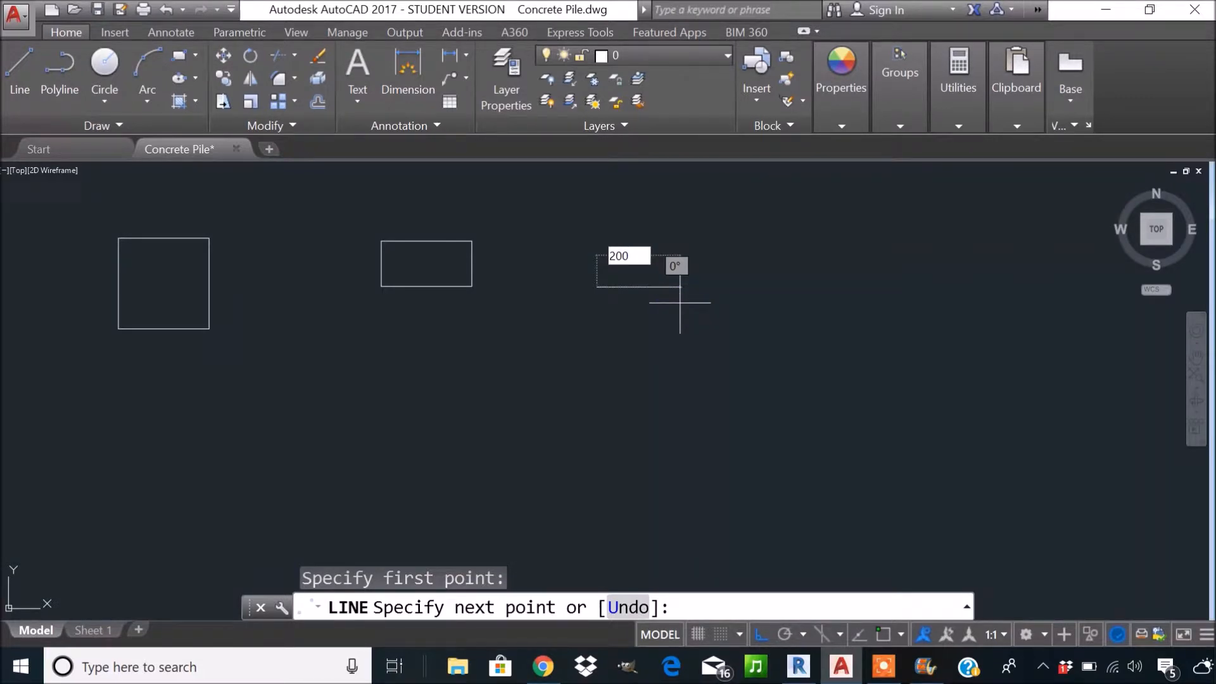
key("Return")
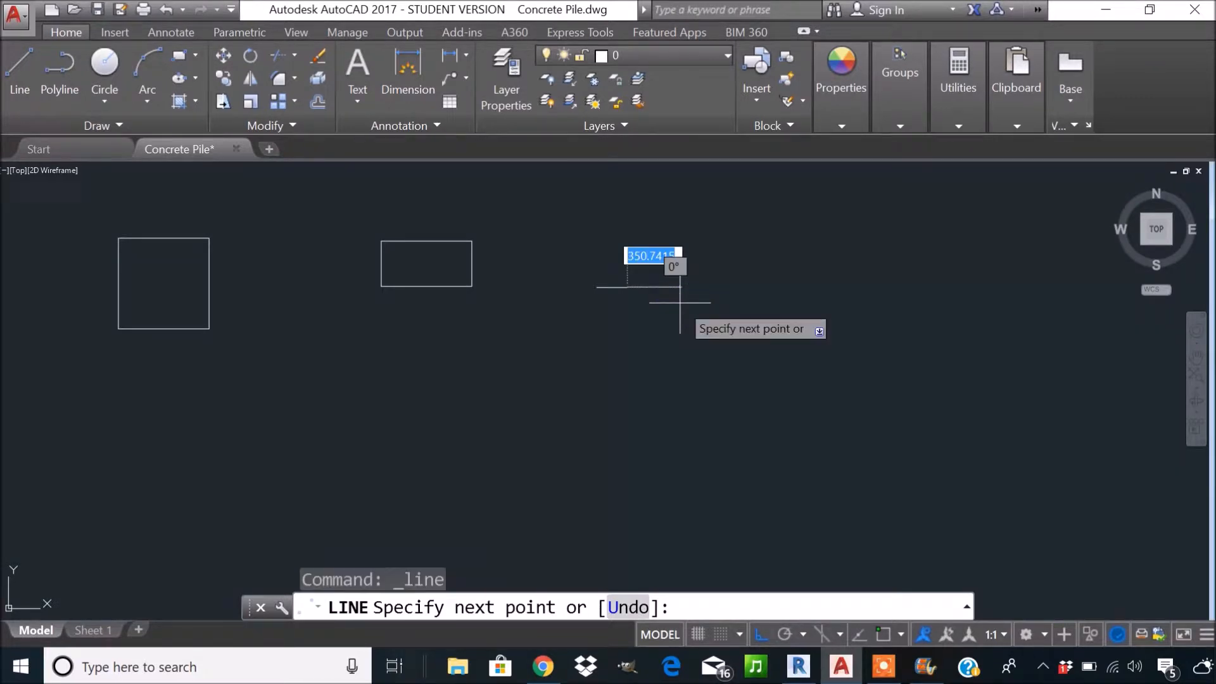
scroll(677, 303, "down", 4)
middle_click_drag(681, 429, 673, 325)
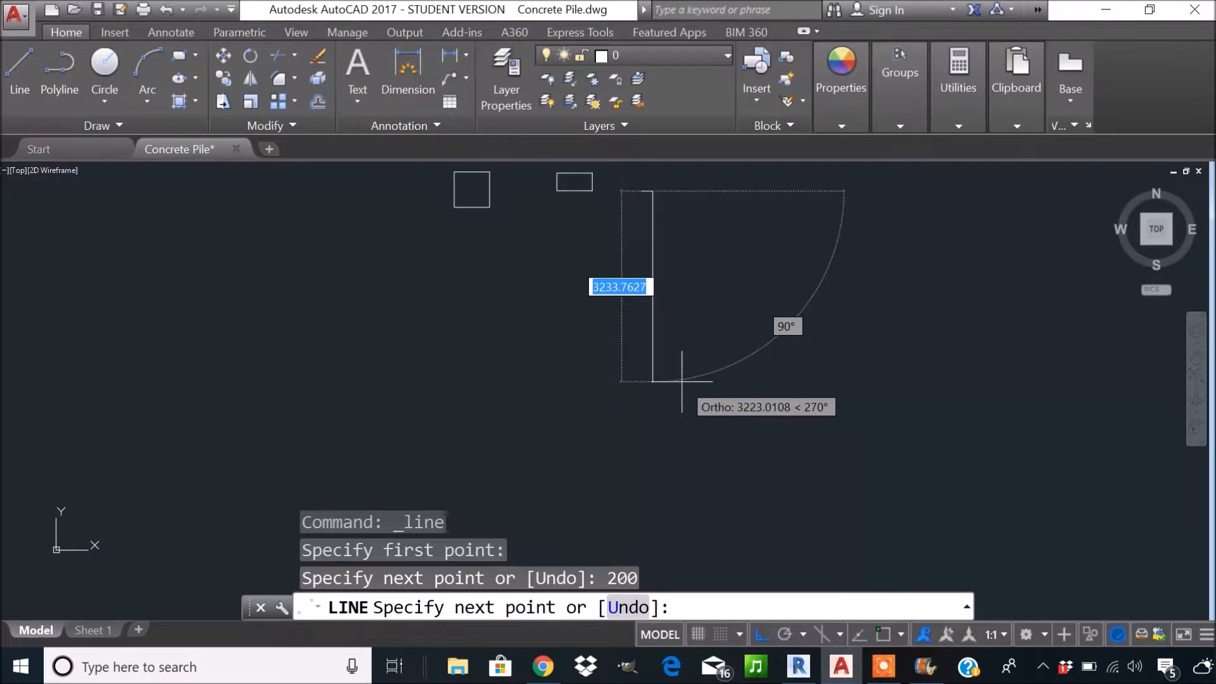
type("6000")
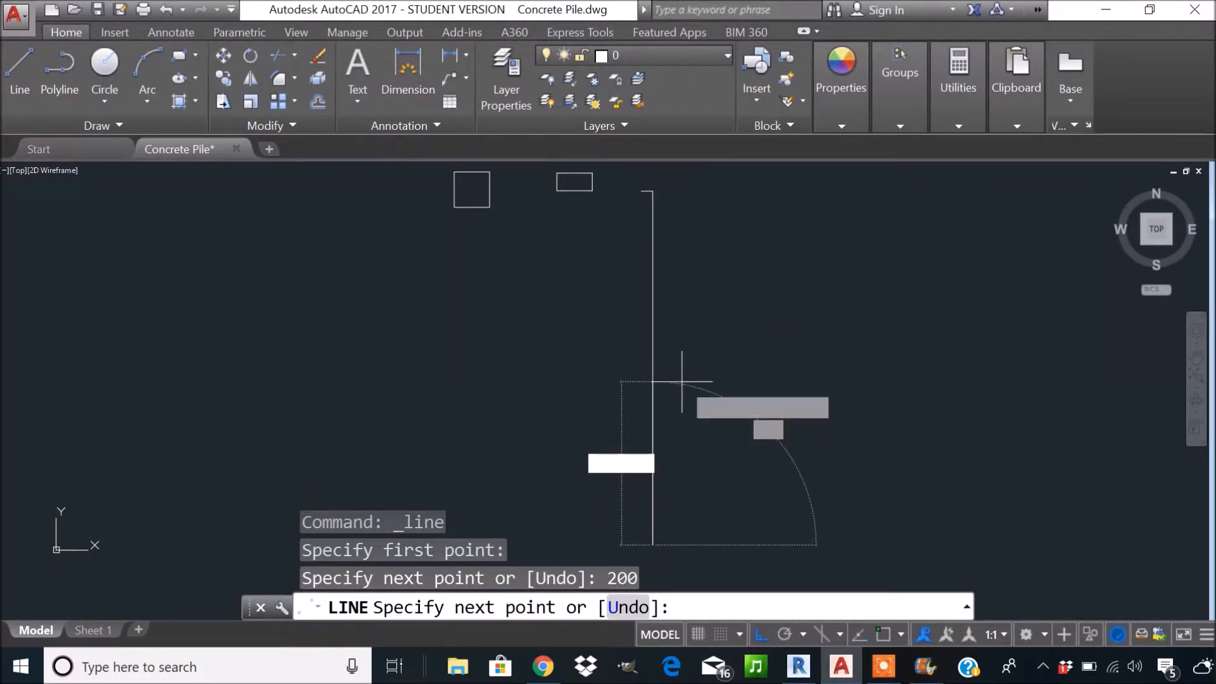
key("Return")
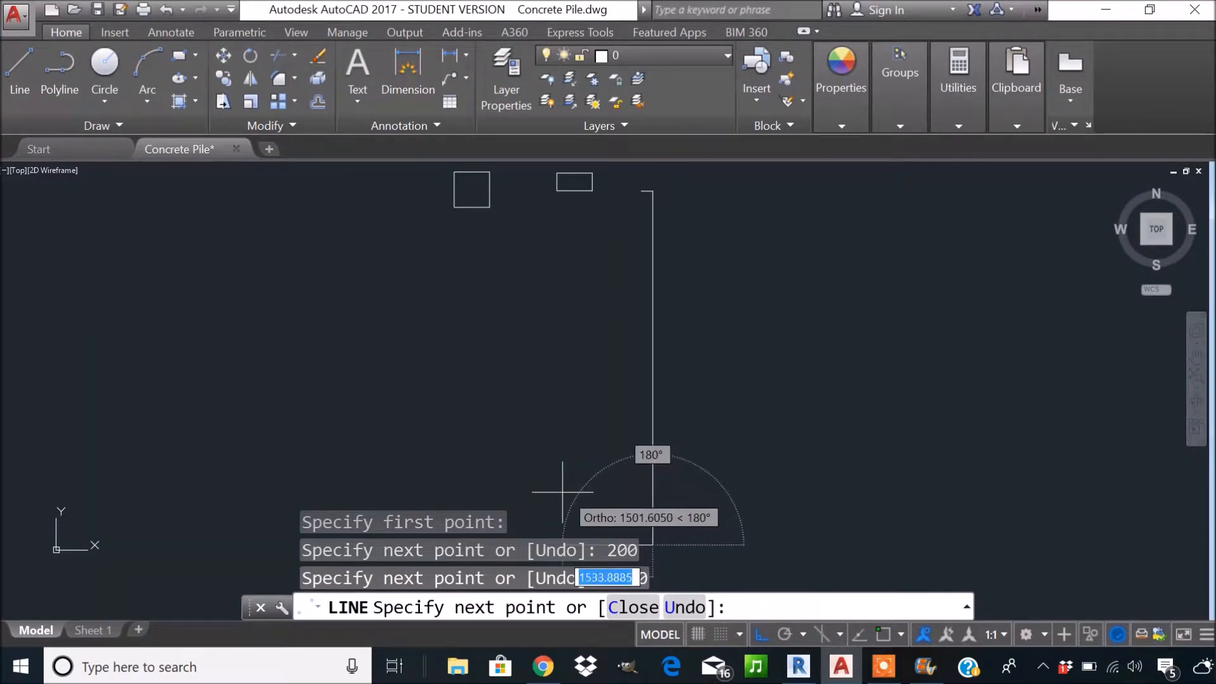
Complete the tall rectangle with a 200-unit lower edge to the left and a 6000-unit left side upward, and end the line.
type("200")
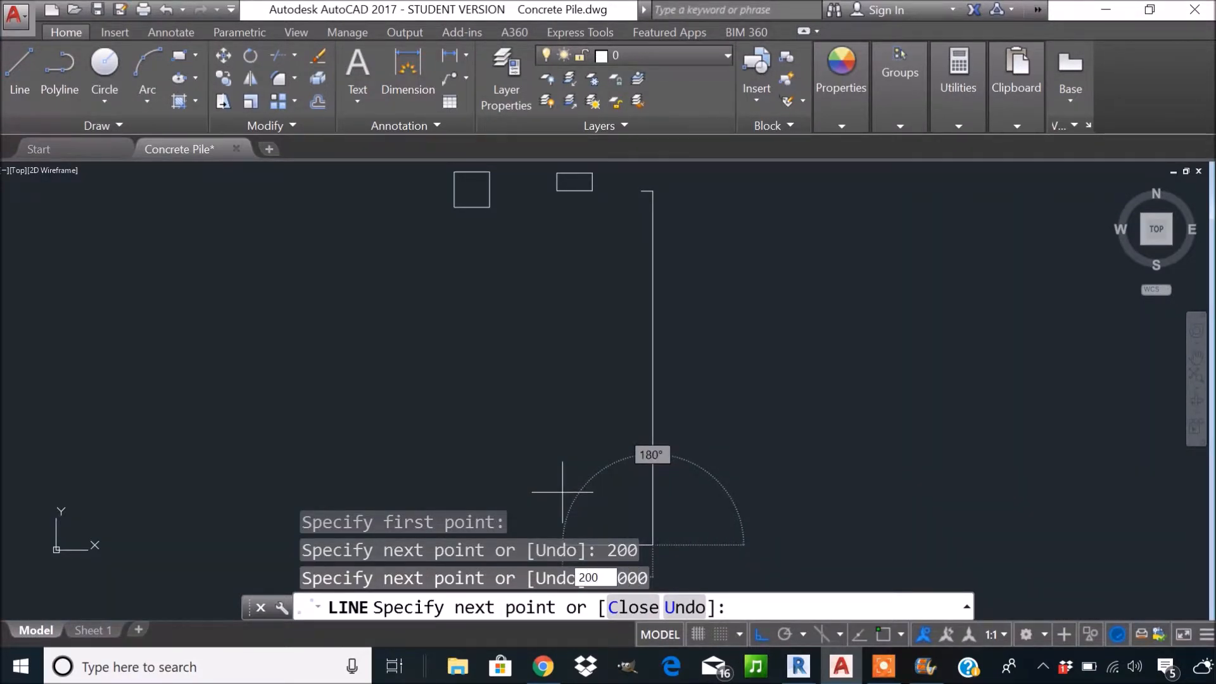
key("Return")
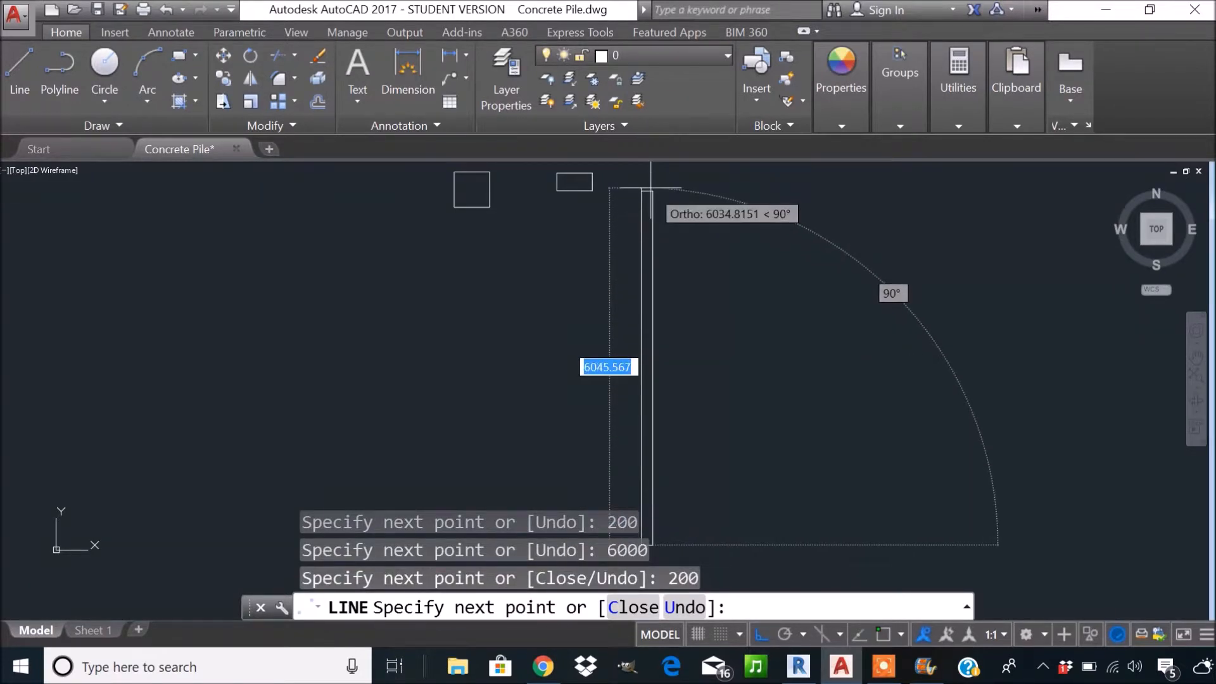
type("6000")
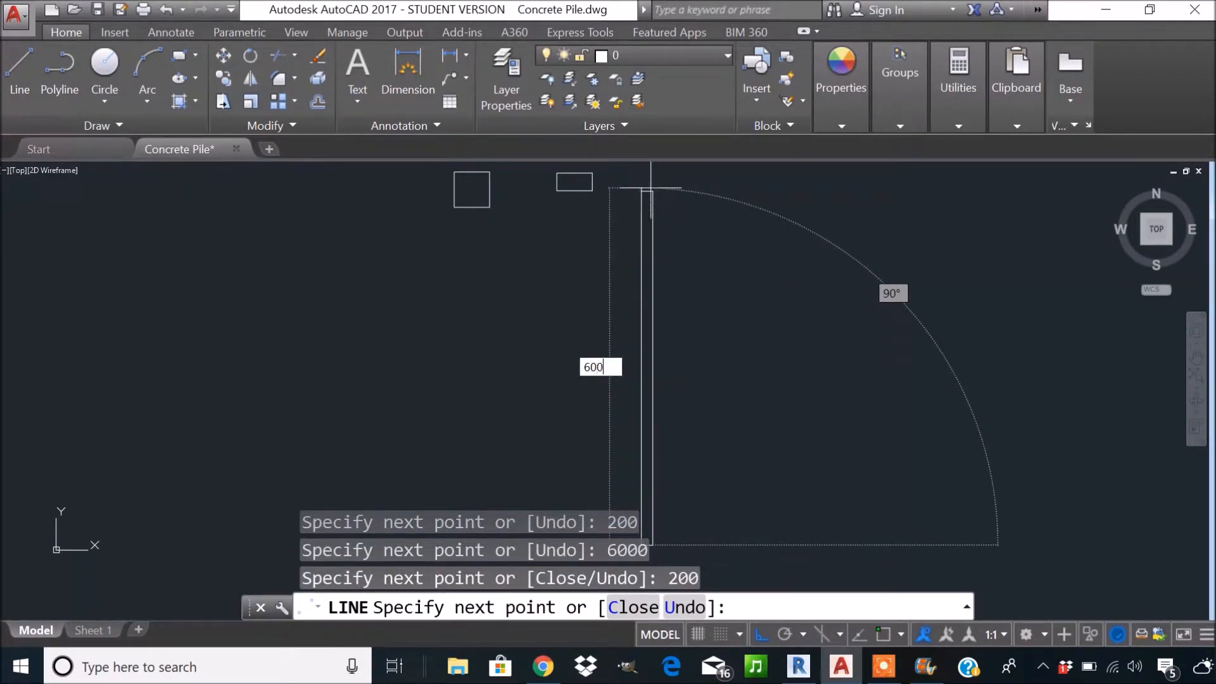
key("Return")
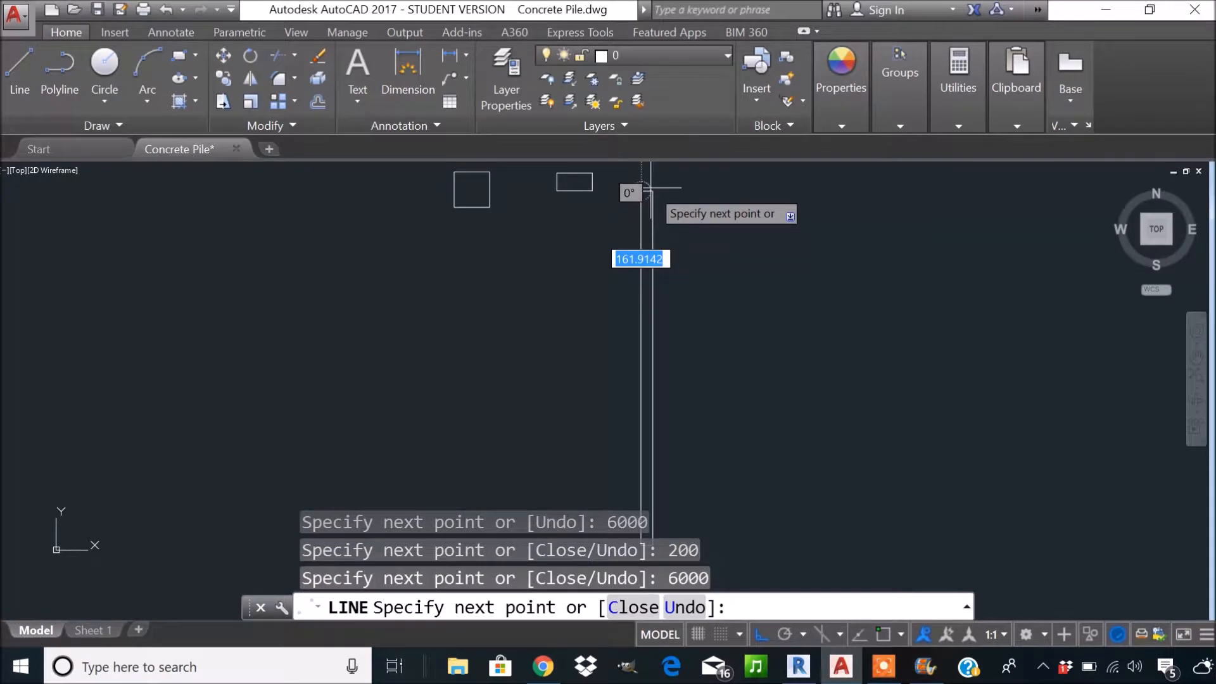
key("Escape")
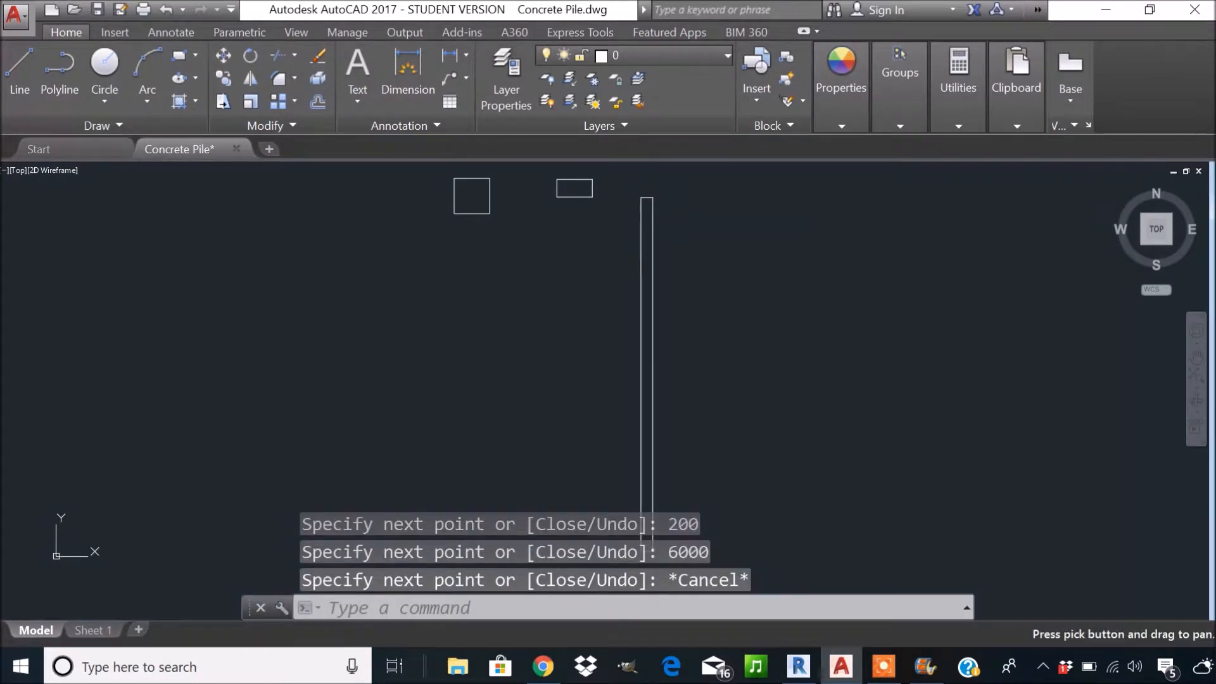
Select all four lines of the tall 200 by 6000 rectangle and move it horizontally to the right, away from the smaller rectangle.
scroll(665, 219, "down", 2)
mouse_move(665, 222)
middle_mouse_down()
mouse_move(658, 283)
mouse_move(642, 291)
middle_mouse_up()
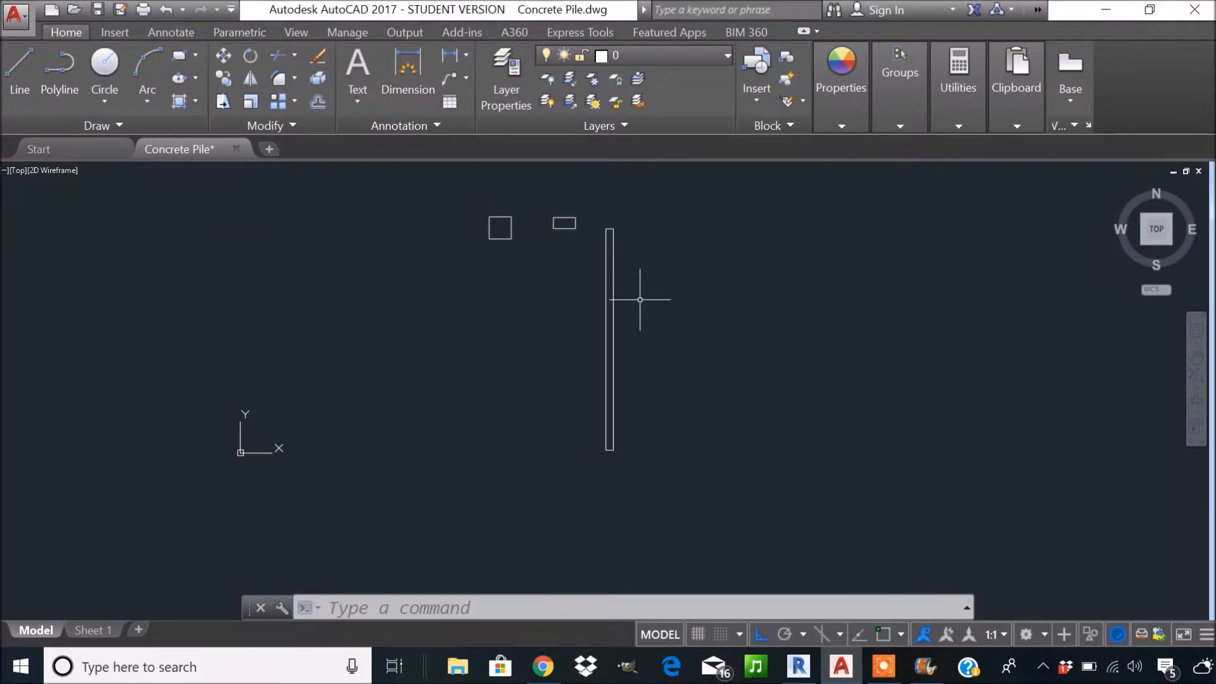
left_click(651, 475)
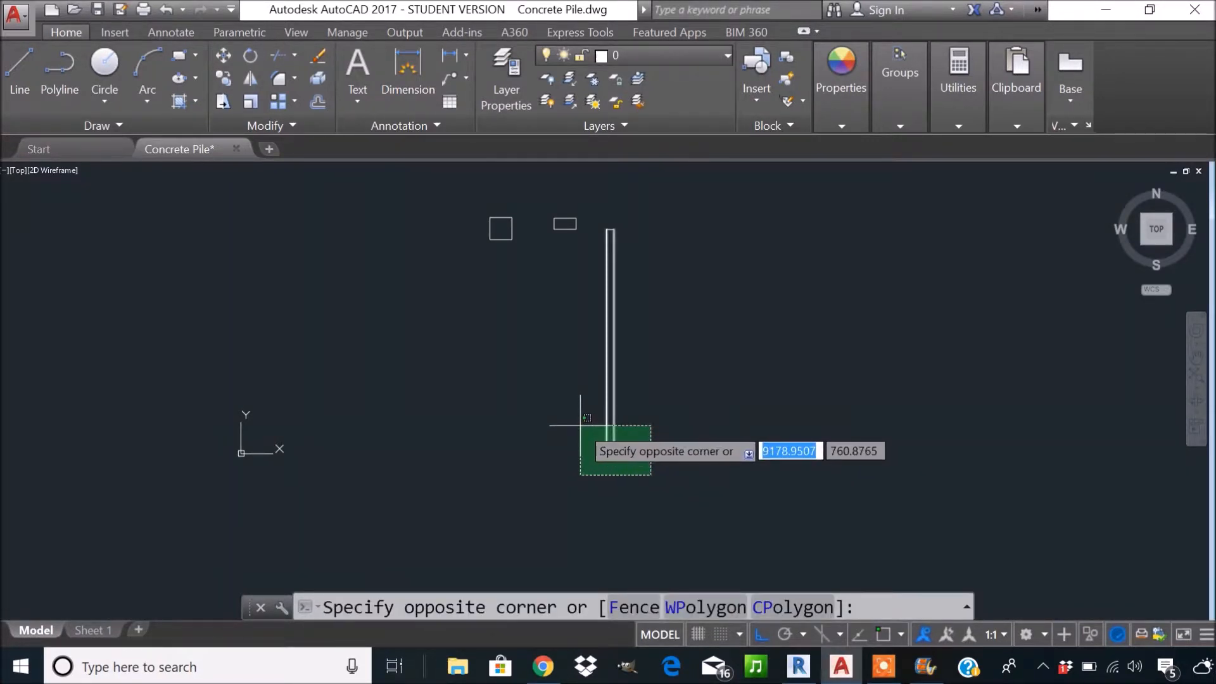
left_click(602, 420)
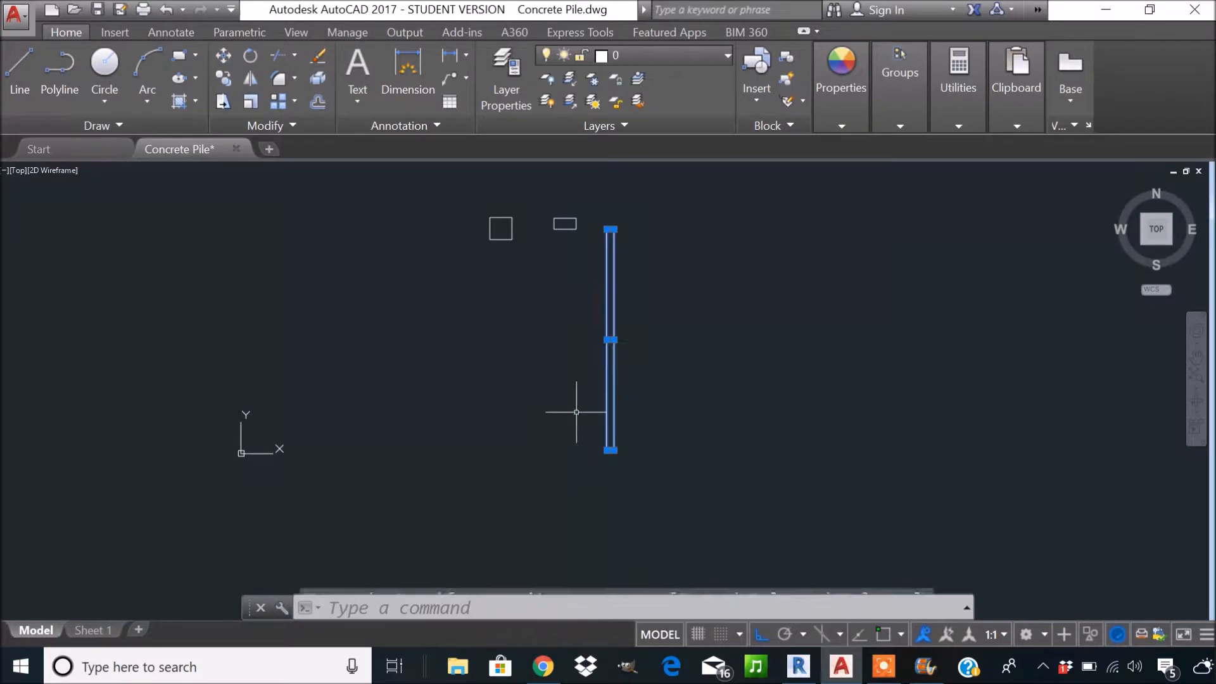
scroll(633, 245, "up", 2)
left_click(634, 245)
left_click(578, 194)
scroll(617, 334, "down", 2)
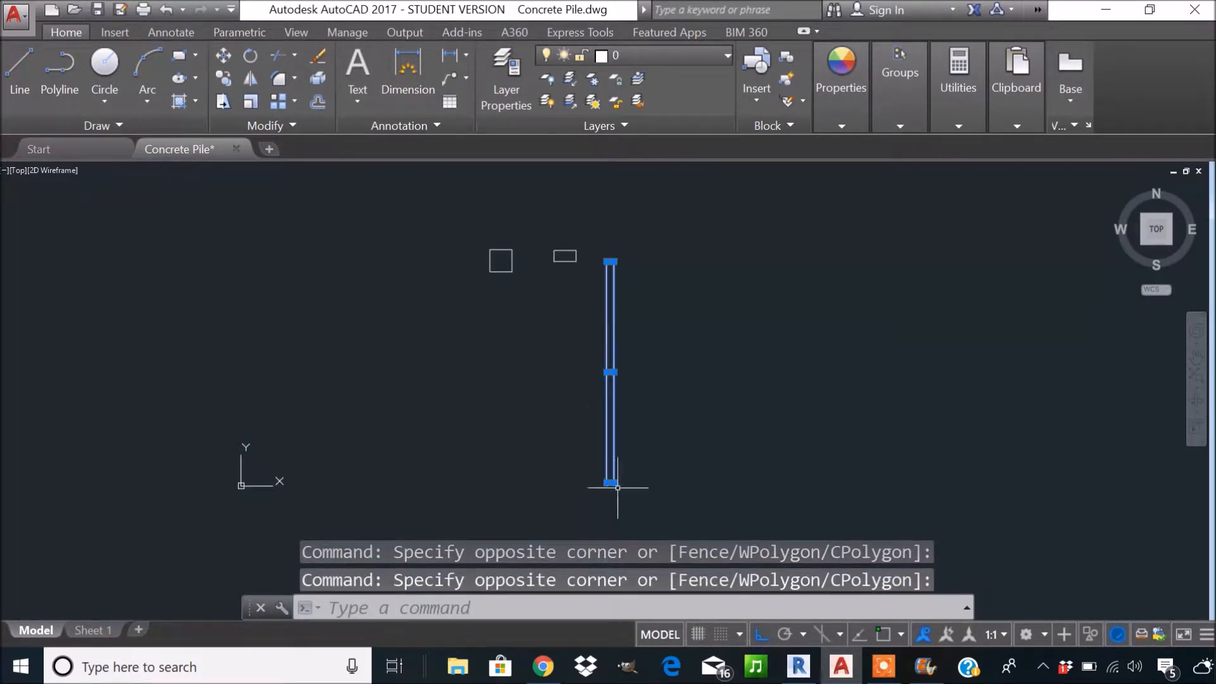
scroll(618, 488, "up", 5)
scroll(590, 340, "down", 2)
mouse_move(630, 271)
middle_mouse_down()
mouse_move(627, 441)
mouse_move(659, 407)
middle_mouse_up()
scroll(698, 339, "down", 2)
mouse_move(684, 258)
middle_mouse_down()
mouse_move(652, 400)
mouse_move(681, 380)
middle_mouse_up()
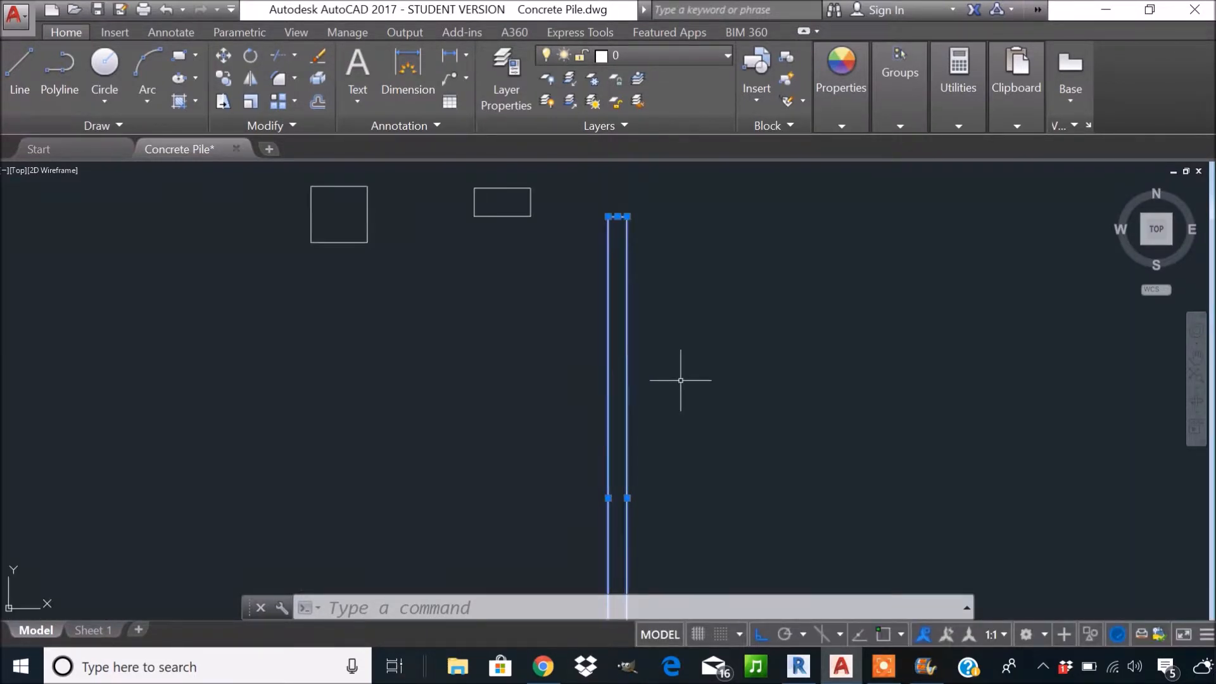
scroll(653, 240, "down", 2)
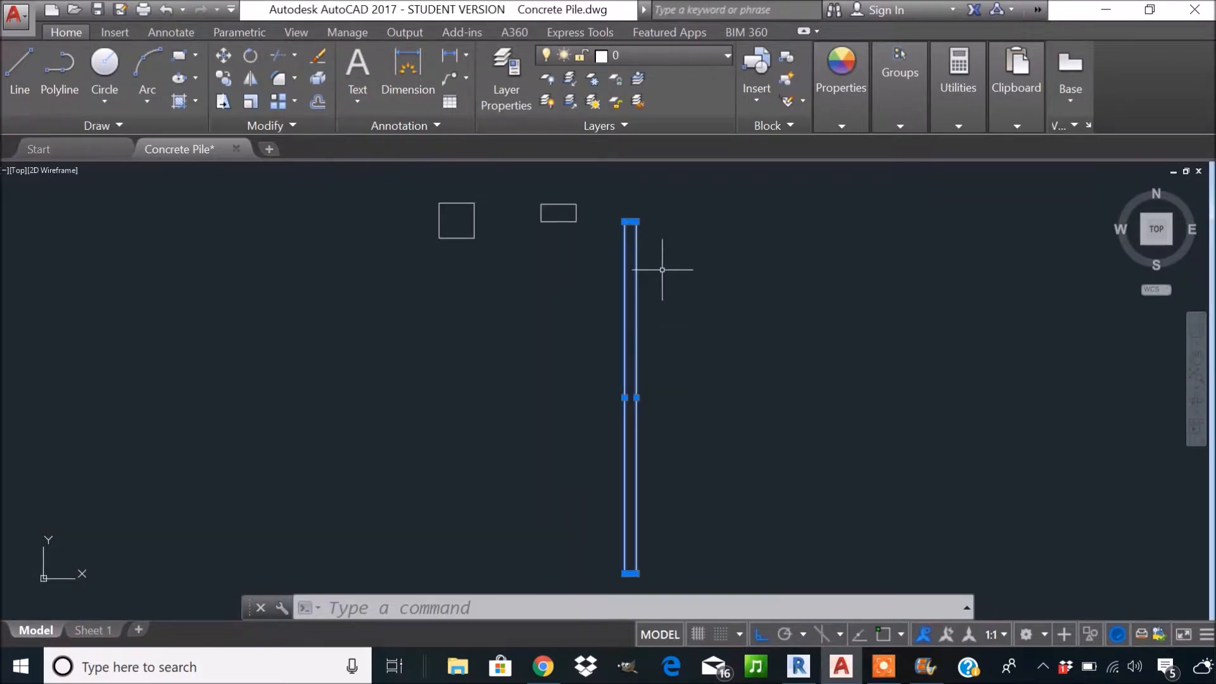
left_click(223, 57)
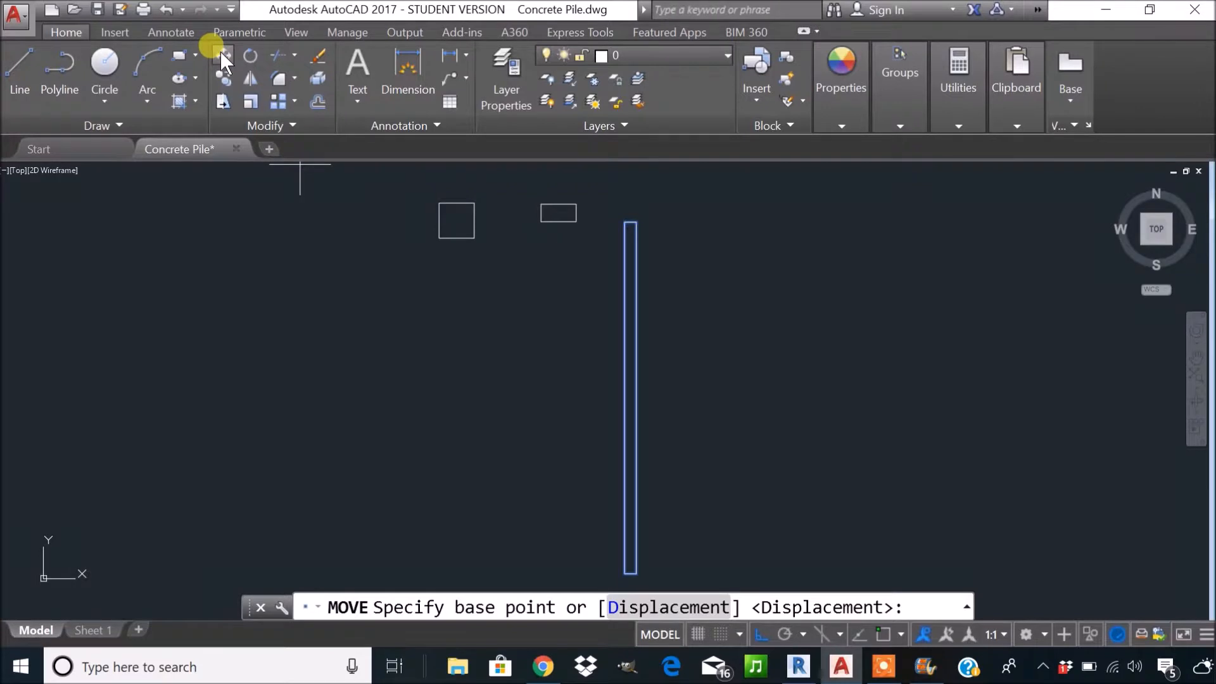
scroll(631, 227, "up", 3)
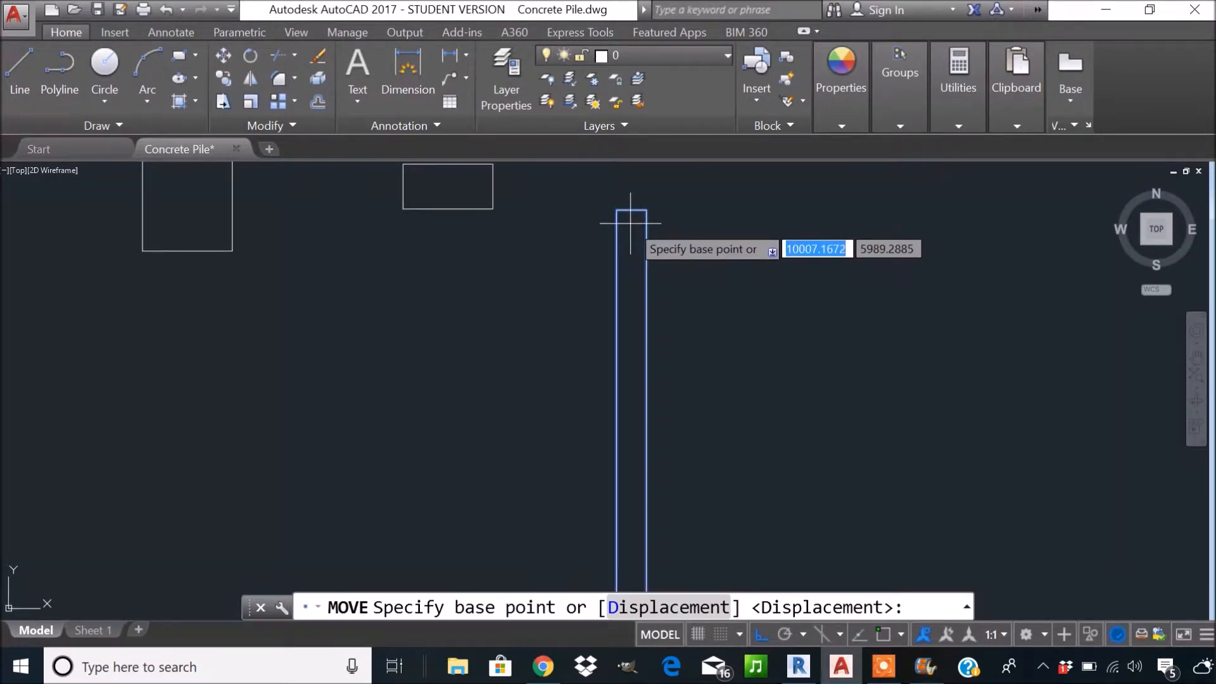
left_click(630, 223)
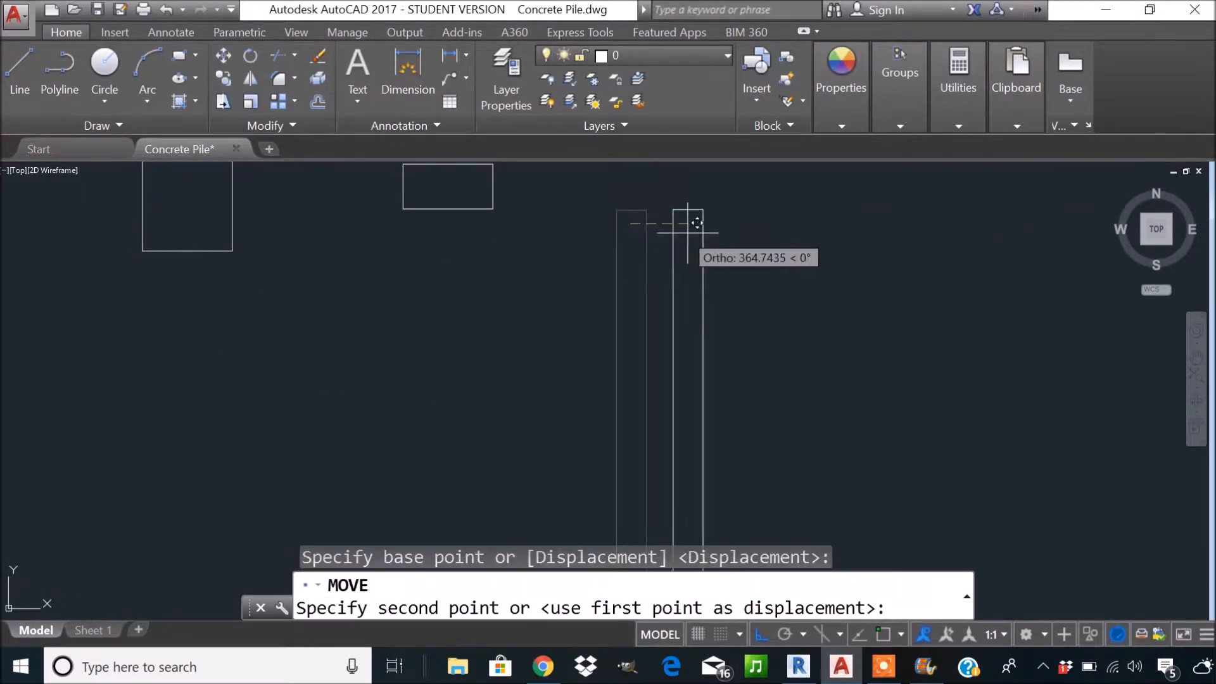
left_click(757, 227)
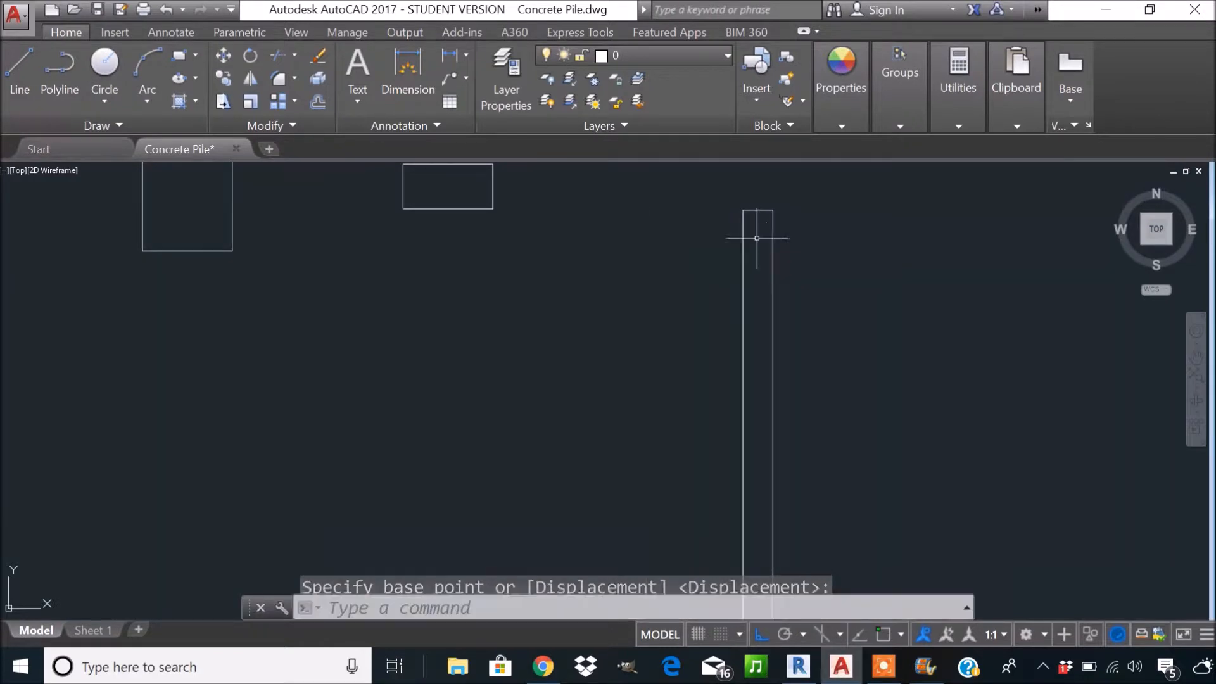
Select the whole tall rectangle again and move it horizontally to the left, closer to the 600 by 300 rectangle.
scroll(810, 268, "down", 4)
middle_click_drag(865, 342, 778, 284)
scroll(778, 285, "down", 2)
middle_click_drag(766, 337, 706, 354)
left_click(721, 477)
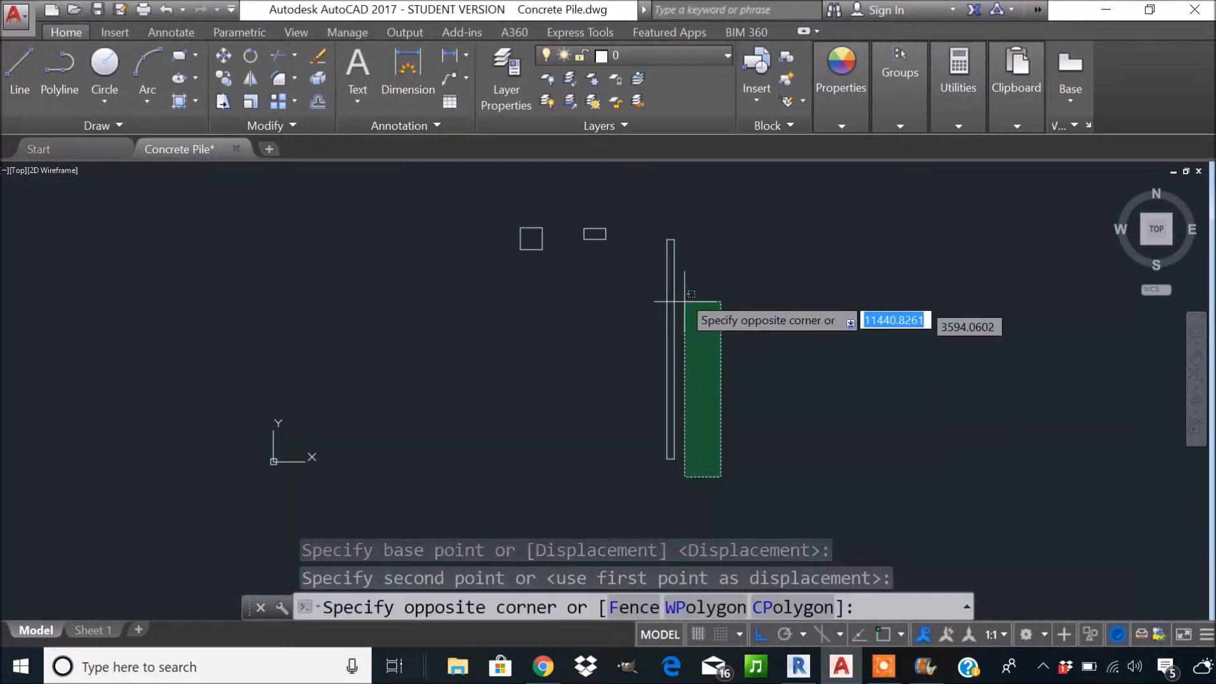
left_click(663, 236)
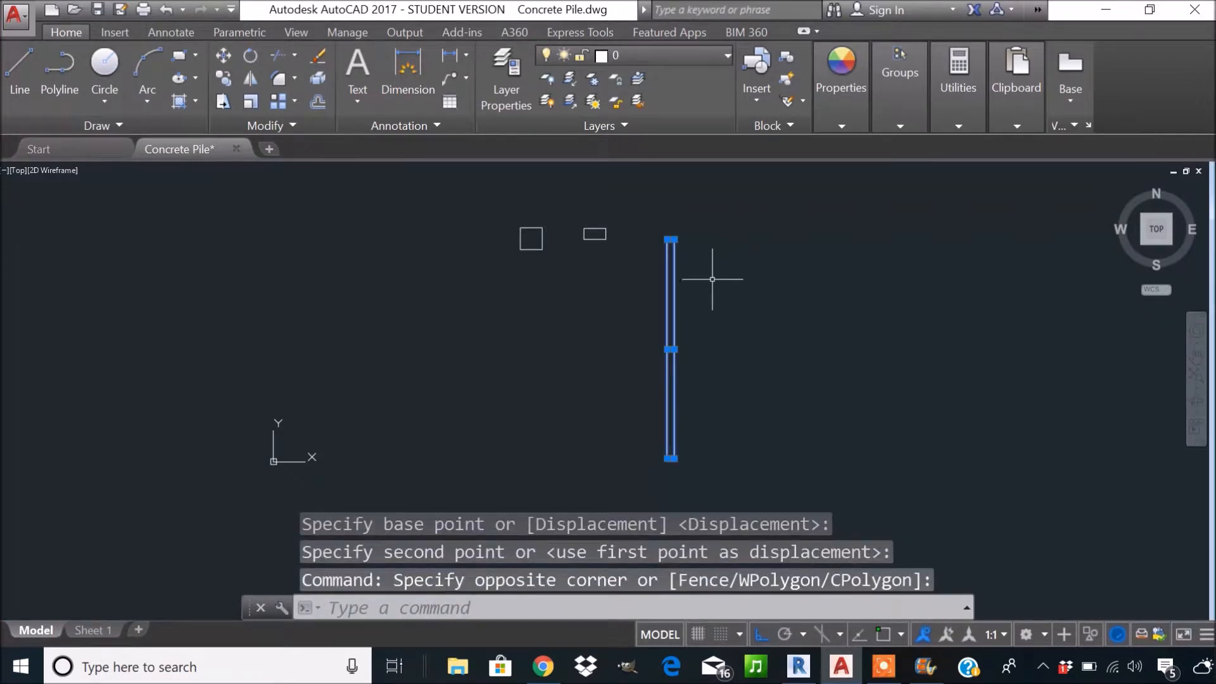
scroll(695, 238, "up", 4)
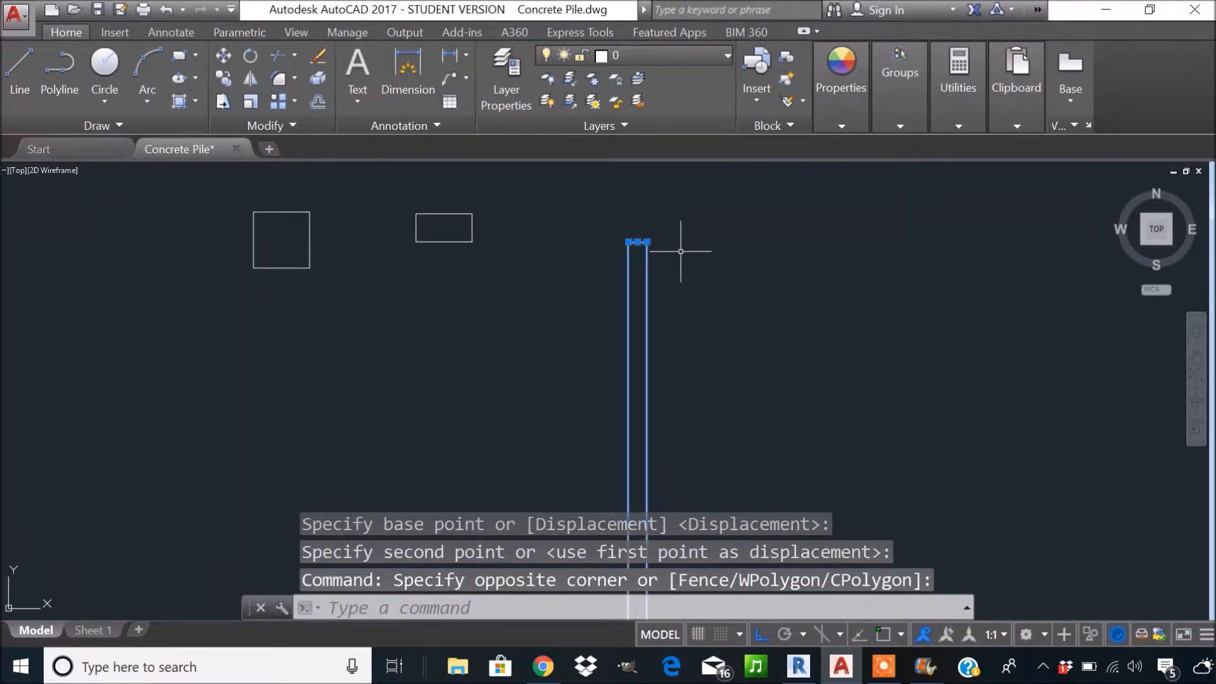
left_click(223, 54)
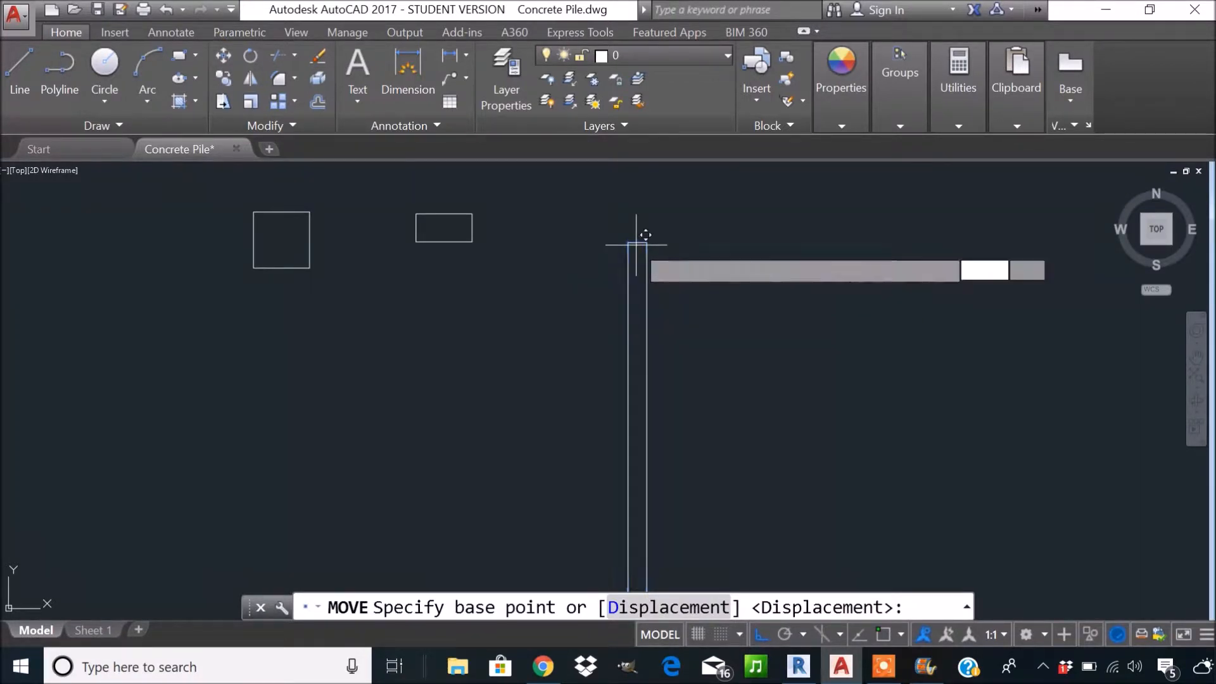
left_click(636, 244)
left_click(560, 246)
Turn Ortho off and move the whole tall 200 by 6000 rectangle freely upward, keeping it just right of the 600 by 300 rectangle.
scroll(598, 266, "down", 2)
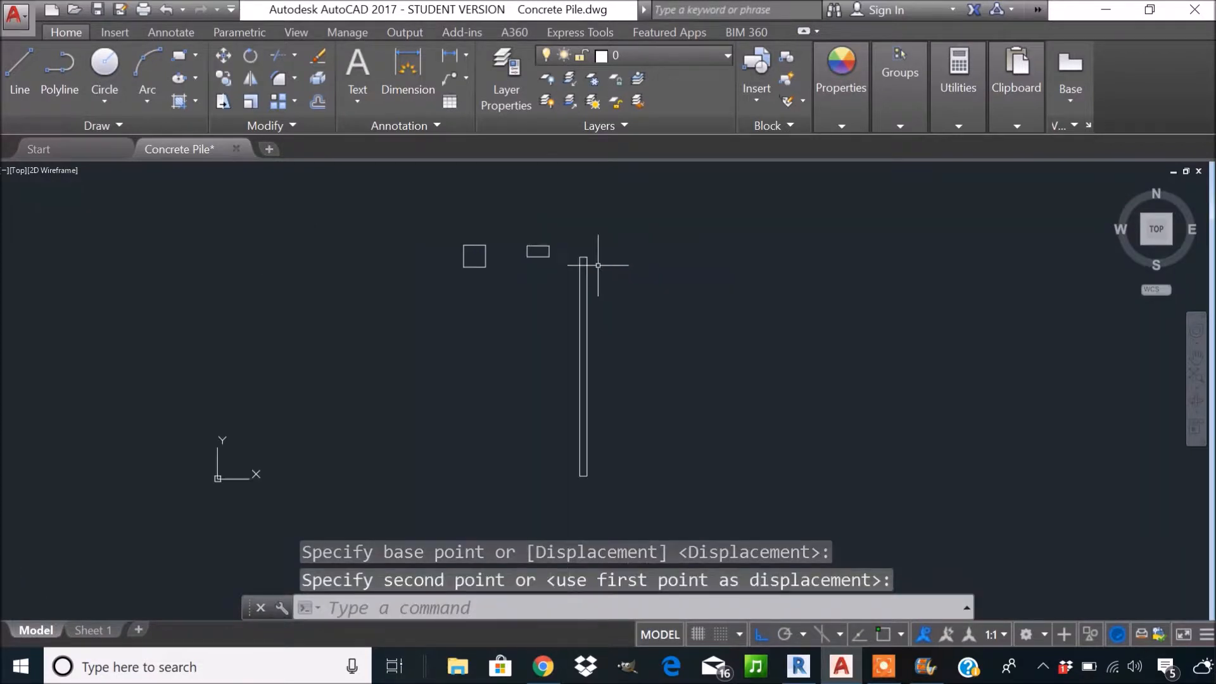
left_click(624, 502)
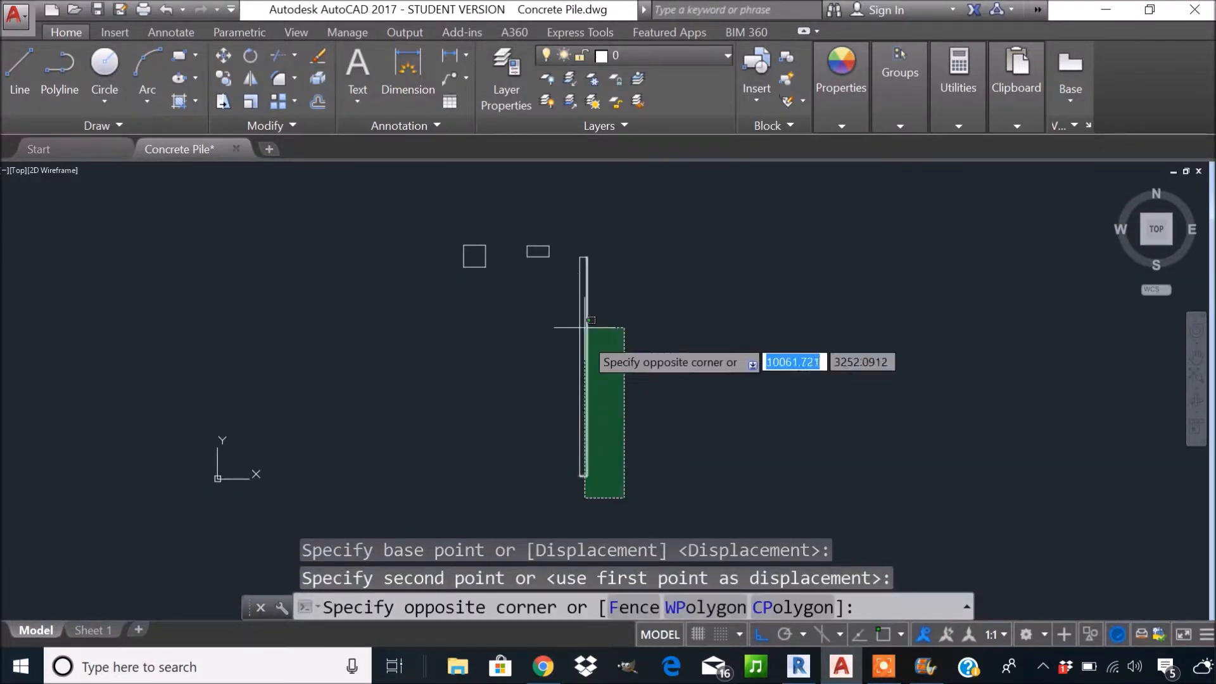
left_click(570, 247)
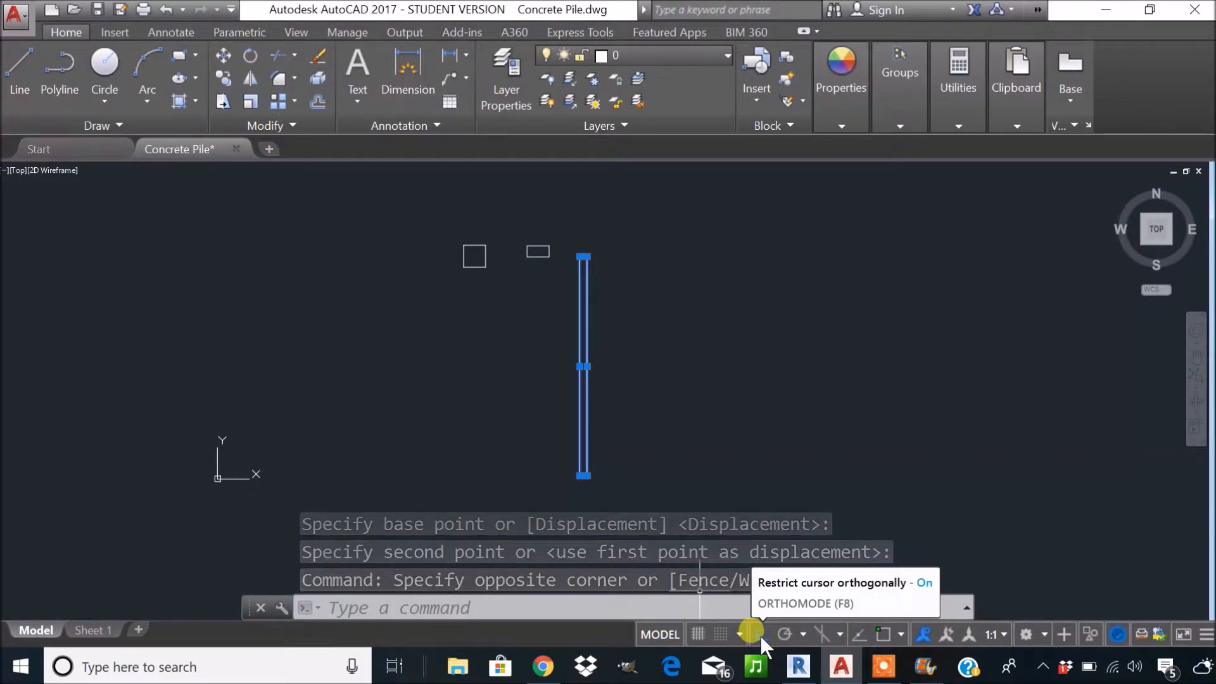
left_click(223, 52)
scroll(579, 258, "up", 2)
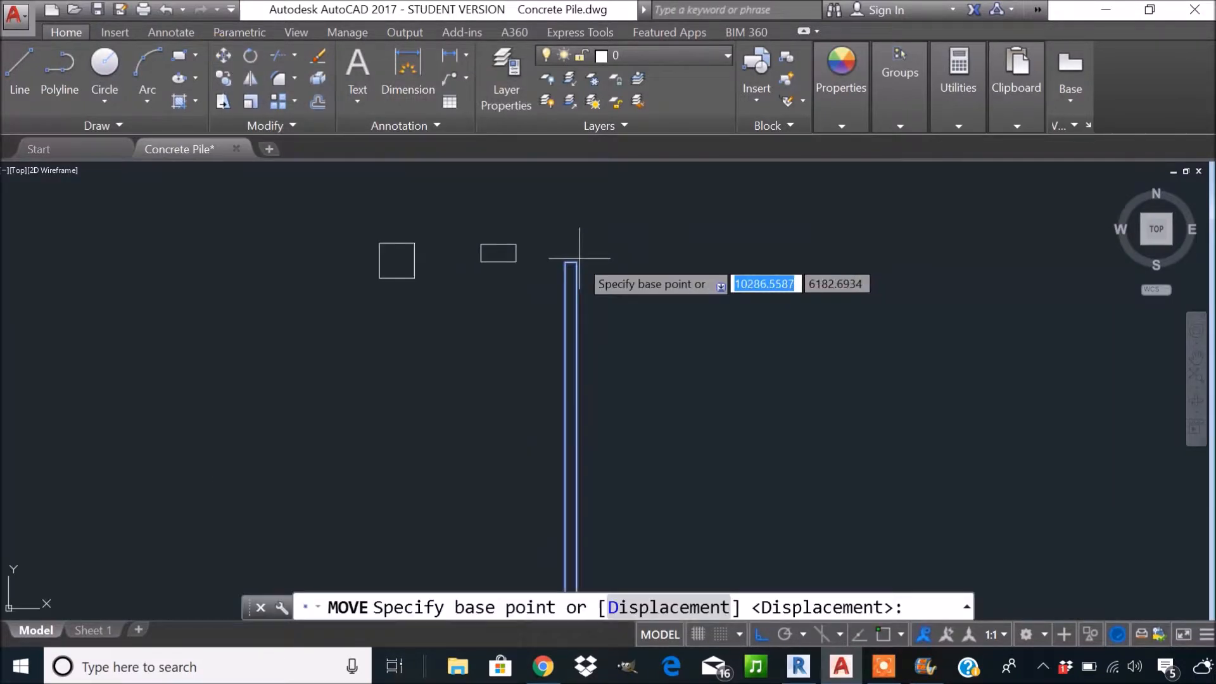
left_click(567, 263)
scroll(580, 185, "down", 2)
middle_click_drag(583, 191, 586, 344)
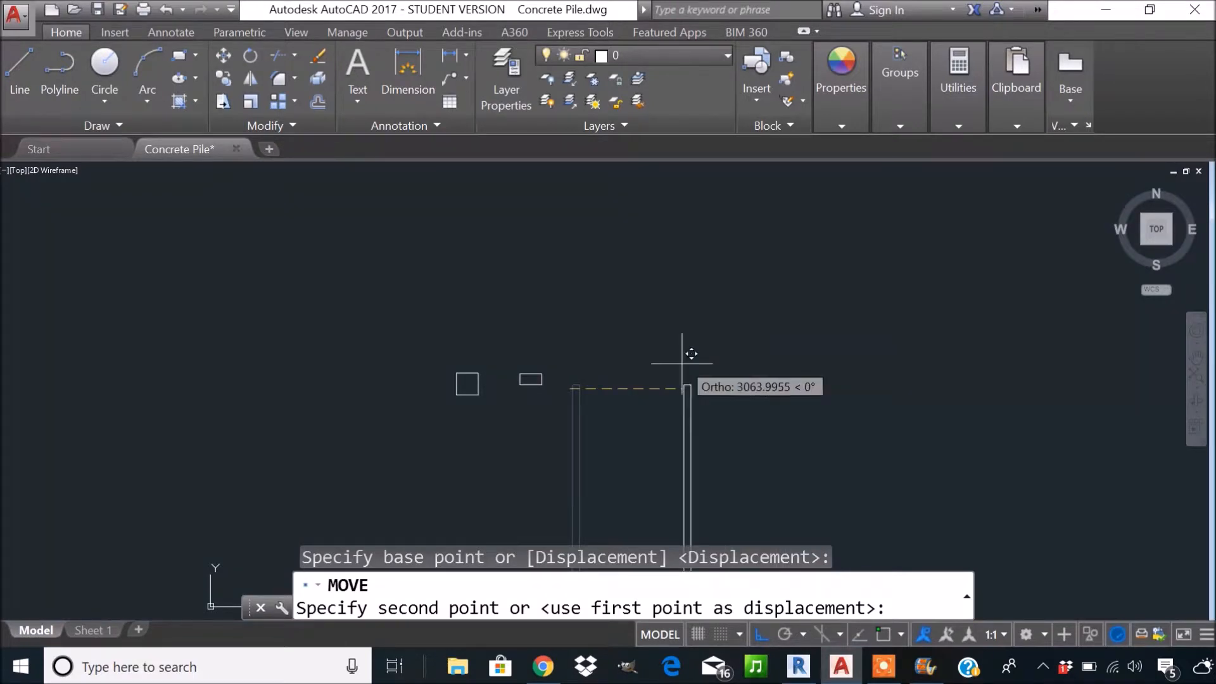
left_click(759, 636)
scroll(634, 254, "down", 1)
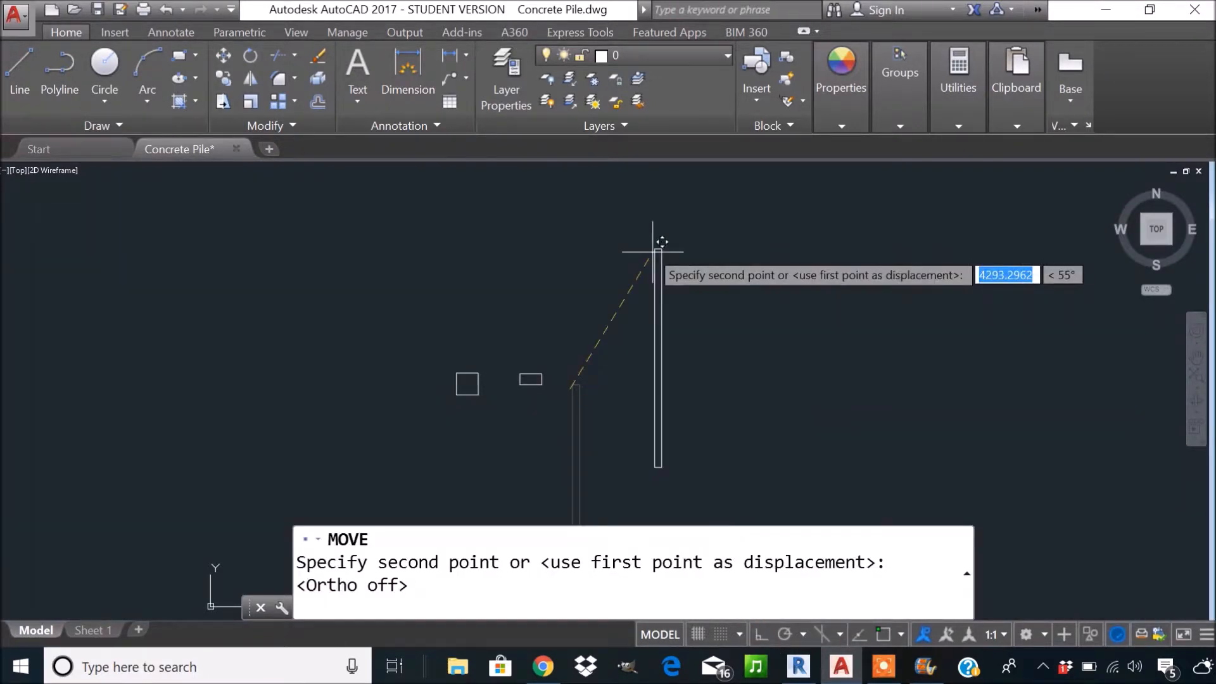
scroll(586, 381, "up", 4)
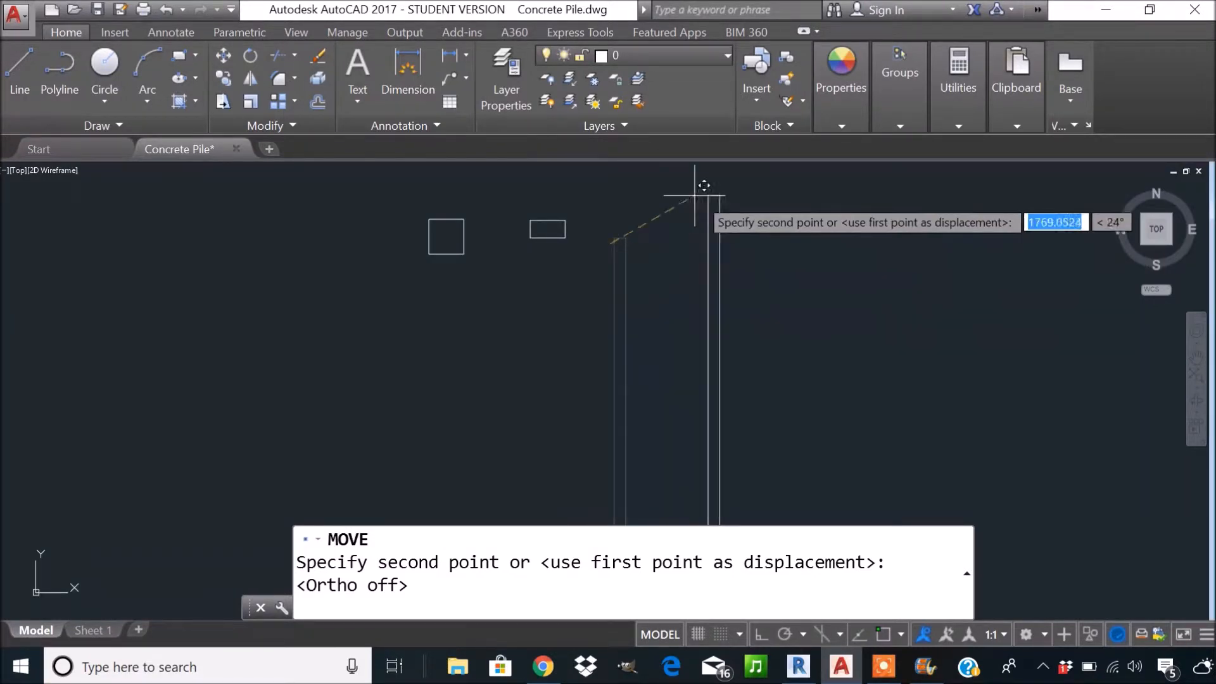
left_click(611, 214)
scroll(611, 214, "down", 2)
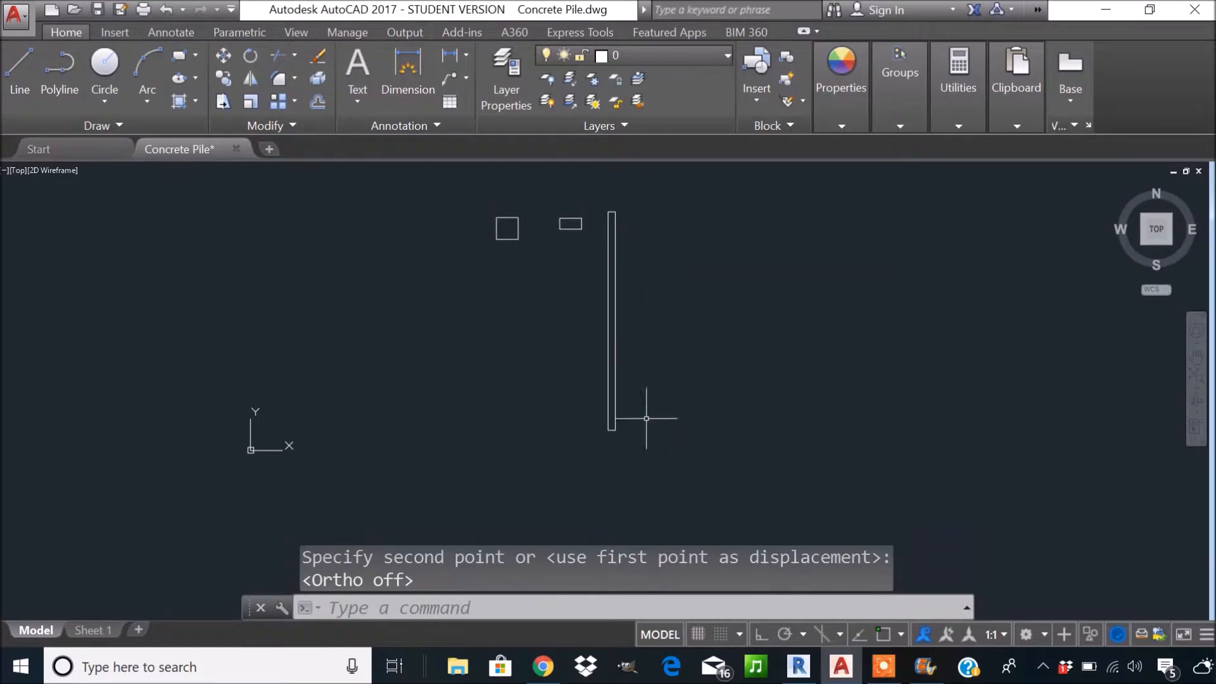
Turn on object snap and move the whole tall rectangle from its upper edge's midpoint to the midpoint of the 600 by 300 rectangle's lower edge.
left_click(652, 455)
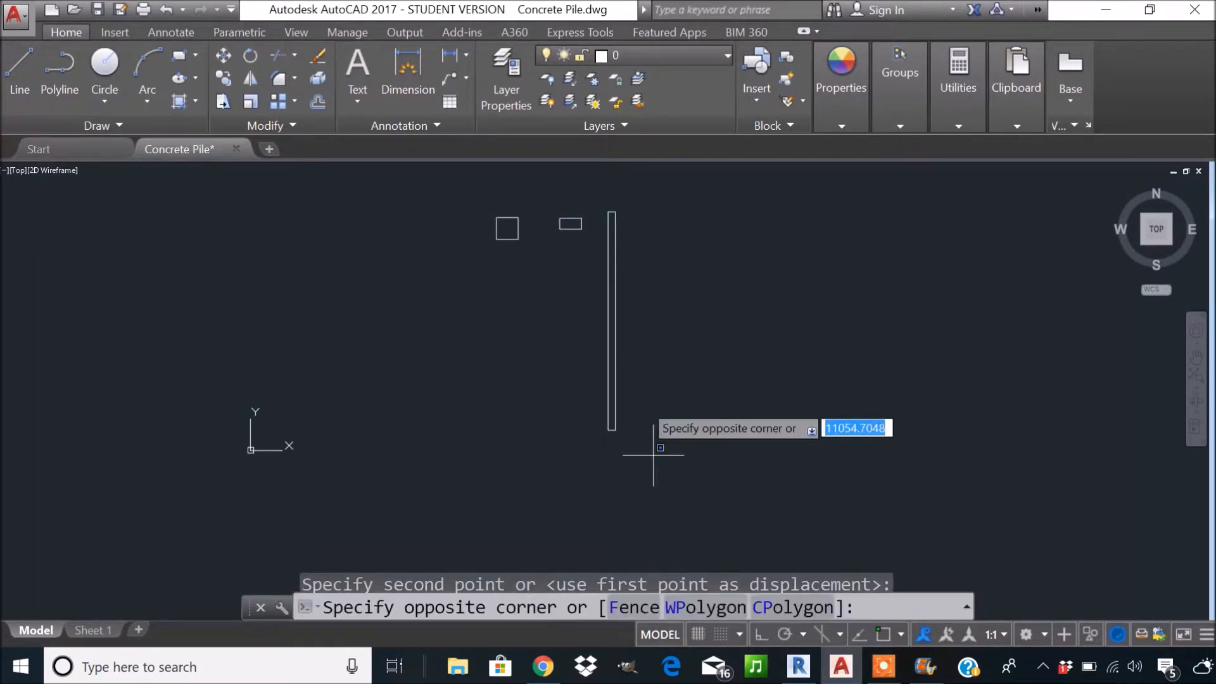
left_click(598, 189)
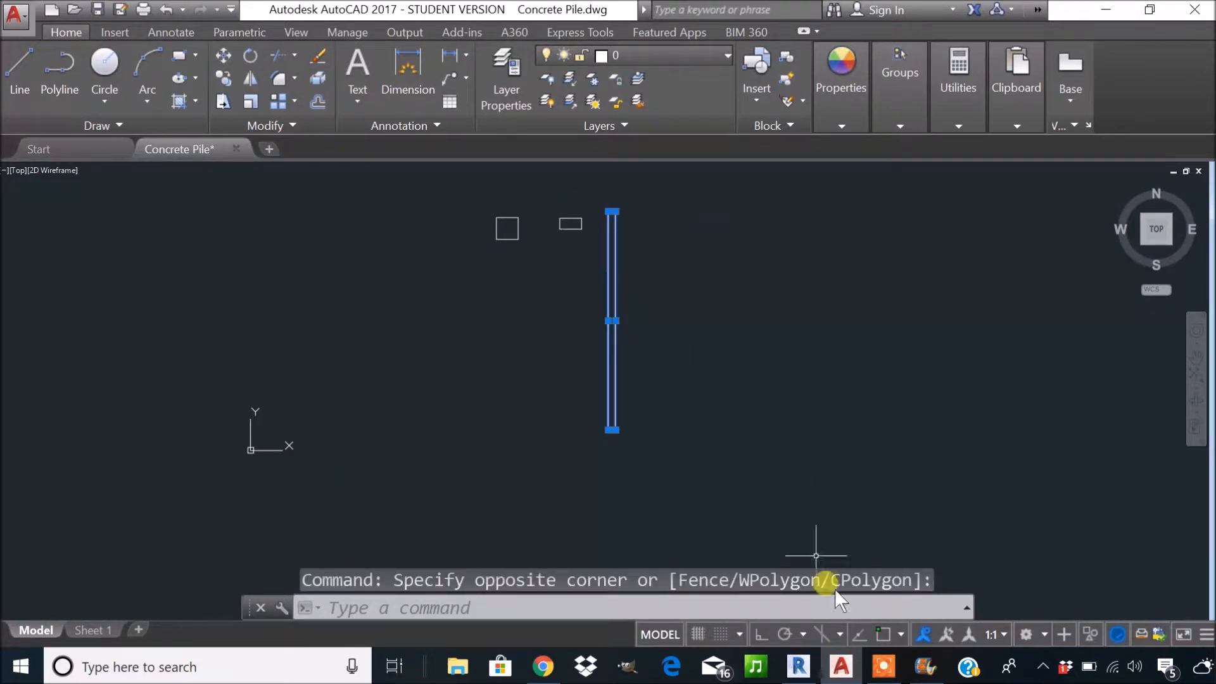
left_click(883, 635)
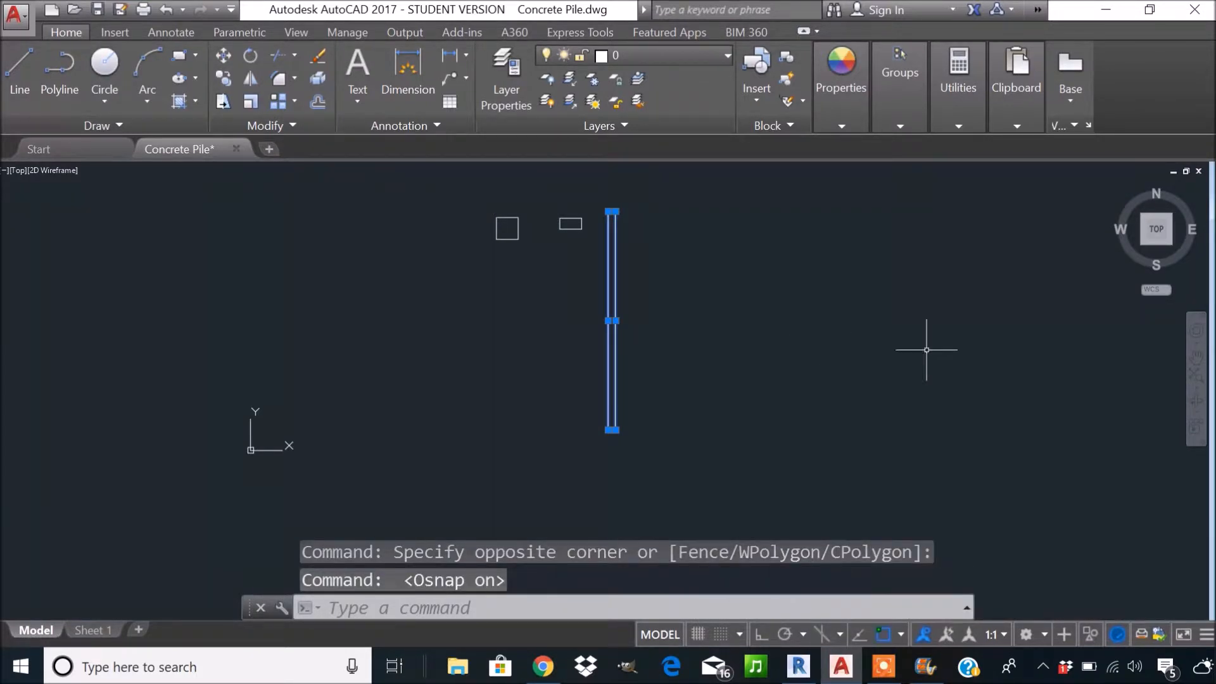
scroll(612, 174, "up", 10)
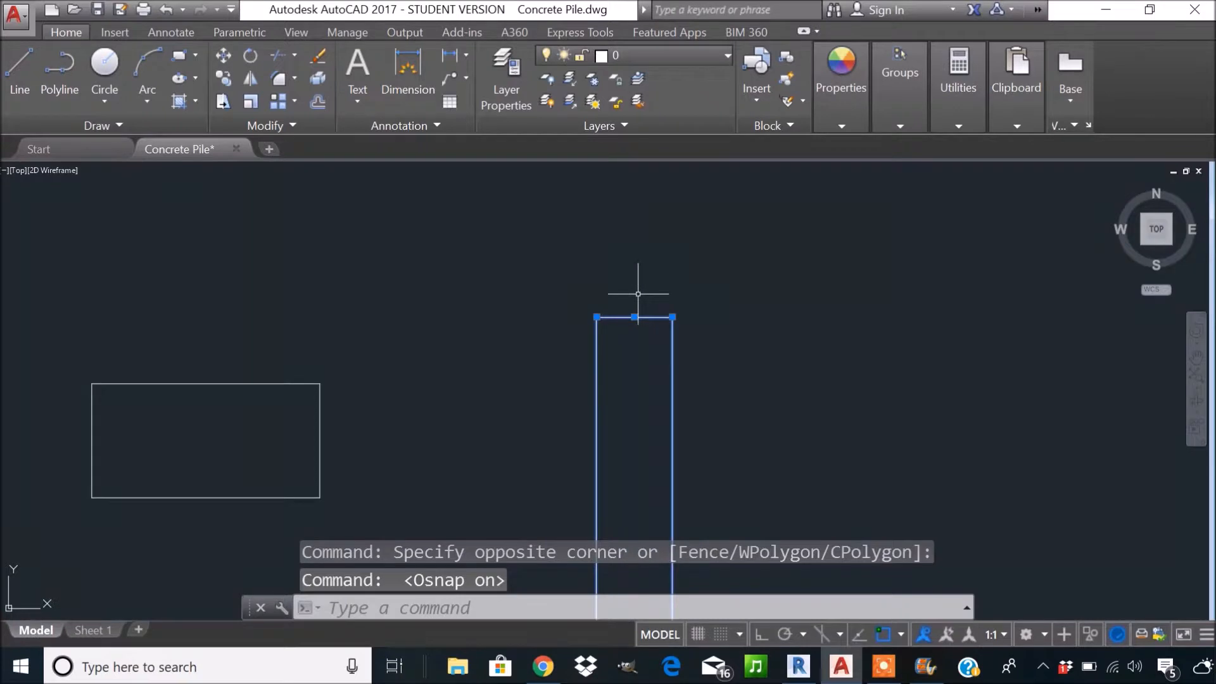
scroll(660, 328, "up", 2)
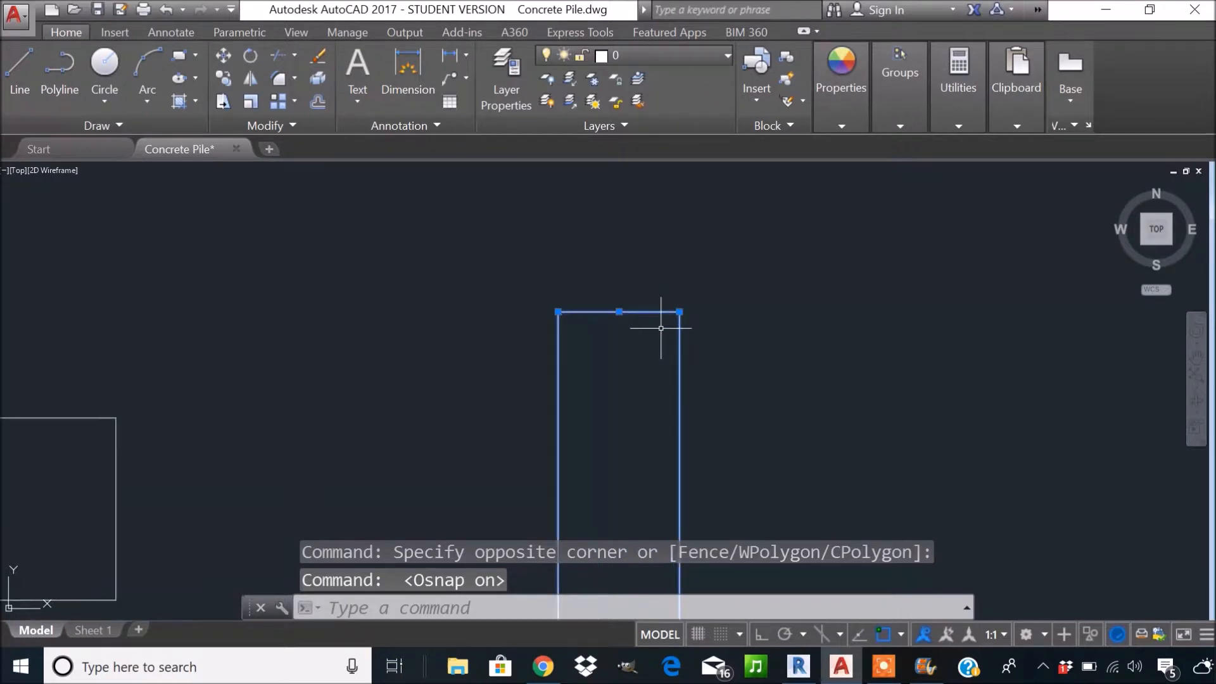
left_click(220, 57)
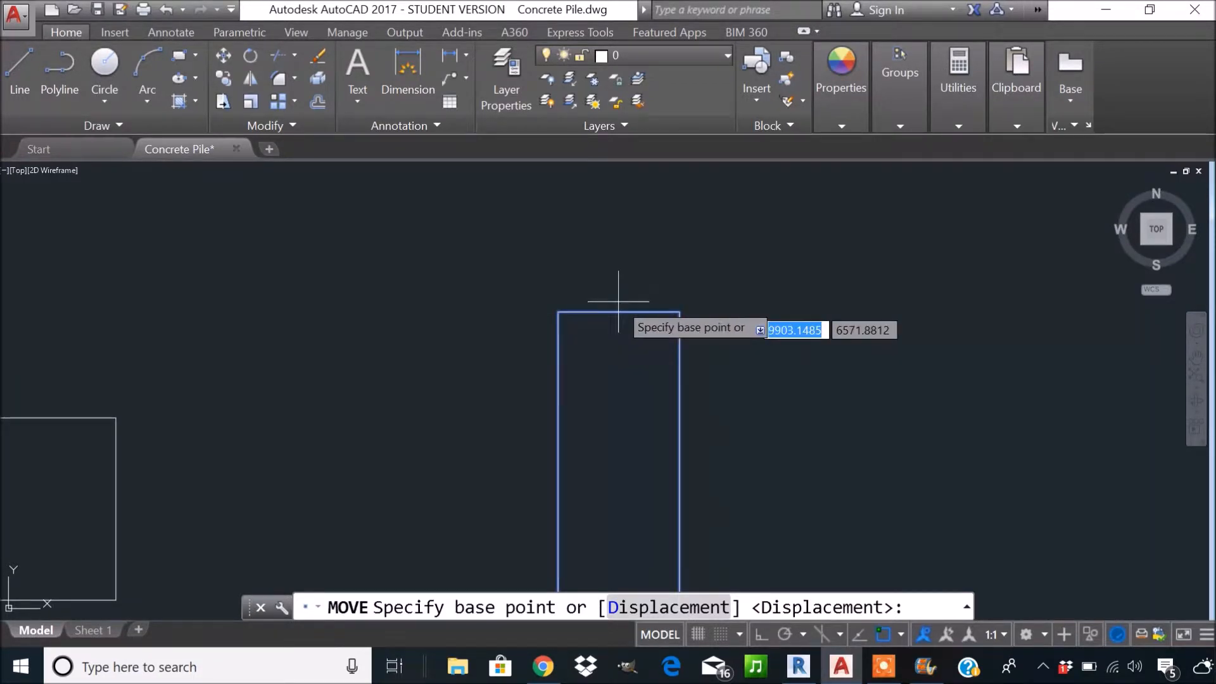
scroll(621, 310, "up", 6)
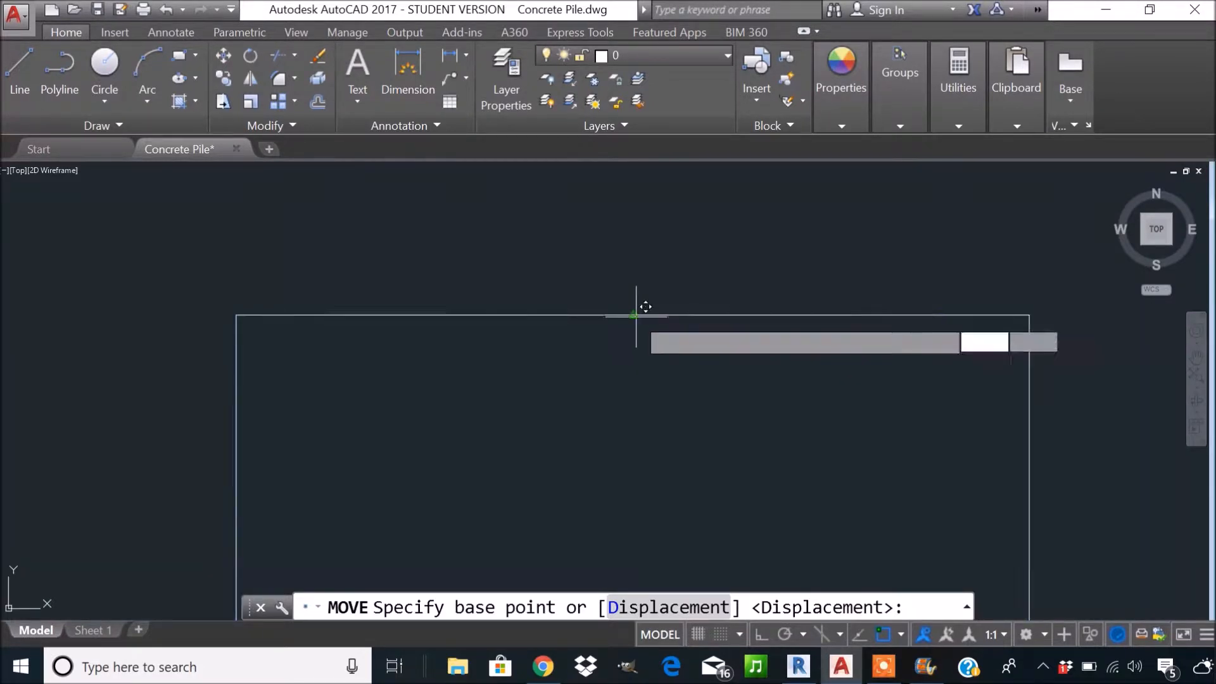
left_click(636, 314)
scroll(641, 301, "down", 8)
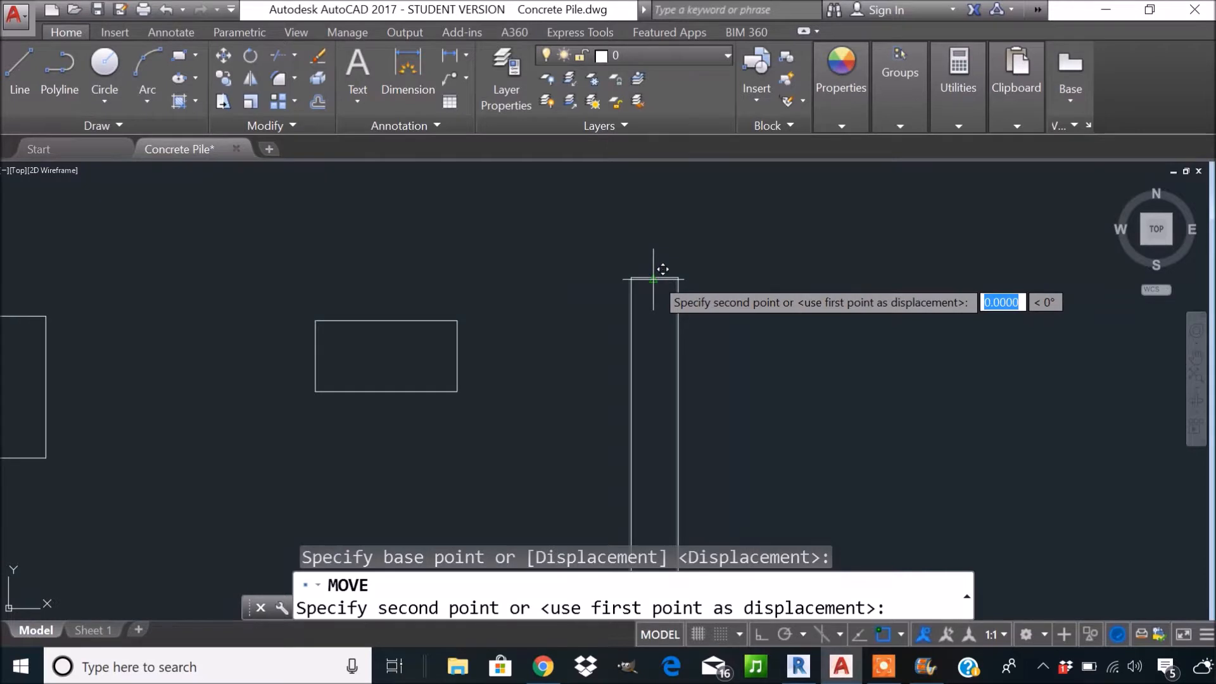
scroll(653, 279, "down", 2)
scroll(497, 362, "up", 4)
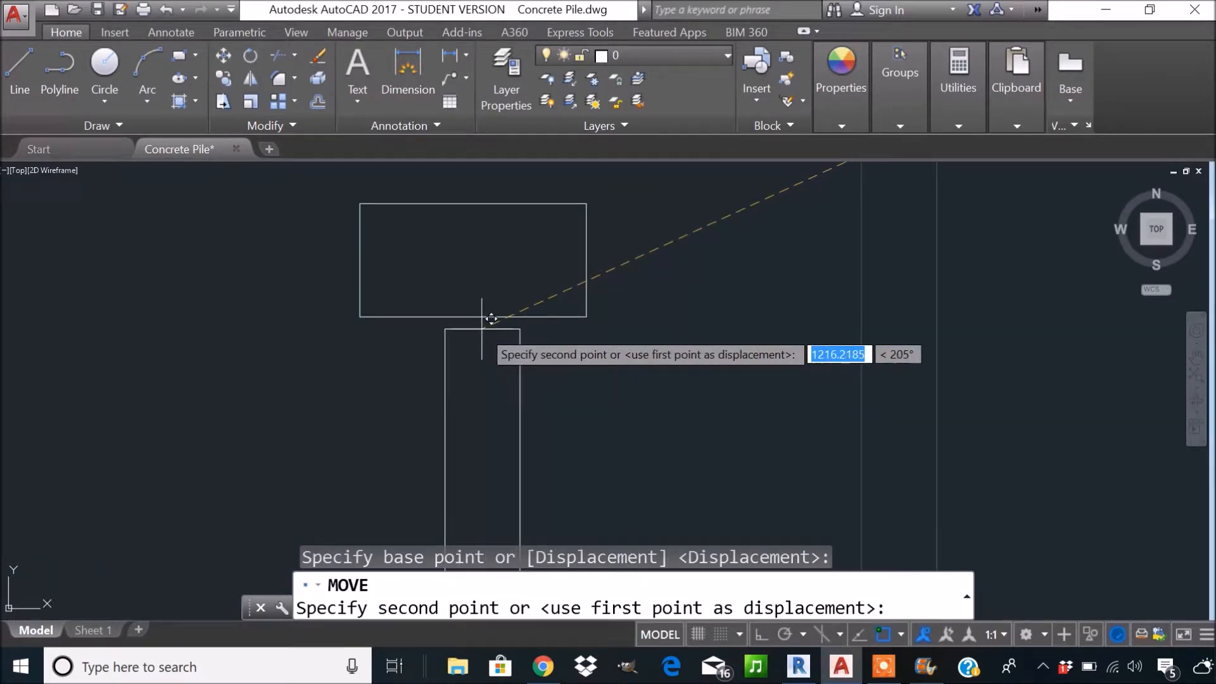
scroll(485, 312, "up", 4)
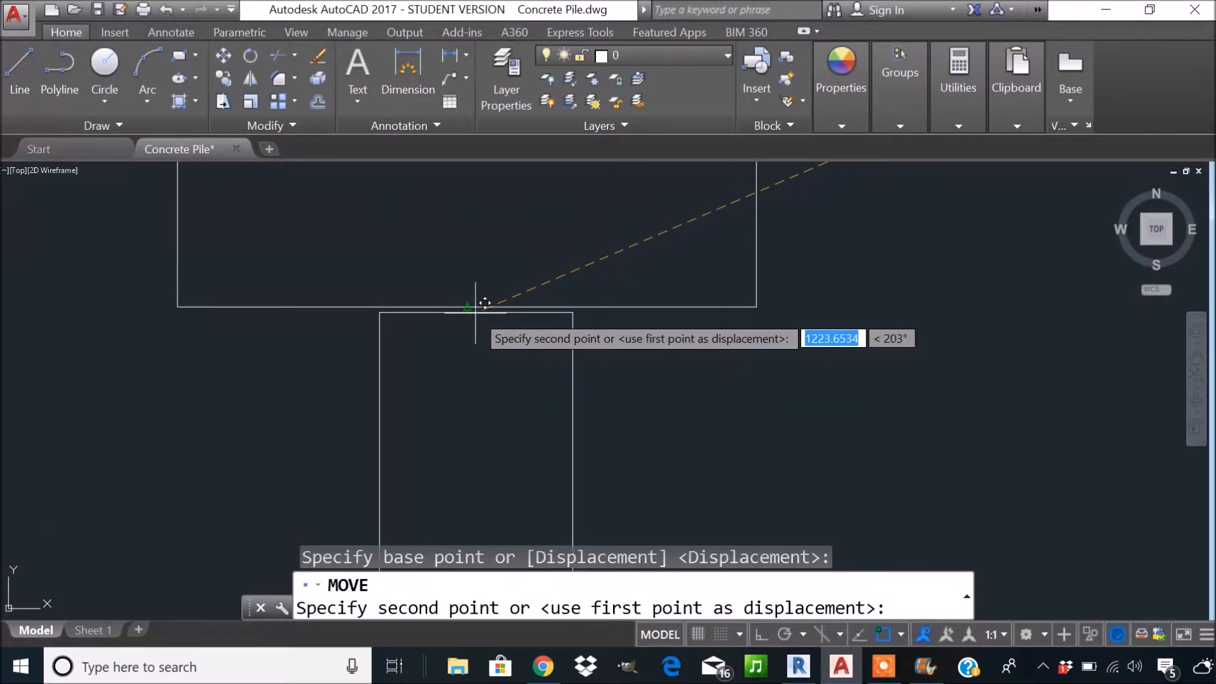
left_click(484, 303)
scroll(532, 392, "down", 4)
mouse_move(549, 415)
middle_mouse_down()
mouse_move(599, 325)
mouse_move(694, 286)
middle_mouse_up()
scroll(619, 329, "down", 2)
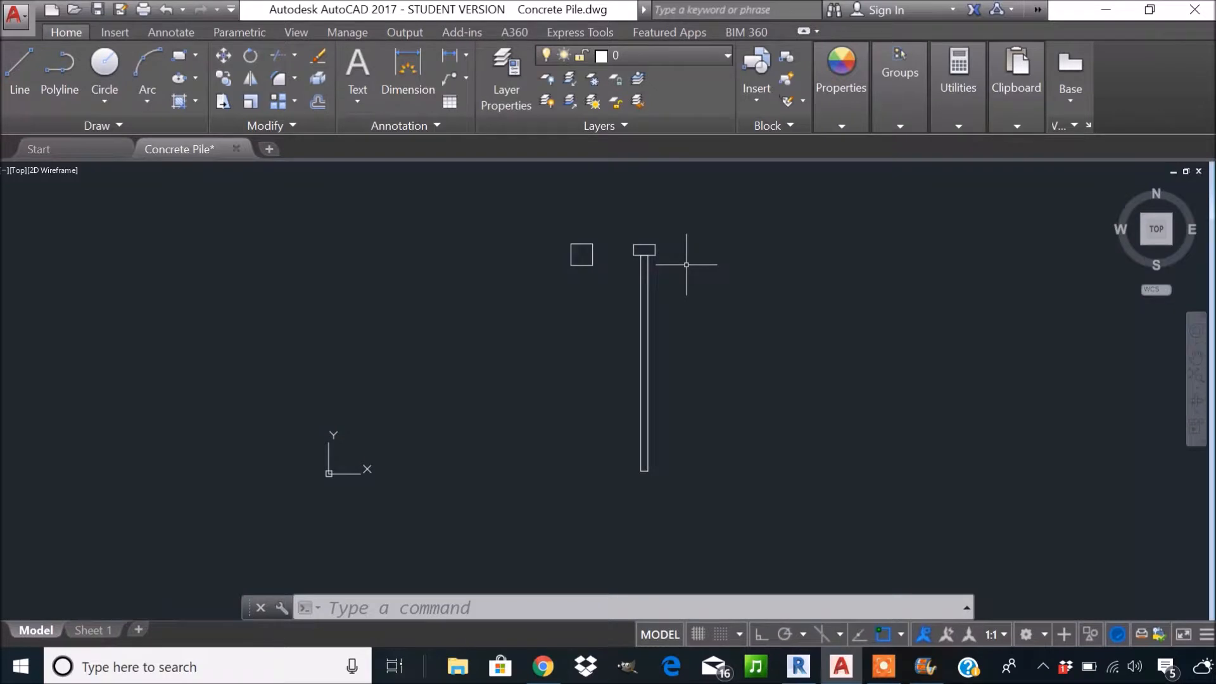
middle_click_drag(679, 266, 677, 264)
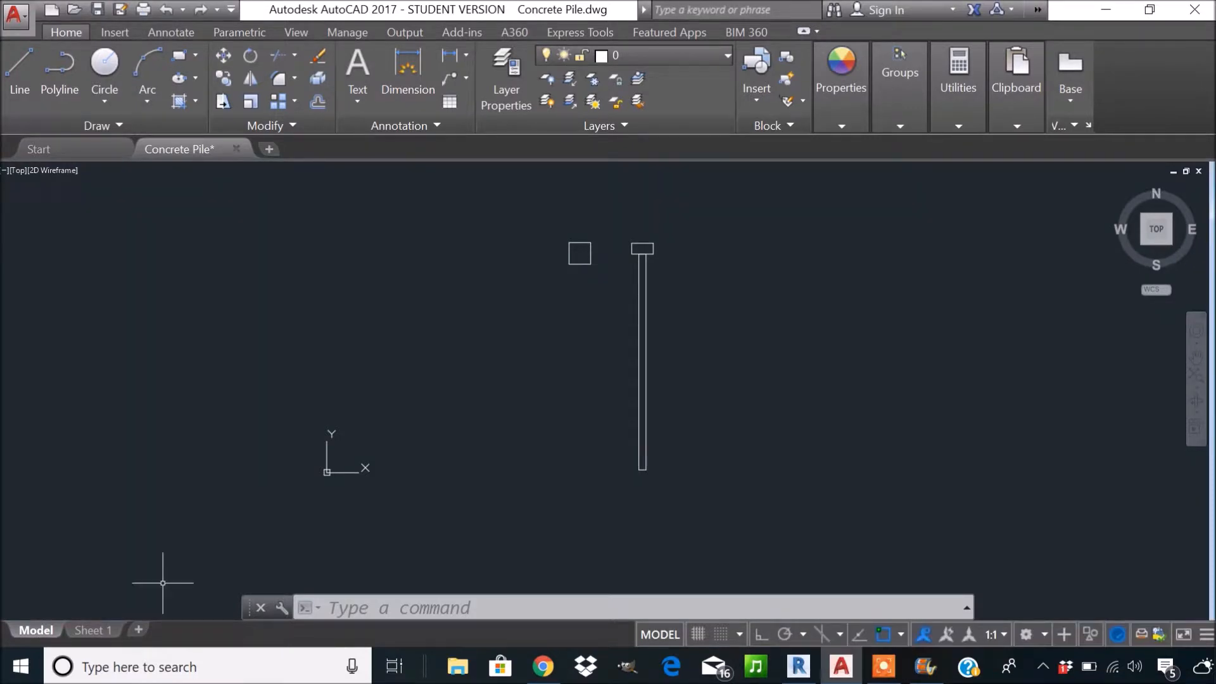
Switch to the Sheet 1 layout and examine the title block's firm, project, date, scale and sheet fields.
mouse_move(90, 637)
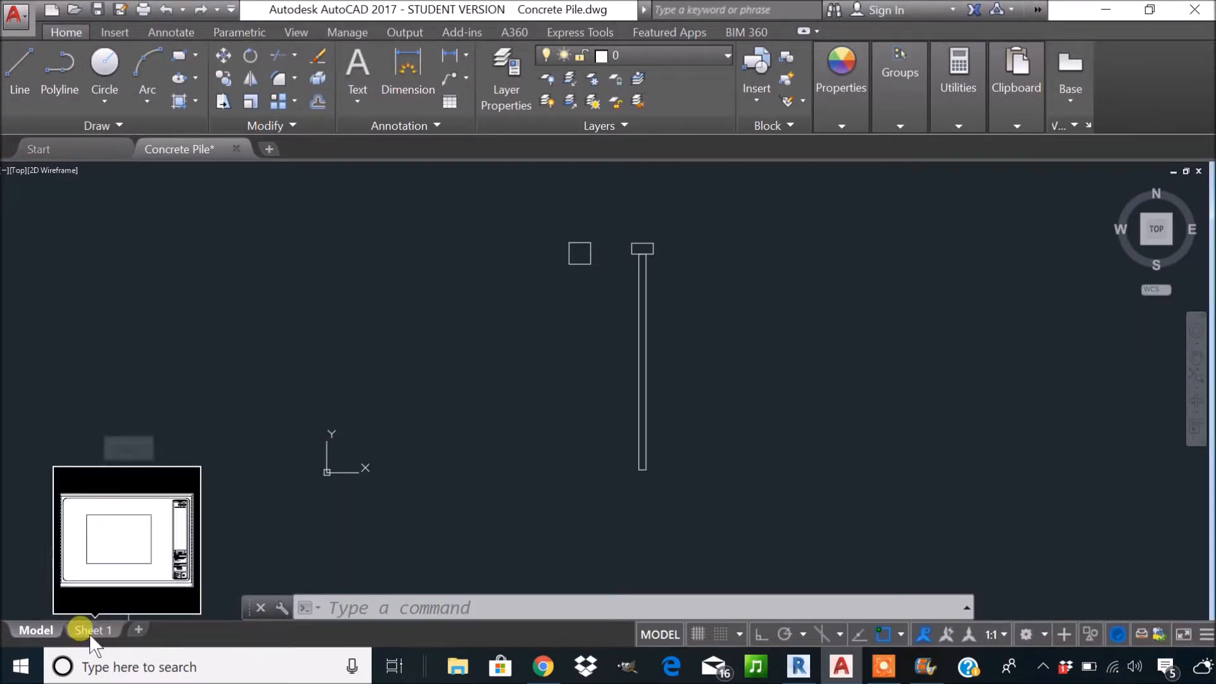
left_click(92, 637)
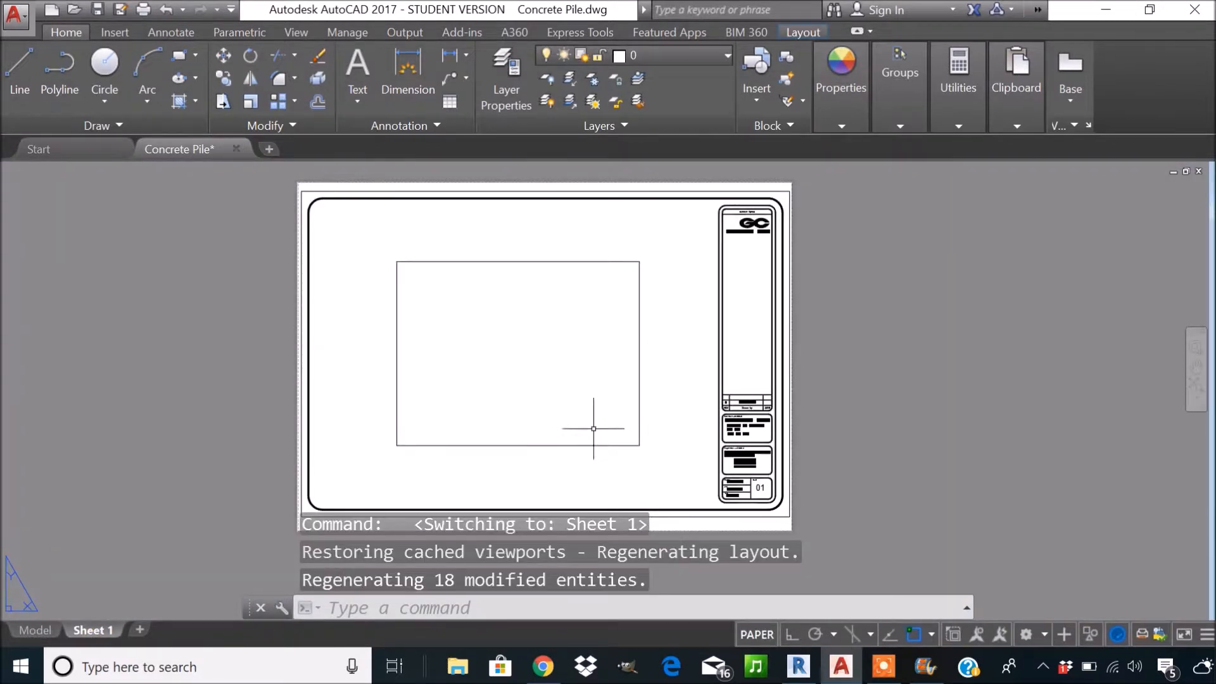
scroll(783, 485, "up", 4)
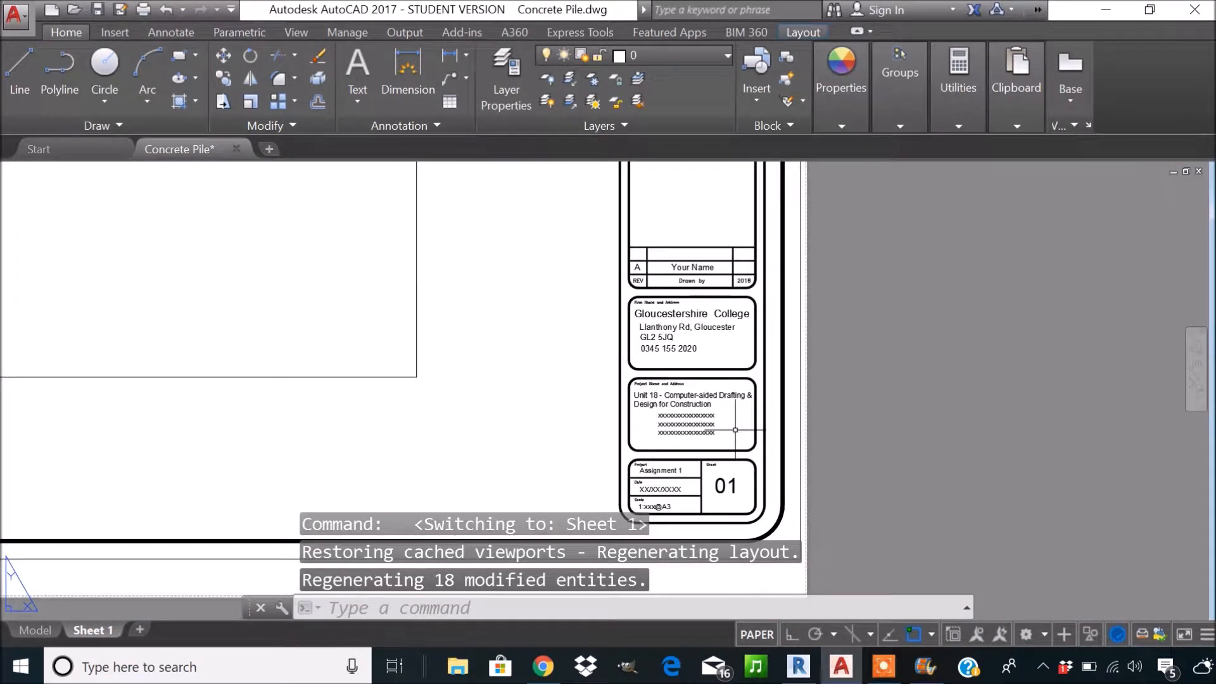
middle_click_drag(736, 430, 684, 424)
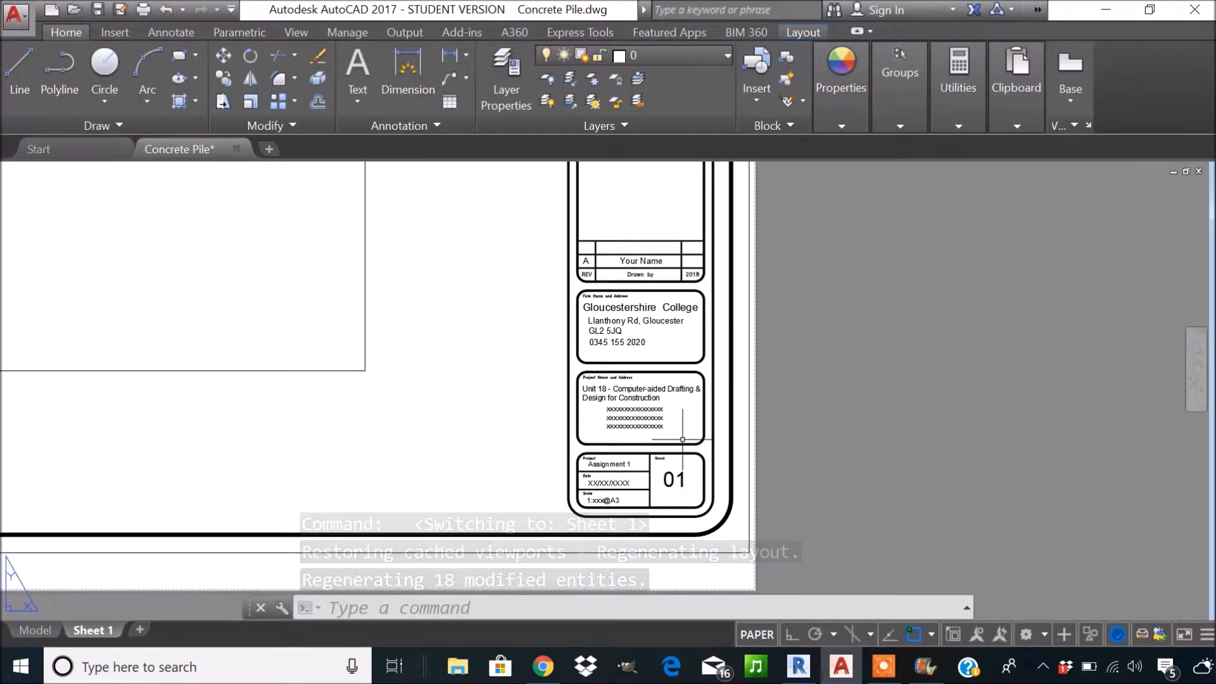
scroll(683, 439, "up", 2)
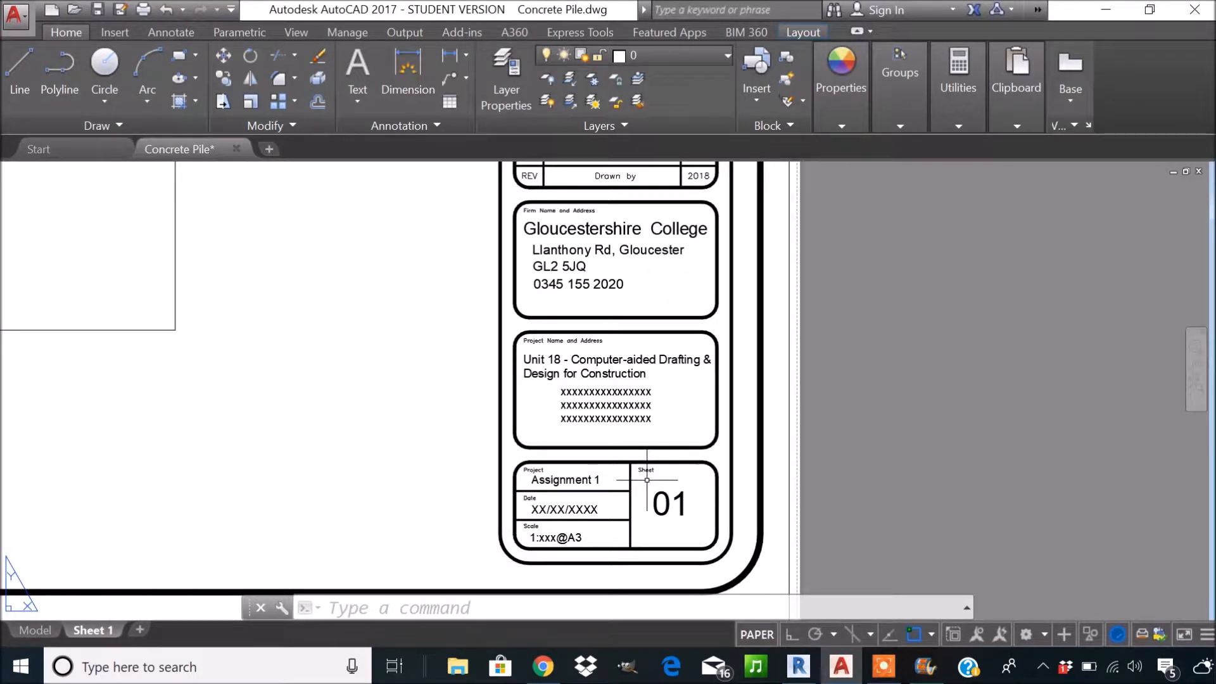
mouse_move(646, 495)
middle_mouse_down()
mouse_move(639, 481)
mouse_move(630, 490)
middle_mouse_up()
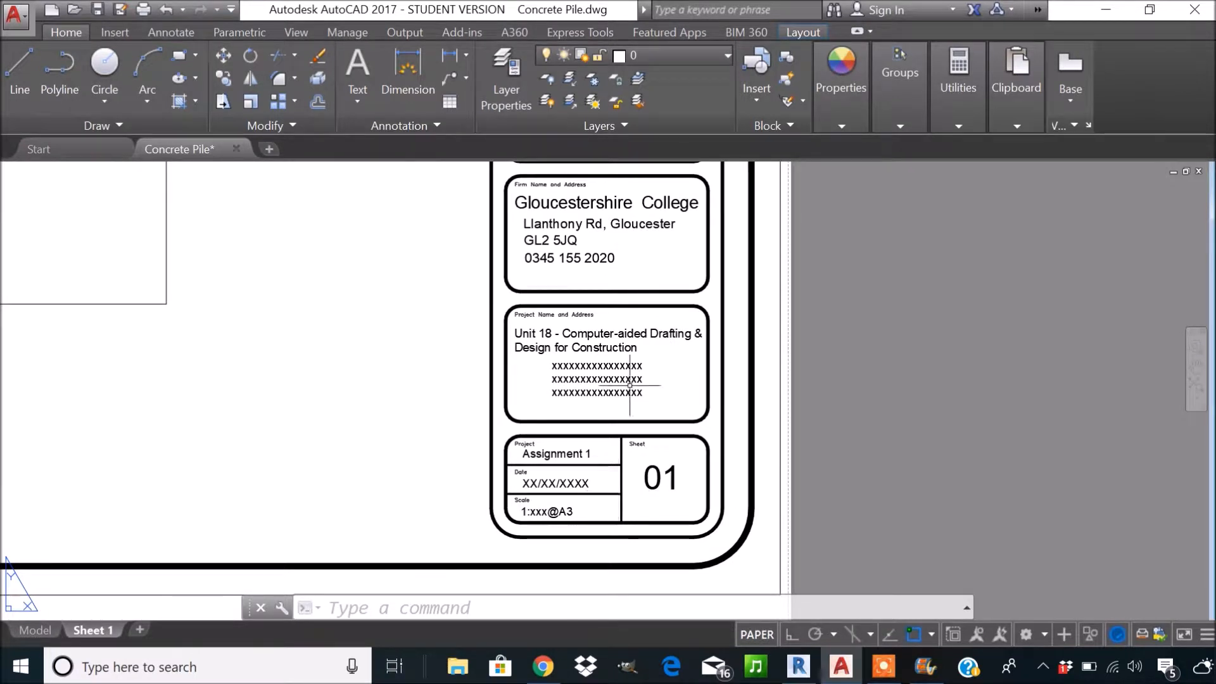
scroll(631, 384, "down", 2)
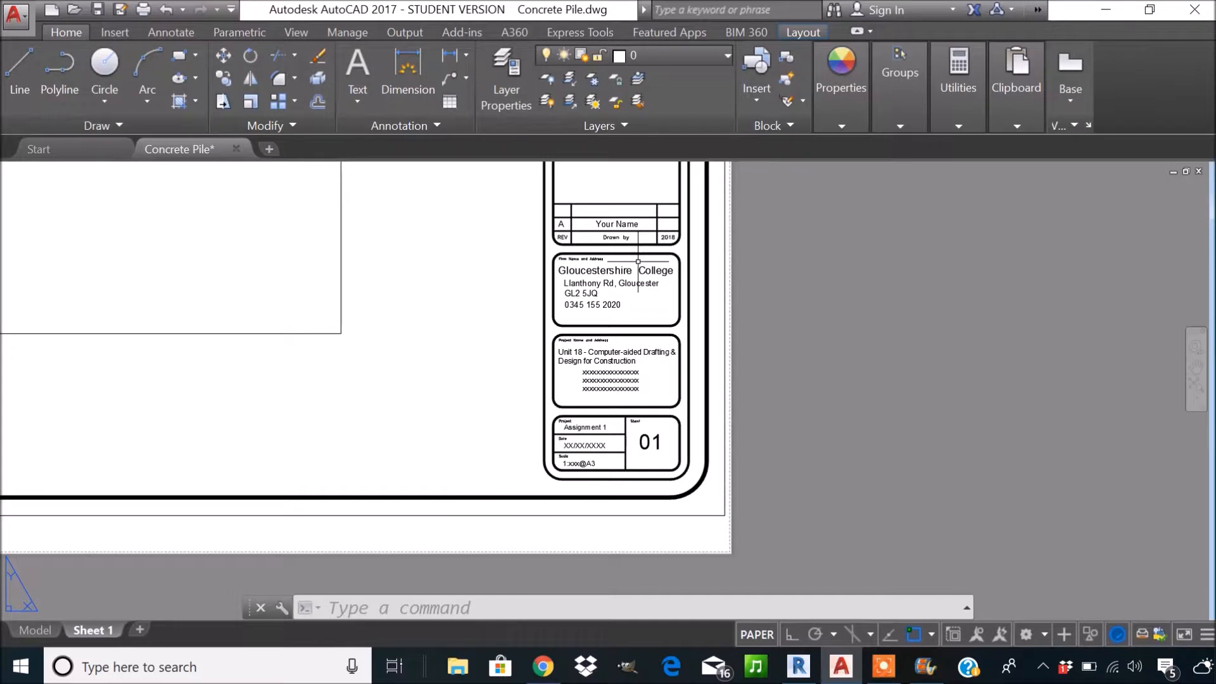
scroll(623, 370, "up", 4)
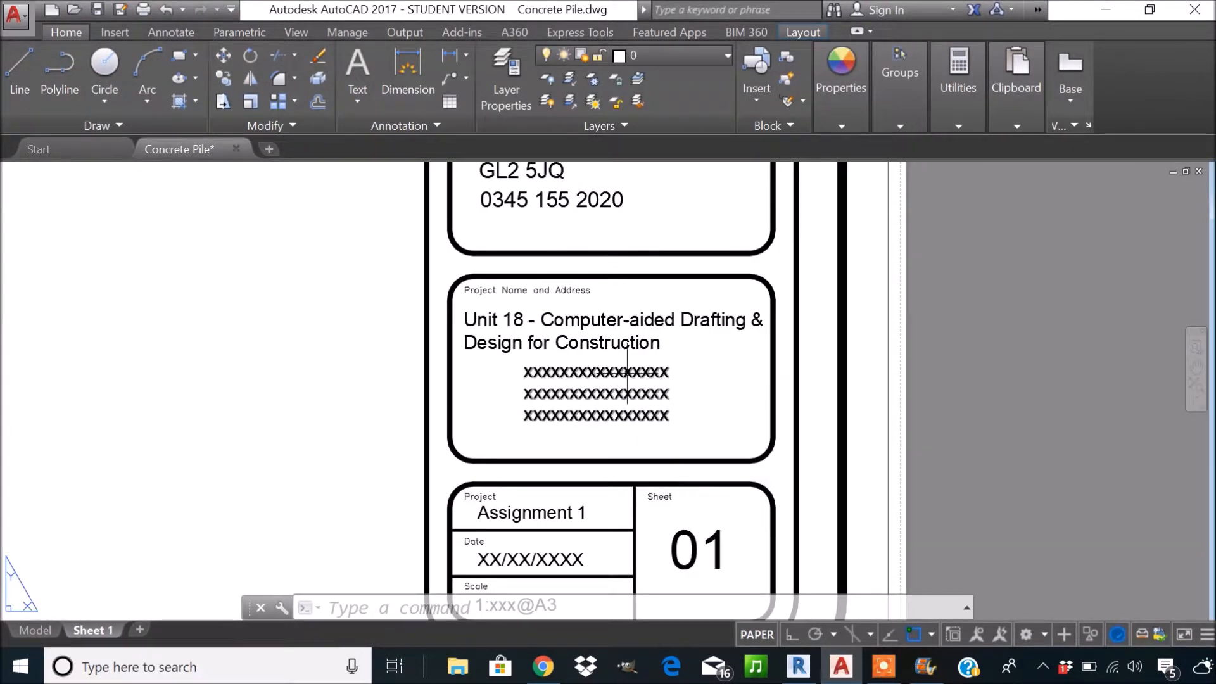
scroll(659, 395, "up", 5)
scroll(673, 407, "down", 5)
scroll(670, 407, "up", 2)
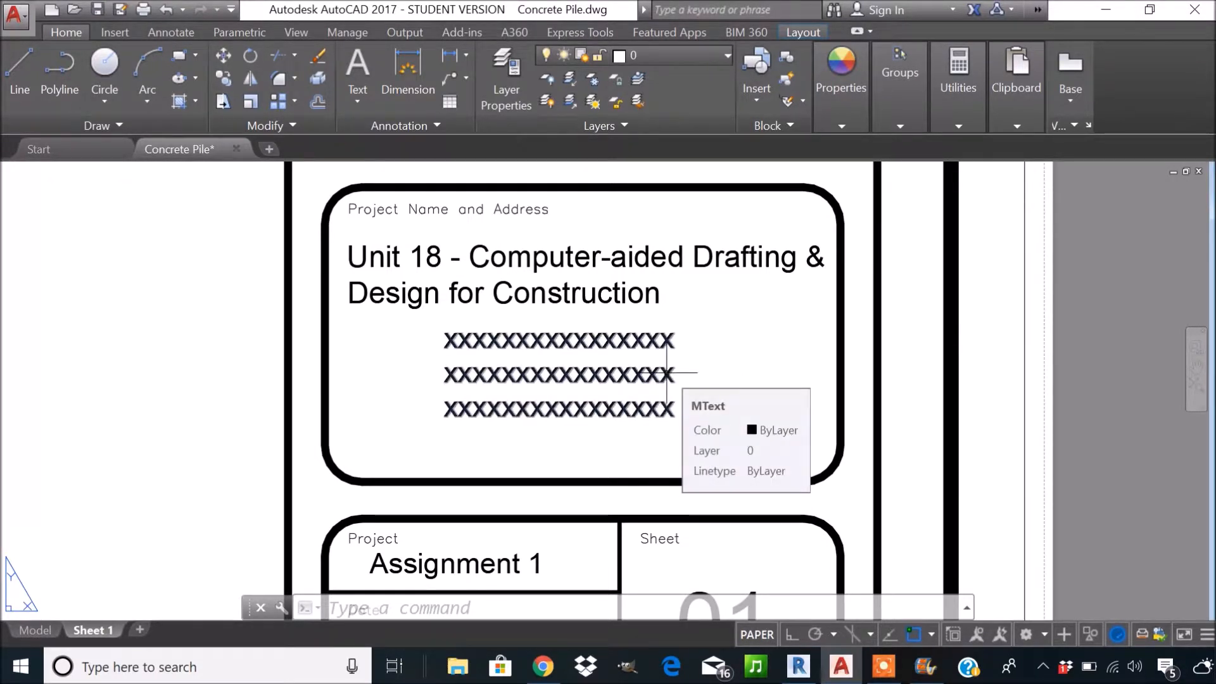
Replace the placeholder lines in the Project Name and Address box with "Concrete Pile" and, on a second line, "Plan & Elevation".
left_click(666, 373)
double_click(671, 402)
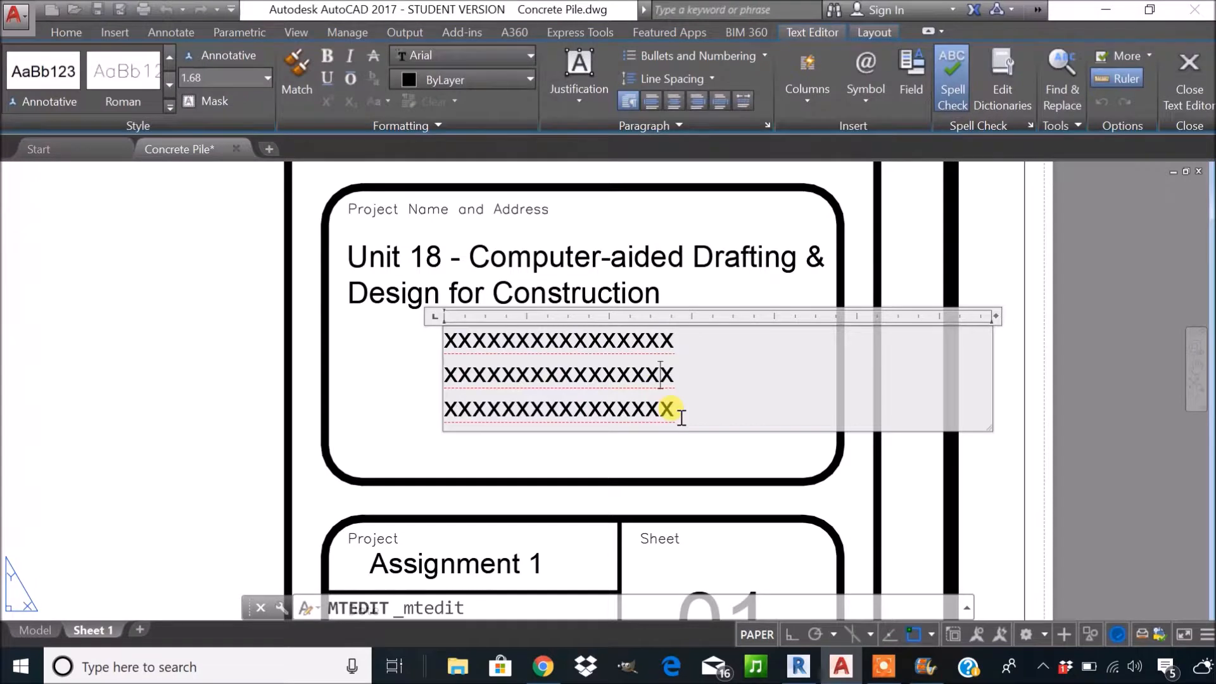
left_click_drag(677, 409, 441, 348)
key("Delete")
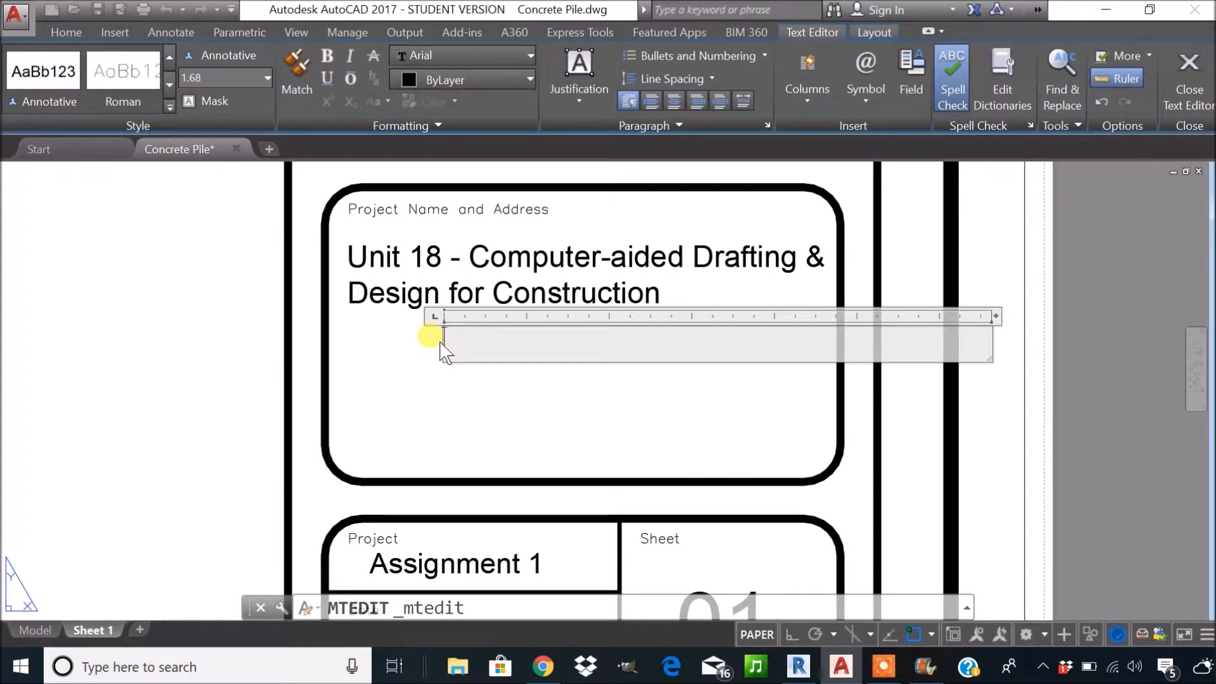
type("Con")
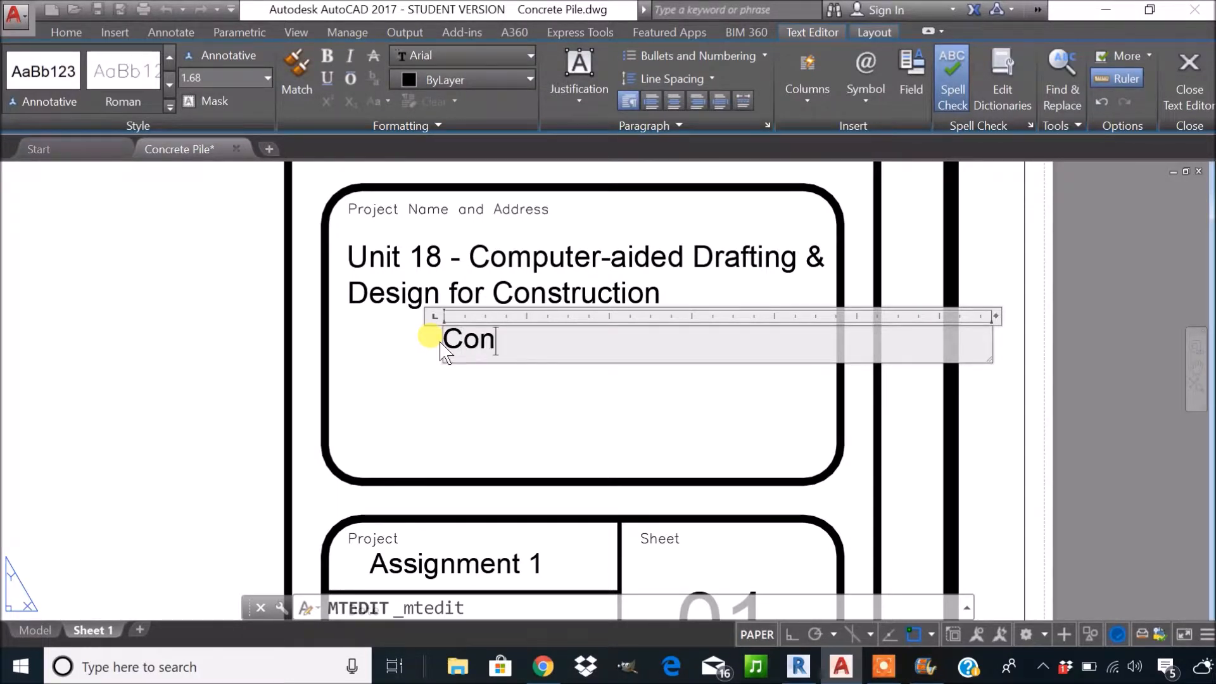
type("crete Pi")
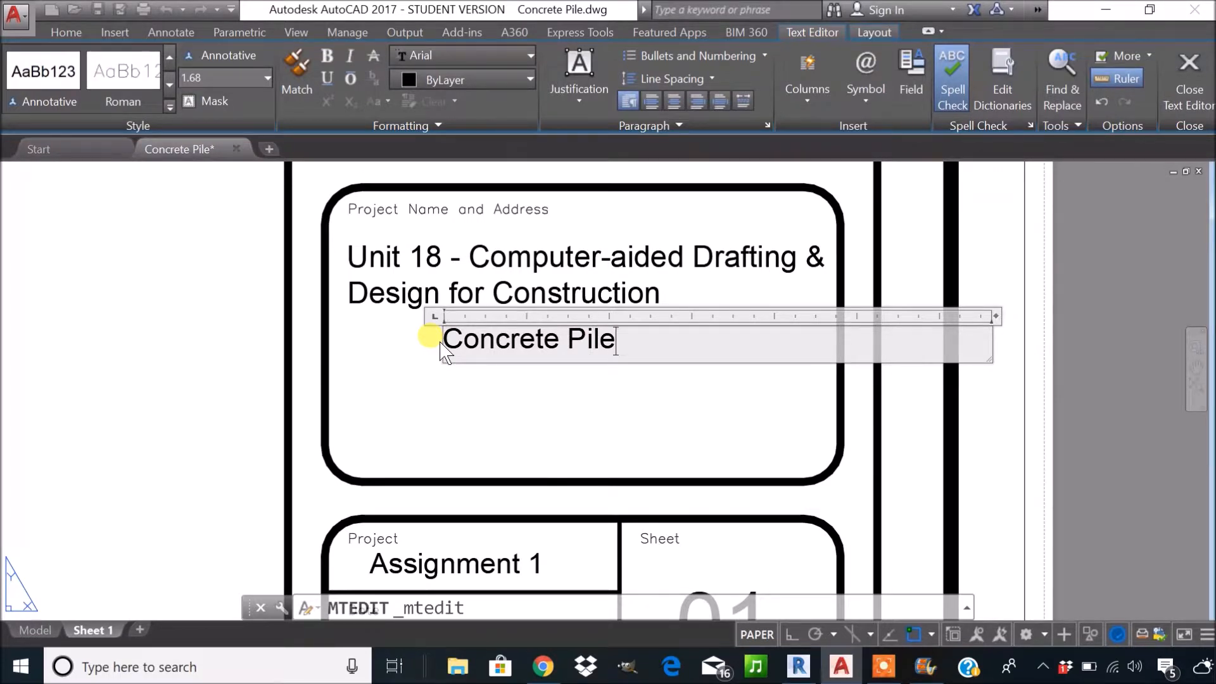
type("le")
key("Return")
type("Plan & ")
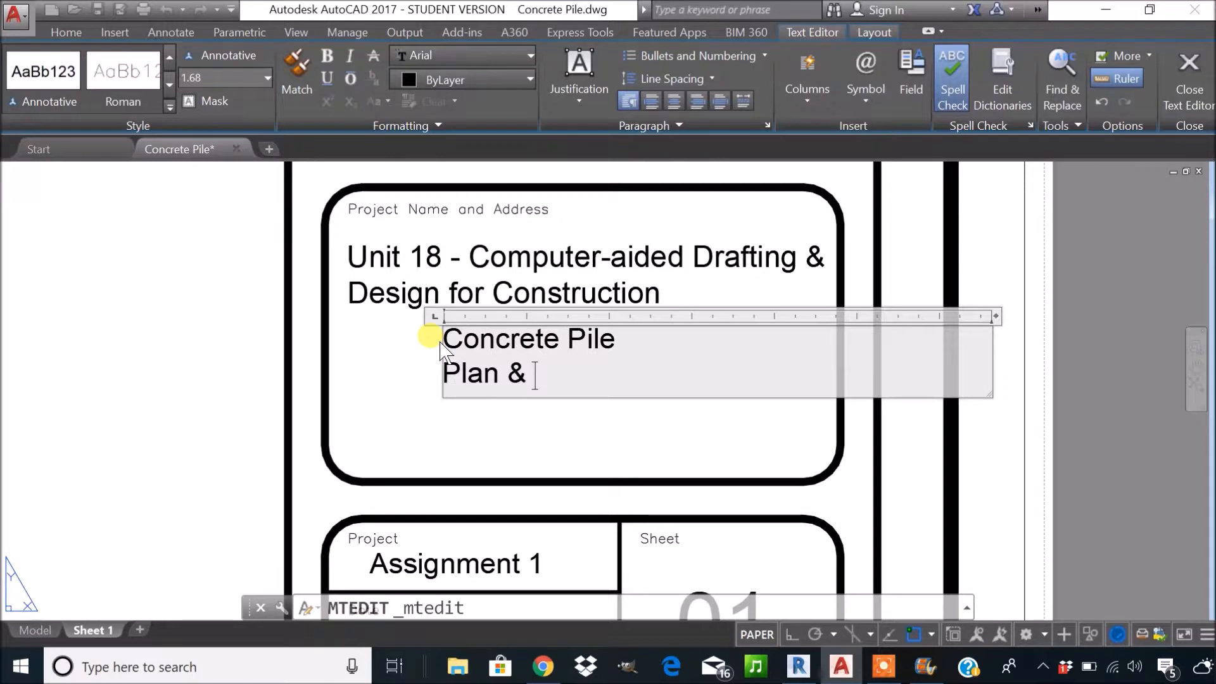
type("Elevation")
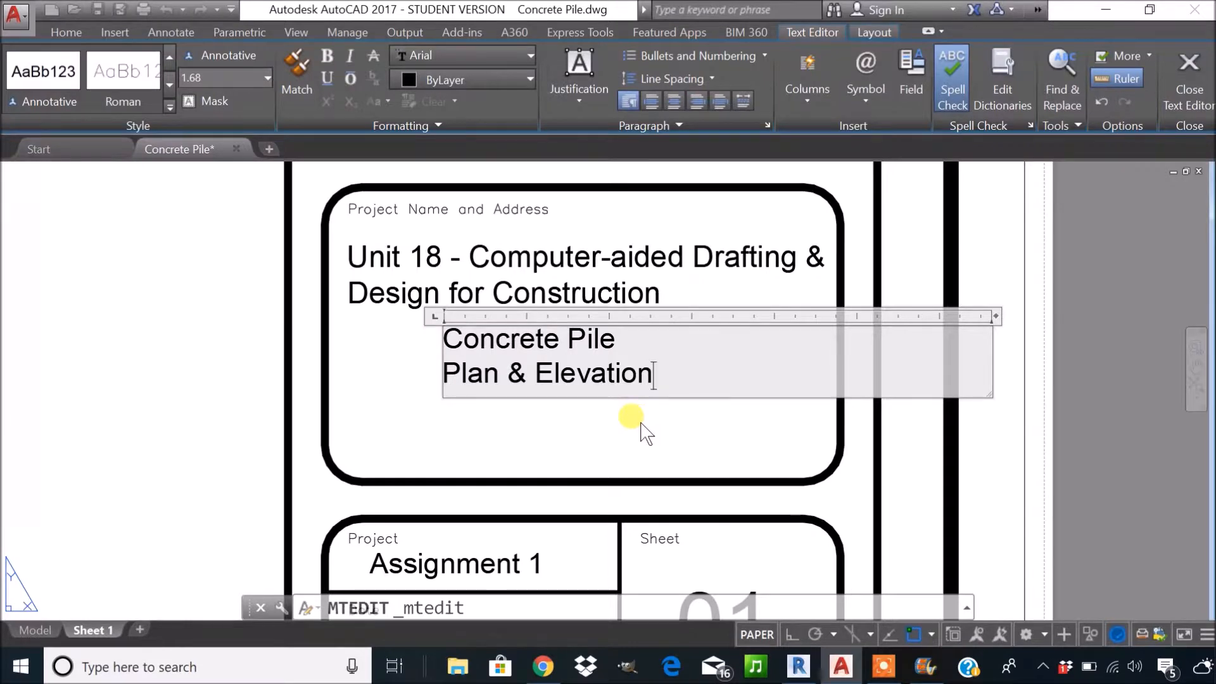
left_click(641, 418)
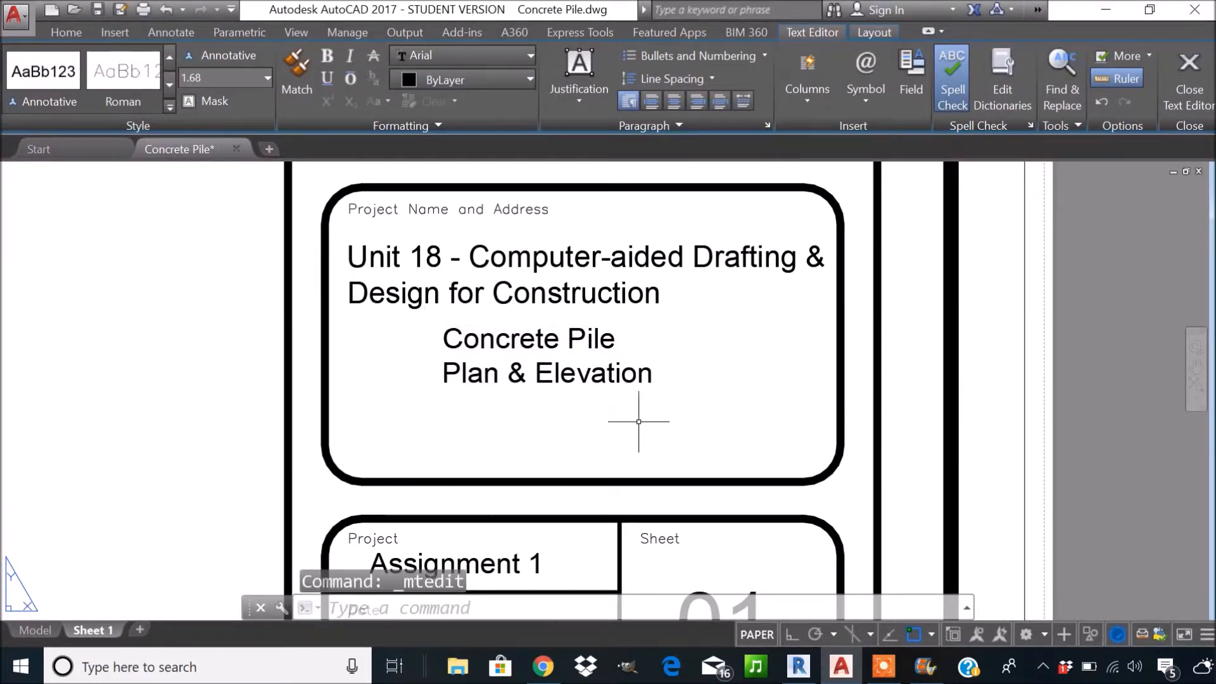
Replace the placeholder in the title block's Date field with 10/09/2018.
scroll(637, 410, "down", 3)
scroll(627, 437, "up", 2)
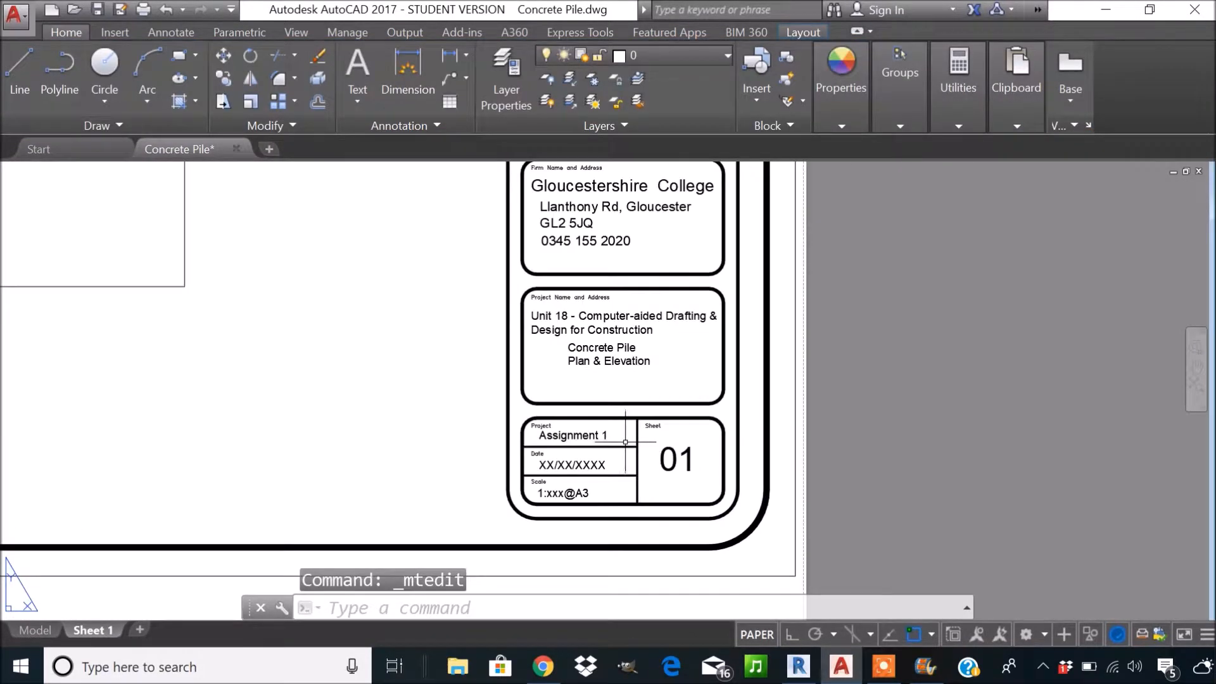
scroll(608, 526, "up", 4)
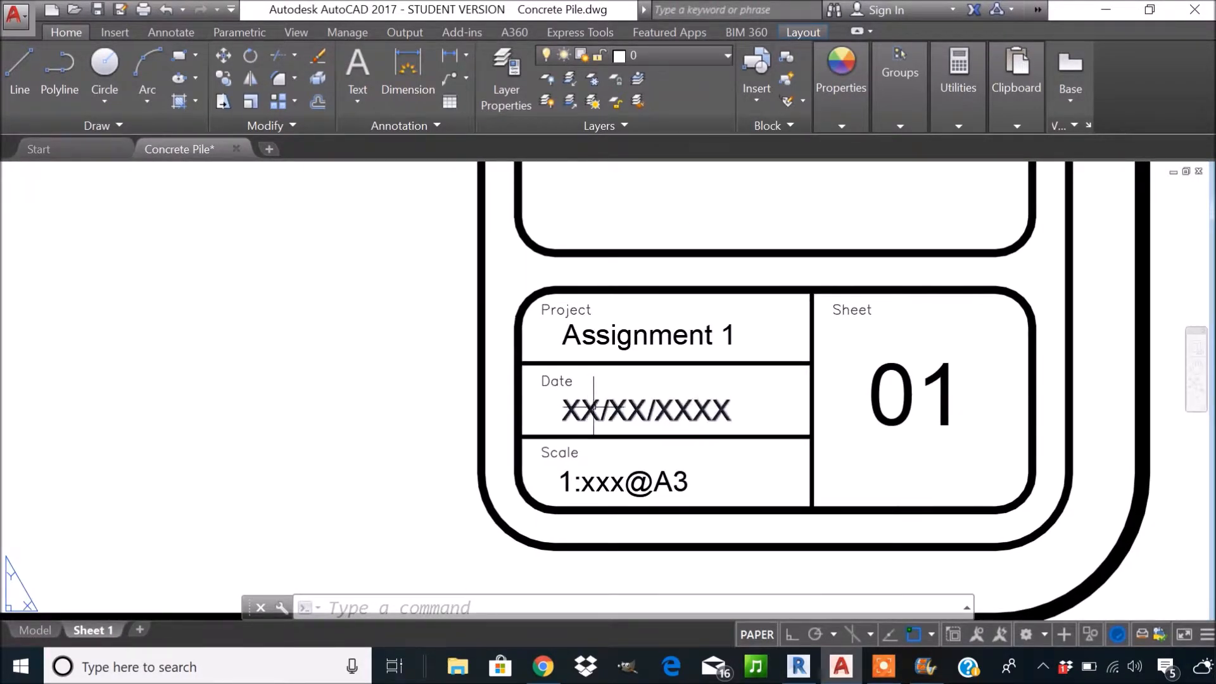
double_click(591, 406)
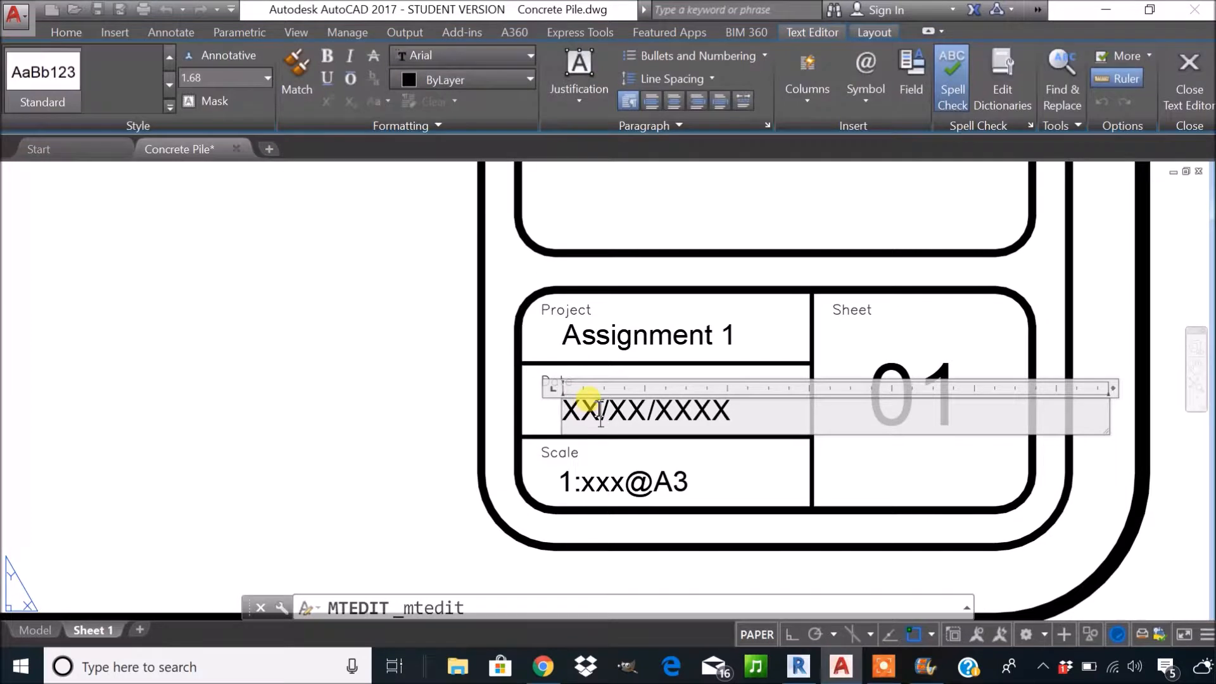
key("BackSpace")
key("BackSpace")
type("1")
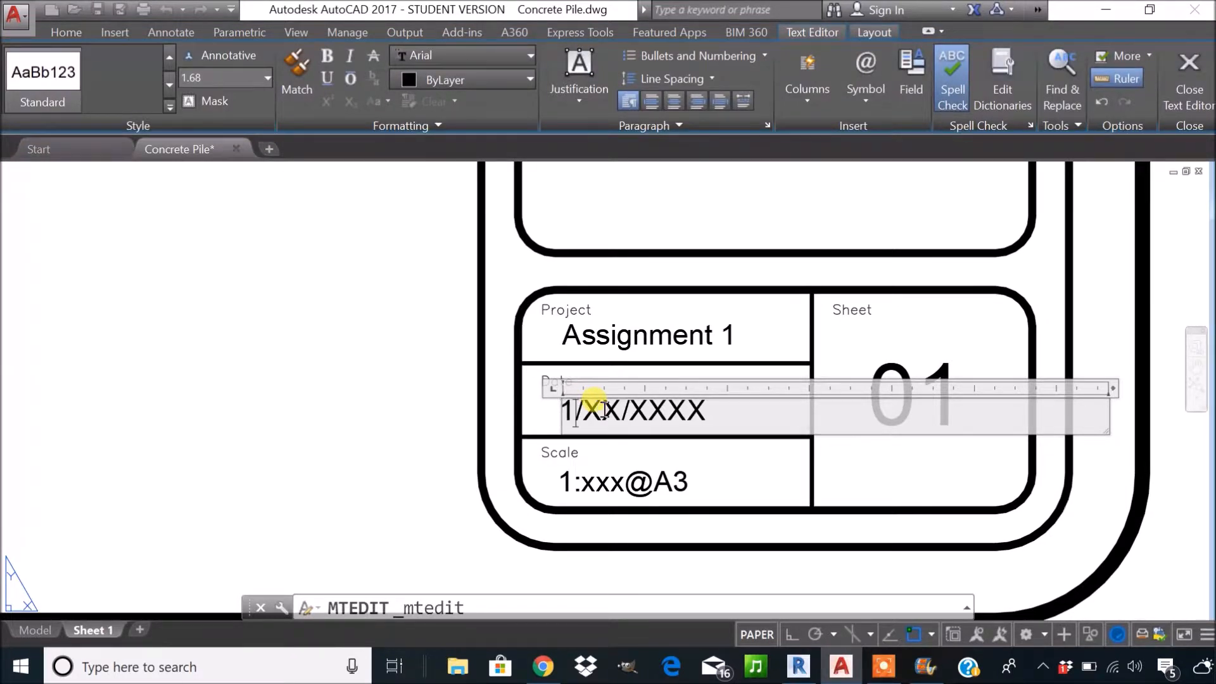
type("0")
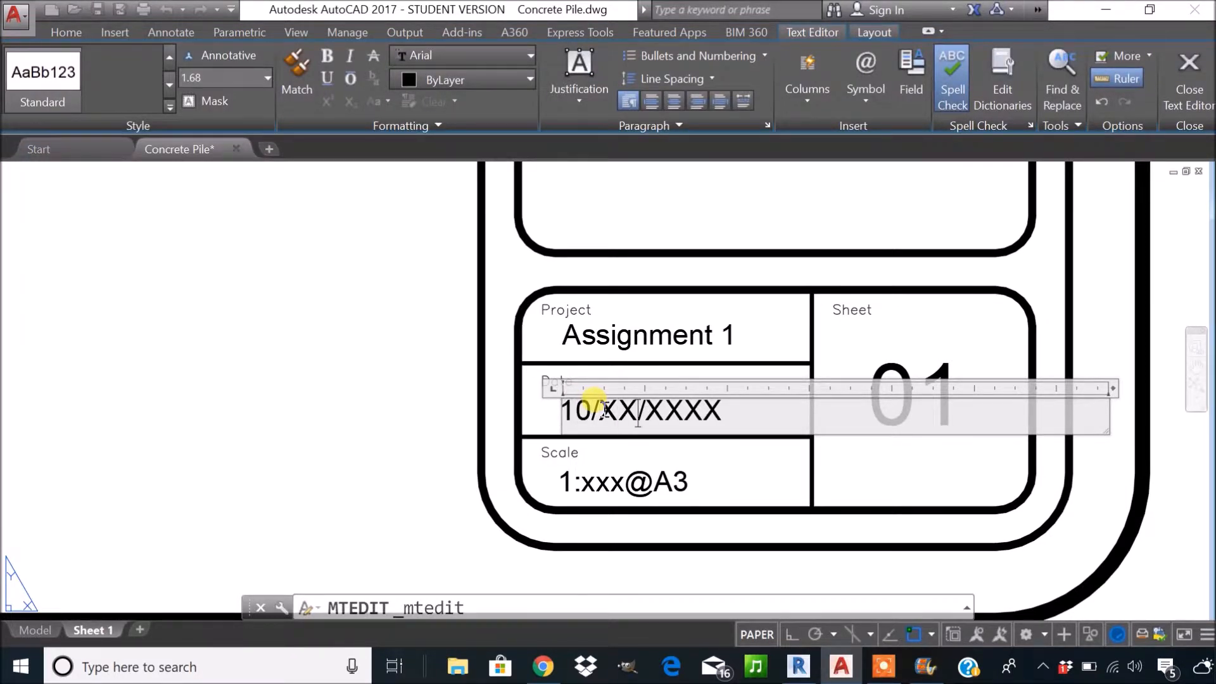
key("BackSpace")
key("BackSpace")
key("BackSpace")
type("09/")
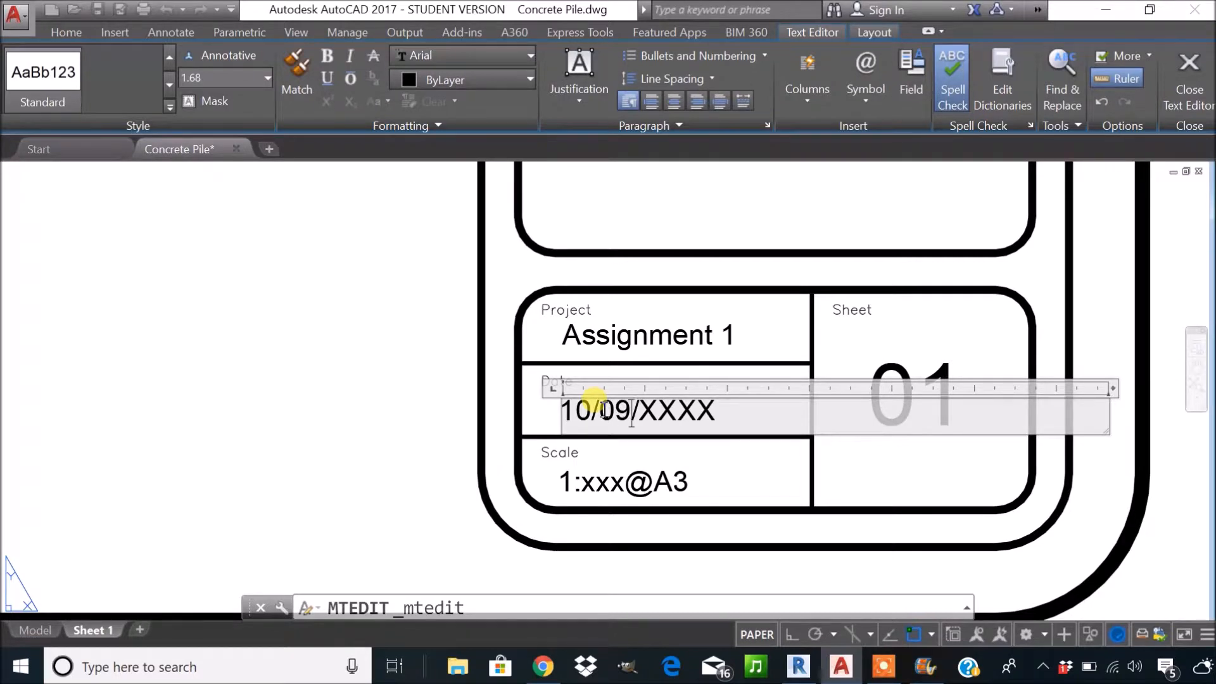
key("BackSpace")
key("BackSpace")
key("BackSpace")
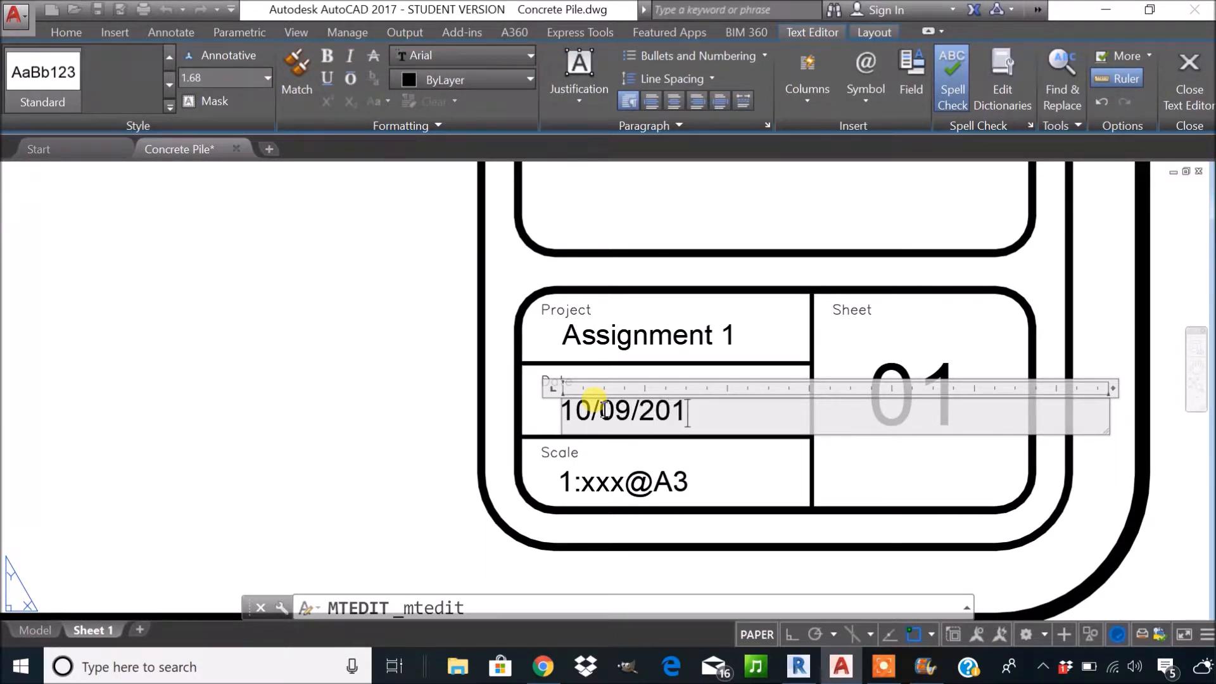
left_click(765, 480)
Examine the title block's drawn-by, firm, project, date and scale entries and the viewport's place on the sheet.
scroll(769, 467, "down", 8)
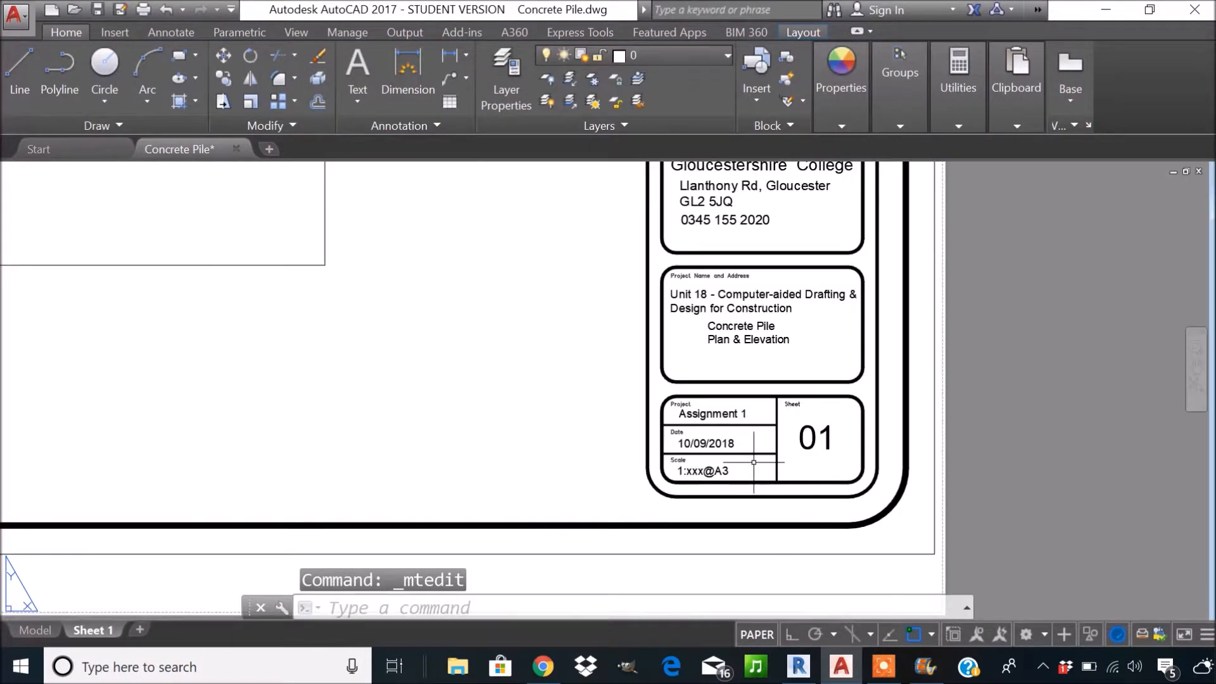
scroll(778, 272, "up", 6)
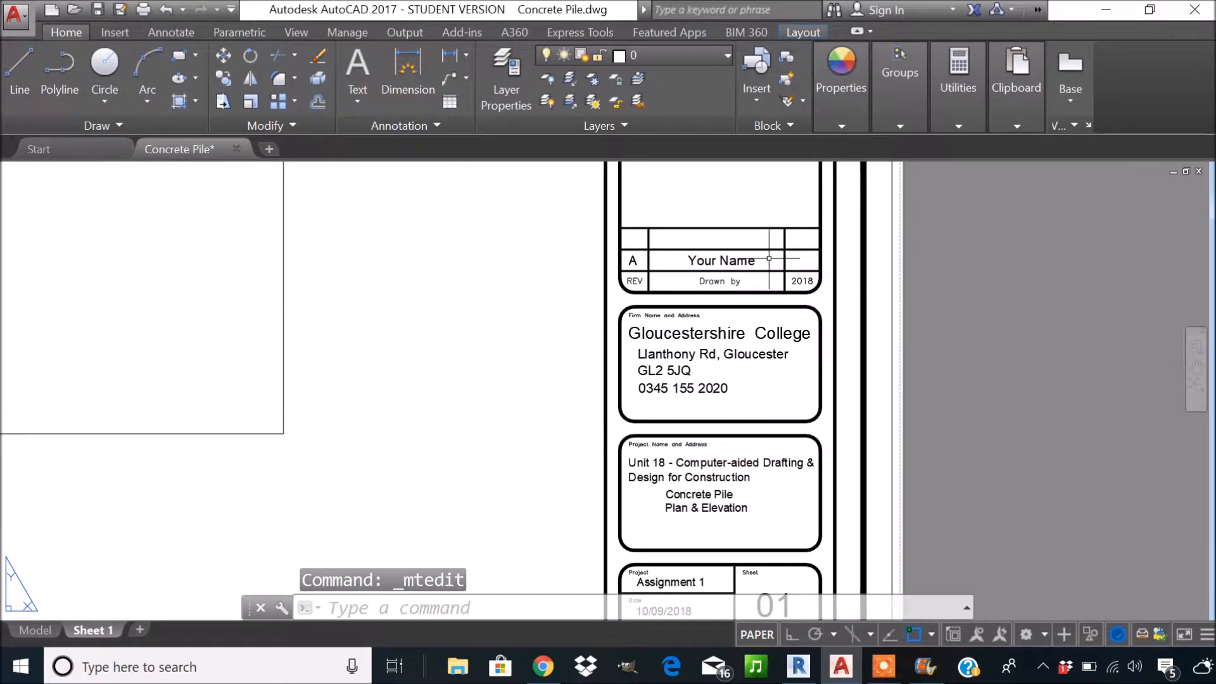
scroll(759, 265, "down", 6)
middle_click_drag(623, 325, 697, 399)
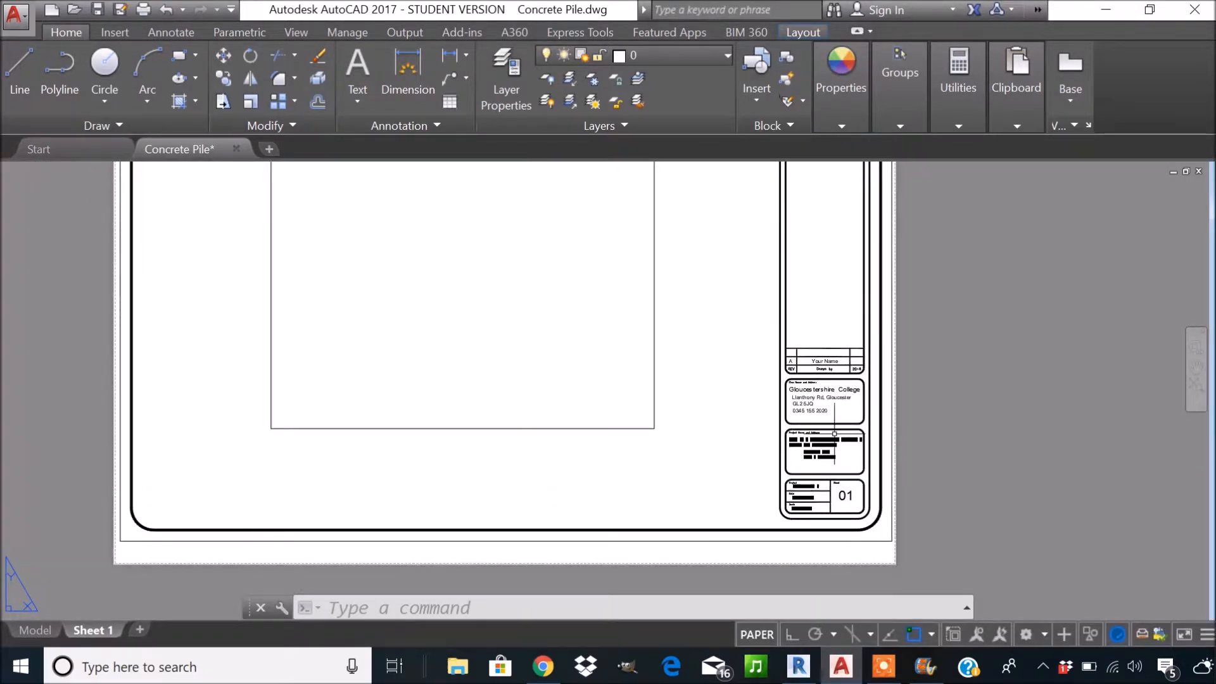
scroll(834, 434, "up", 2)
middle_click_drag(817, 456, 807, 360)
scroll(822, 415, "down", 1)
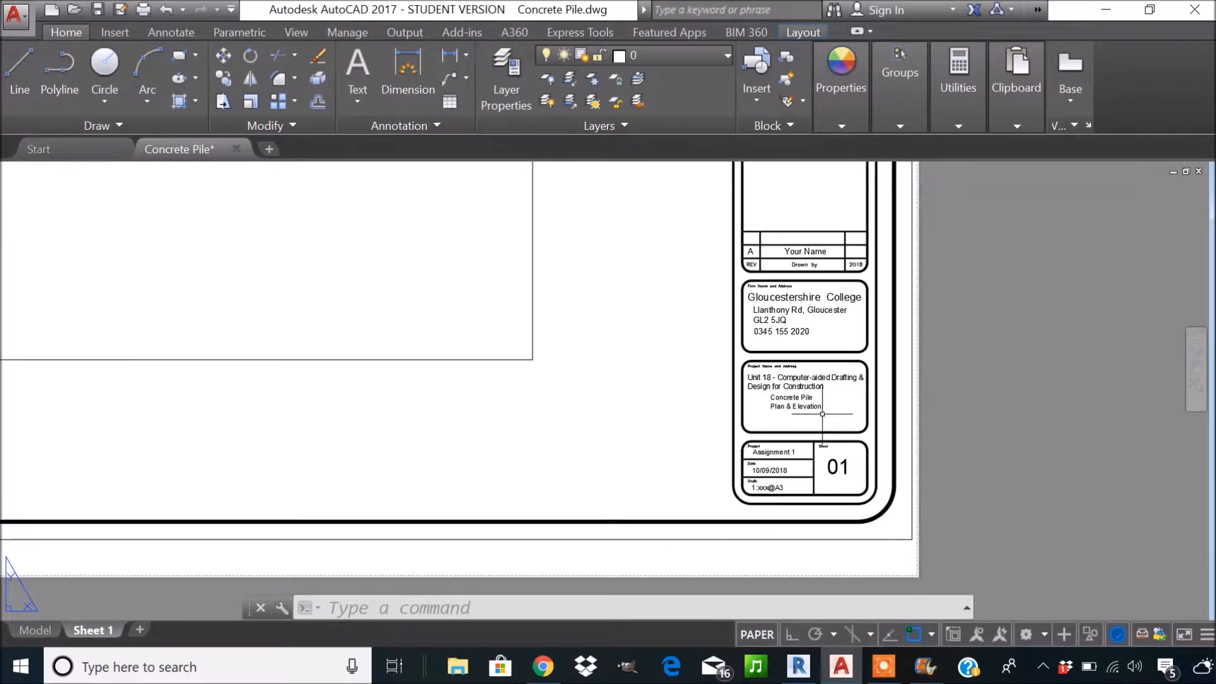
scroll(659, 348, "down", 5)
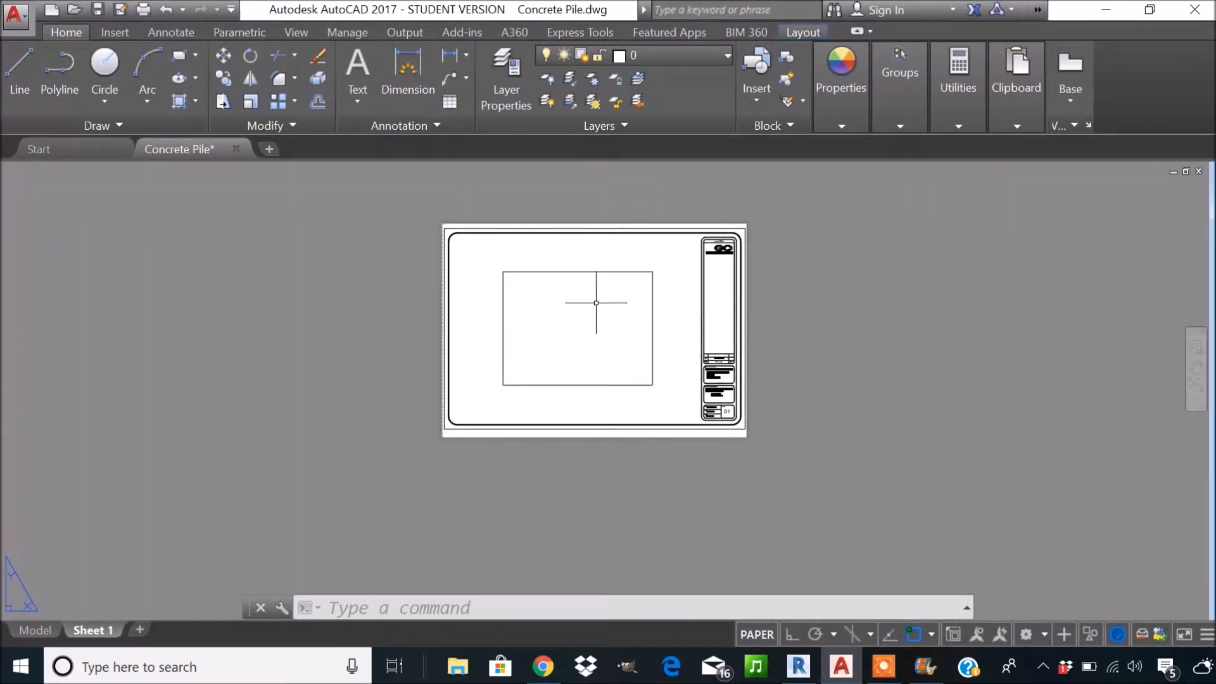
middle_click_drag(587, 342, 546, 342)
scroll(538, 329, "up", 2)
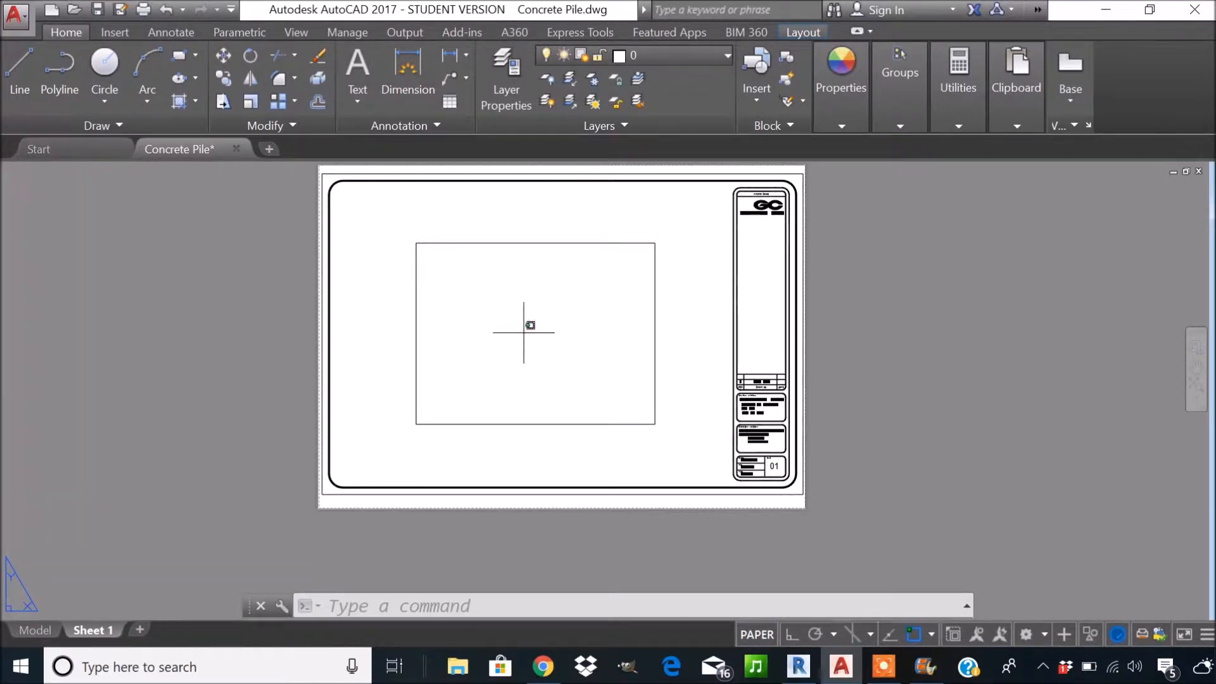
Activate the viewport on the sheet and adjust its model view to bring the plan square into the middle area.
double_click(524, 332)
scroll(519, 332, "down", 10)
scroll(598, 288, "up", 4)
mouse_move(579, 274)
middle_mouse_down()
mouse_move(555, 275)
mouse_move(557, 315)
mouse_move(529, 329)
mouse_move(490, 292)
mouse_move(503, 289)
middle_mouse_up()
scroll(553, 288, "up", 2)
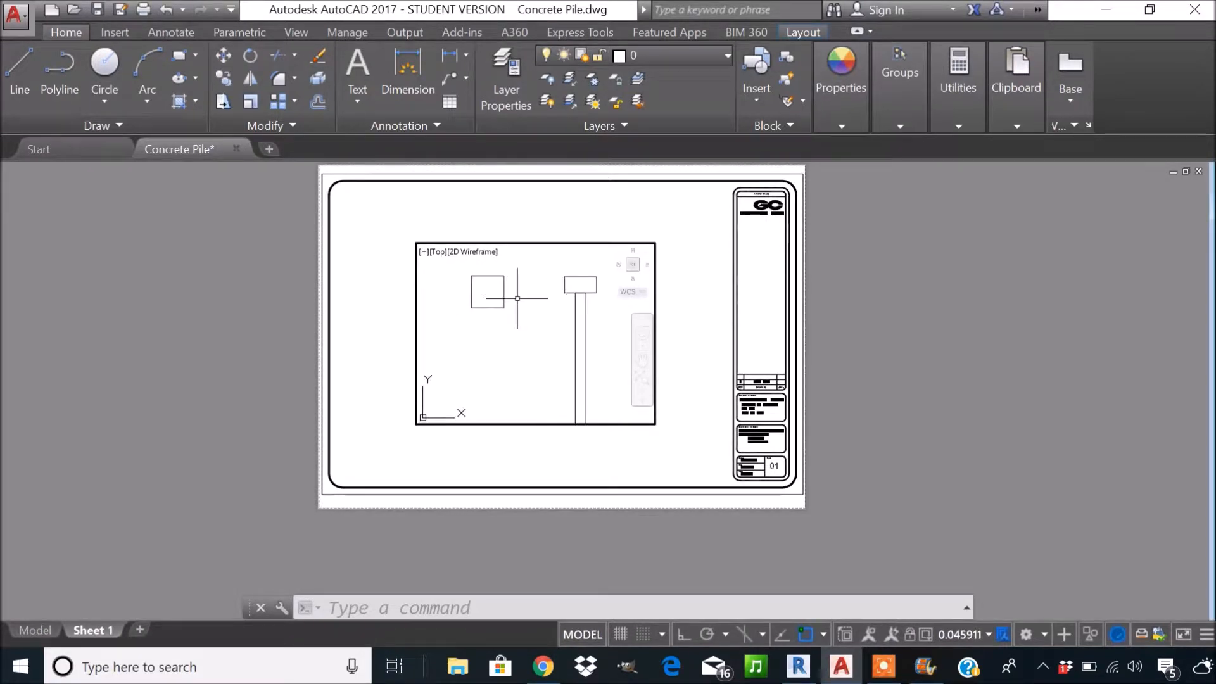
mouse_move(560, 336)
middle_mouse_down()
mouse_move(595, 308)
mouse_move(584, 357)
middle_mouse_up()
mouse_move(527, 316)
middle_mouse_down()
mouse_move(544, 314)
mouse_move(549, 334)
mouse_move(535, 335)
mouse_move(554, 326)
mouse_move(545, 319)
middle_mouse_up()
scroll(543, 314, "up", 2)
scroll(544, 332, "up", 2)
scroll(531, 334, "down", 2)
scroll(543, 336, "down", 1)
scroll(550, 326, "down", 2)
scroll(550, 325, "up", 2)
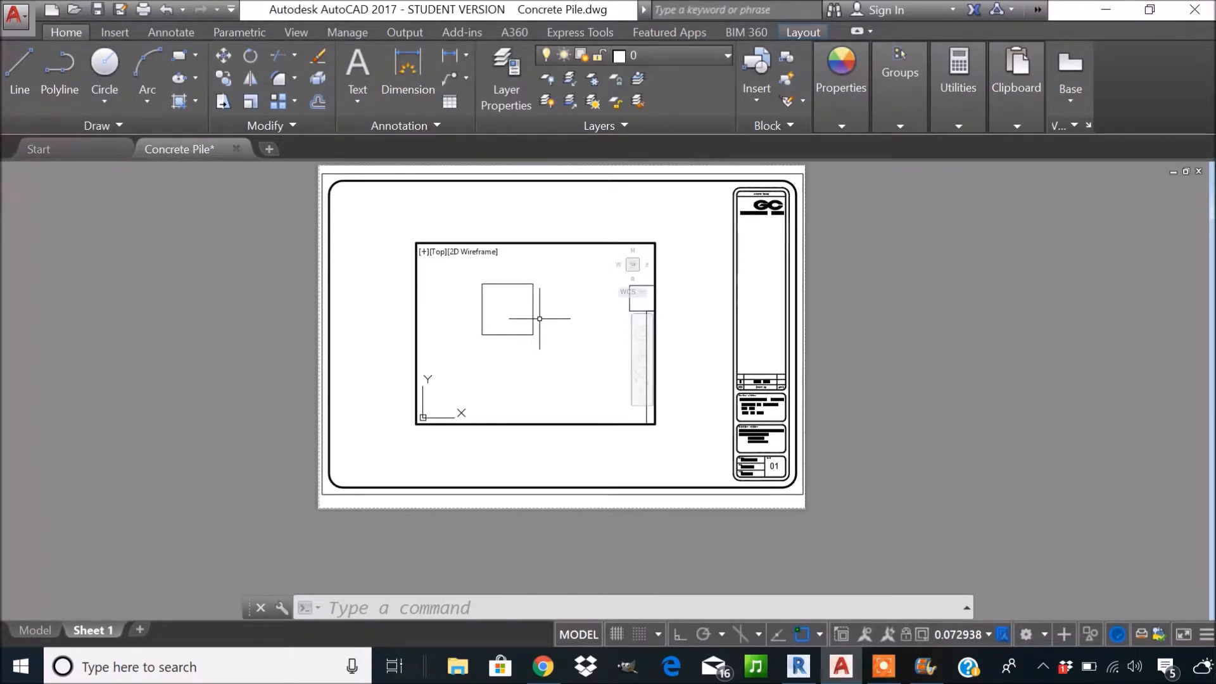
Try the active viewport at scales of 1:100 and 1:50.
left_click(975, 632)
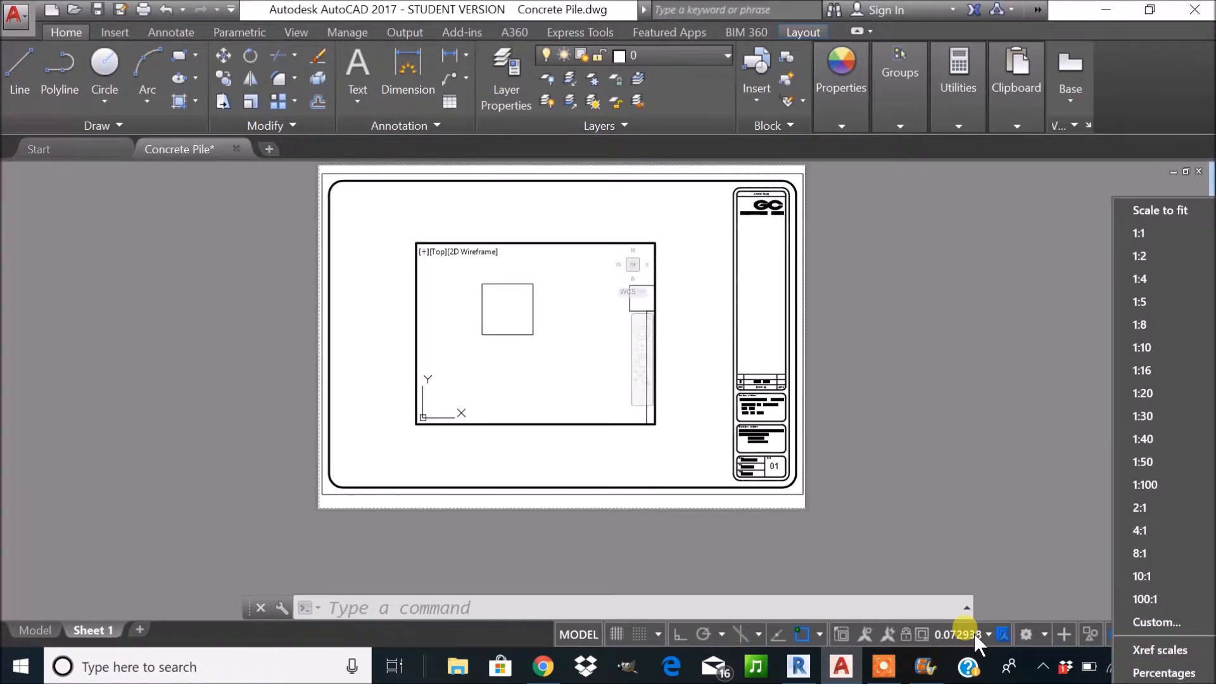
left_click(1145, 486)
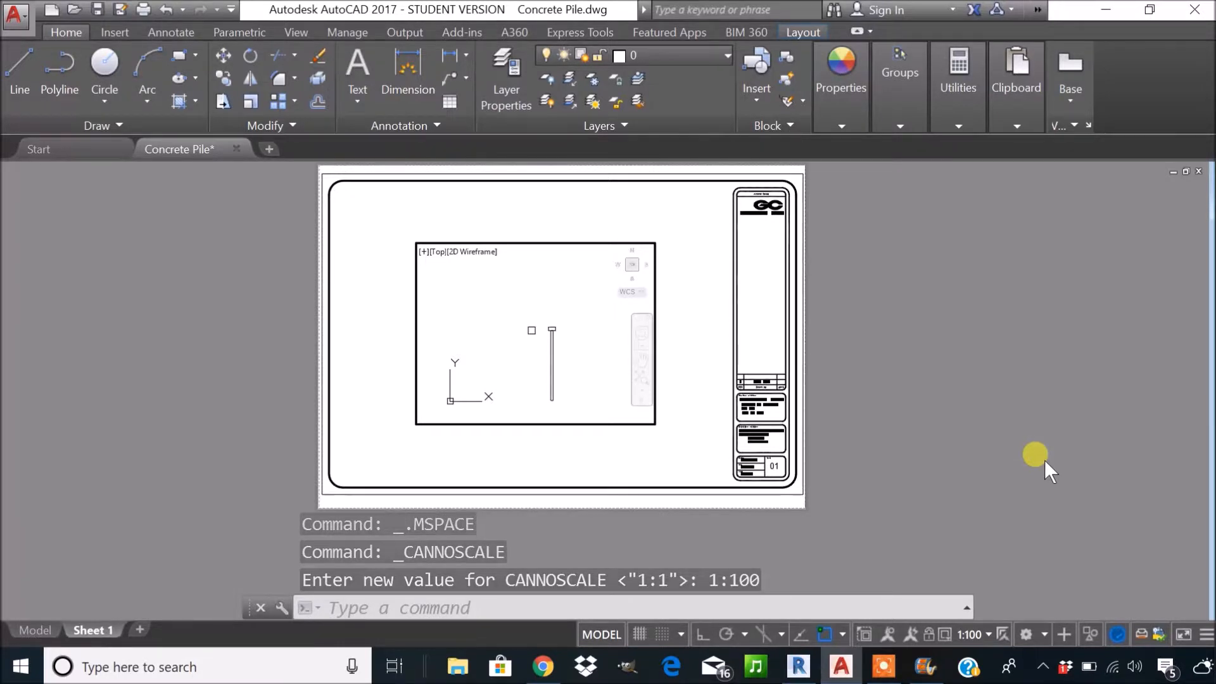
left_click(975, 632)
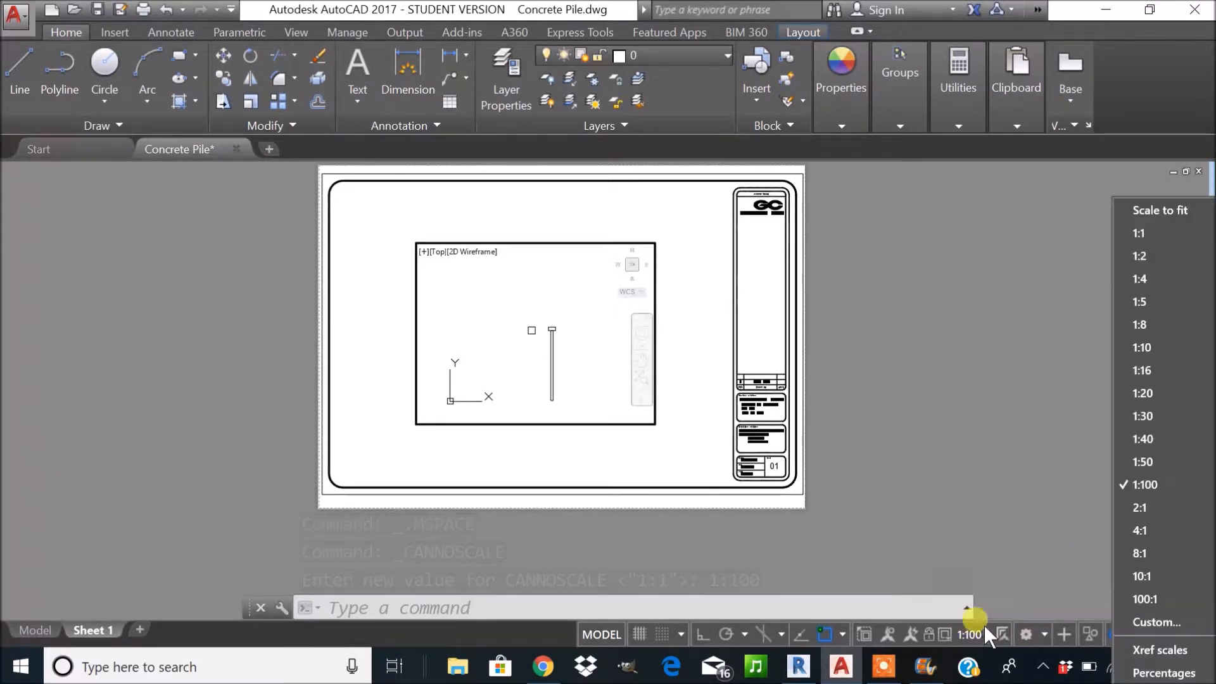
left_click(1144, 462)
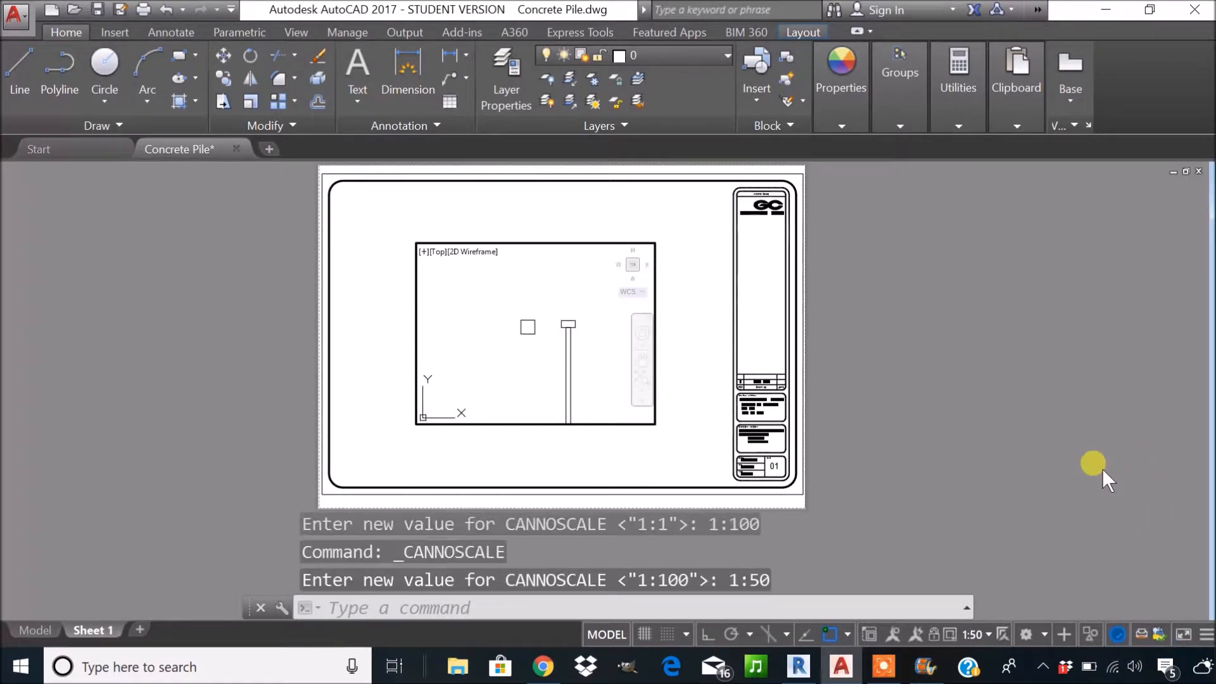
Set the viewport scale to 1:10, shift the plan square toward the viewport's centre and return to paper space.
left_click(974, 634)
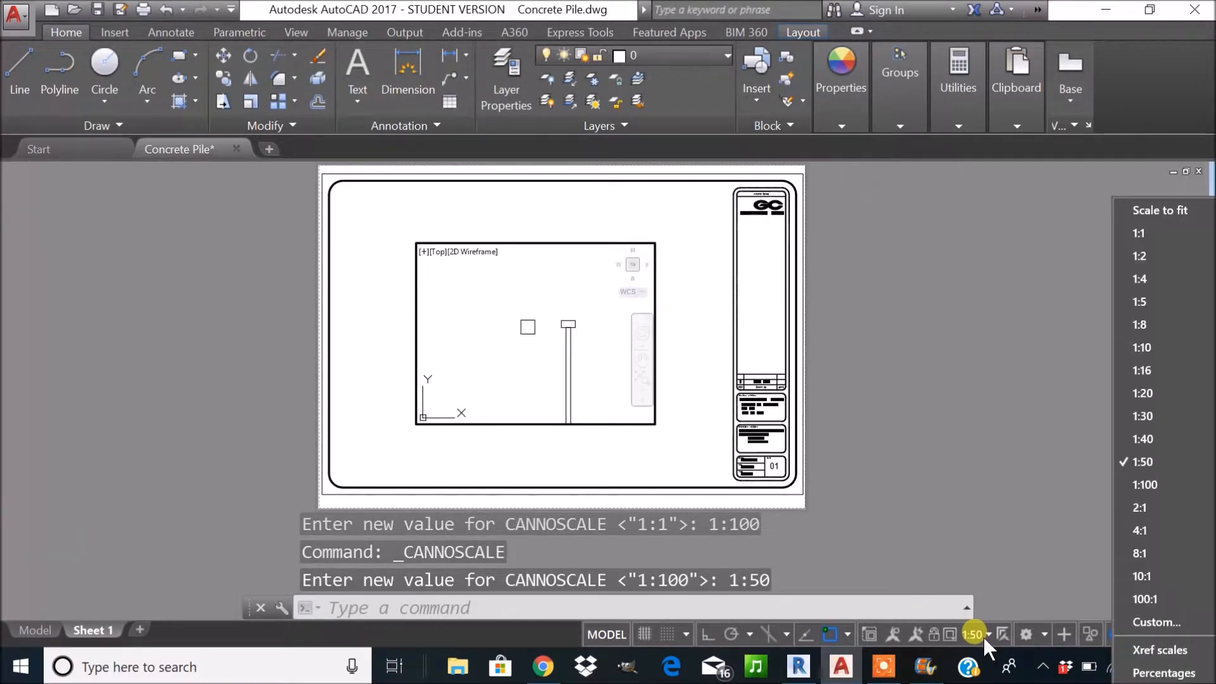
left_click(1146, 348)
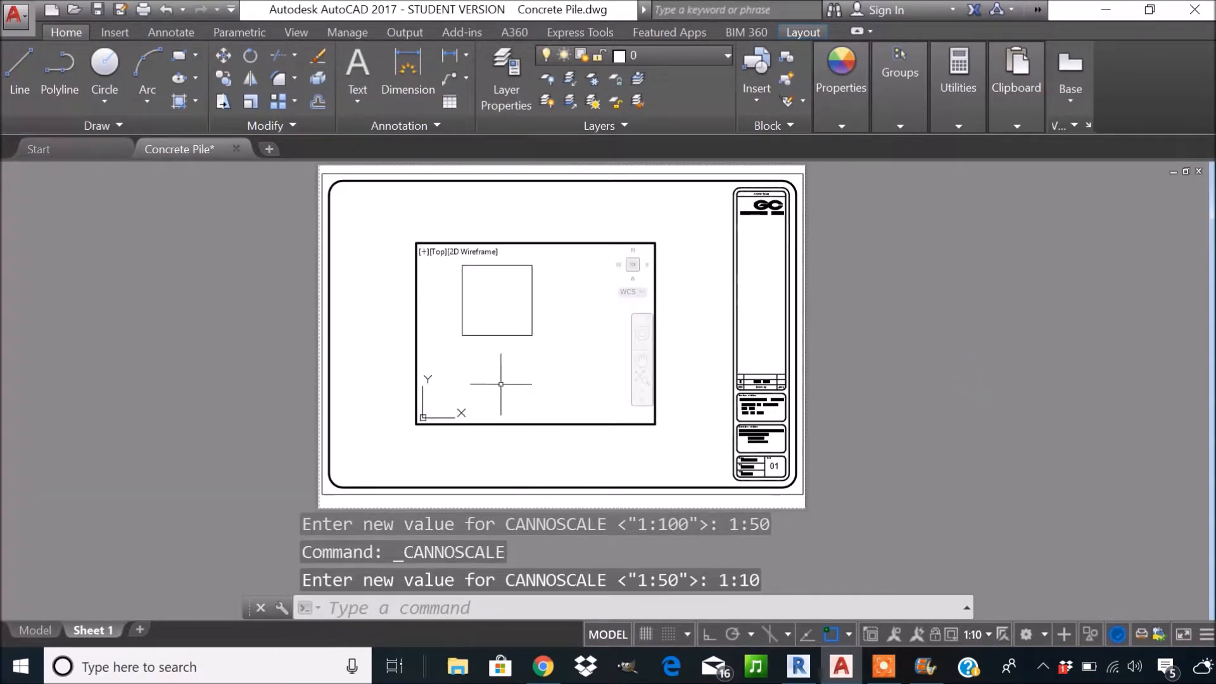
mouse_move(516, 355)
middle_mouse_down()
mouse_move(553, 403)
mouse_move(552, 372)
mouse_move(457, 330)
mouse_move(524, 340)
mouse_move(553, 379)
middle_mouse_up()
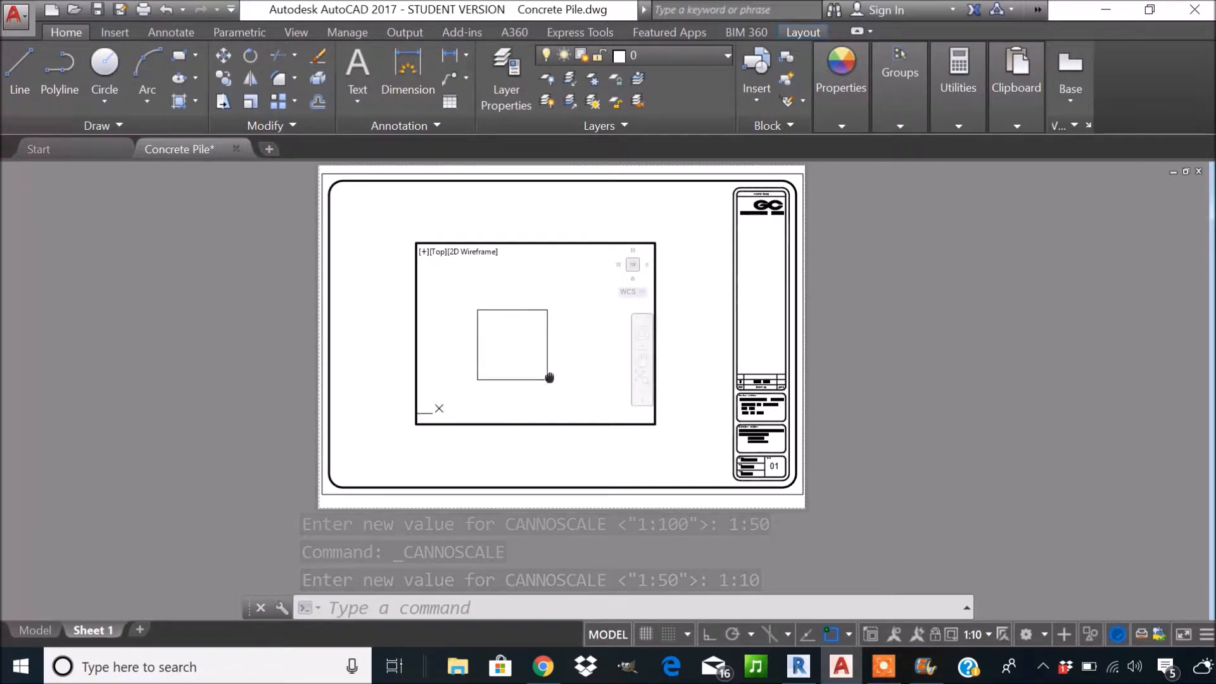
double_click(584, 454)
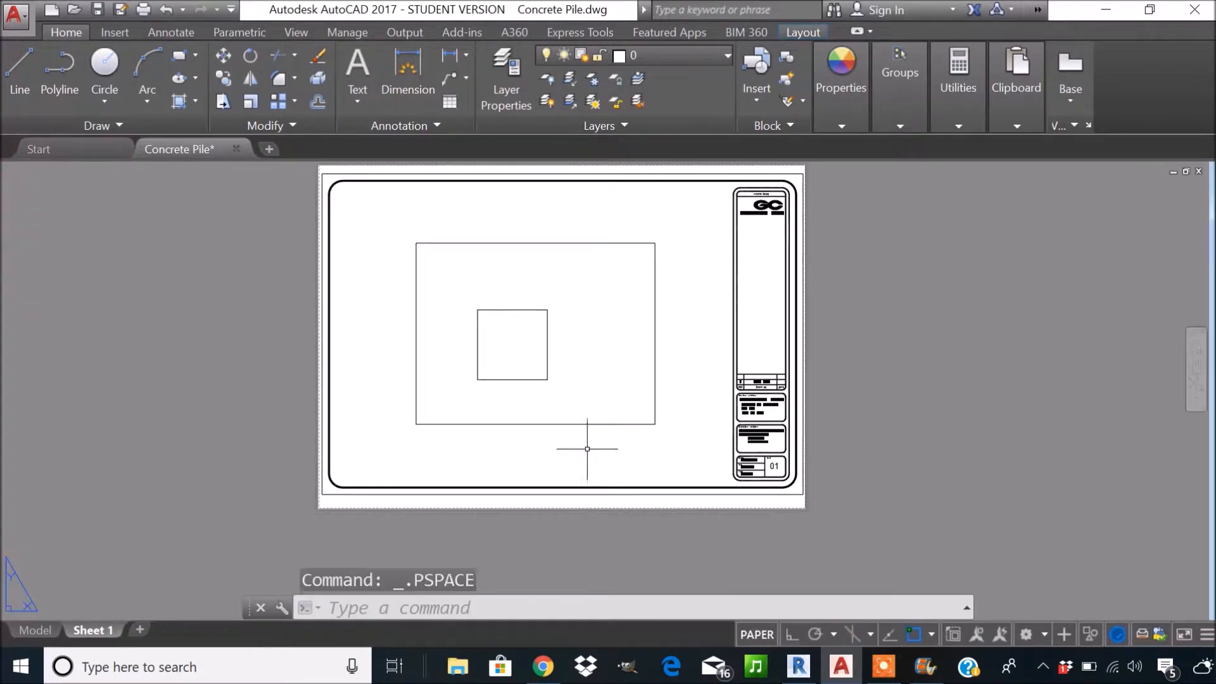
Shrink the plan viewport from its upper-right and lower-left corners so it fits more closely around the square.
scroll(591, 429, "up", 4)
scroll(591, 429, "down", 2)
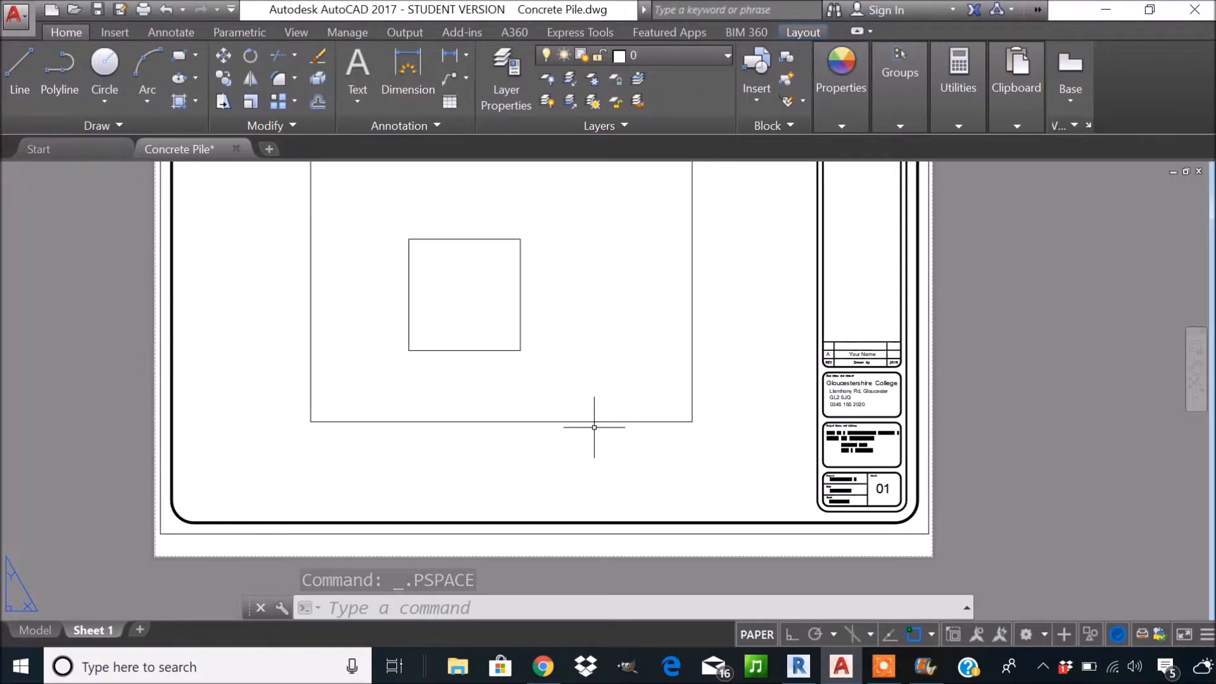
scroll(578, 345, "down", 2)
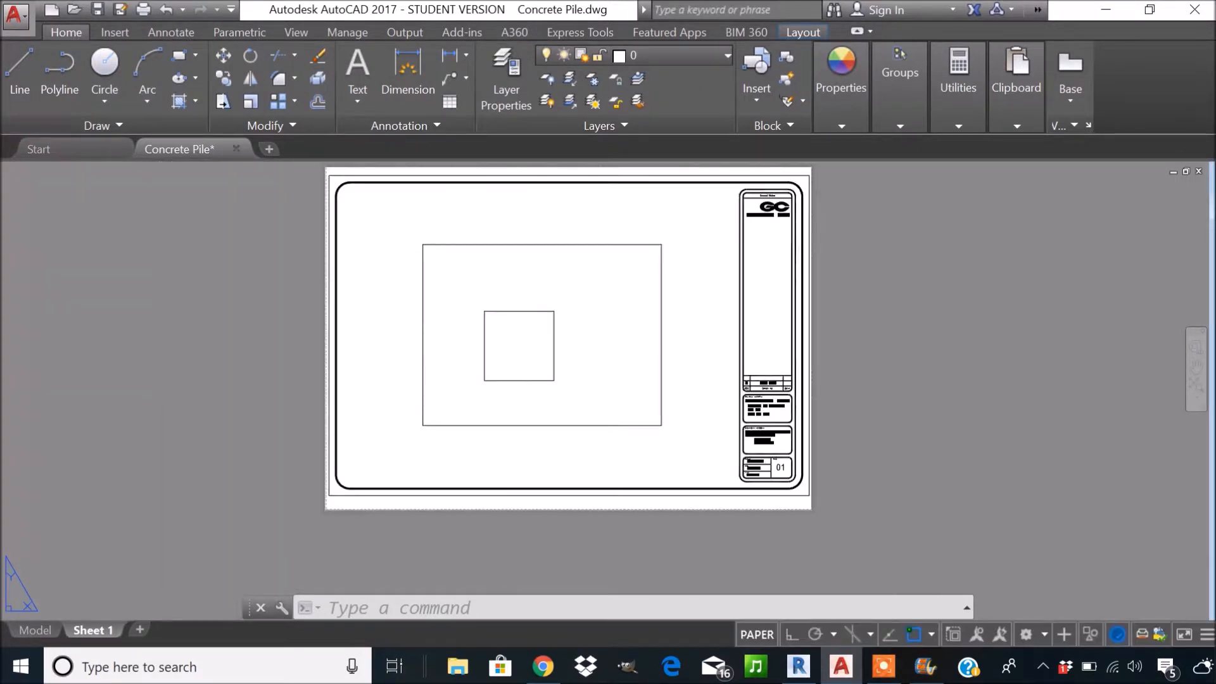
left_click(675, 338)
left_click(650, 320)
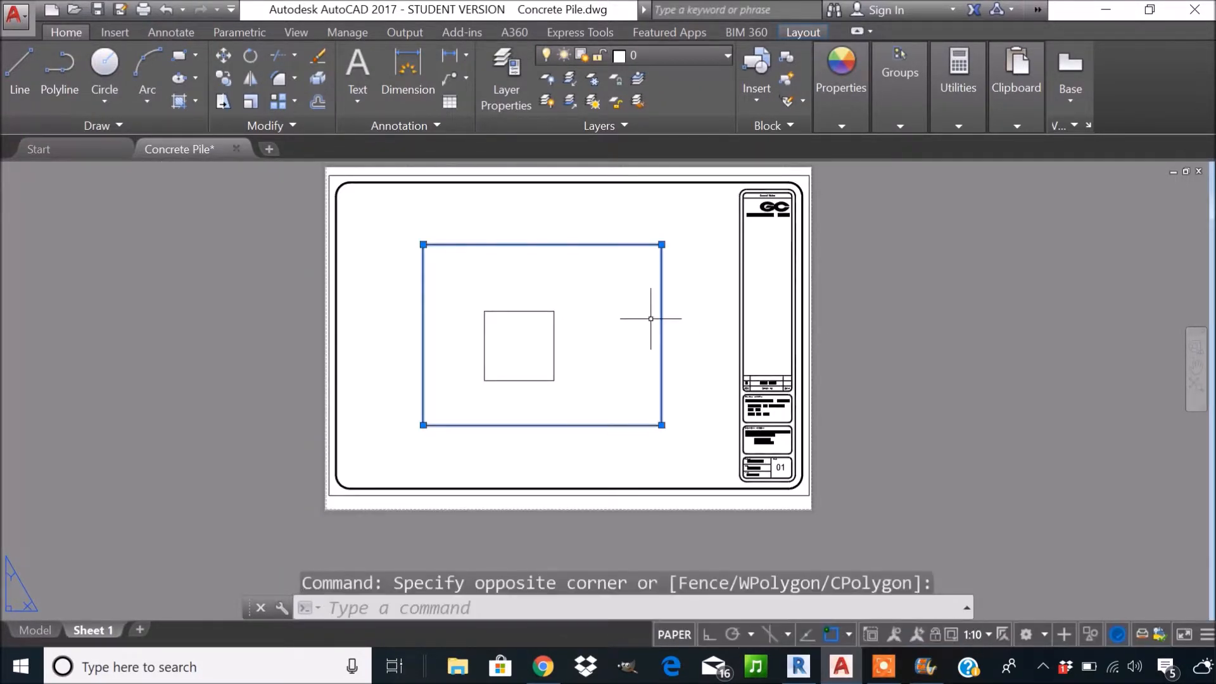
left_click(662, 244)
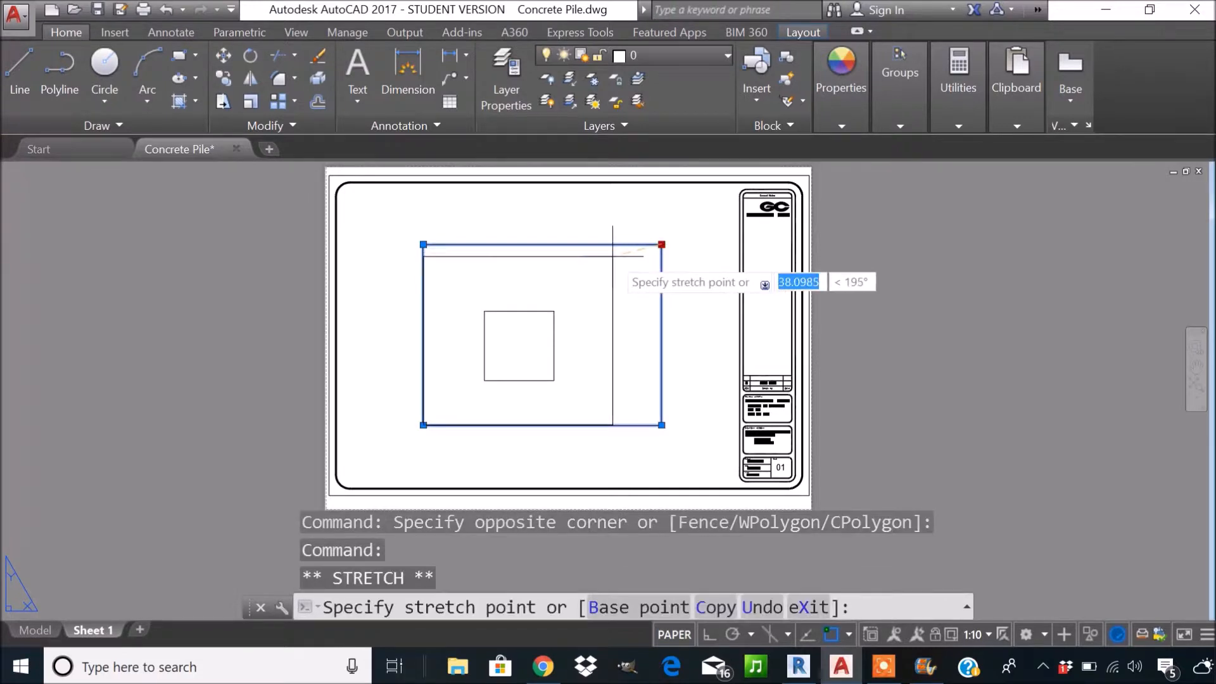
left_click(571, 279)
left_click(423, 425)
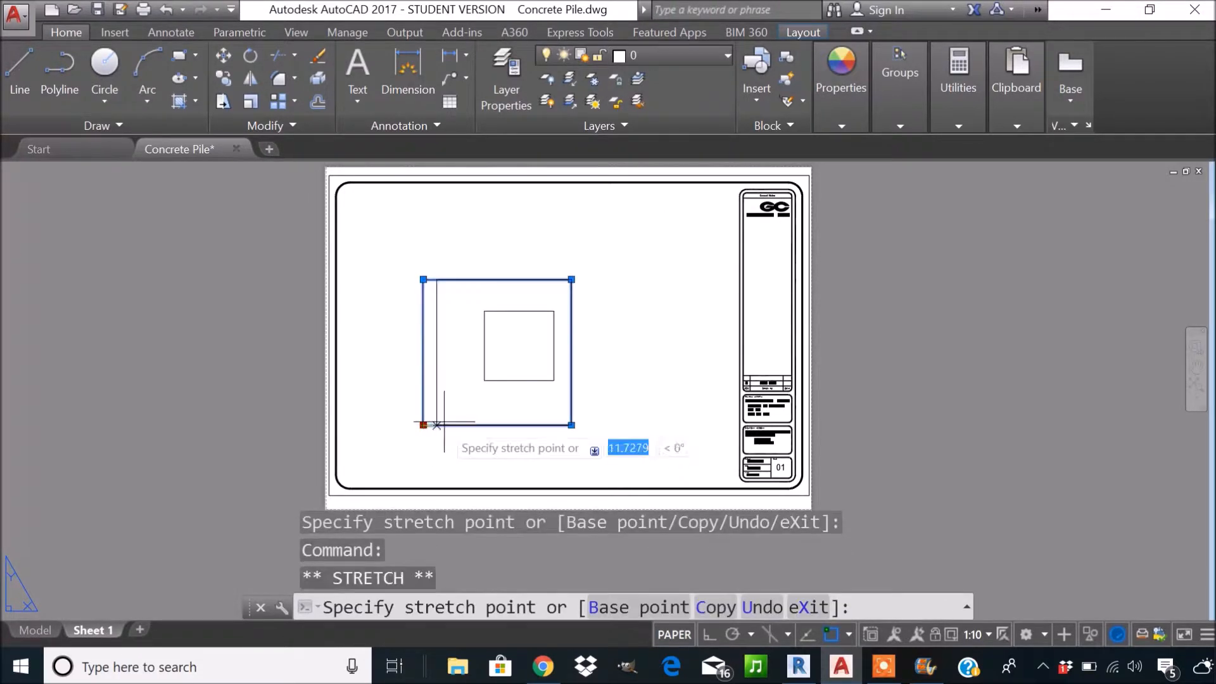
left_click(465, 406)
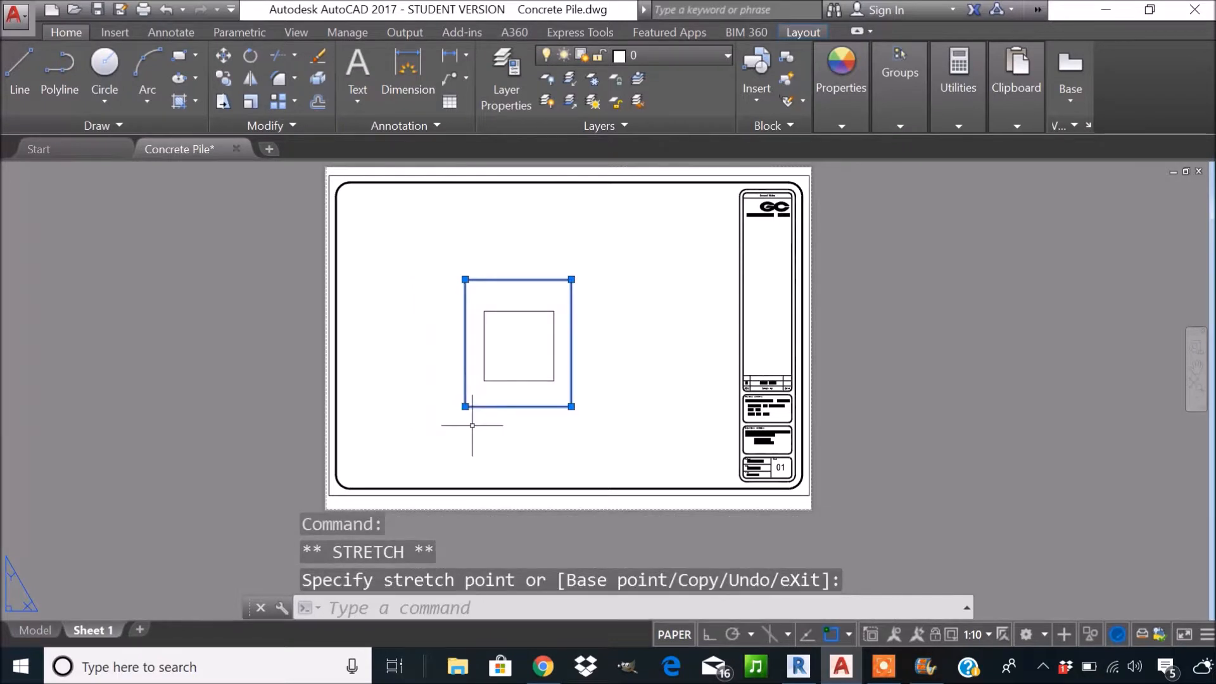
key("Escape")
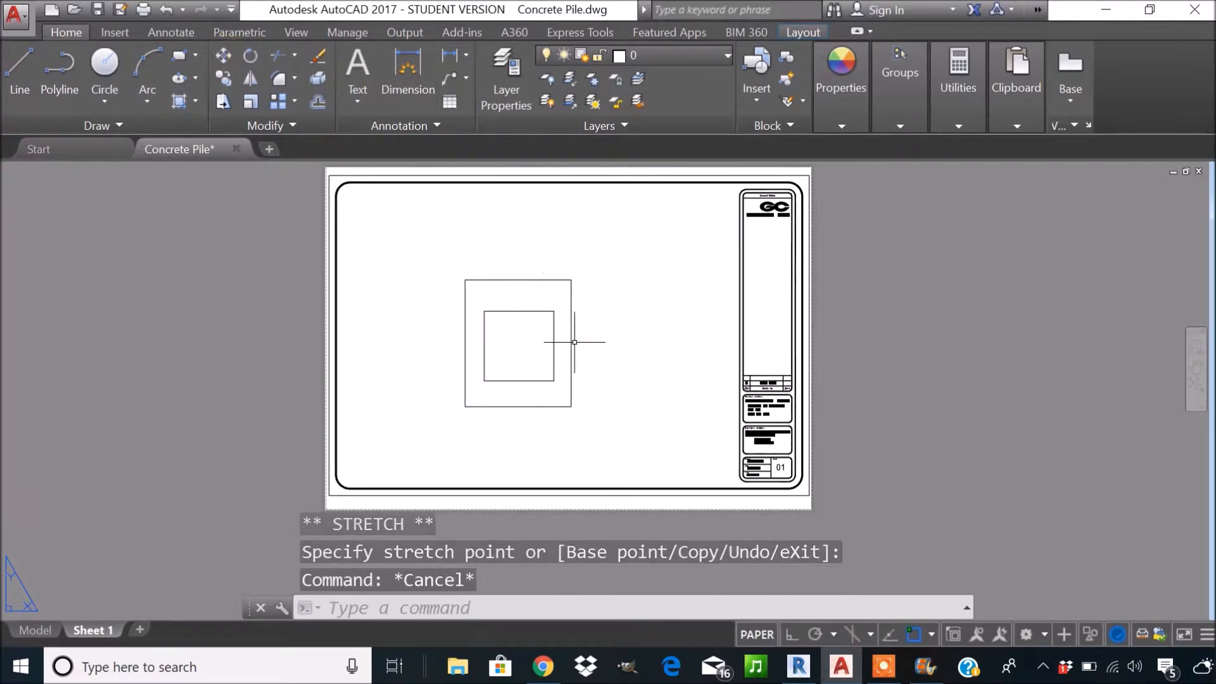
Copy the title block's "Concrete Pile Plan & Elevation" text into the plan viewport above the square, with object snap off.
scroll(600, 349, "up", 2)
middle_click_drag(608, 352, 553, 331)
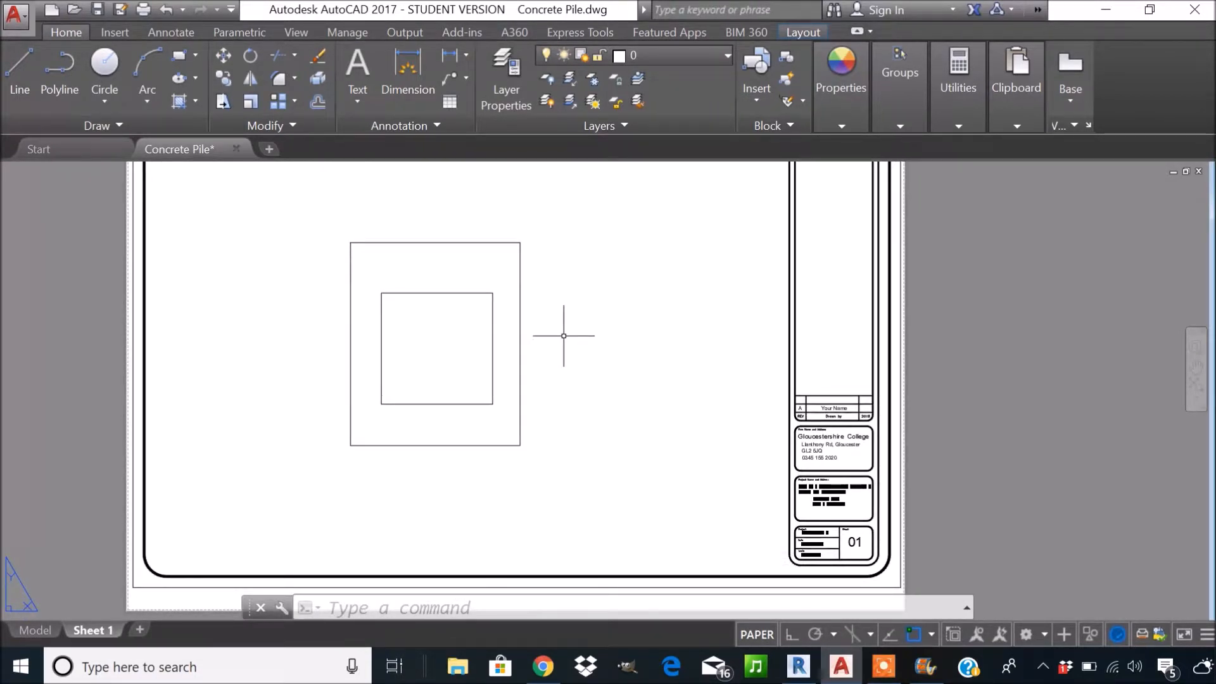
middle_click_drag(687, 456, 589, 399)
scroll(690, 453, "up", 4)
scroll(719, 459, "up", 2)
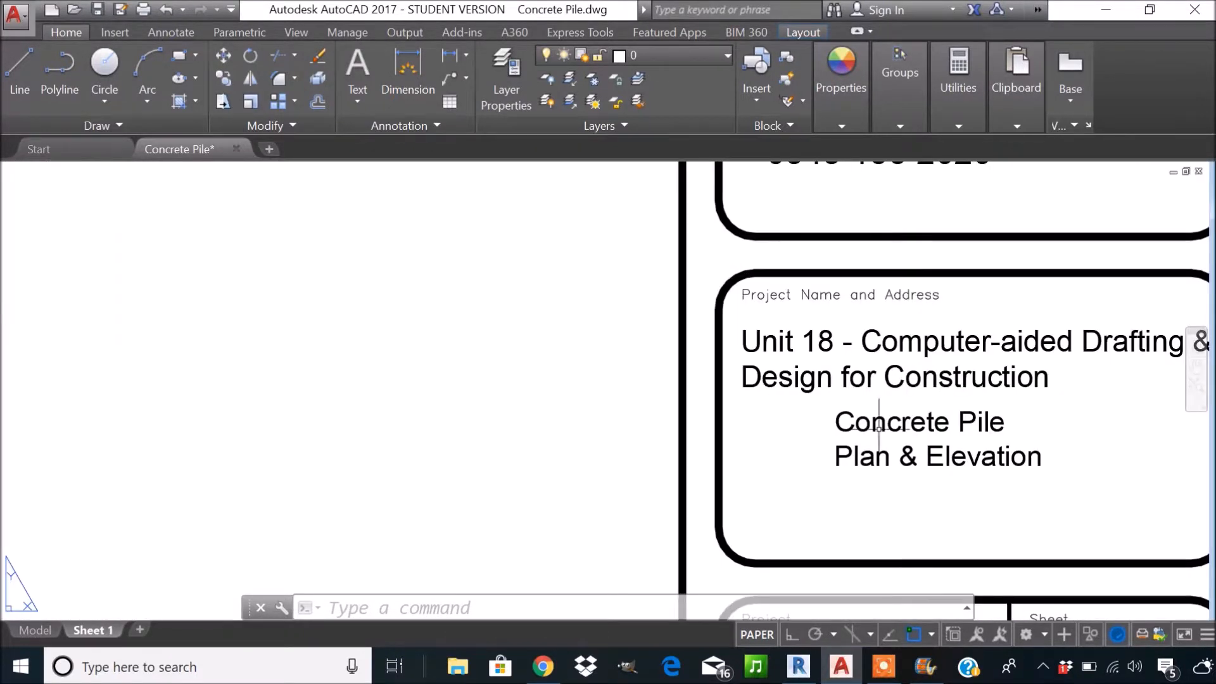
middle_click_drag(845, 421, 627, 358)
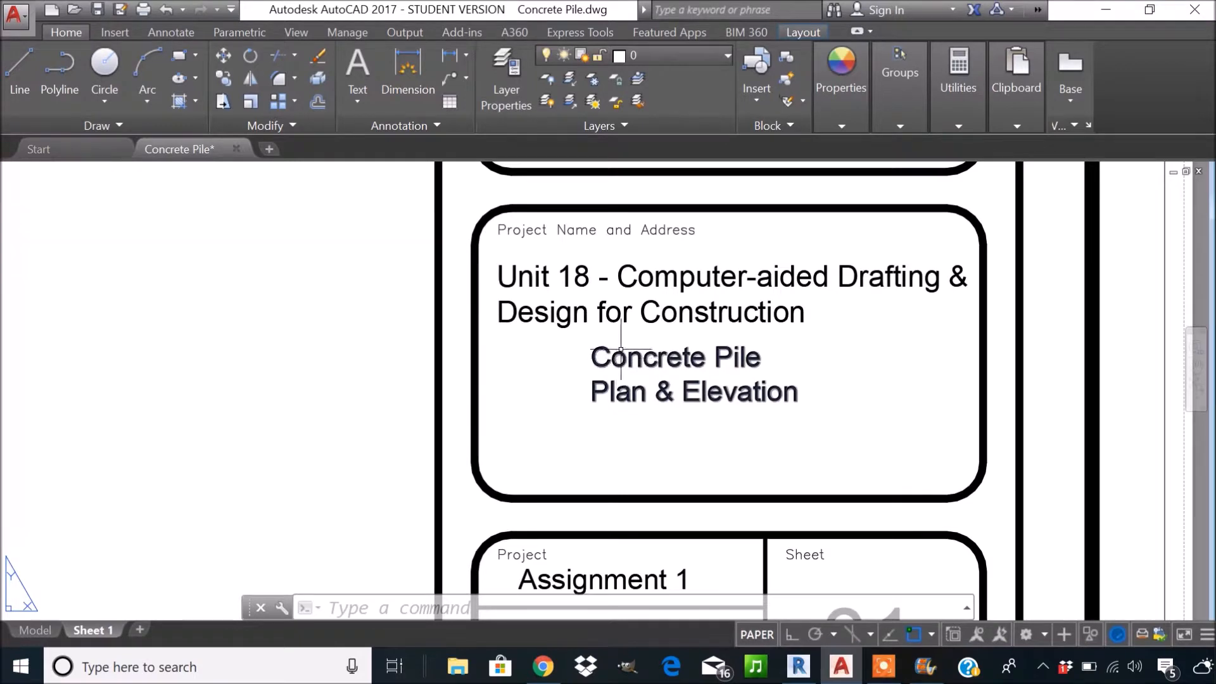
left_click(655, 366)
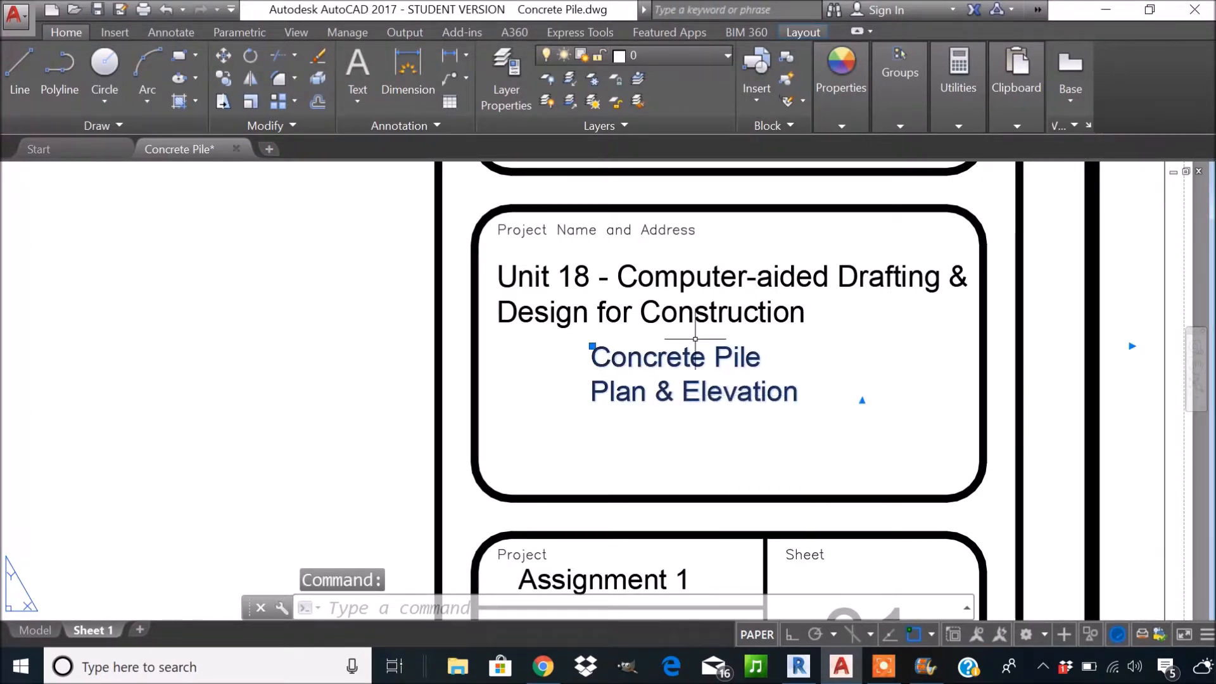
left_click(221, 76)
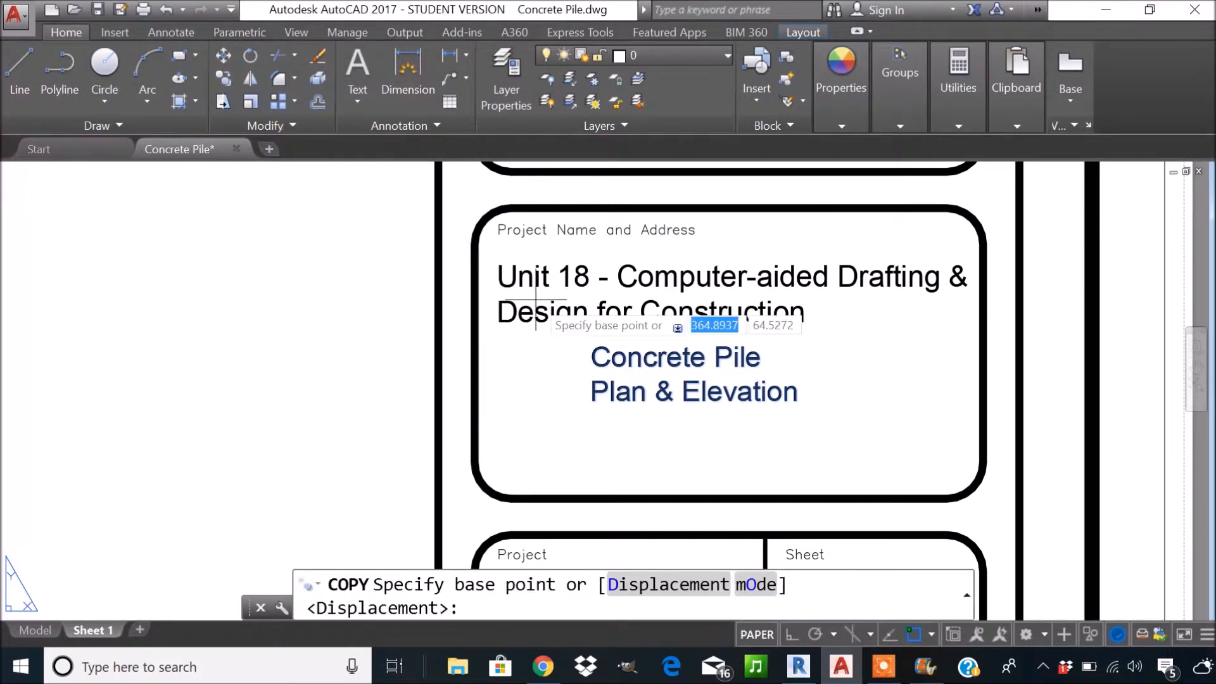
key("F3")
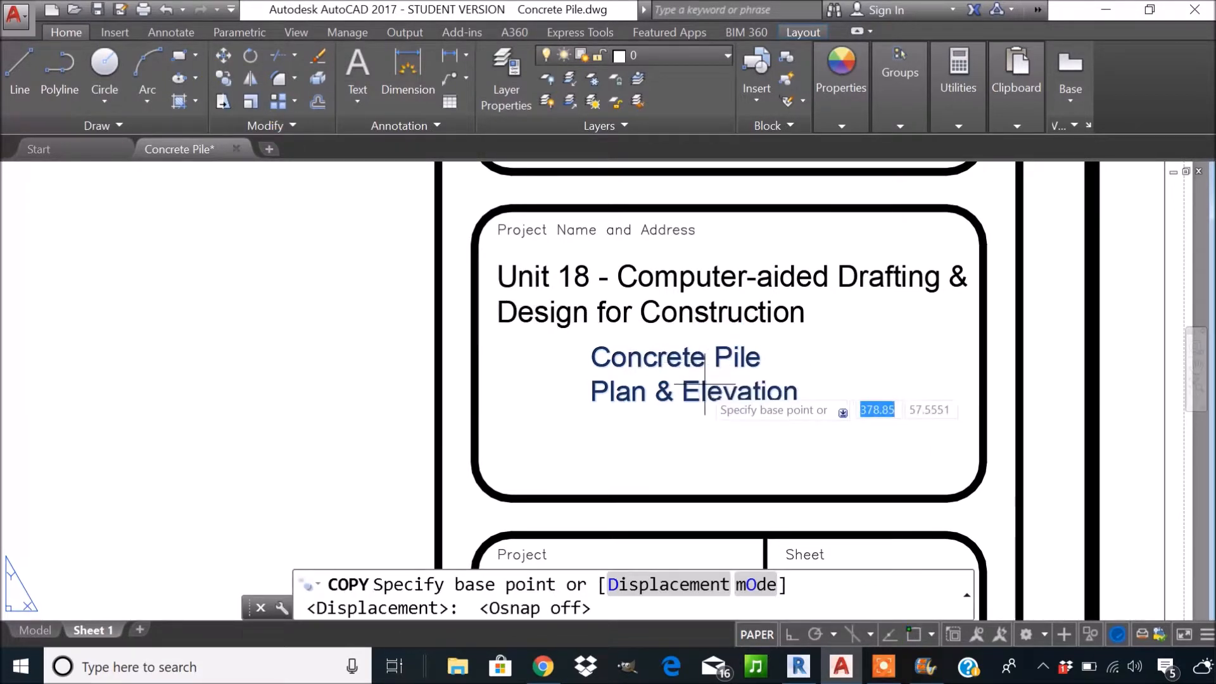
left_click(671, 364)
scroll(672, 358, "down", 5)
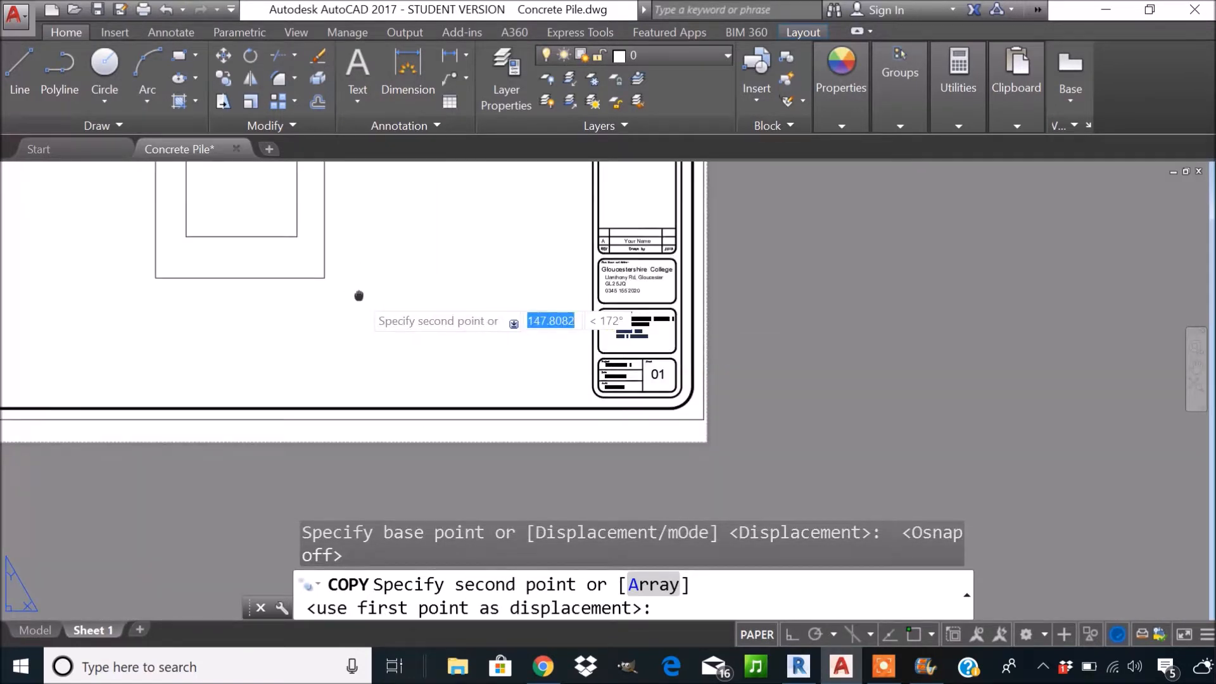
middle_click_drag(372, 320, 449, 422)
scroll(337, 300, "up", 2)
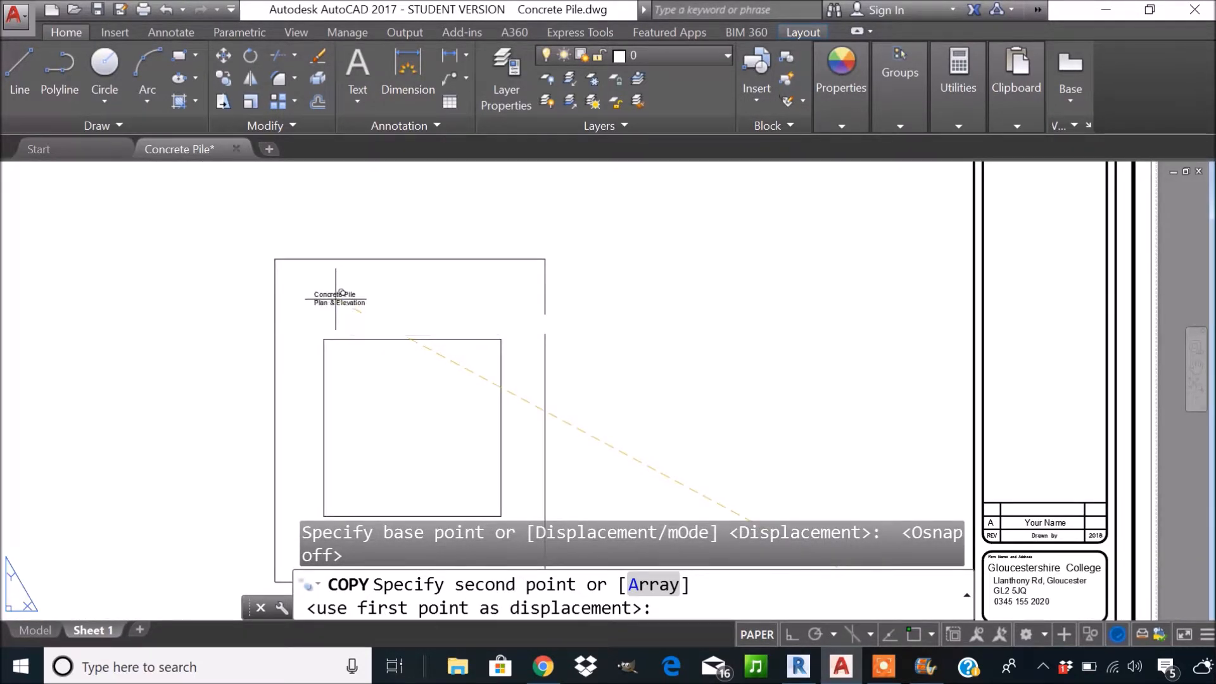
left_click(339, 295)
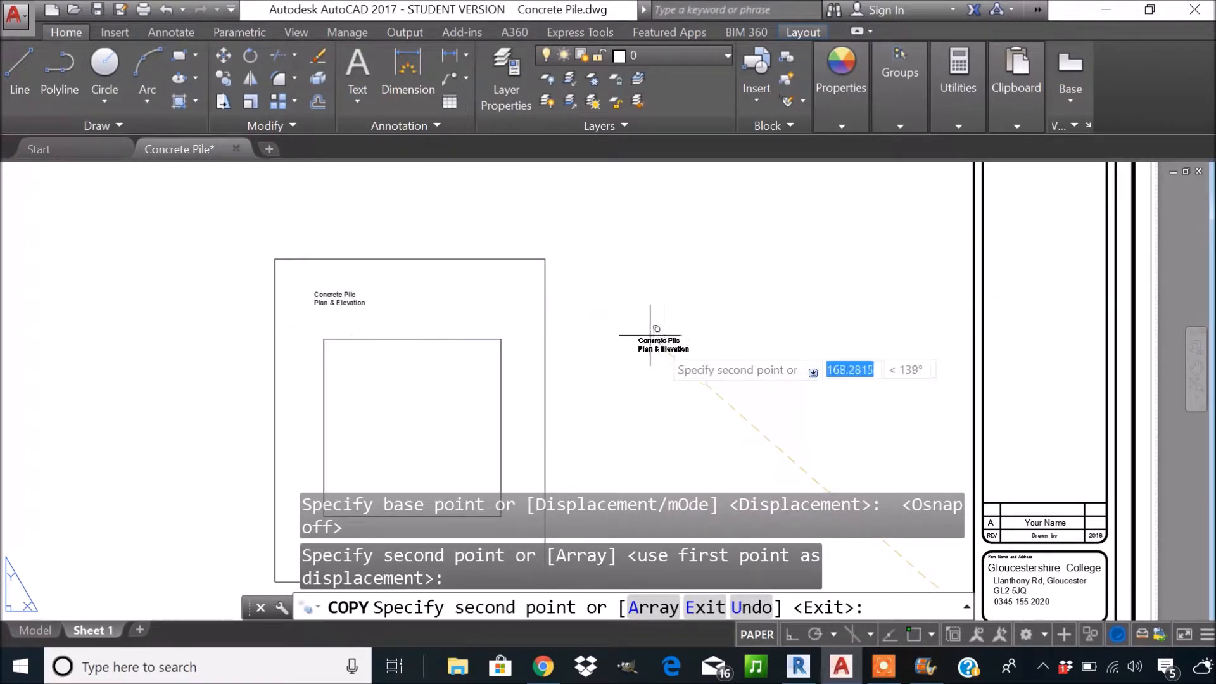
key("Escape")
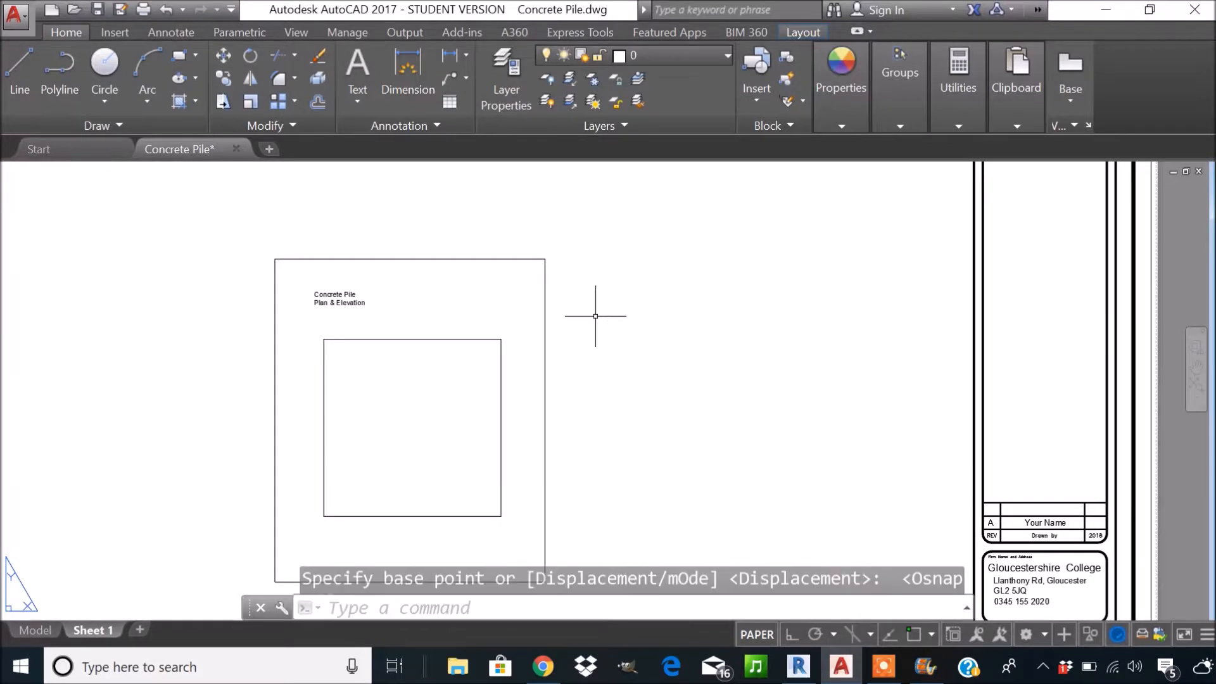
Move the copied text out of the viewport to just above its upper edge near the left corner, and fine-tune its position.
left_click(431, 309)
scroll(394, 321, "up", 2)
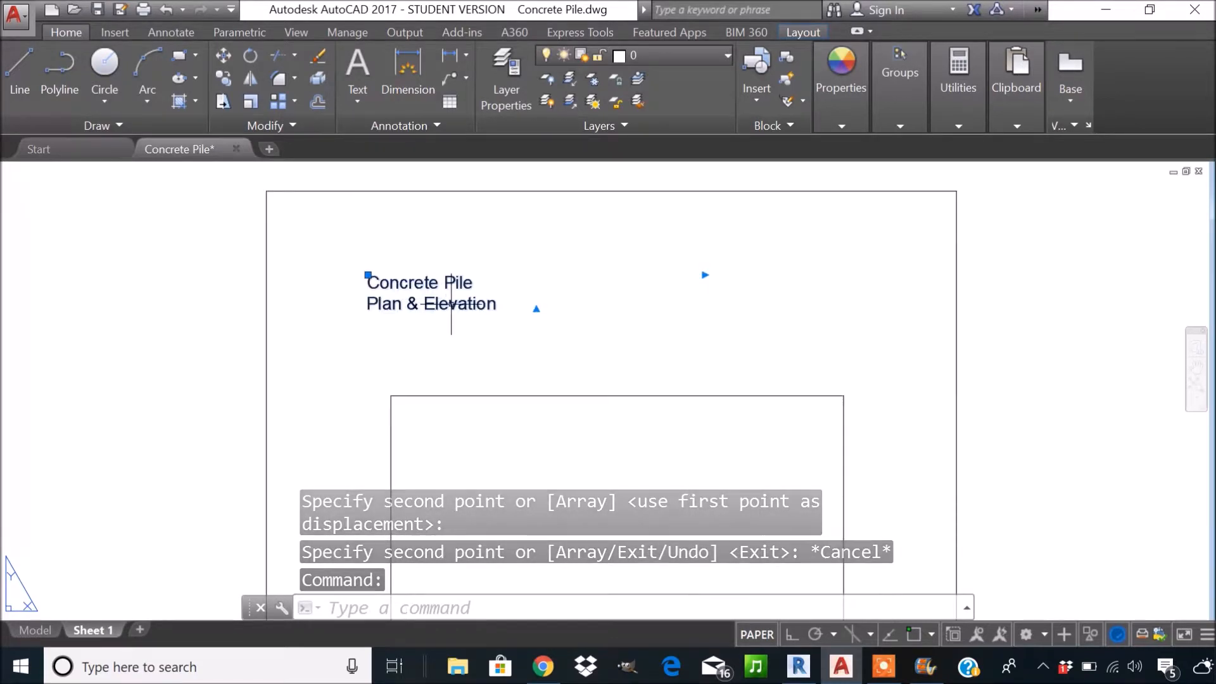
scroll(441, 301, "up", 3)
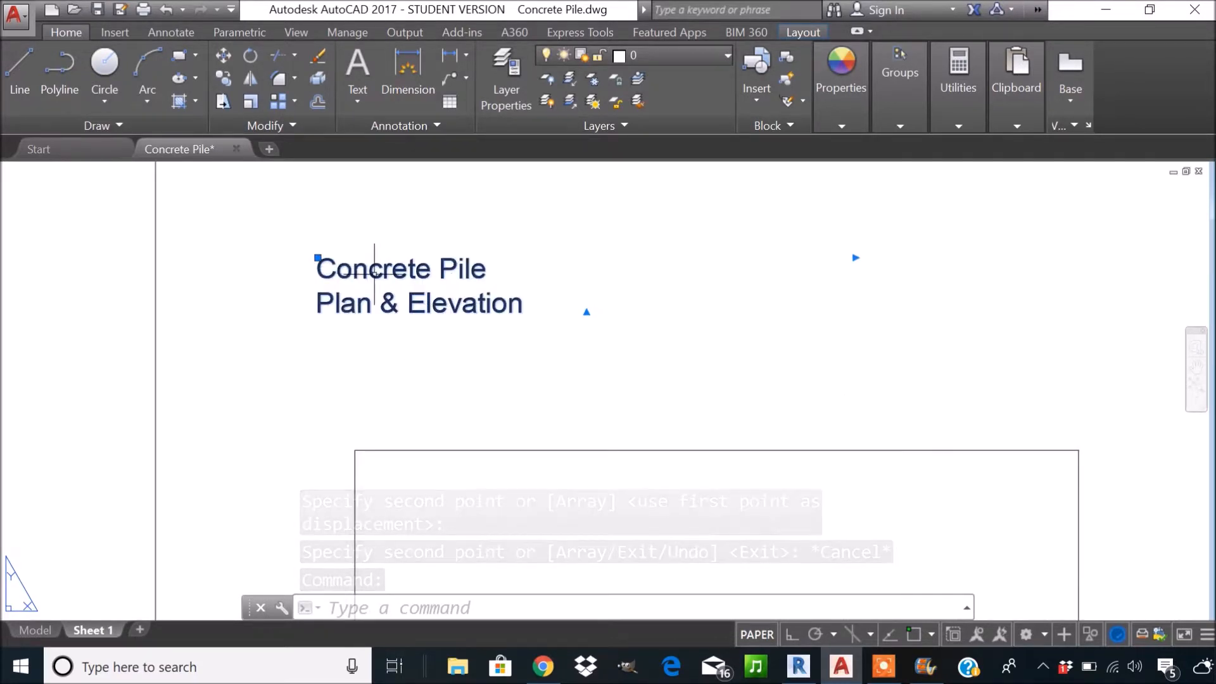
left_click(221, 59)
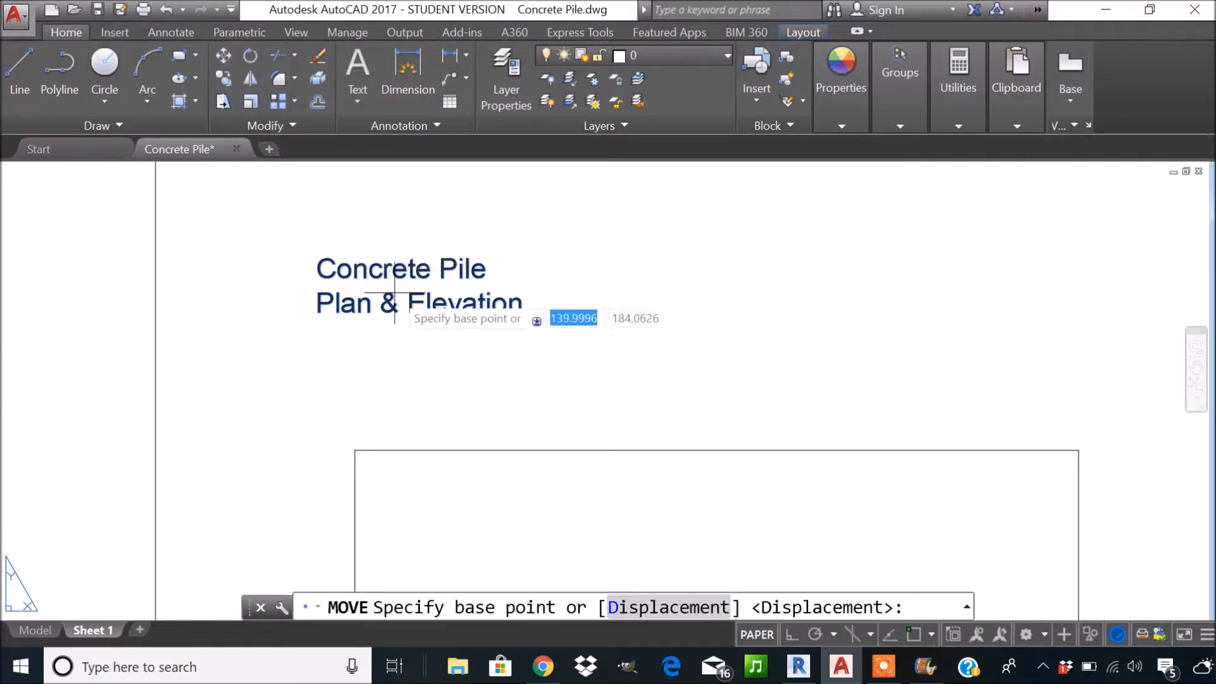
scroll(443, 304, "down", 2)
left_click(404, 275)
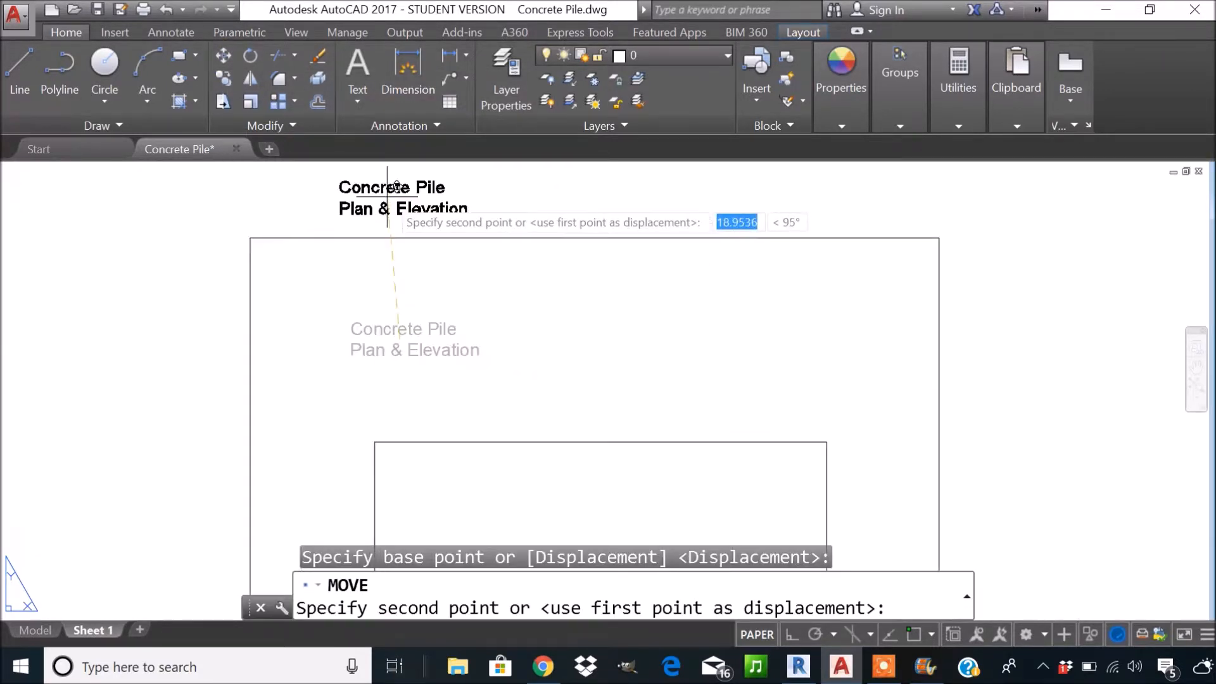
left_click(397, 186)
left_click(403, 208)
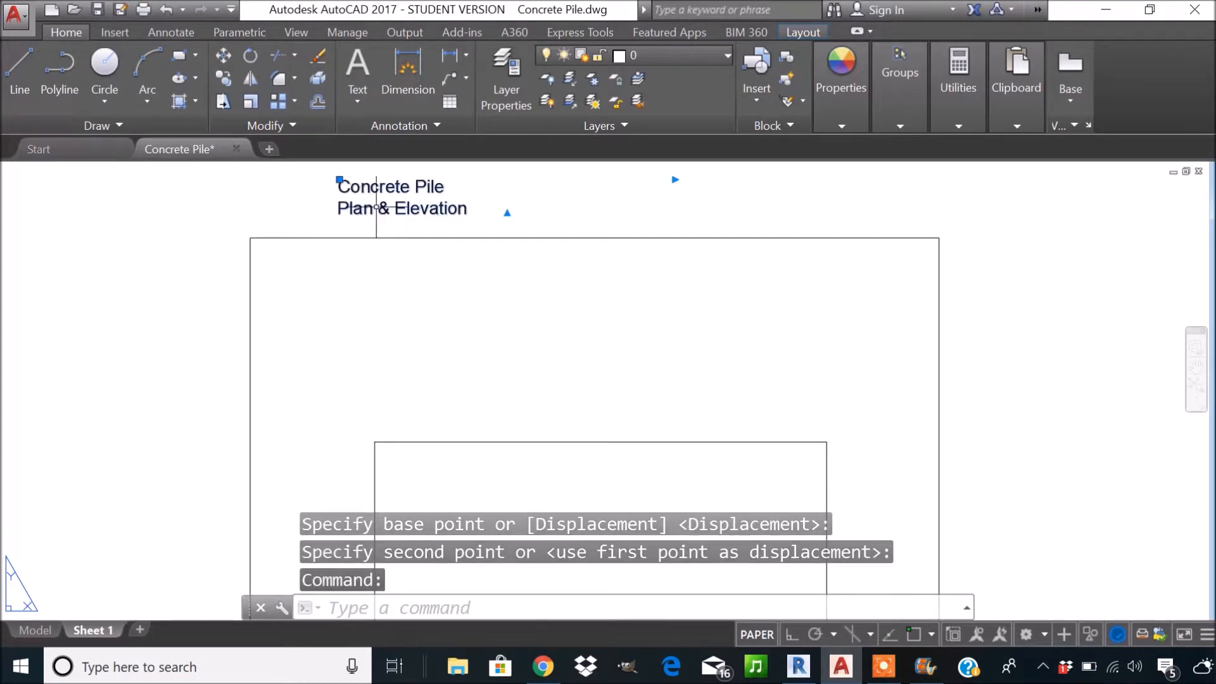
scroll(376, 192, "up", 2)
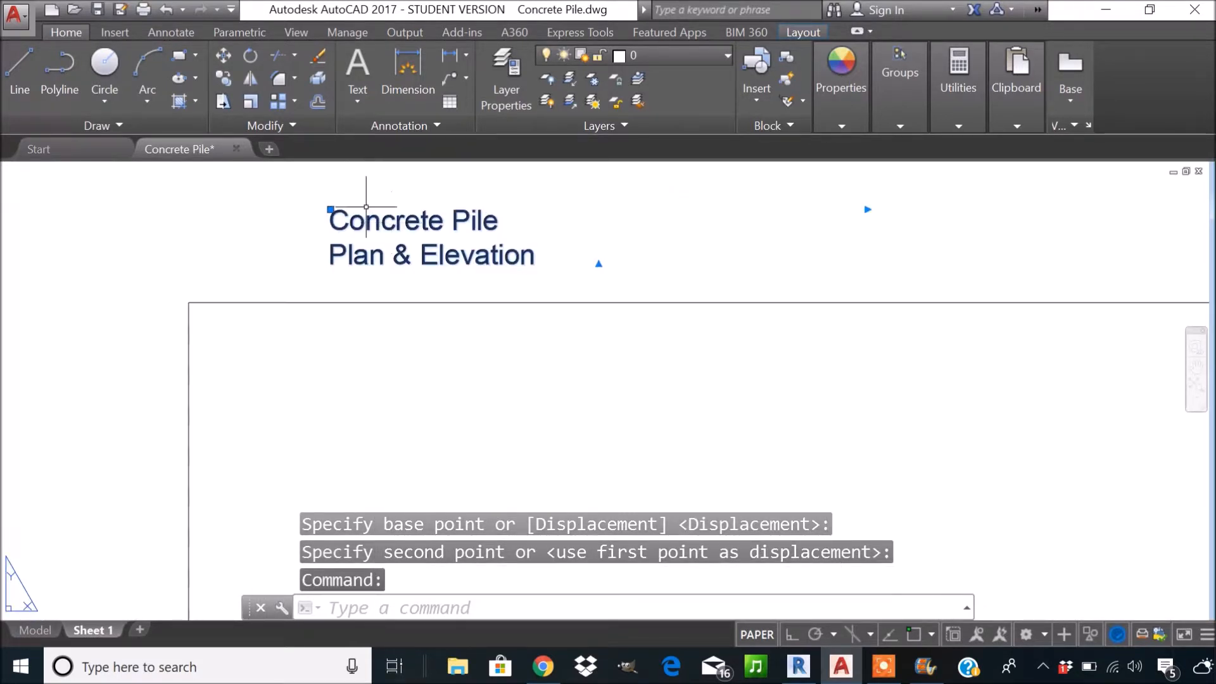
left_click(330, 209)
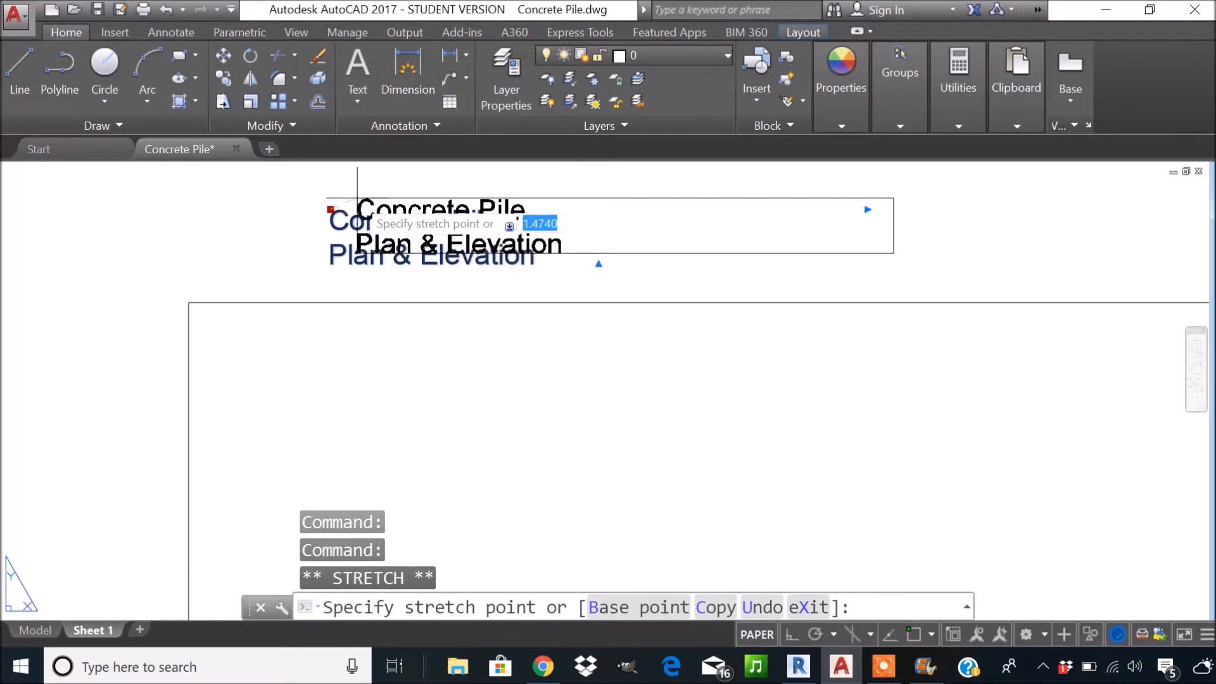
left_click(363, 198)
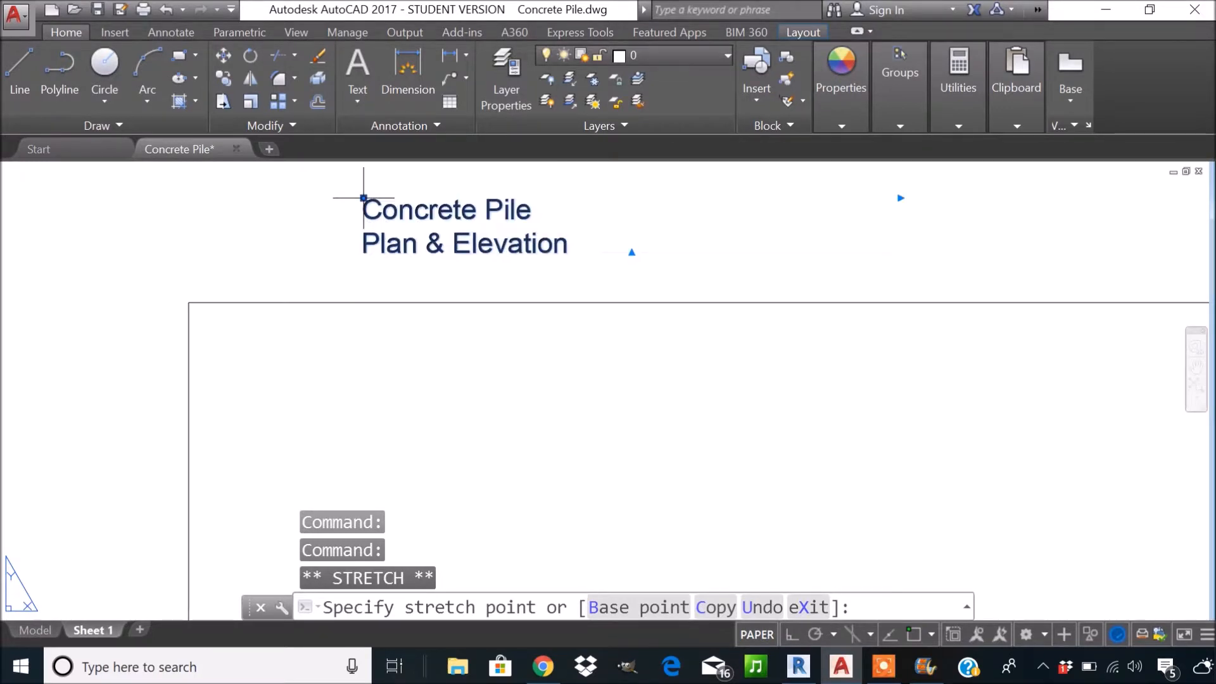
Replace the copied text above the viewport with "Plan View".
double_click(562, 241)
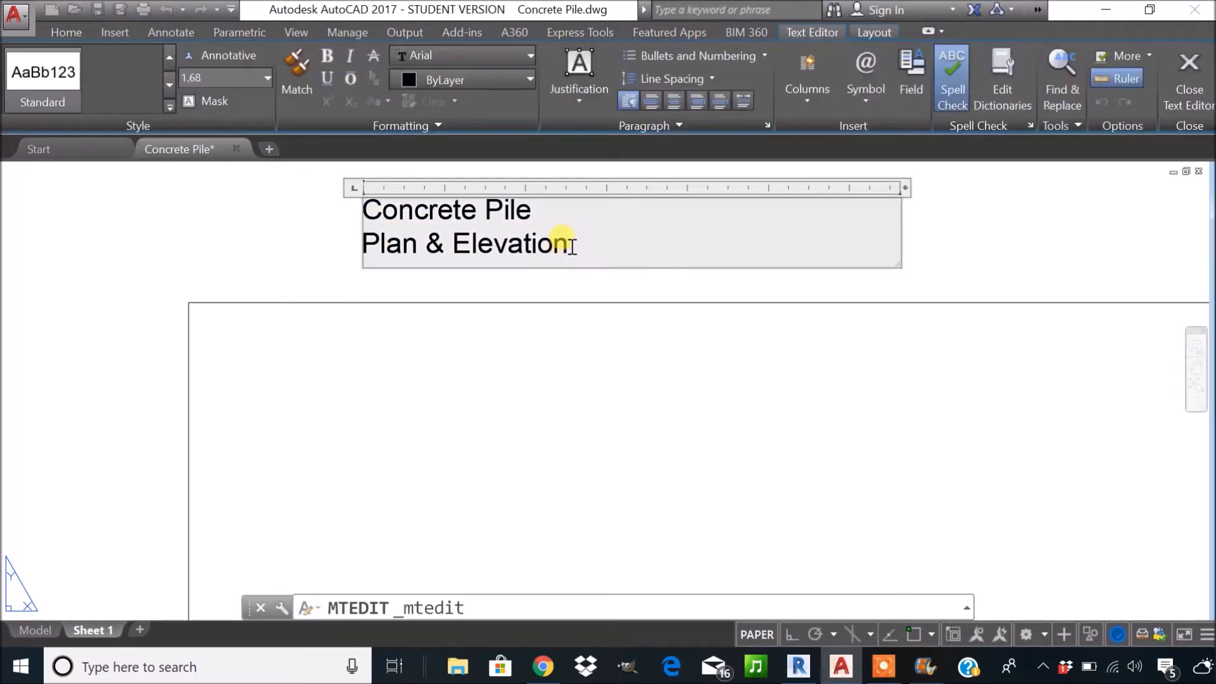
left_click_drag(570, 246, 347, 209)
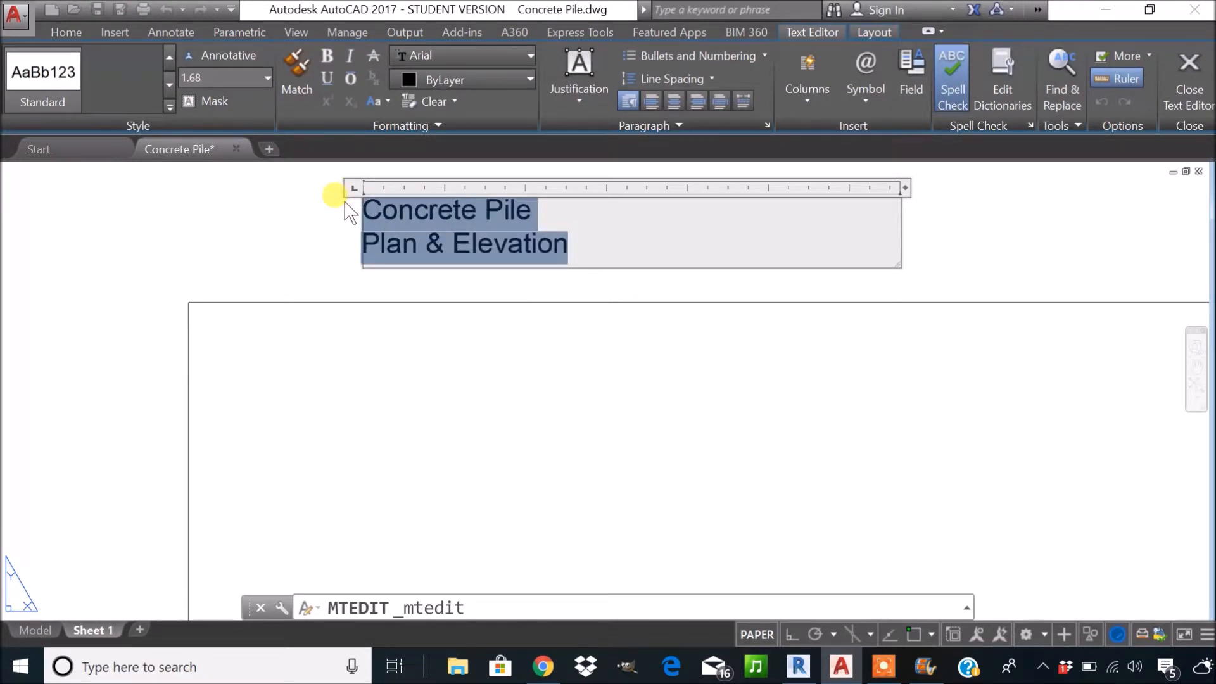
type("Plan View")
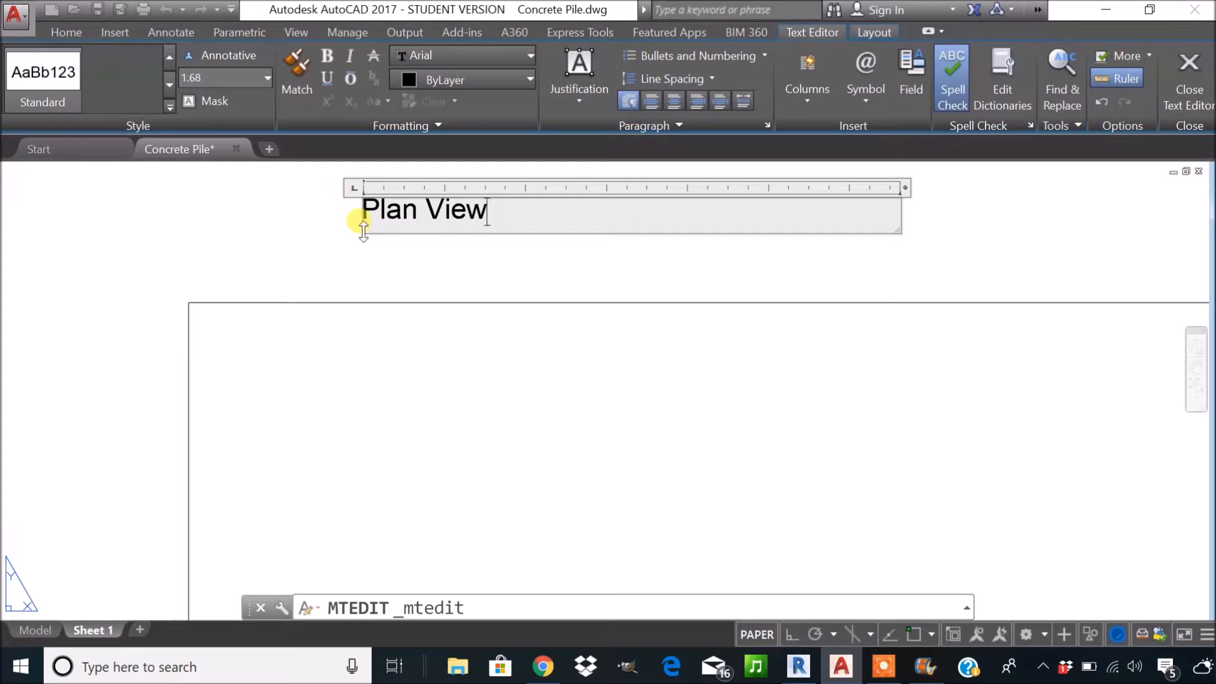
left_click(353, 258)
Set the text height of the "Plan View" label above the plan viewport to 10.
scroll(413, 252, "down", 8)
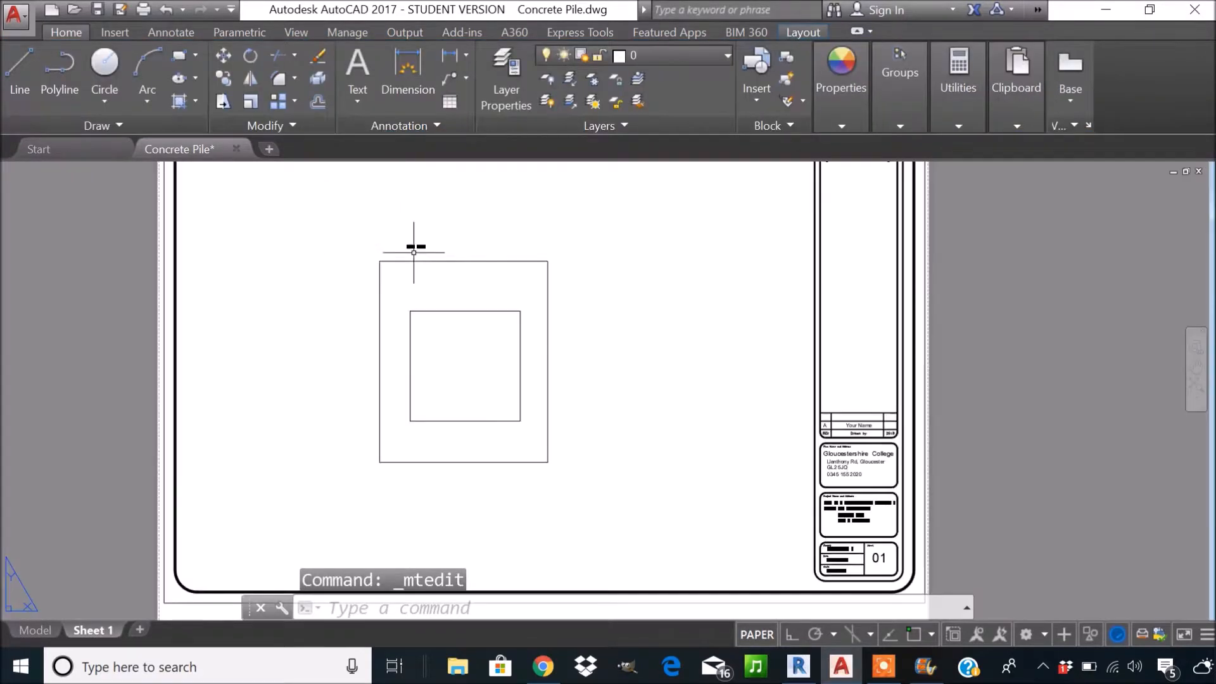
scroll(460, 273, "up", 2)
scroll(400, 214, "up", 2)
scroll(398, 209, "down", 2)
scroll(409, 230, "up", 2)
scroll(406, 232, "down", 4)
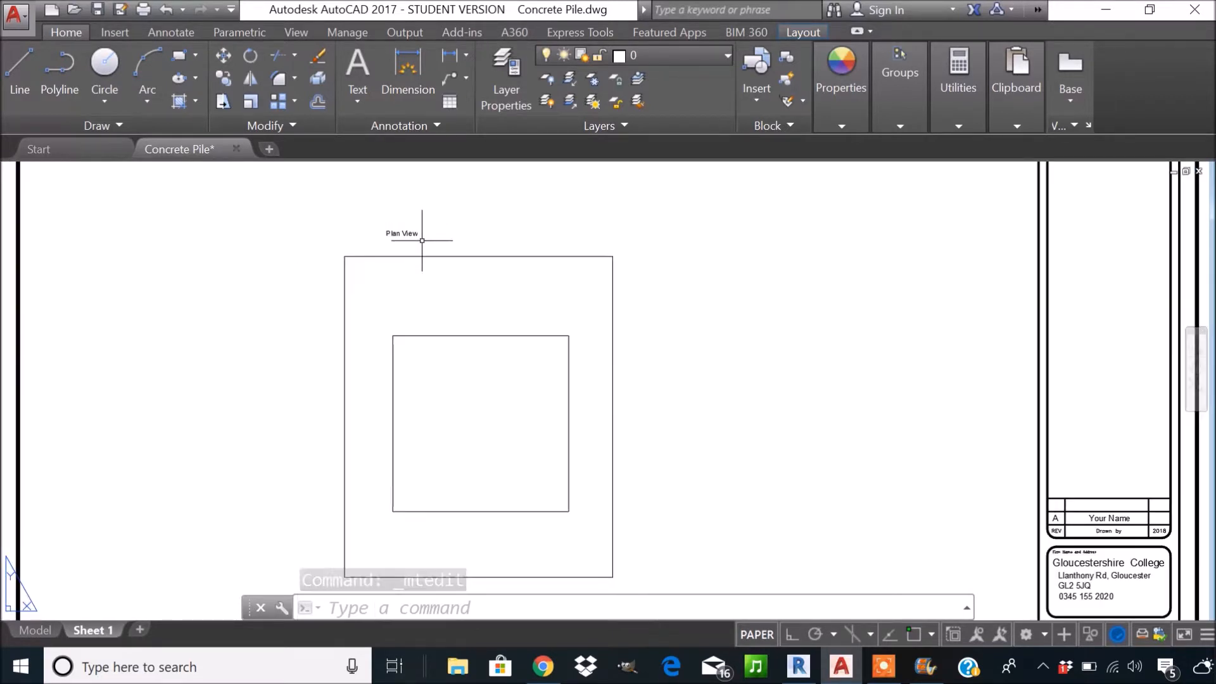
scroll(413, 236, "up", 6)
scroll(413, 235, "up", 2)
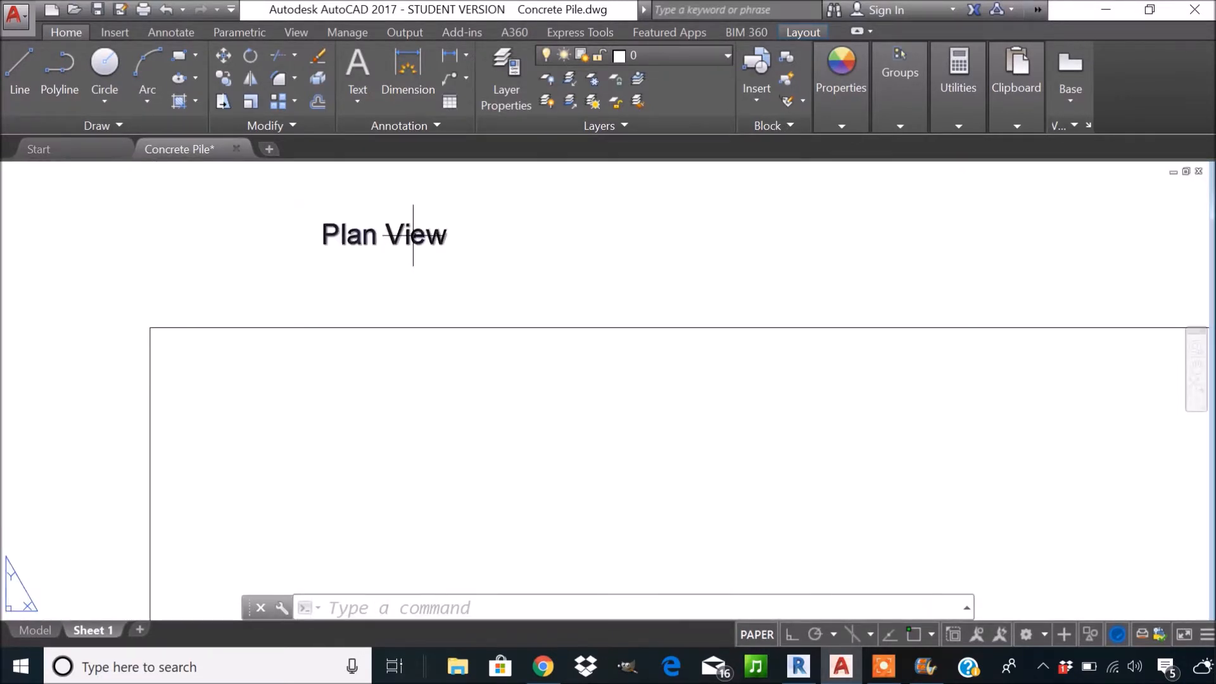
left_click(413, 235)
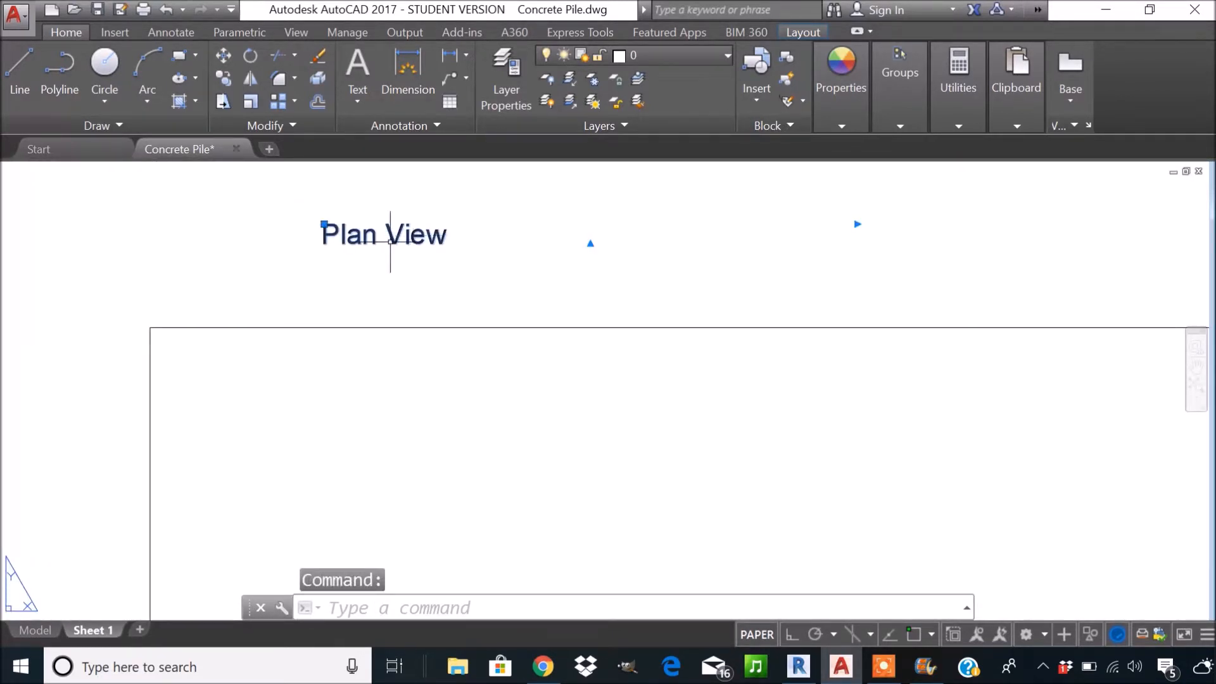
scroll(390, 241, "up", 2)
right_click(402, 237)
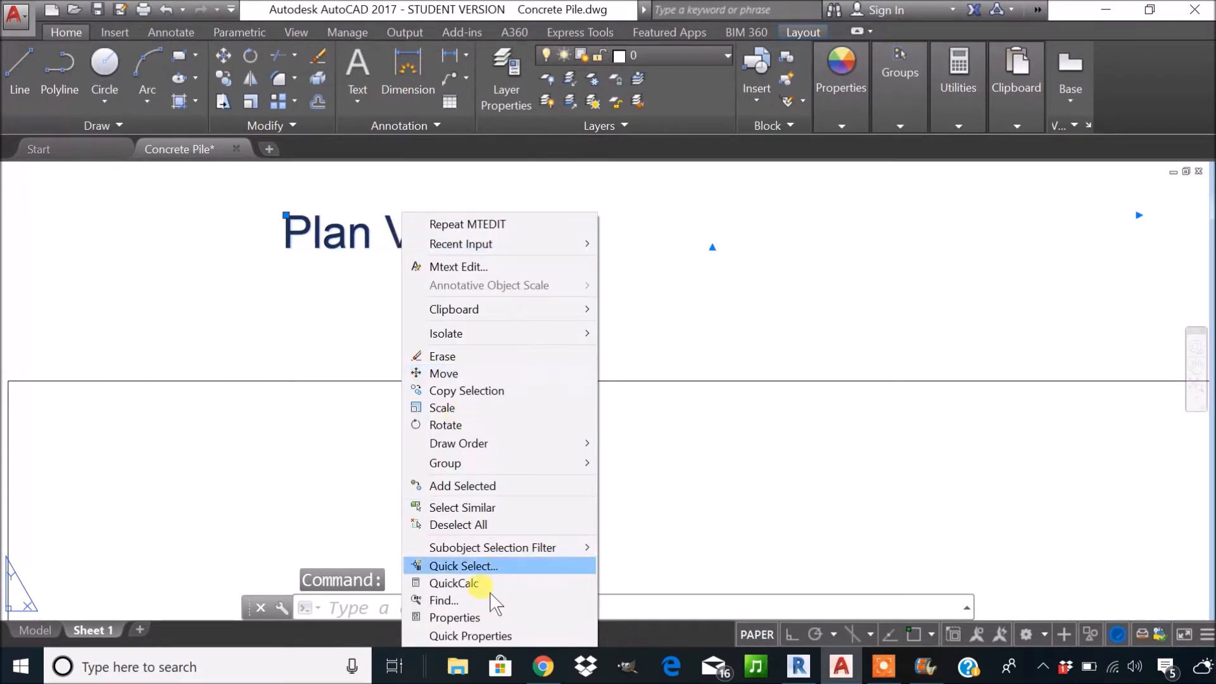
left_click(481, 614)
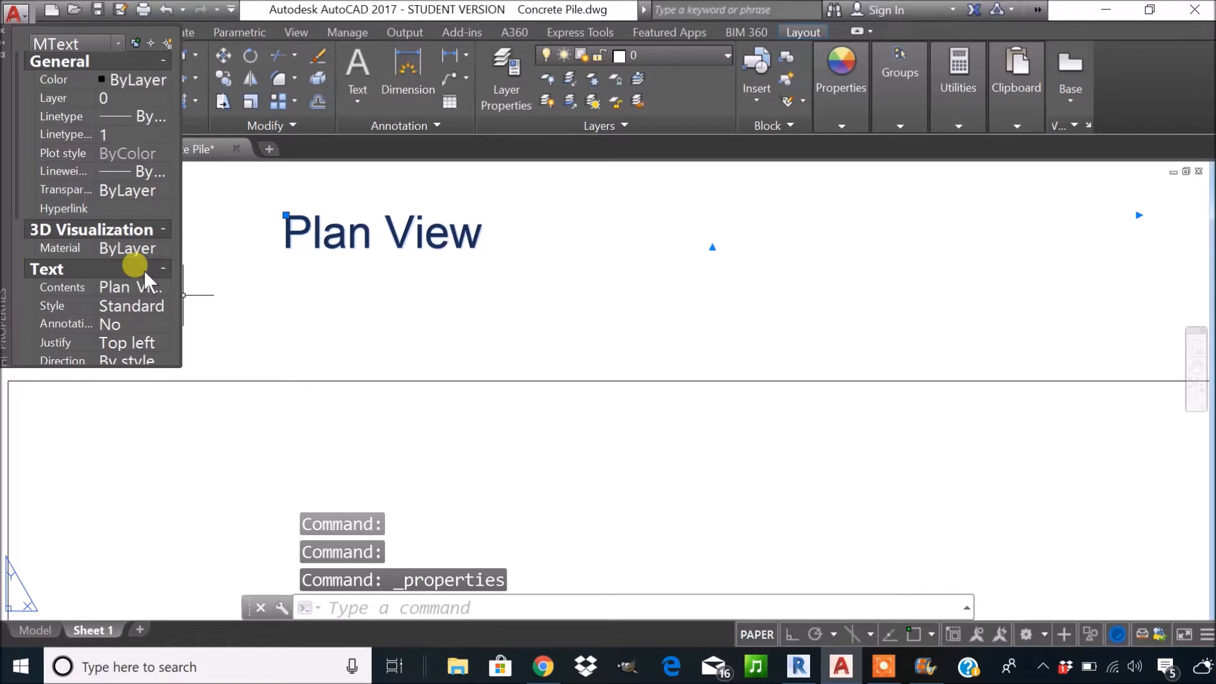
scroll(143, 270, "down", 2)
scroll(143, 270, "down", 2)
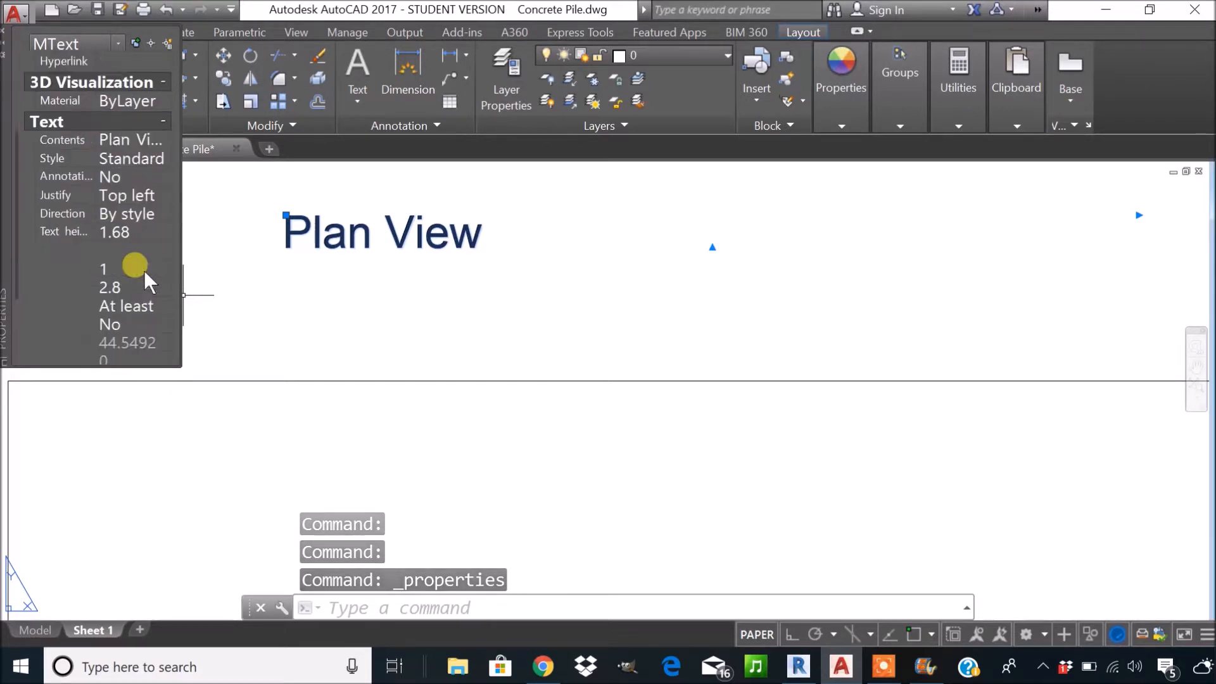
left_click(142, 230)
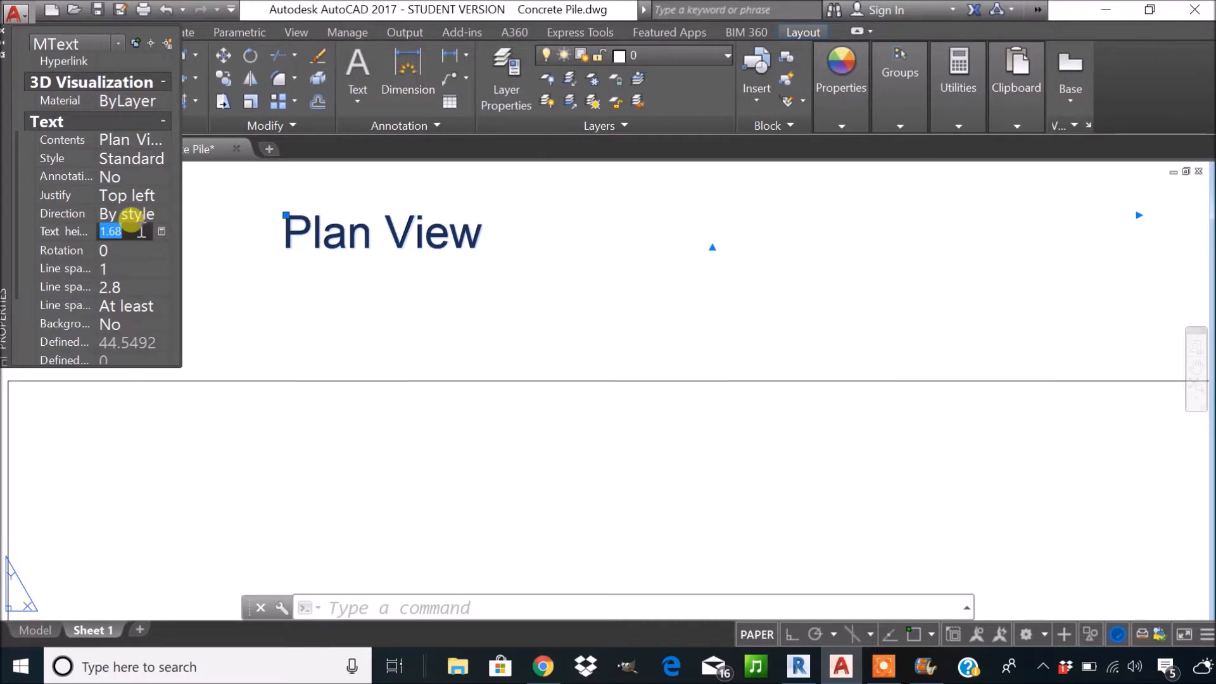
type("10")
key("Return")
scroll(379, 274, "down", 6)
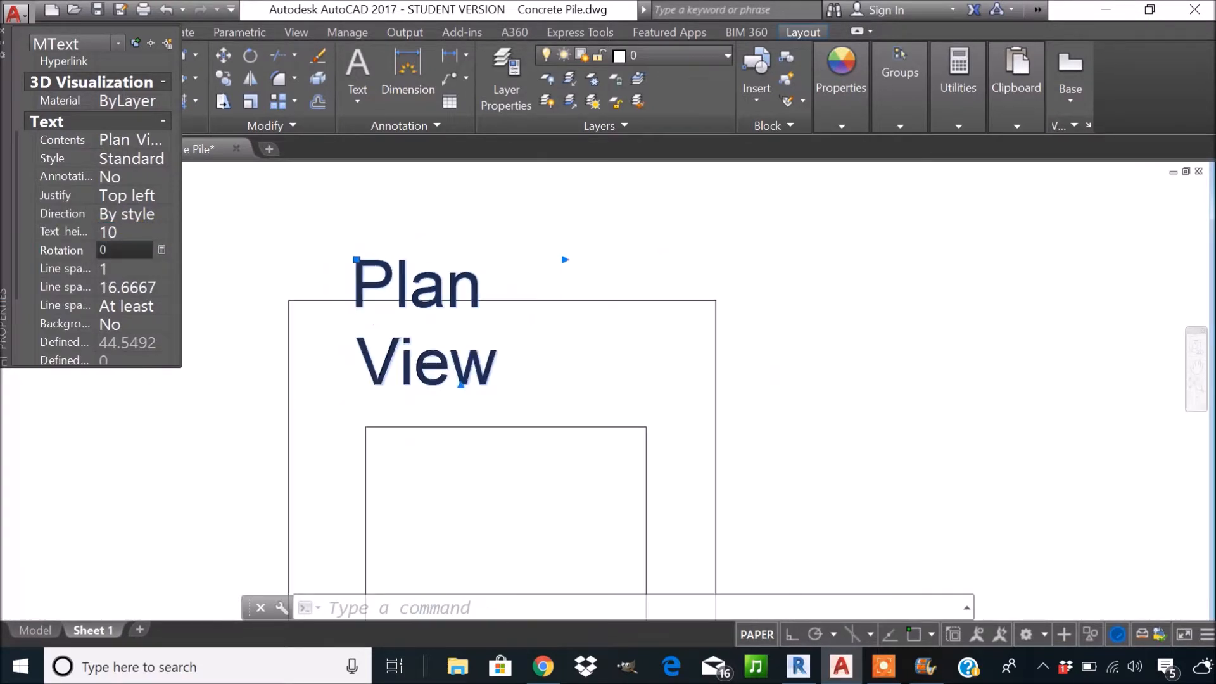
scroll(396, 282, "down", 3)
left_click(502, 267)
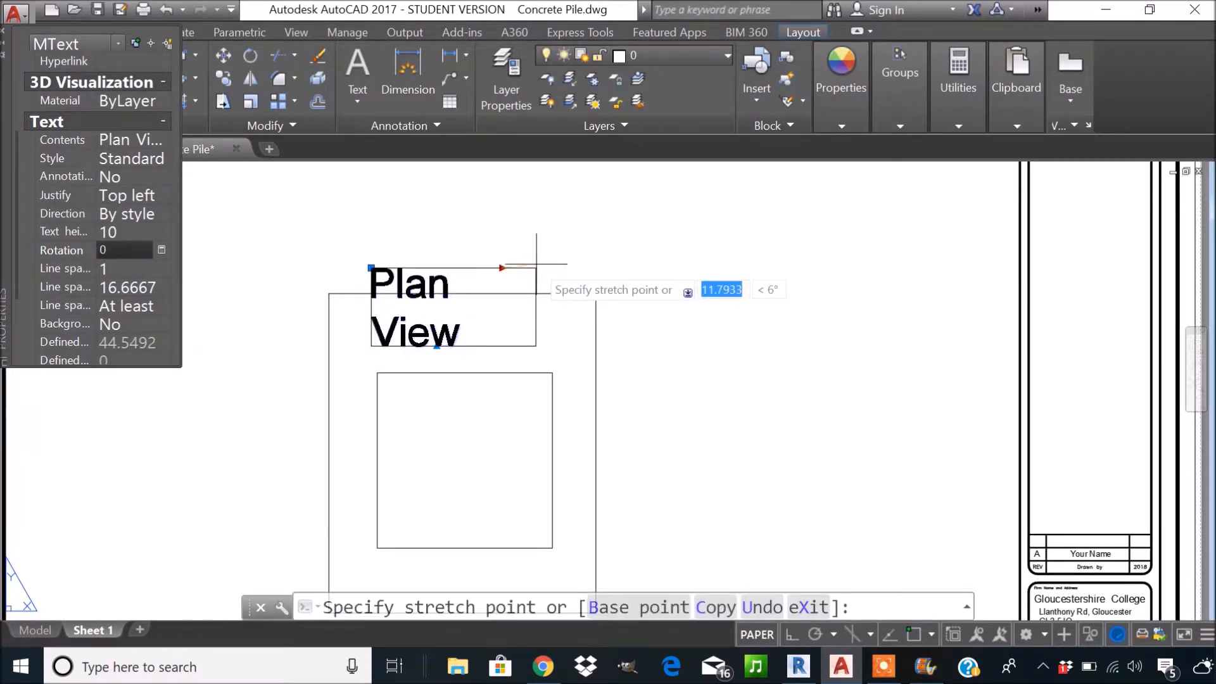
key("Escape")
key("Escape")
scroll(579, 368, "down", 3)
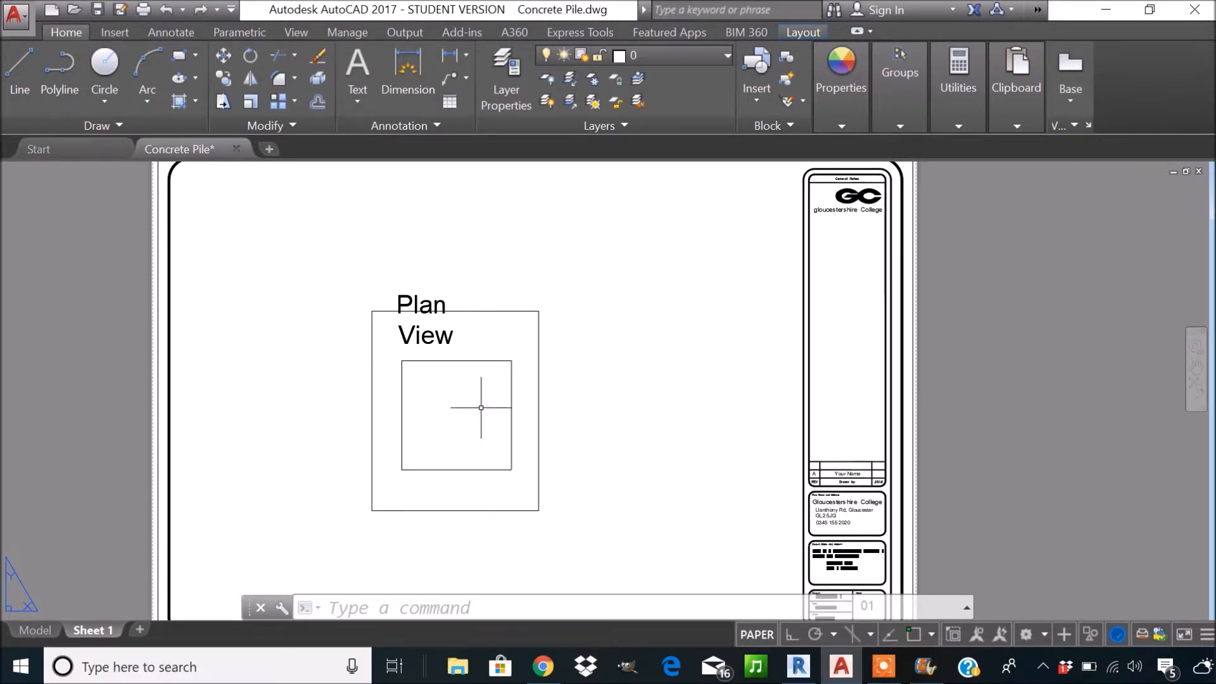
Copy the plan viewport into the empty space between it and the title block.
mouse_move(586, 349)
left_mouse_down()
mouse_move(536, 298)
mouse_move(548, 325)
left_mouse_up()
key("Escape")
left_click(548, 325)
left_click(530, 301)
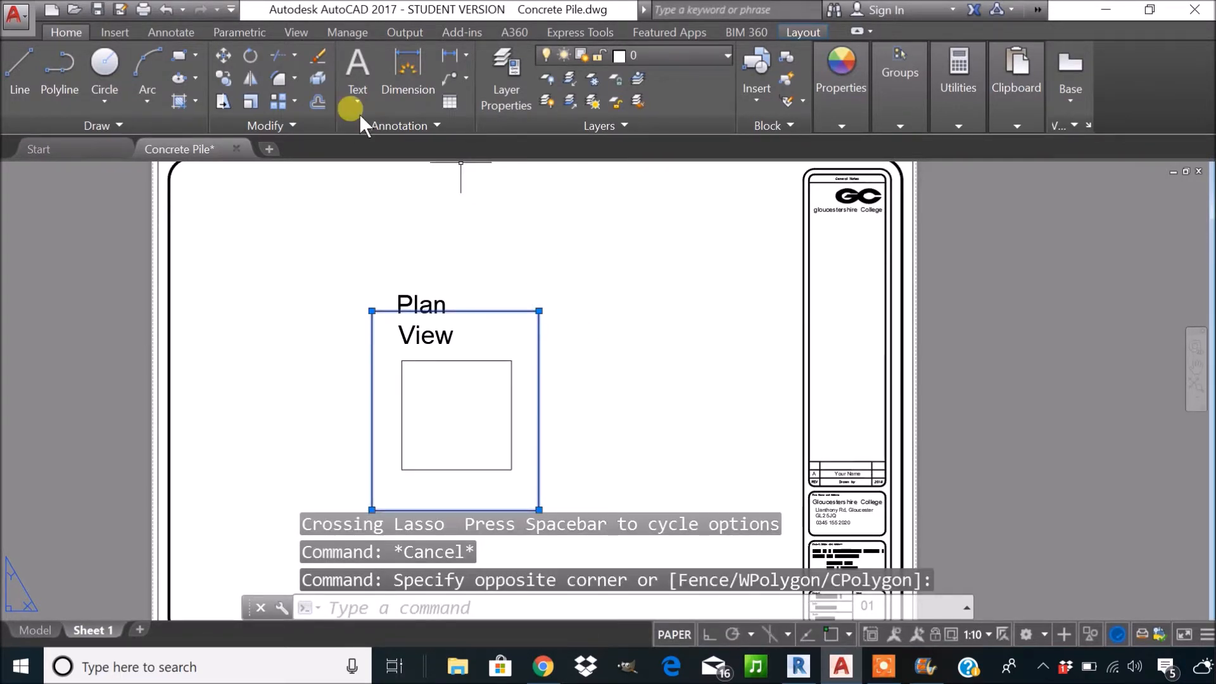
left_click(225, 79)
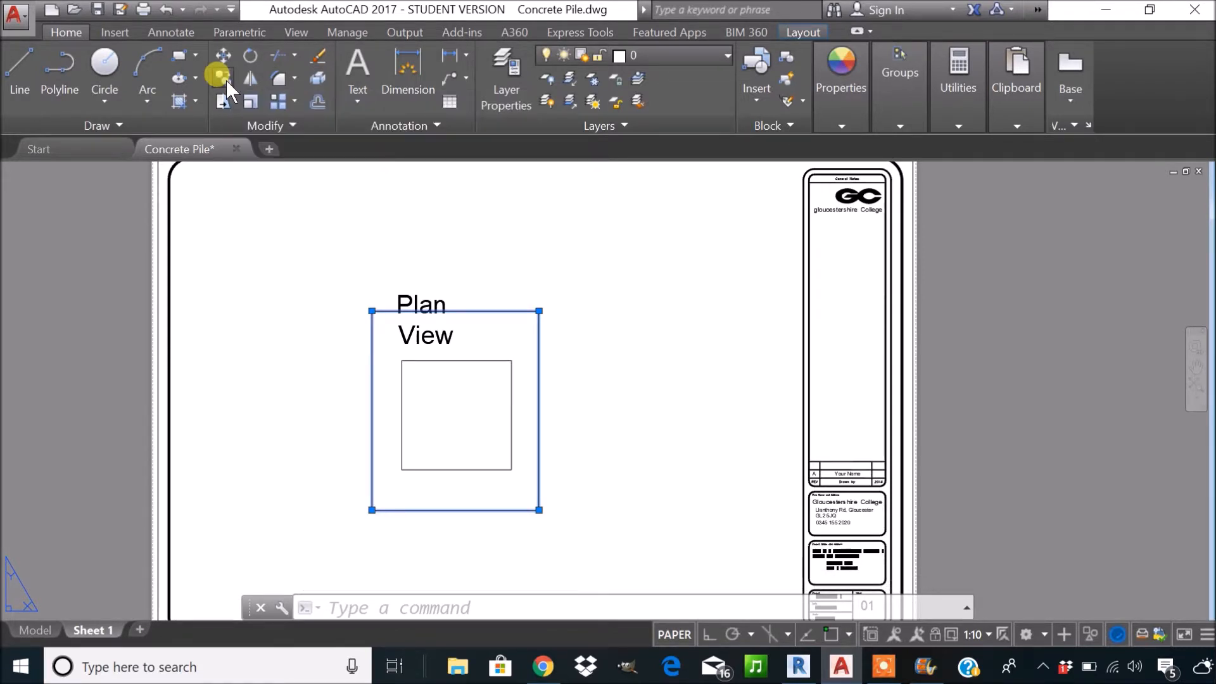
left_click(447, 413)
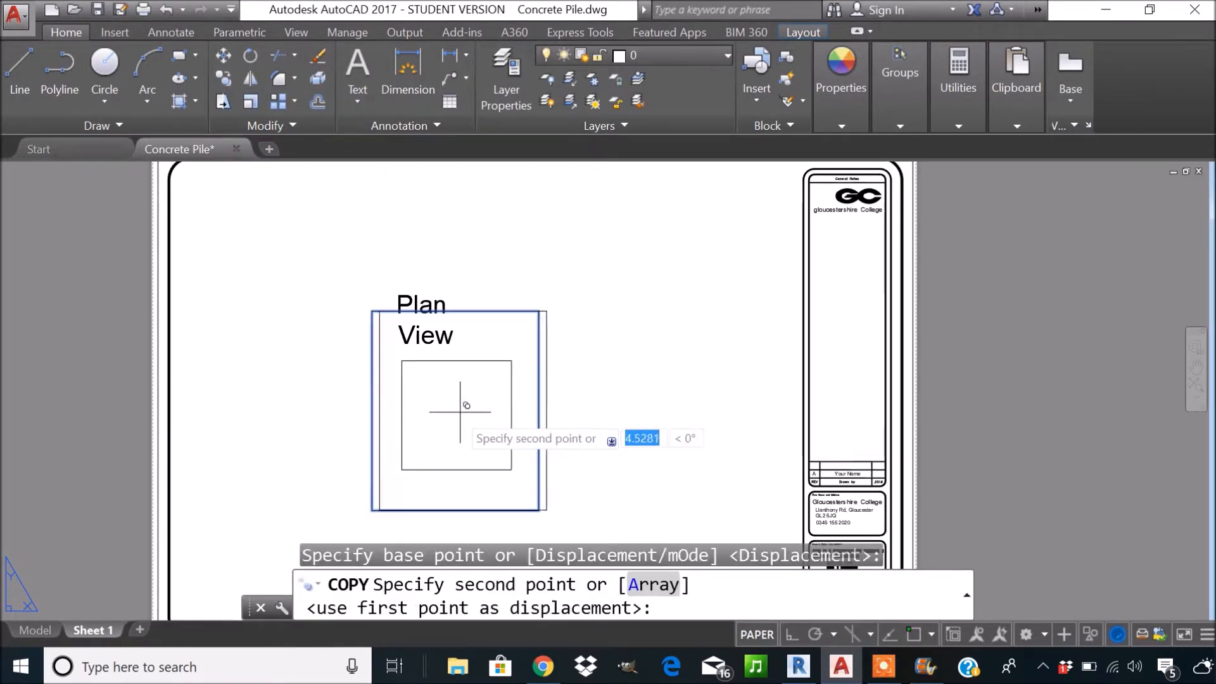
middle_click_drag(646, 421, 485, 359)
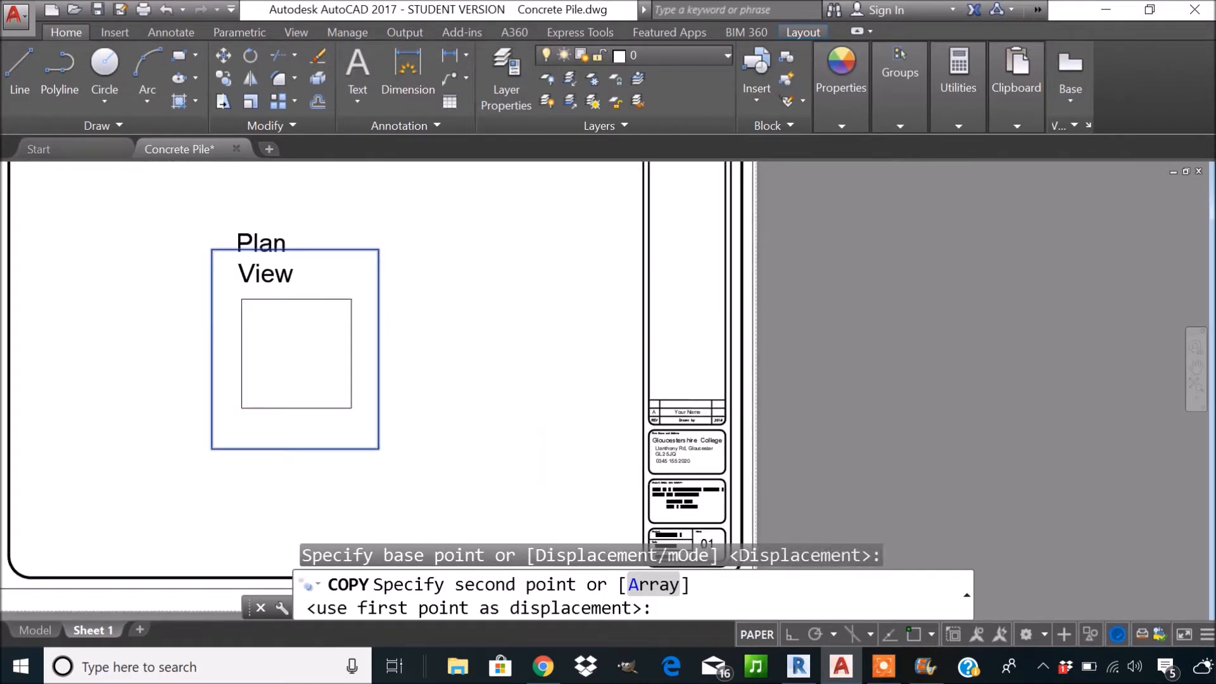
left_click(500, 353)
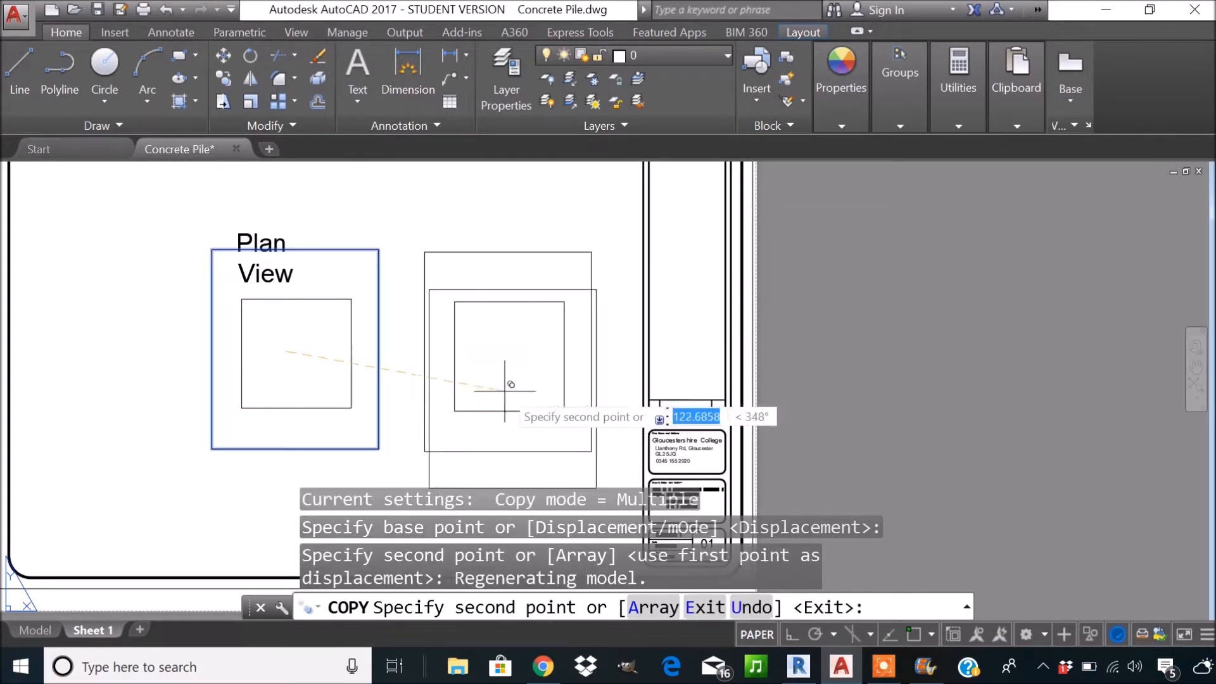
key("Escape")
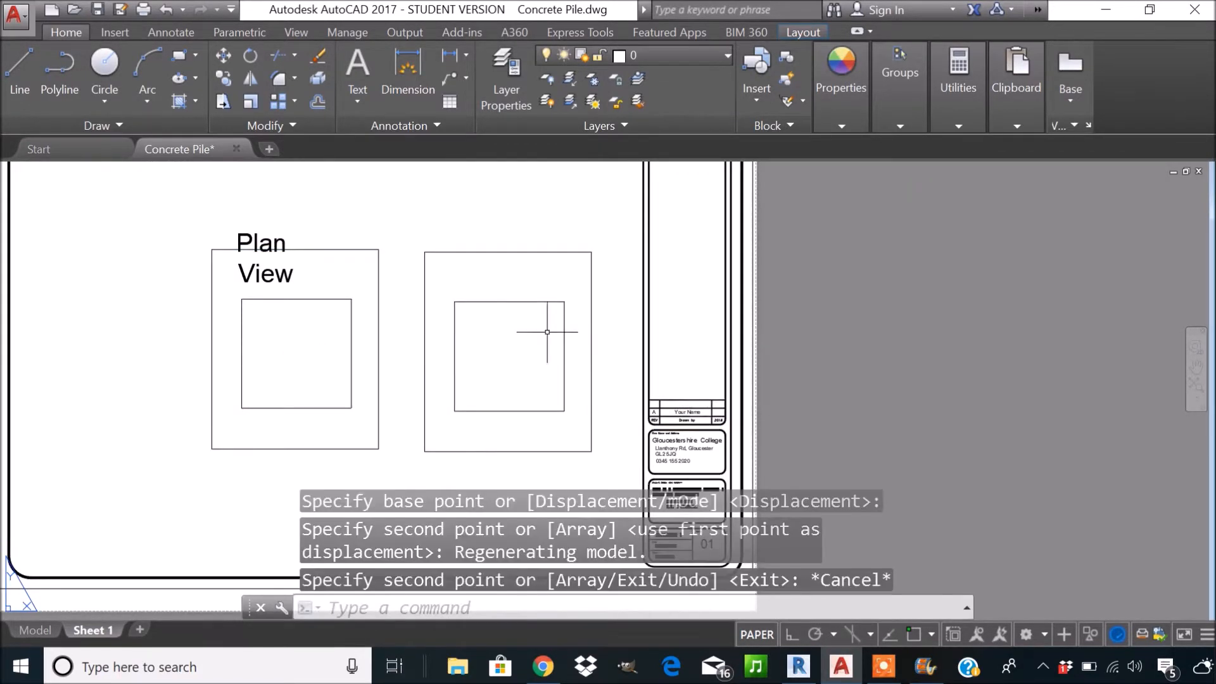
Shift the model view inside the copied viewport to show the upper part of the pile elevation, and return to paper space.
double_click(508, 341)
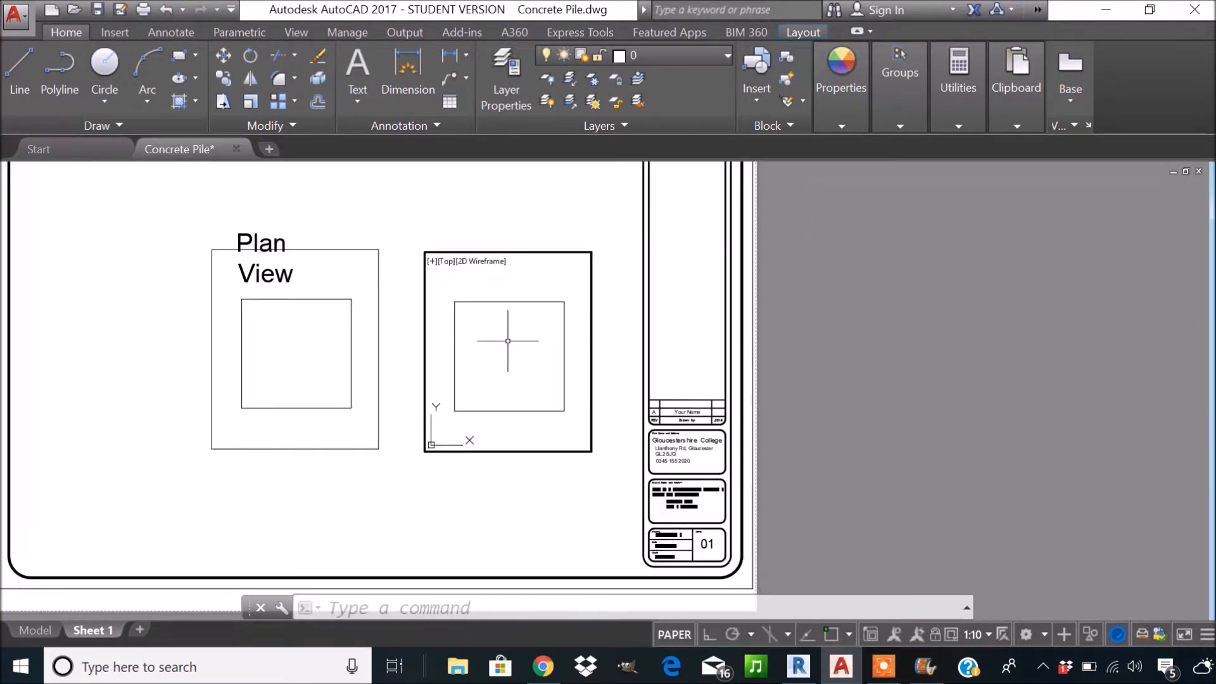
middle_click_drag(536, 329, 697, 428)
middle_click_drag(523, 372, 421, 291)
middle_click_drag(551, 353, 541, 314)
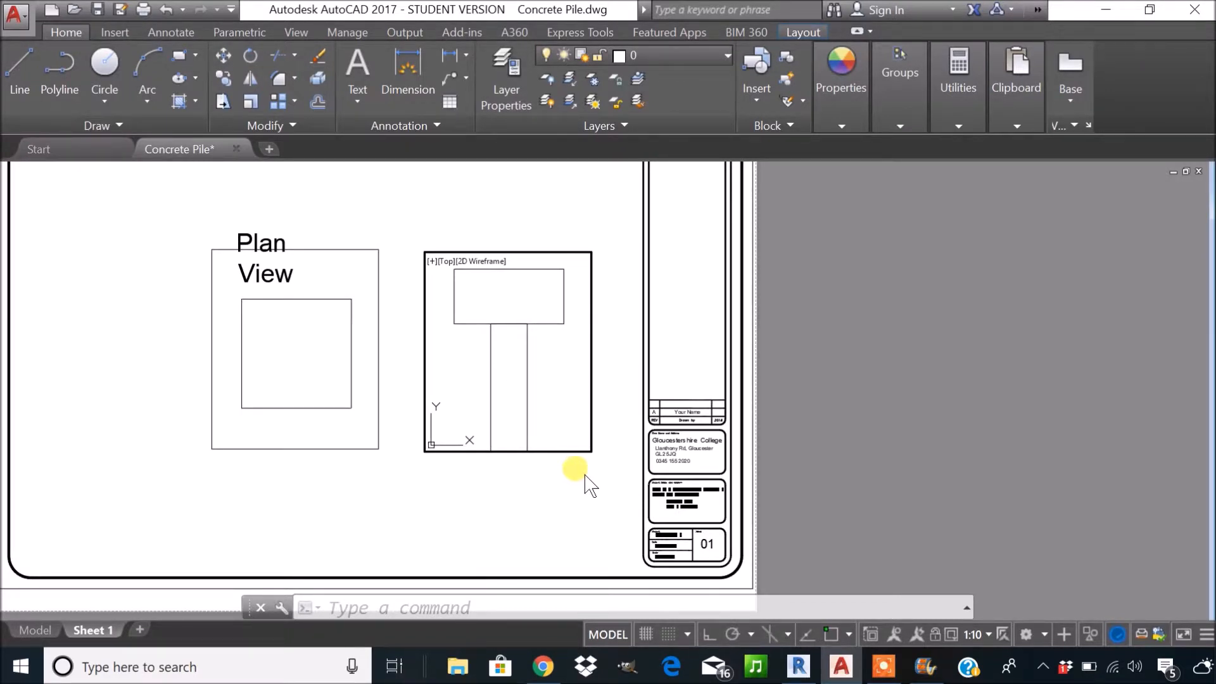
double_click(586, 498)
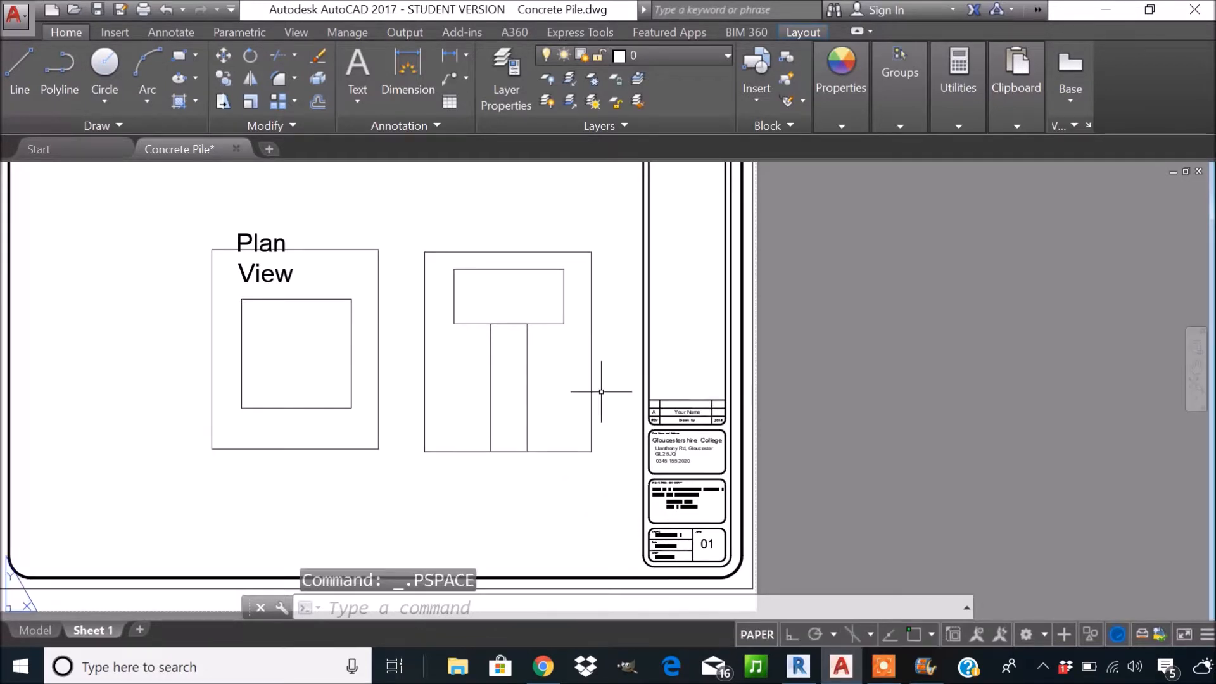
Move the elevation viewport up to just below the sheet's upper border, beside the title block.
middle_click_drag(611, 342, 592, 388)
middle_click_drag(618, 340, 650, 400)
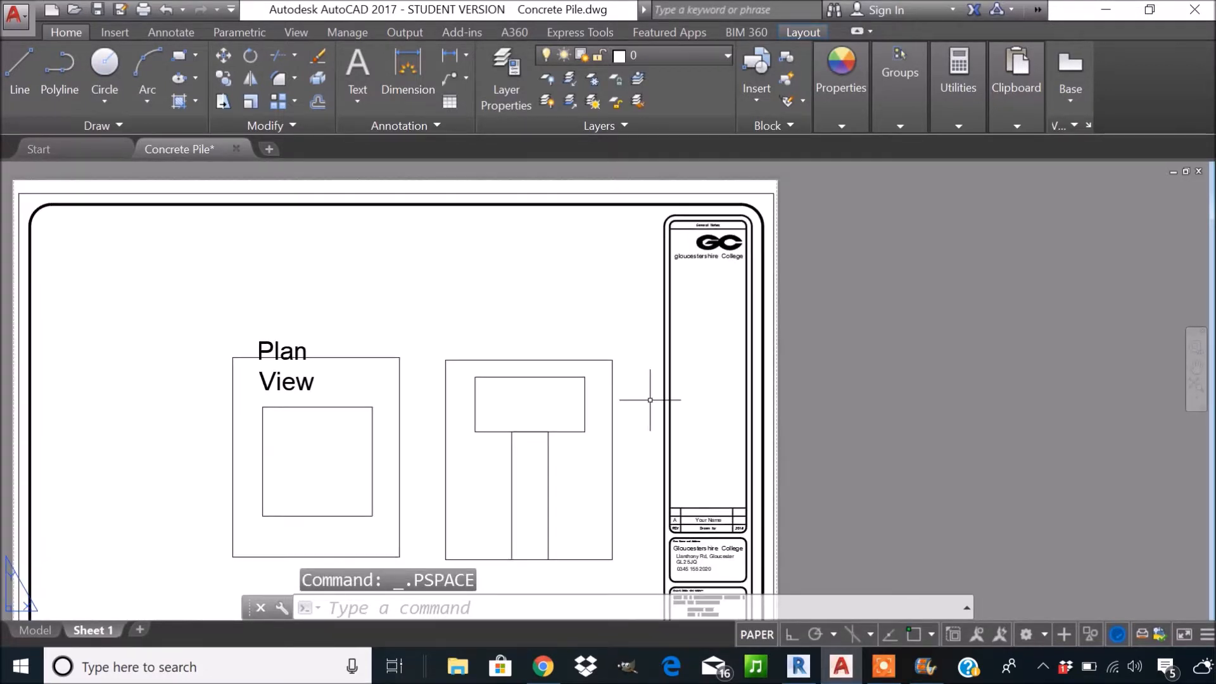
left_click(636, 380)
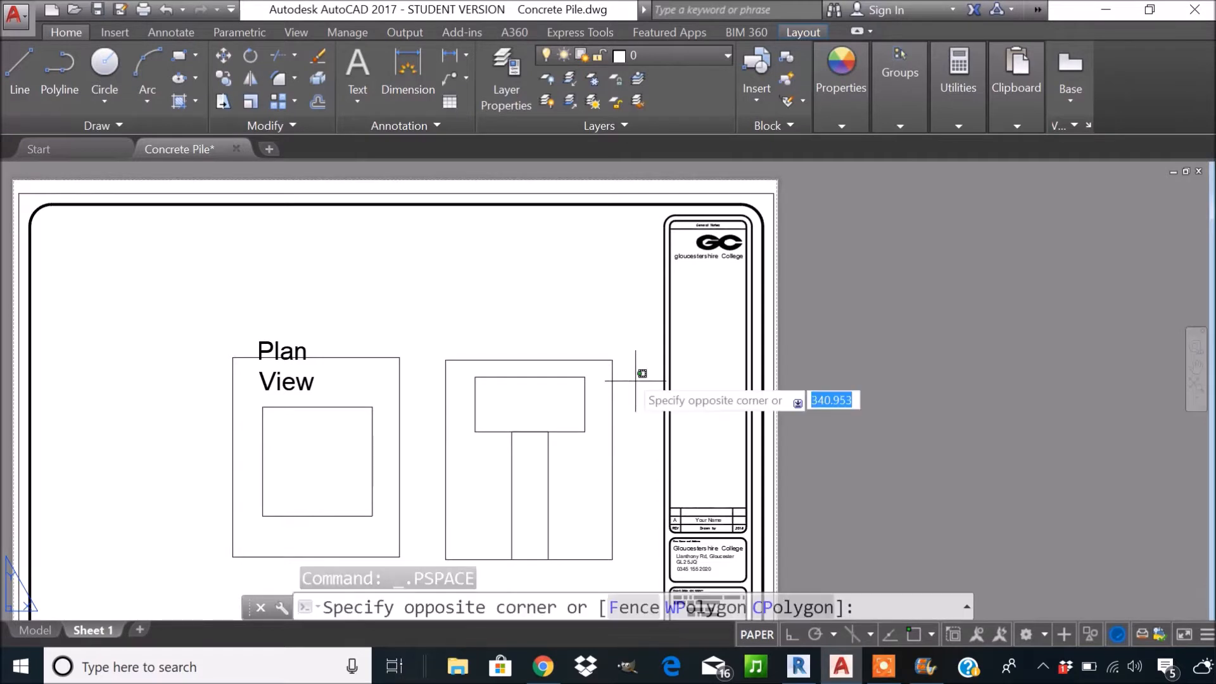
left_click(605, 343)
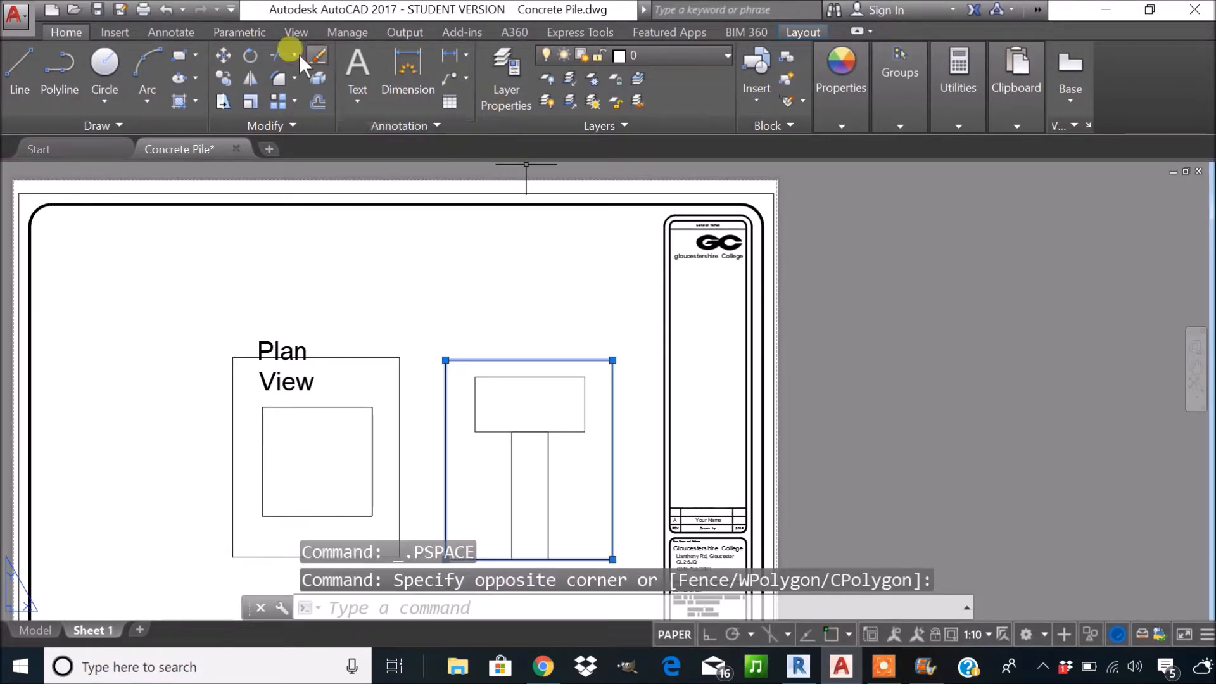
left_click(223, 54)
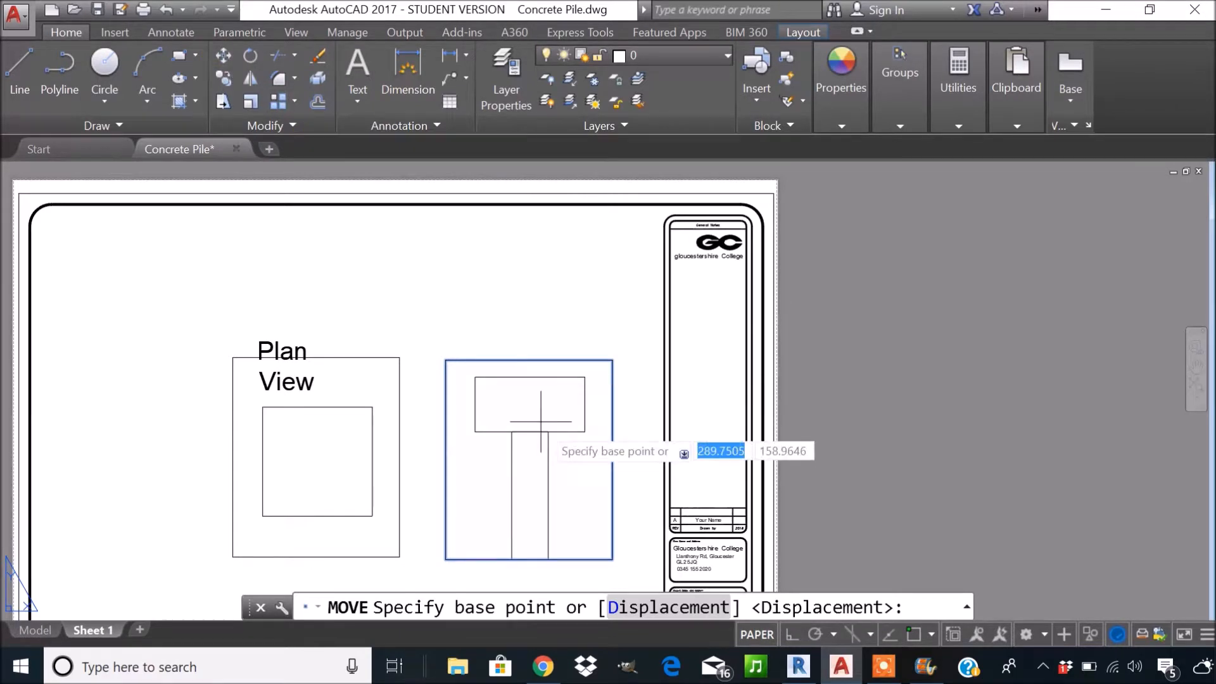
left_click(529, 403)
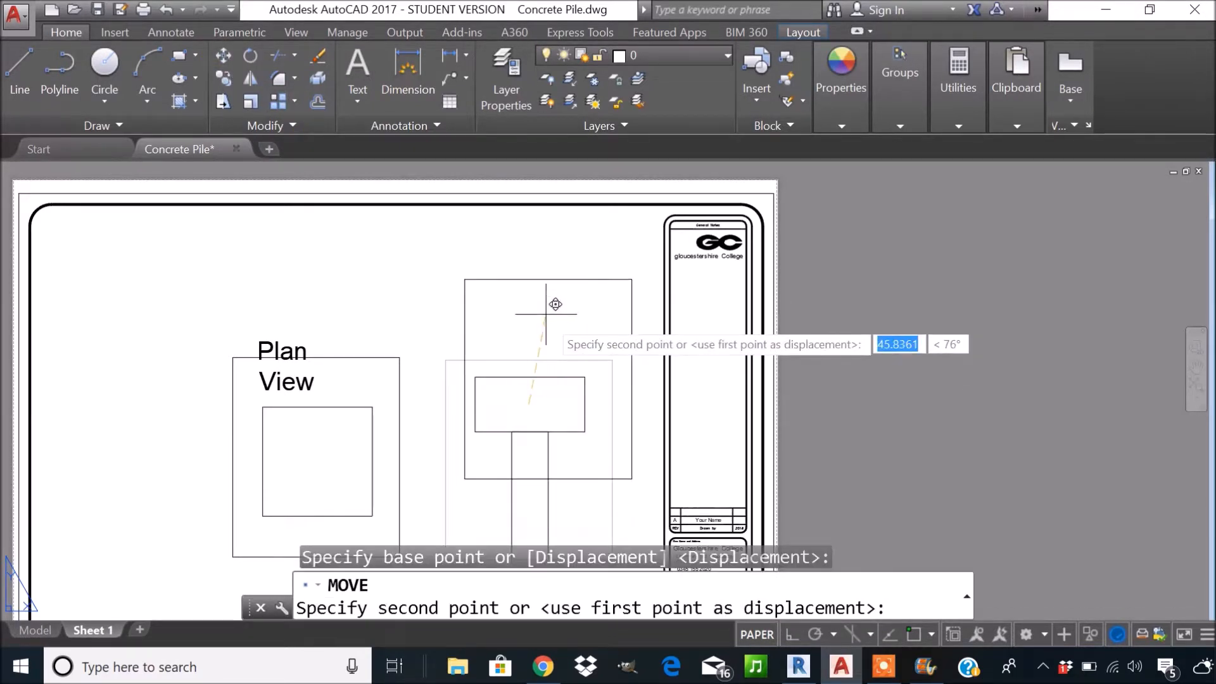
left_click(537, 259)
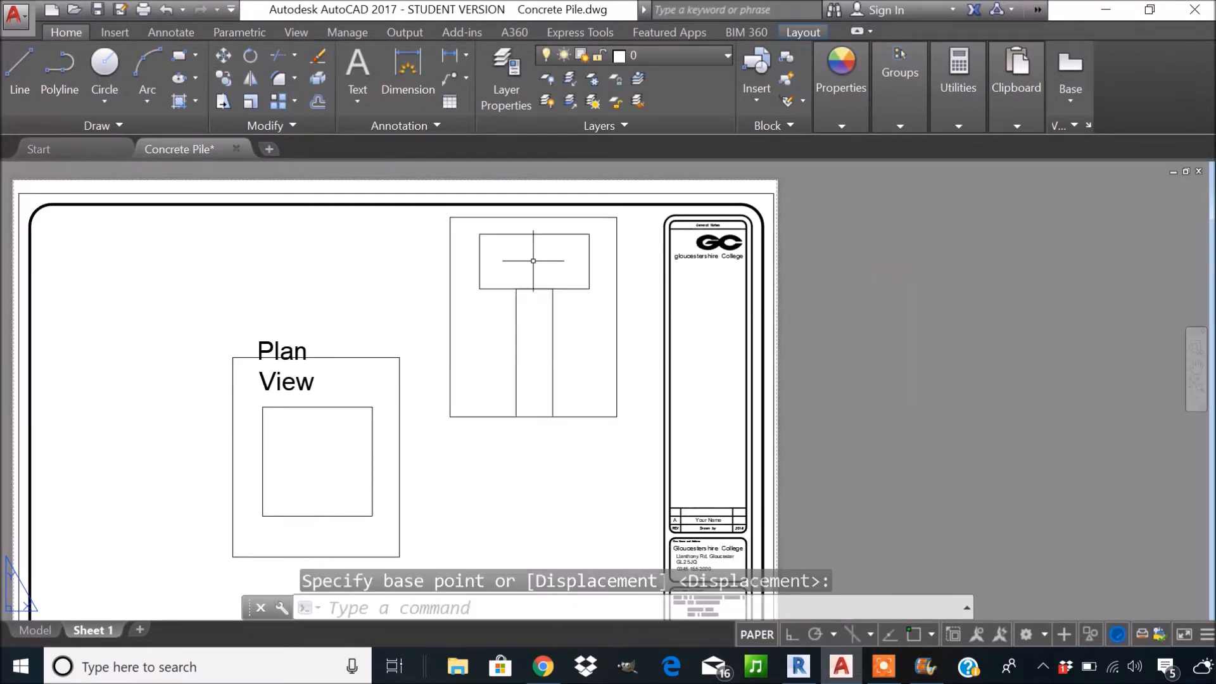
Stretch the elevation viewport from its lower-right corner down to just above the sheet's lower border, making it slightly wider.
left_click(624, 446)
left_click(604, 394)
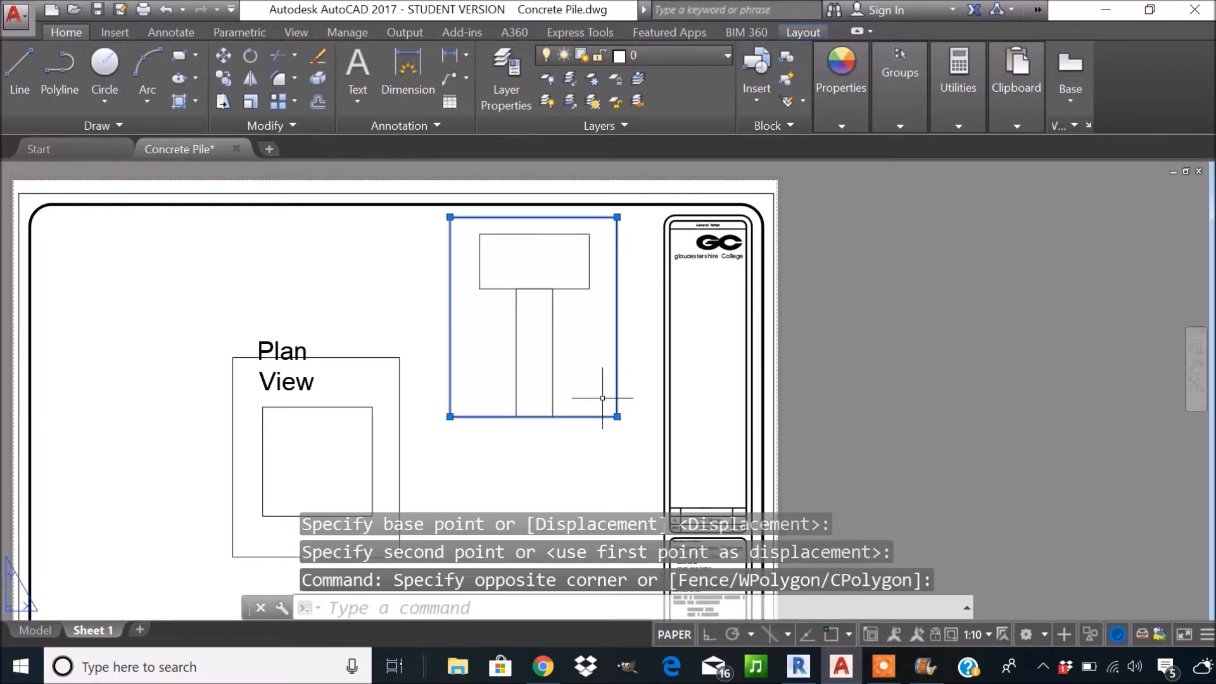
left_click(617, 416)
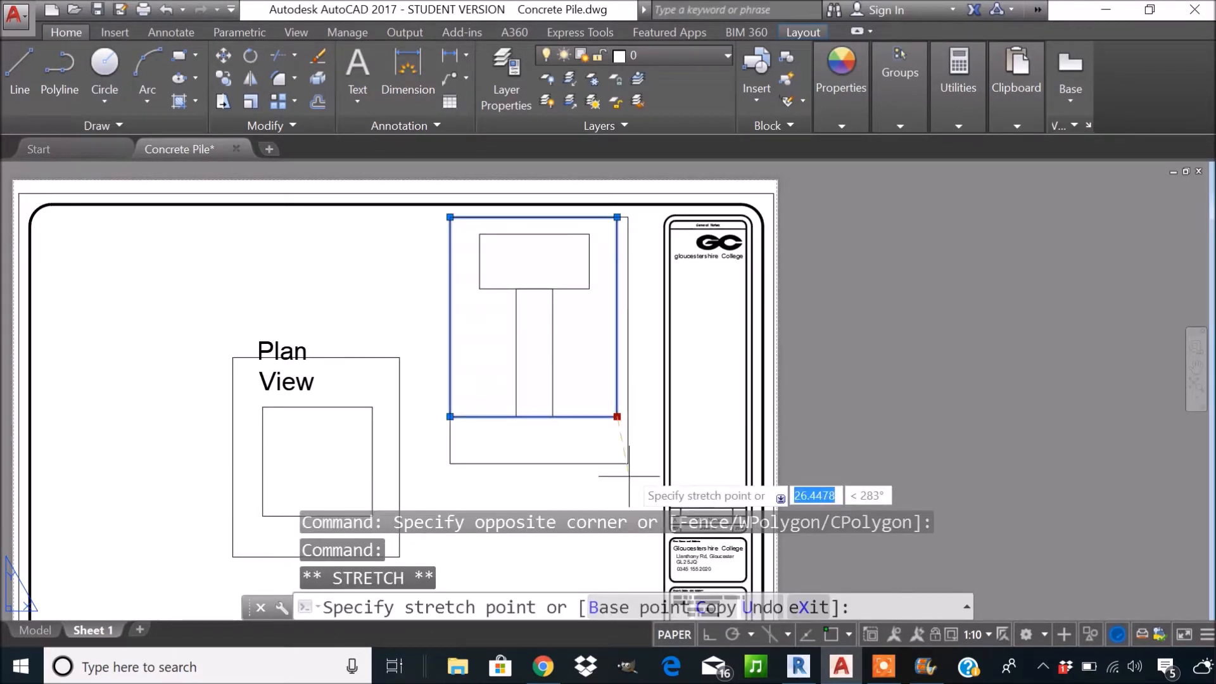
middle_click_drag(593, 562, 617, 399)
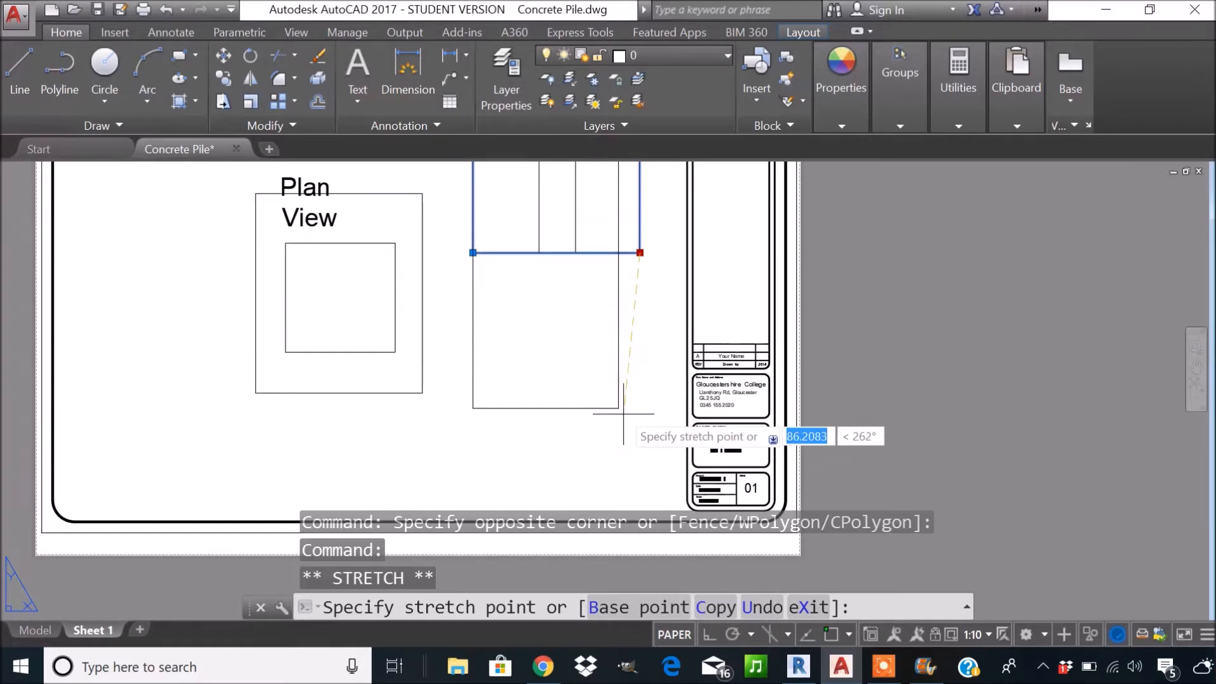
middle_click_drag(647, 477, 652, 420)
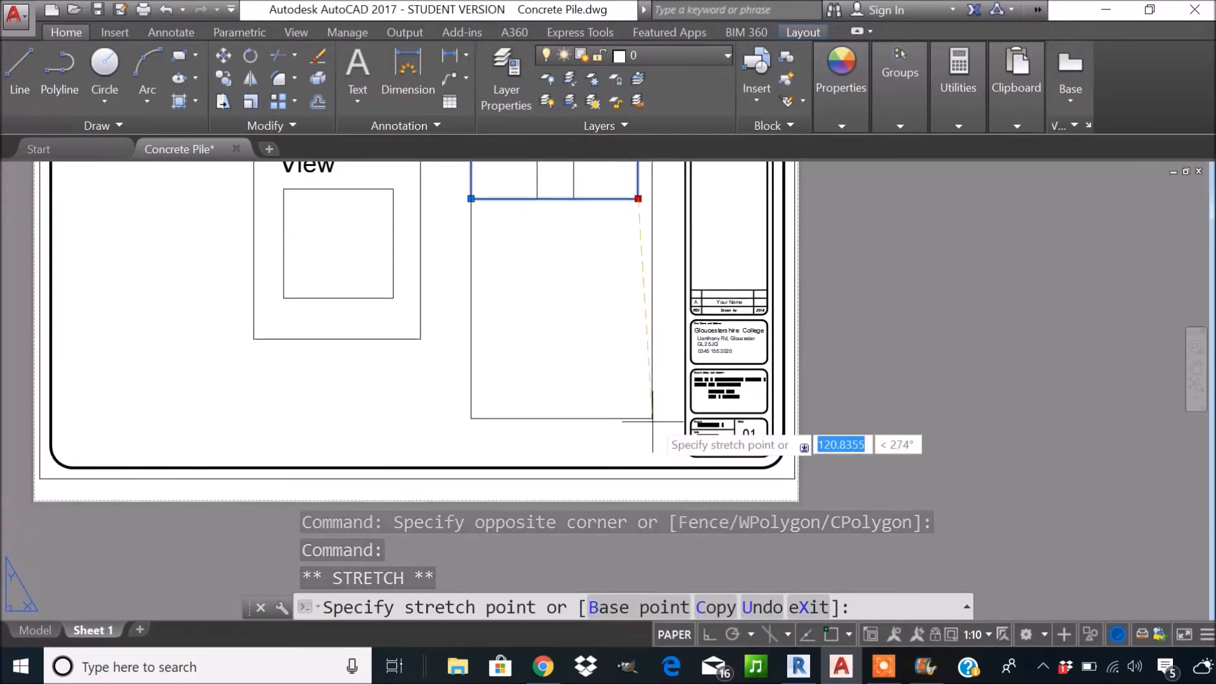
left_click(653, 466)
scroll(630, 337, "down", 4)
key("Escape")
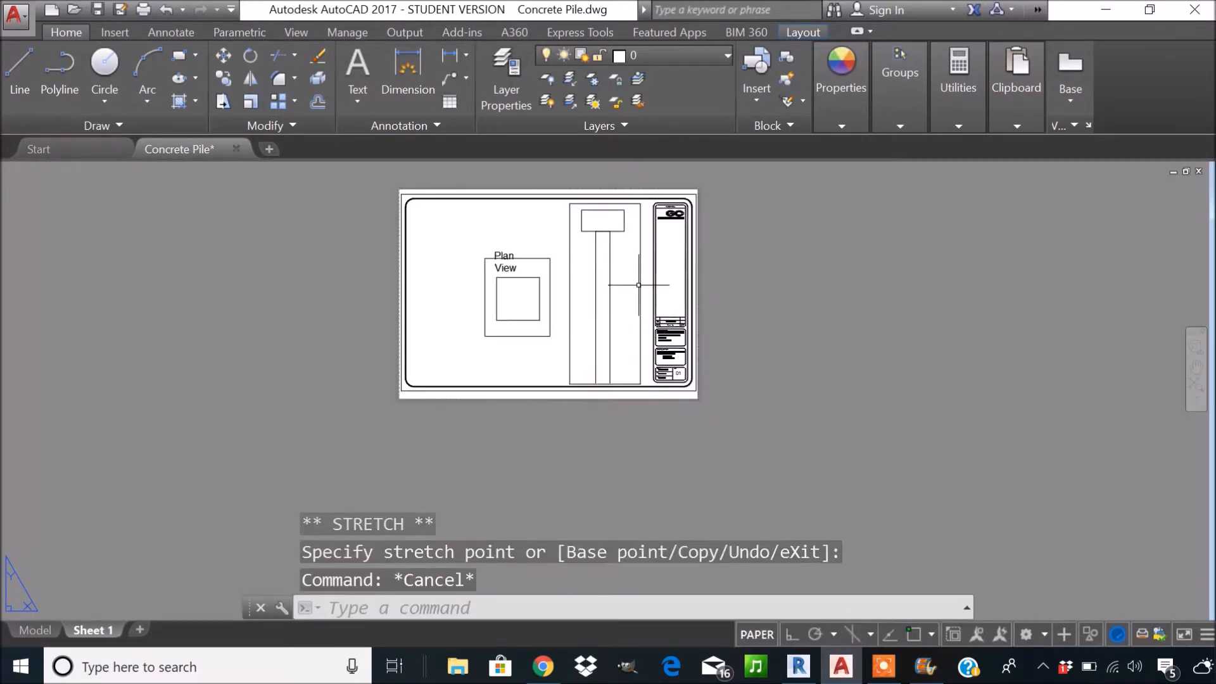
Activate the elevation viewport and set its scale to 1:30.
scroll(633, 298, "up", 3)
scroll(595, 295, "down", 2)
middle_click_drag(595, 296, 563, 284)
scroll(576, 286, "up", 2)
scroll(571, 290, "down", 2)
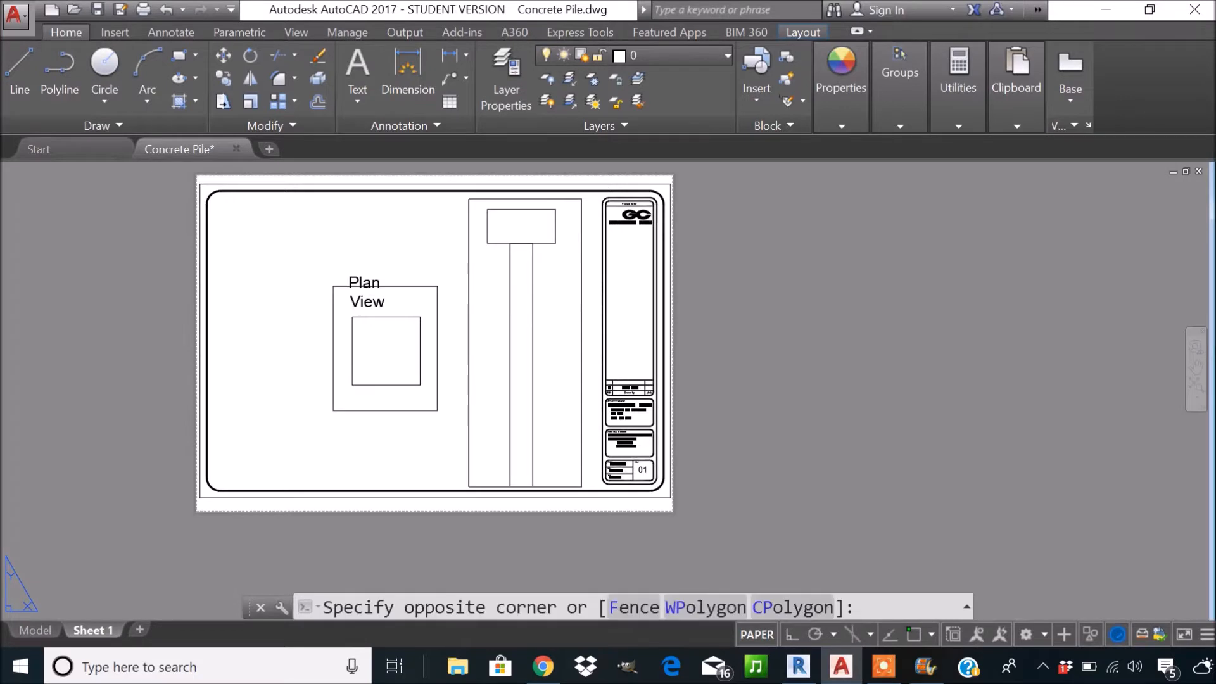
double_click(559, 309)
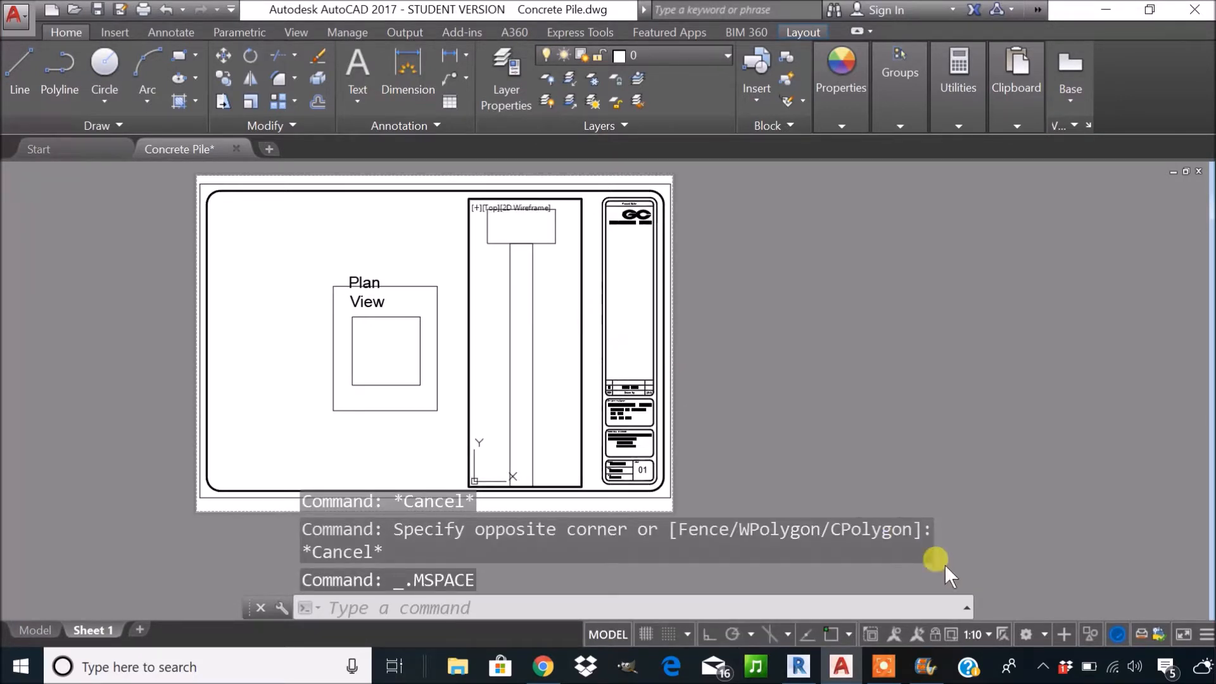
left_click(983, 636)
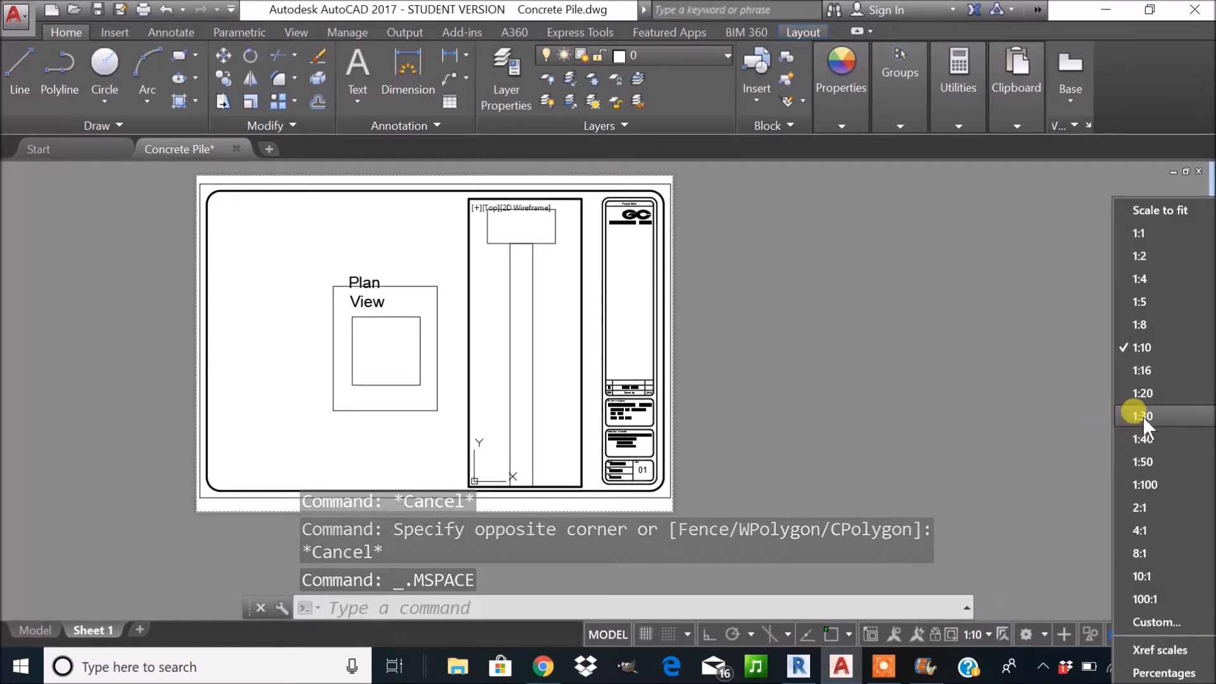
left_click(1143, 416)
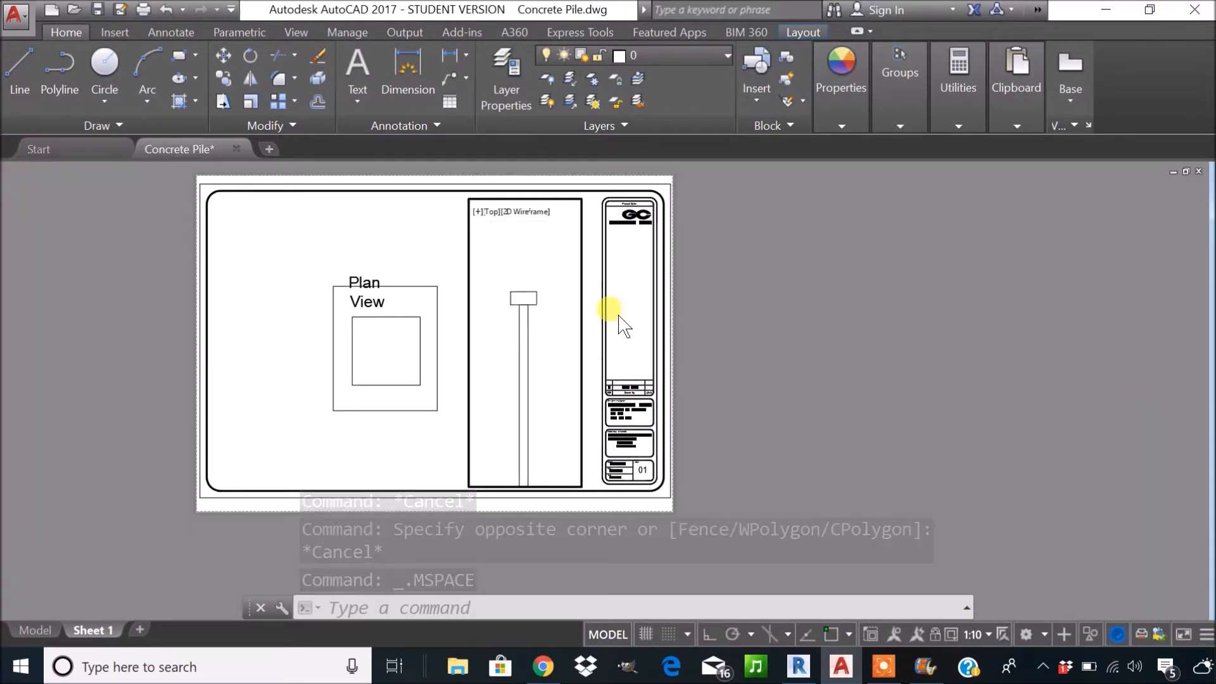
Shift the model view inside the elevation viewport upward to show the whole pile, and return to paper space.
middle_click_drag(545, 394, 545, 330)
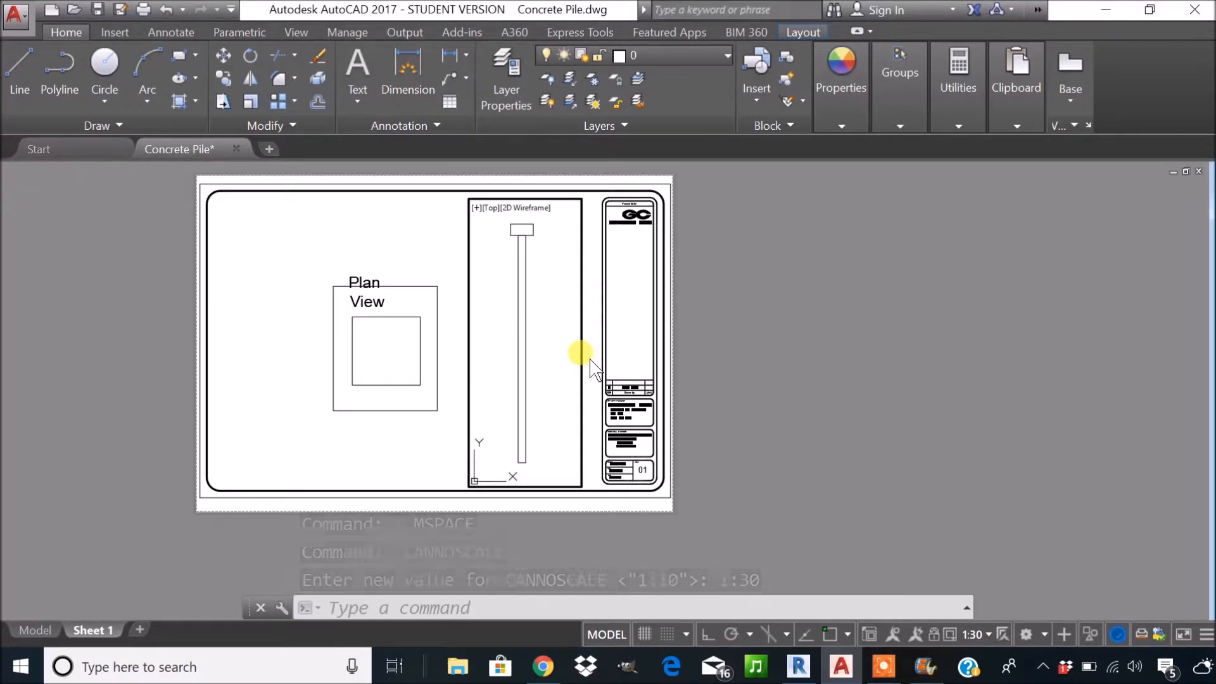
double_click(580, 352)
key("Escape")
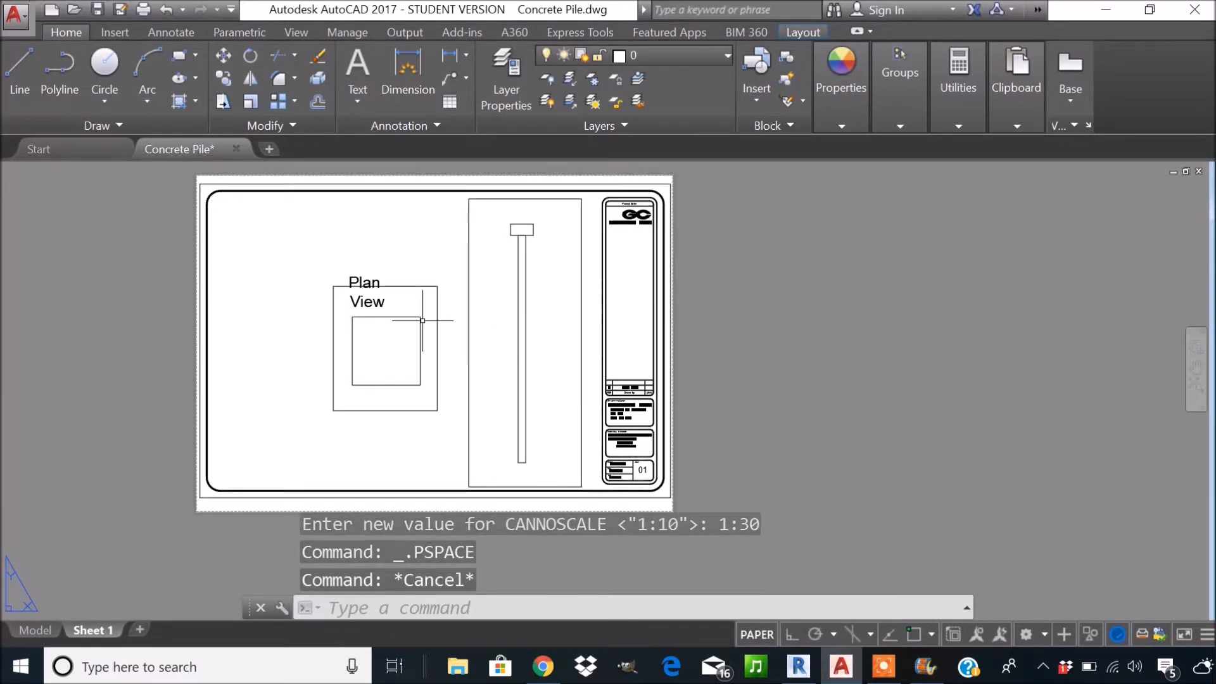
Widen the Plan View label's text box by about 38 units so the words fit on one line.
scroll(375, 290, "up", 4)
middle_click_drag(387, 302, 354, 330)
left_click(360, 293)
left_click(409, 281)
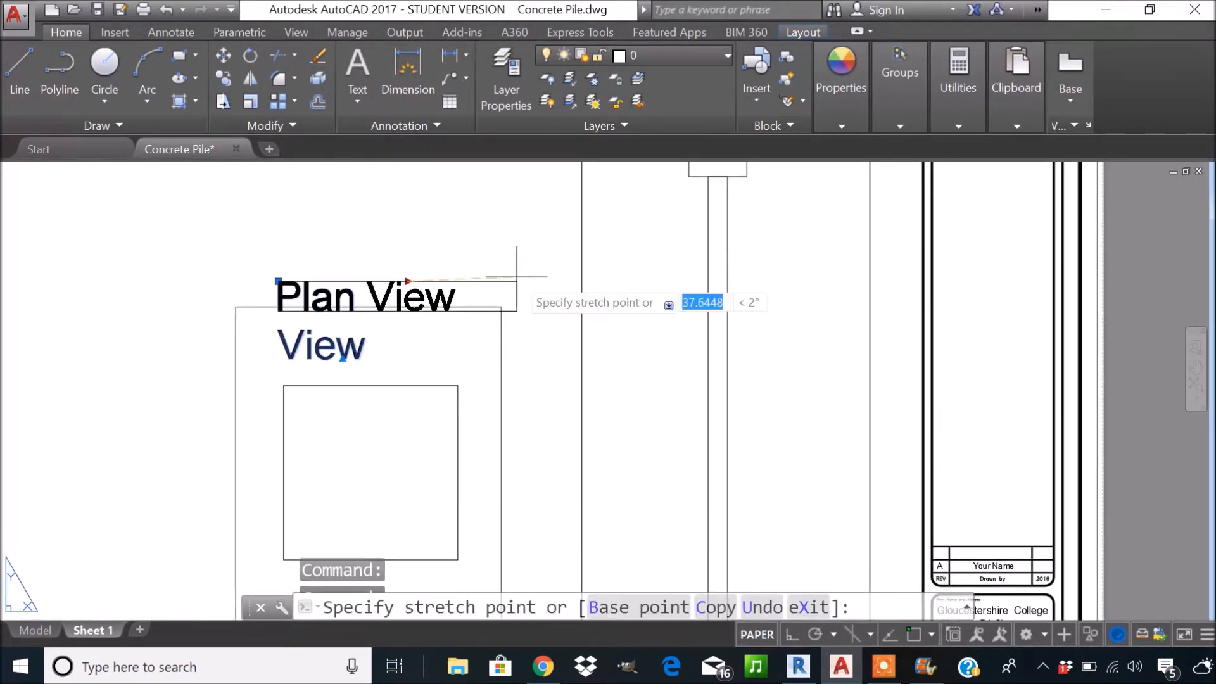
left_click(517, 276)
key("Escape")
Copy the Plan View label to the upper part of the elevation viewport, just above the pile cap.
left_click(380, 296)
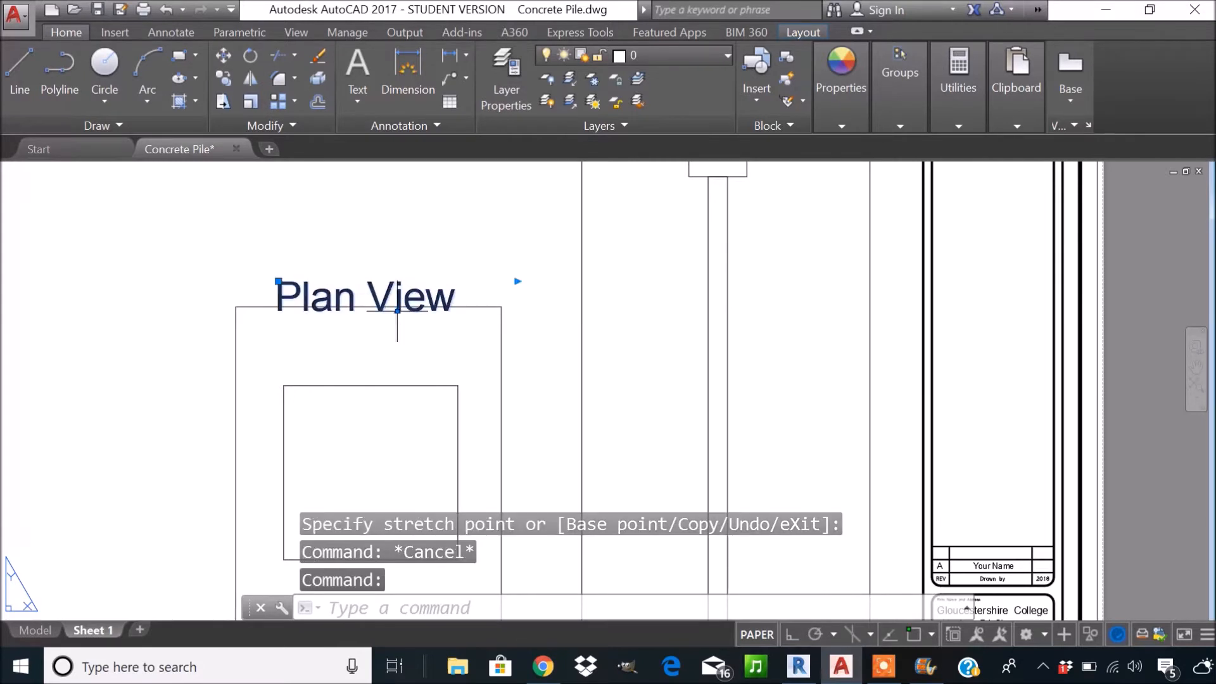
left_click(223, 78)
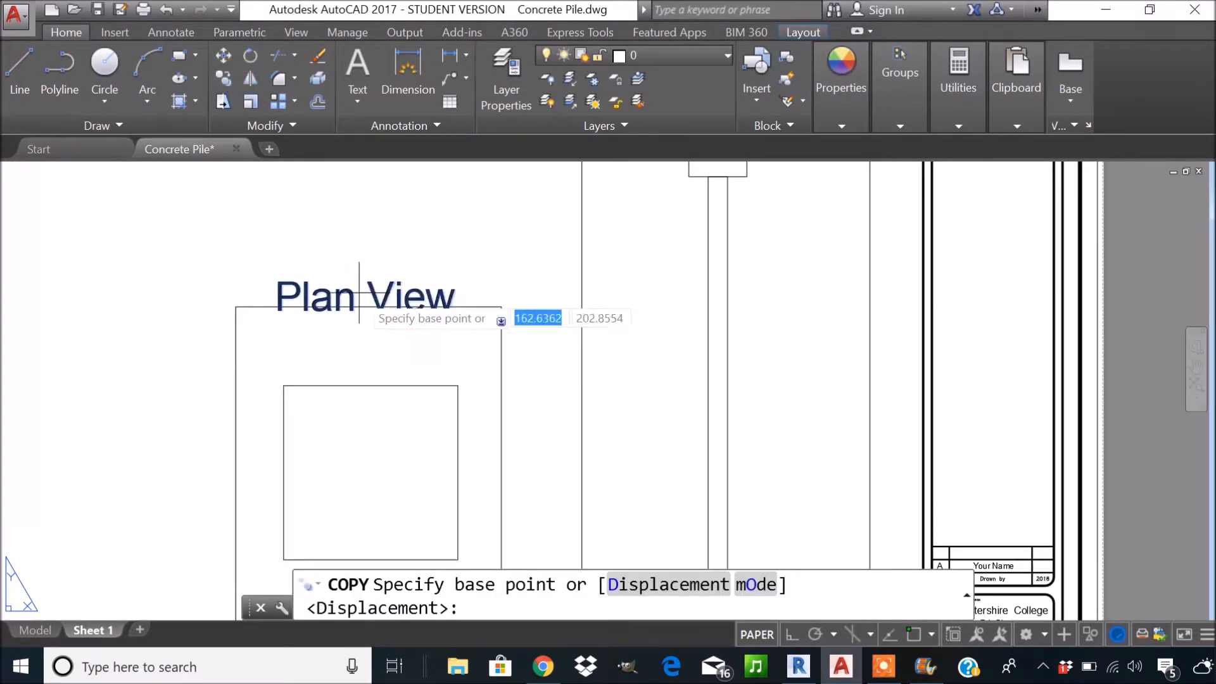
left_click(370, 290)
scroll(371, 290, "down", 4)
scroll(475, 226, "up", 2)
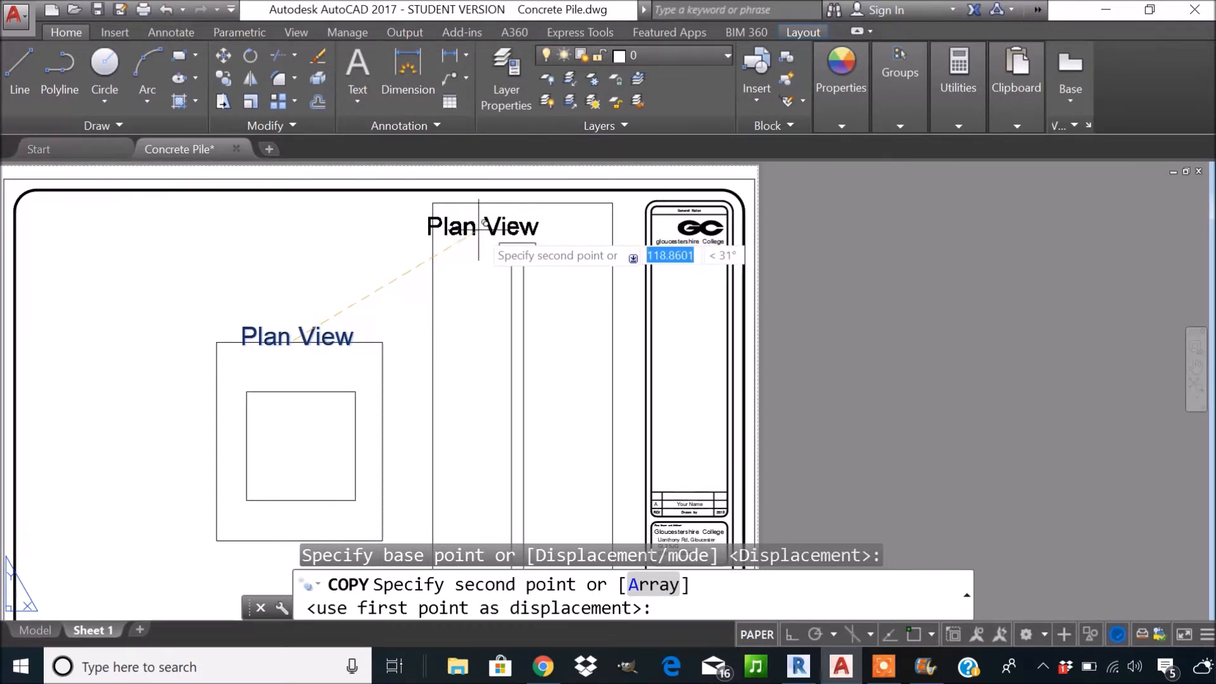
left_click(477, 227)
key("Escape")
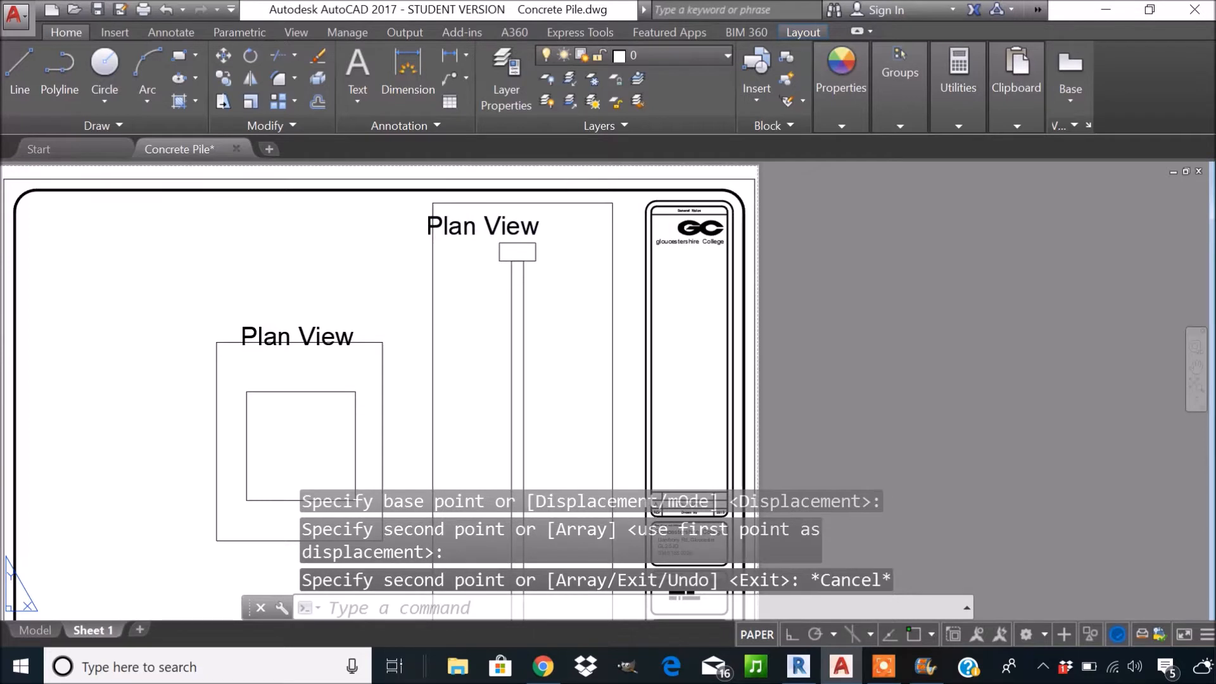
Stretch the elevation viewport's upper edge down to between the copied label and the pile cap.
left_click(612, 204)
scroll(612, 203, "up", 2)
left_click(611, 200)
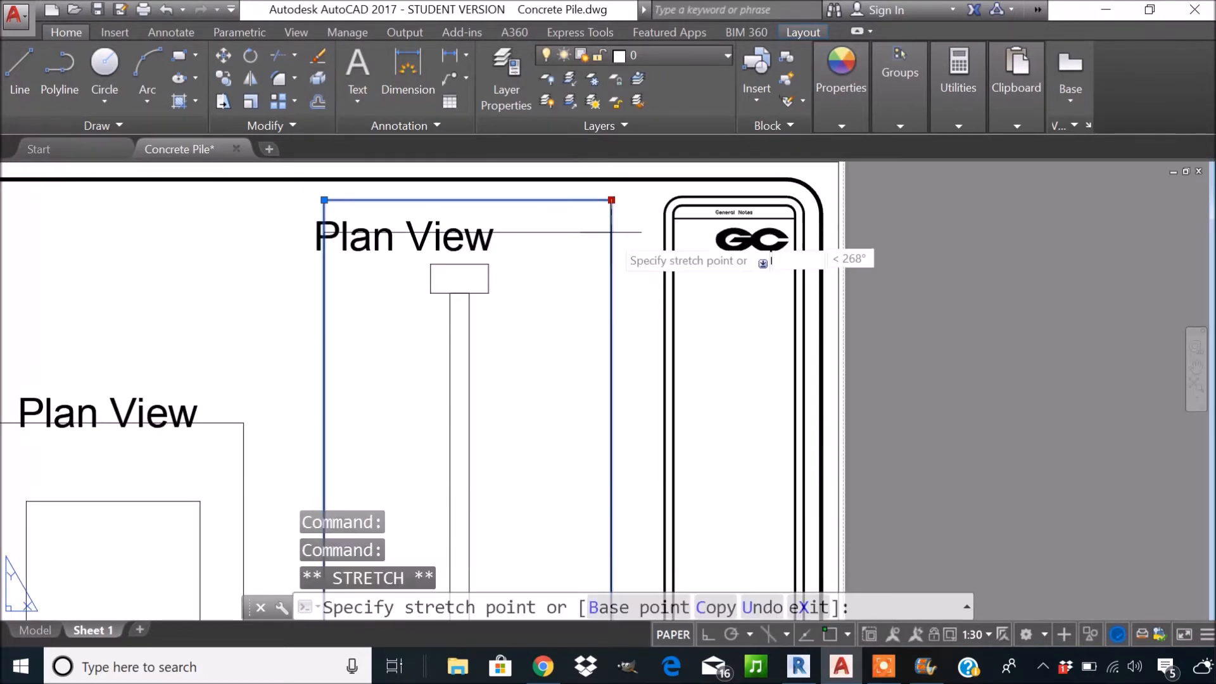
key("Escape")
Stretch the elevation viewport's lower edge up to just below the foot of the pile.
scroll(609, 257, "down", 3)
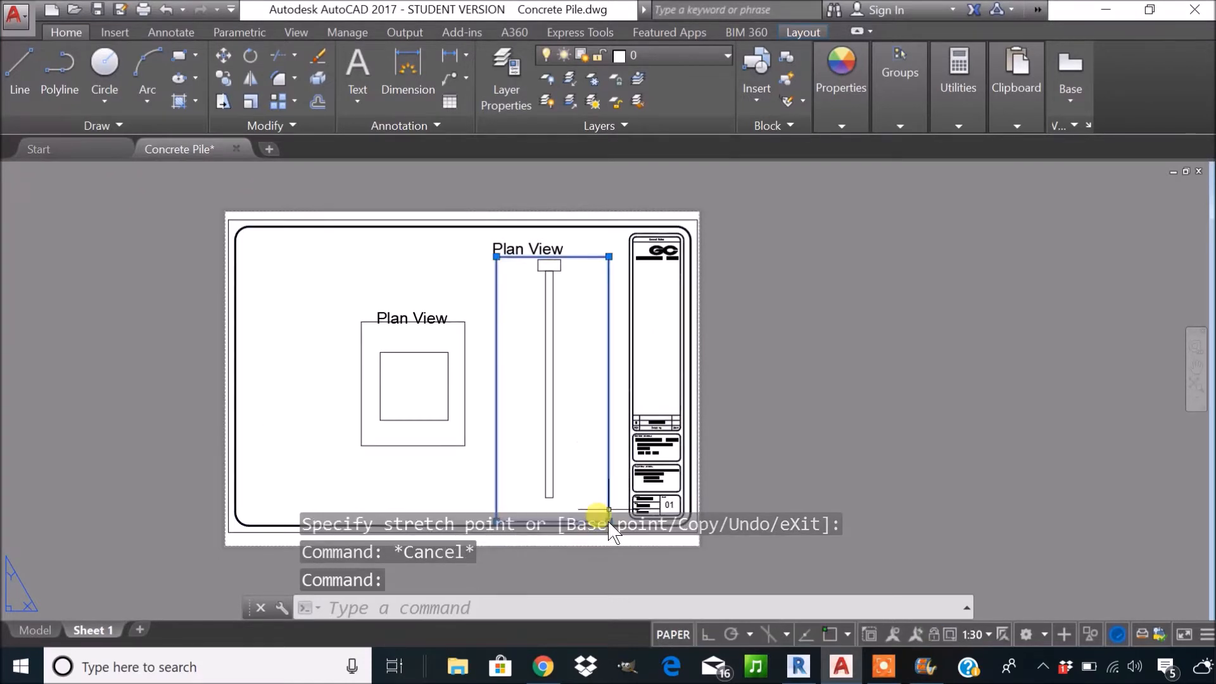
middle_click_drag(610, 508, 605, 454)
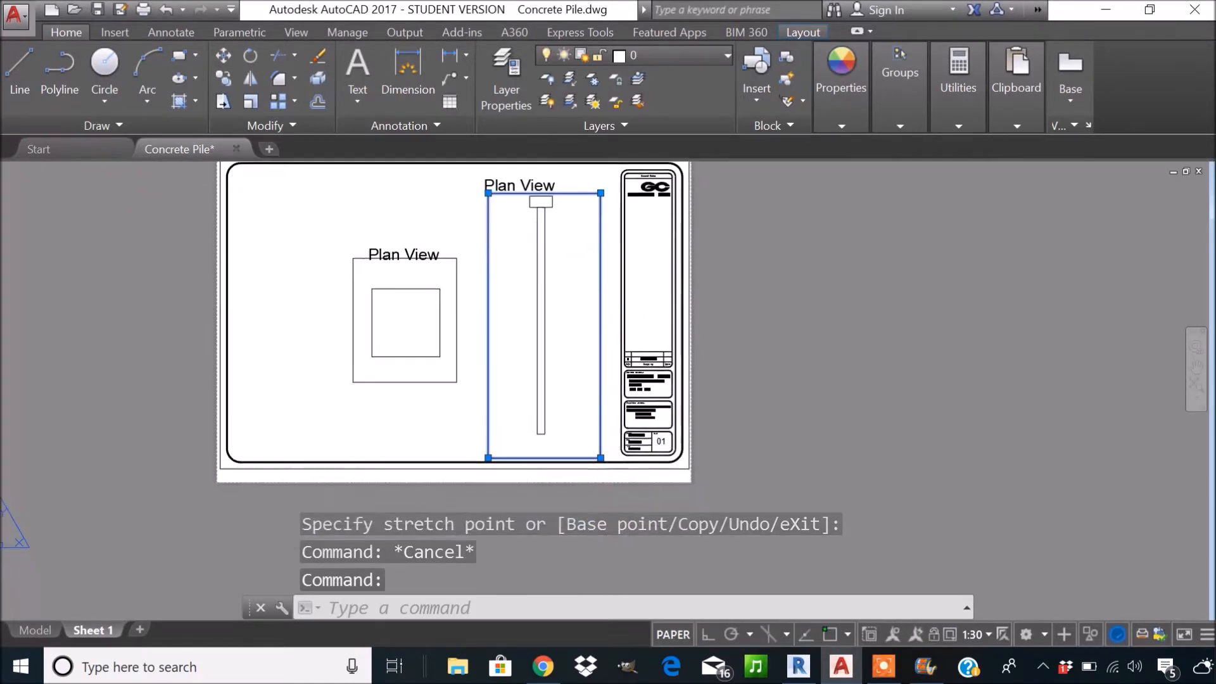
left_click(600, 457)
scroll(601, 458, "up", 2)
key("Escape")
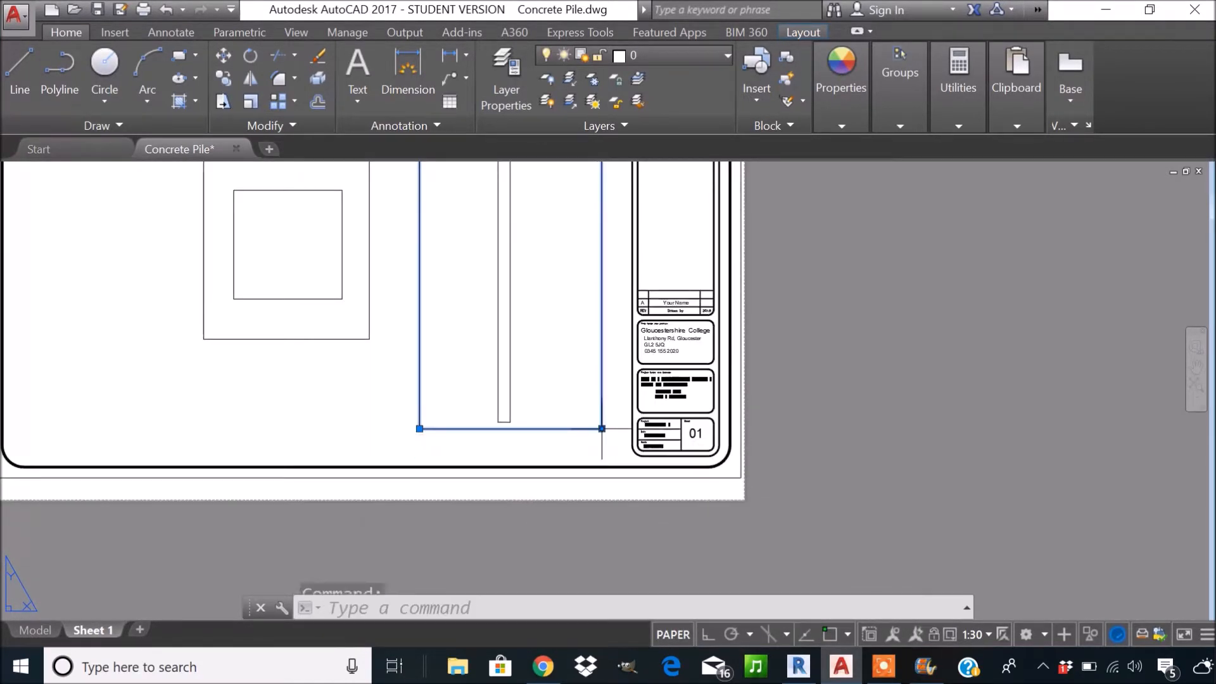
Change the text of the copied label above the elevation viewport to "Elevation".
scroll(600, 458, "down", 5)
scroll(638, 314, "up", 5)
middle_click_drag(638, 314, 585, 310)
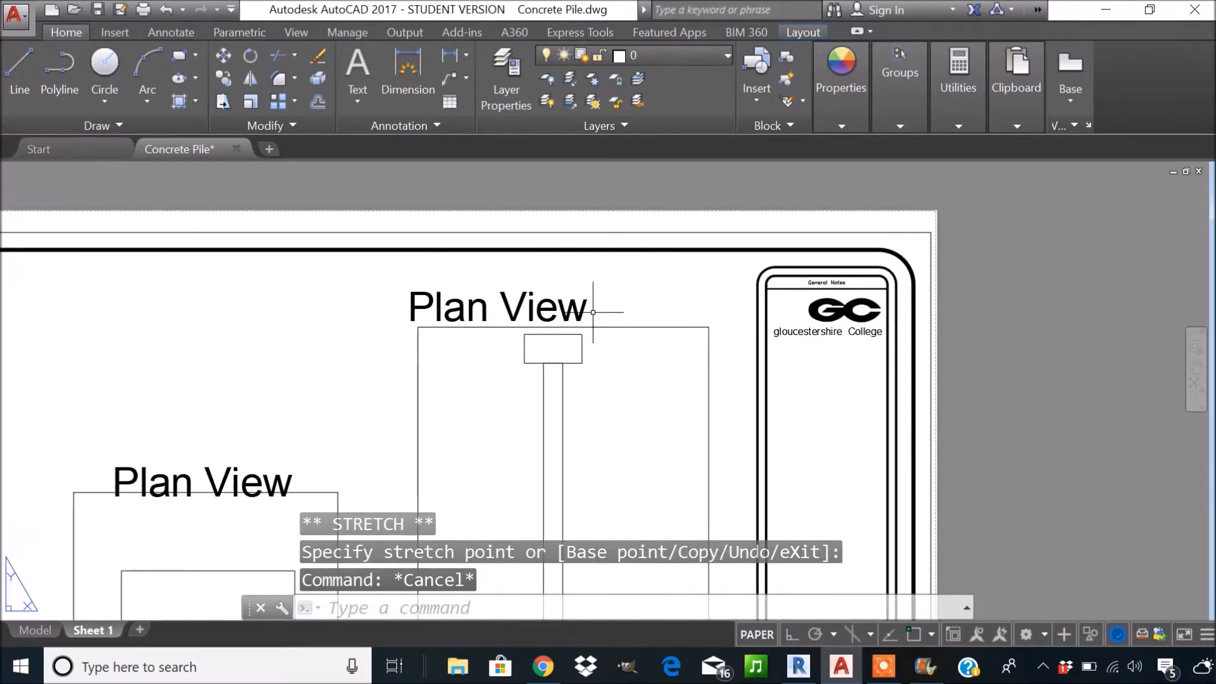
double_click(599, 312)
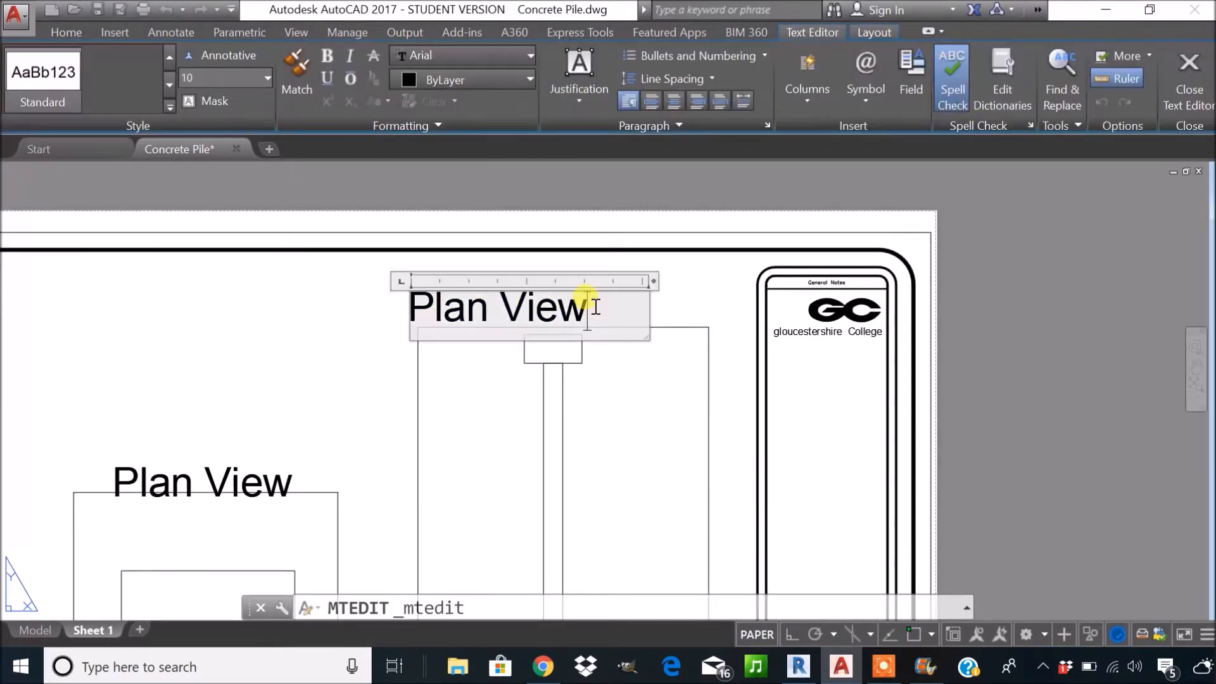
left_click_drag(596, 305, 413, 293)
type("Elevatio")
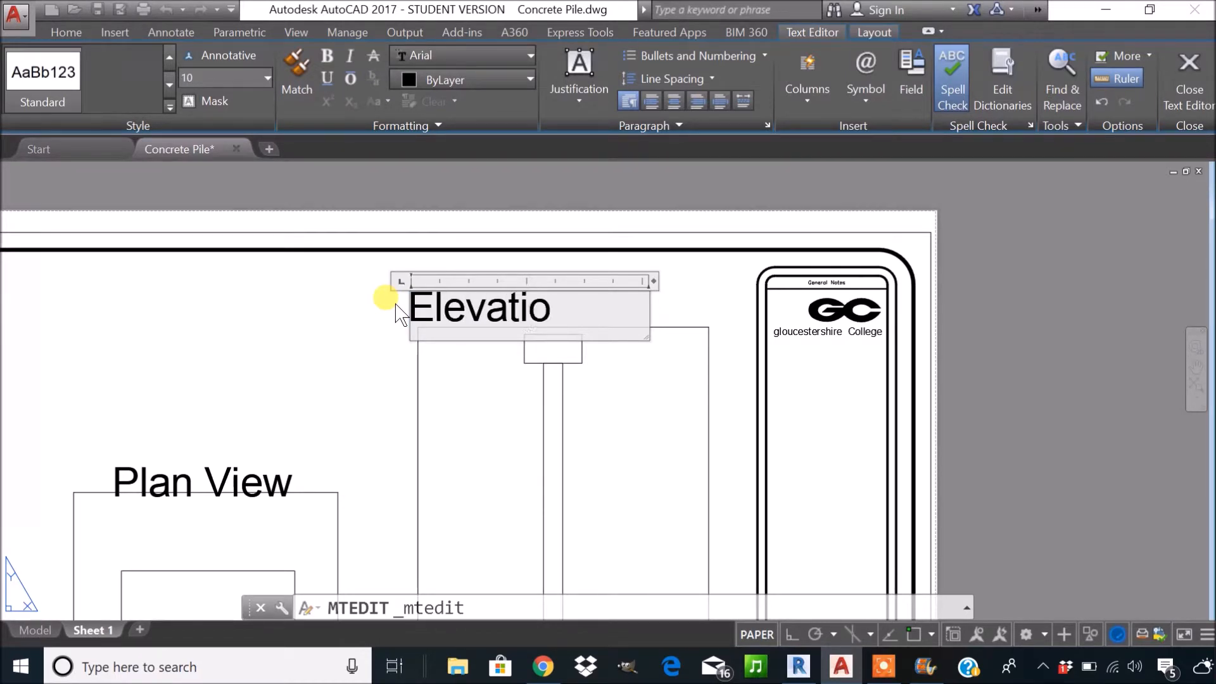
left_click(381, 404)
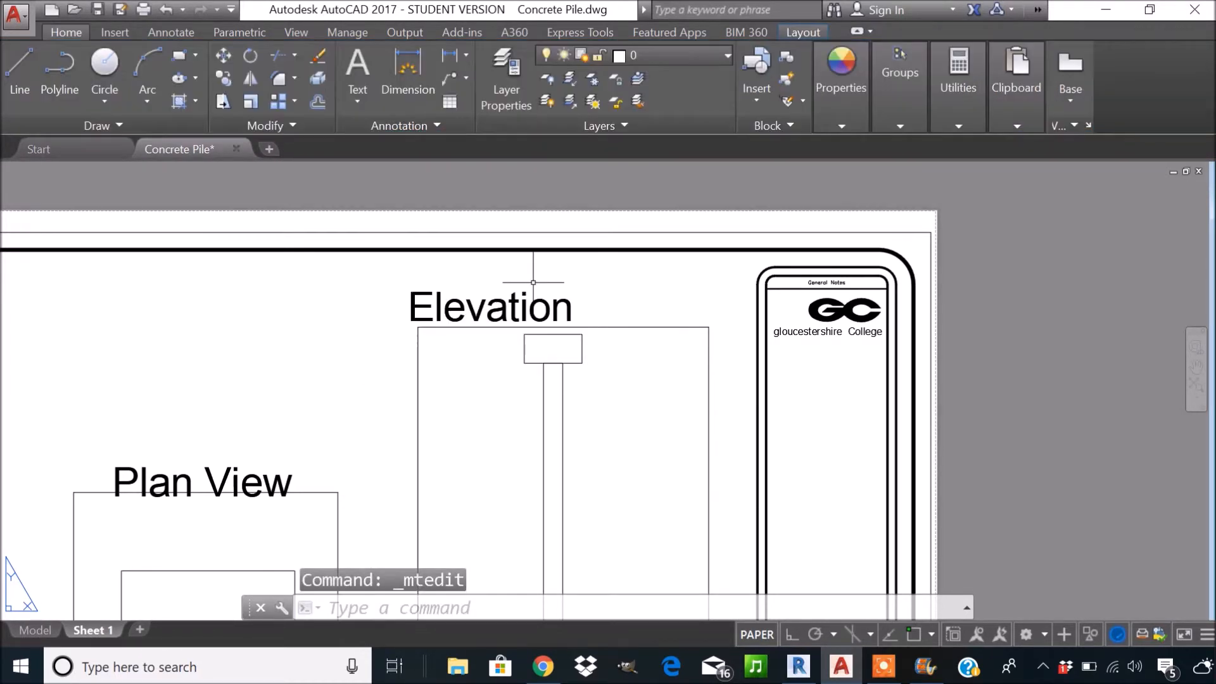
Move the plan viewport together with its Plan View label about 70 units to the left and slightly up on the sheet.
scroll(571, 288, "down", 4)
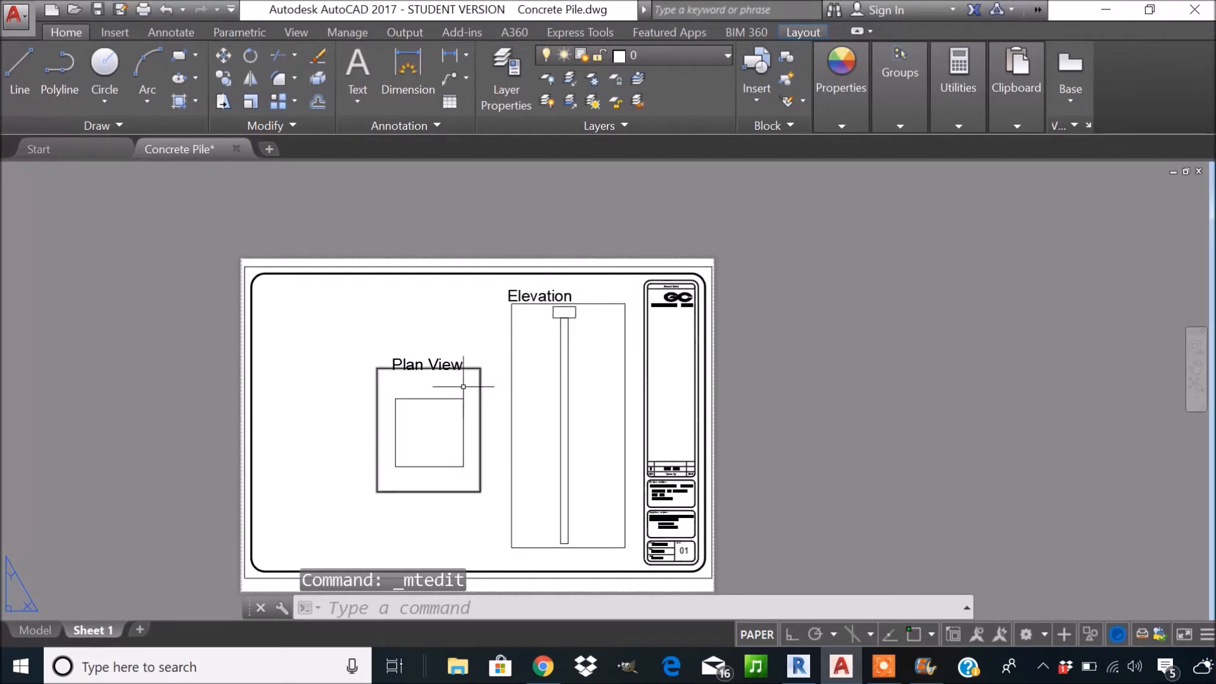
scroll(459, 390, "up", 2)
left_click(505, 425)
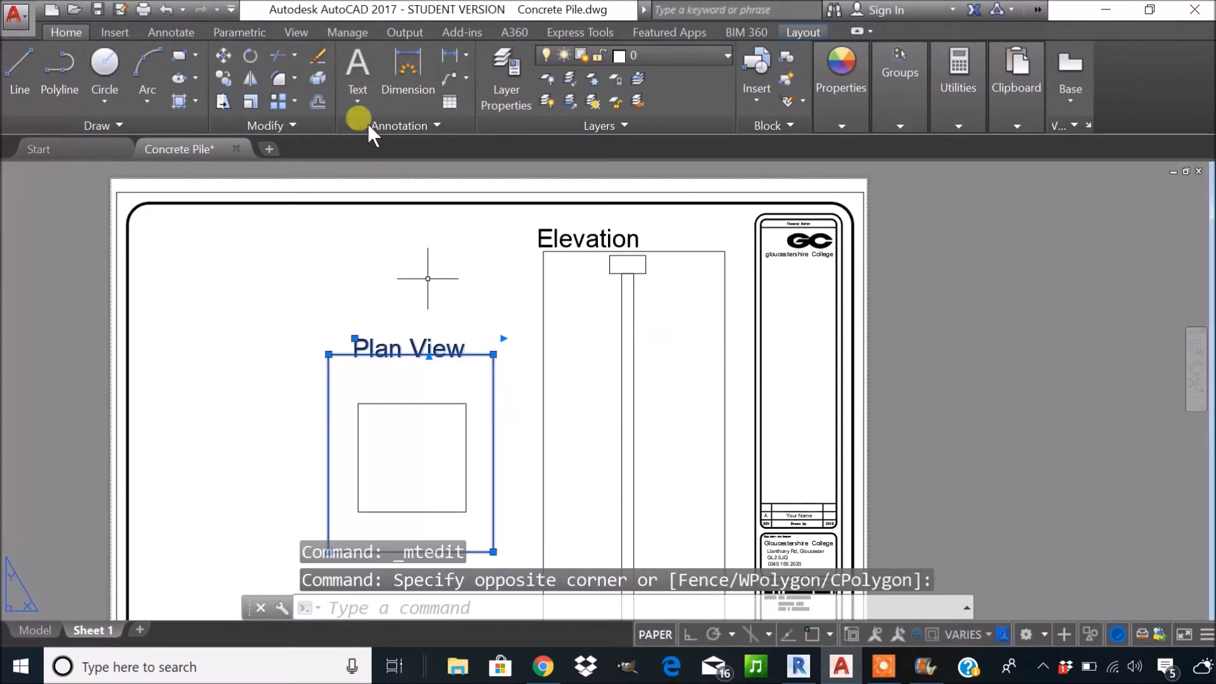
left_click(221, 50)
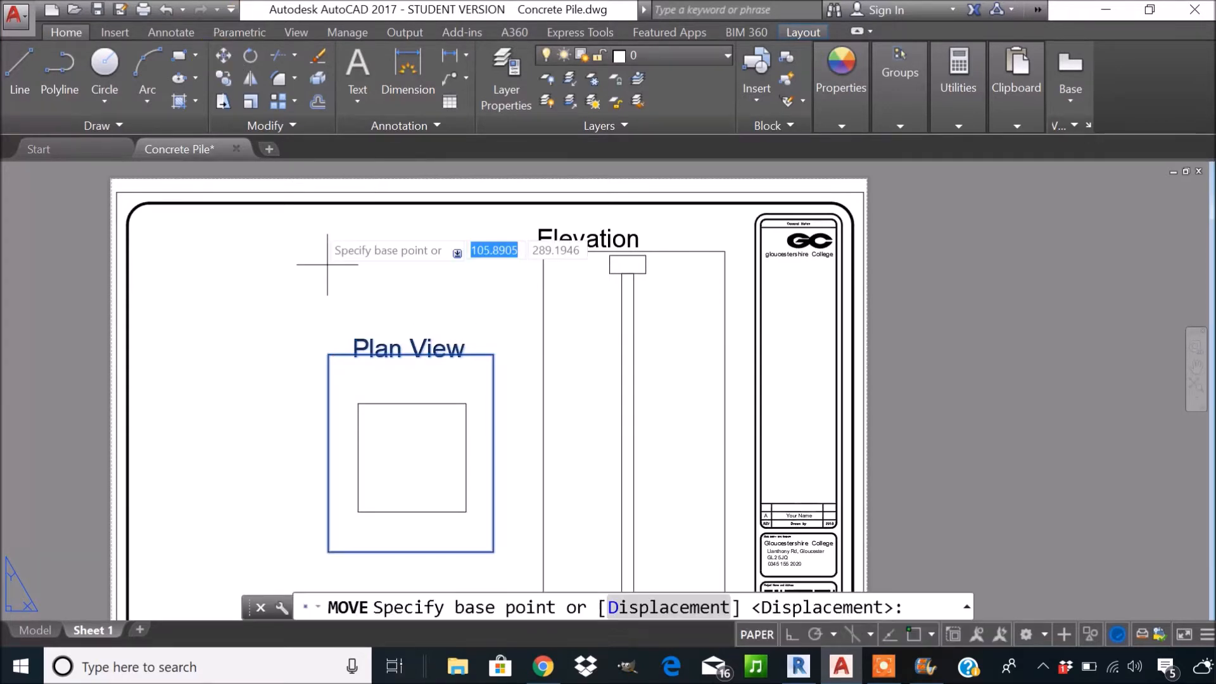
left_click(398, 409)
middle_click_drag(347, 394, 319, 264)
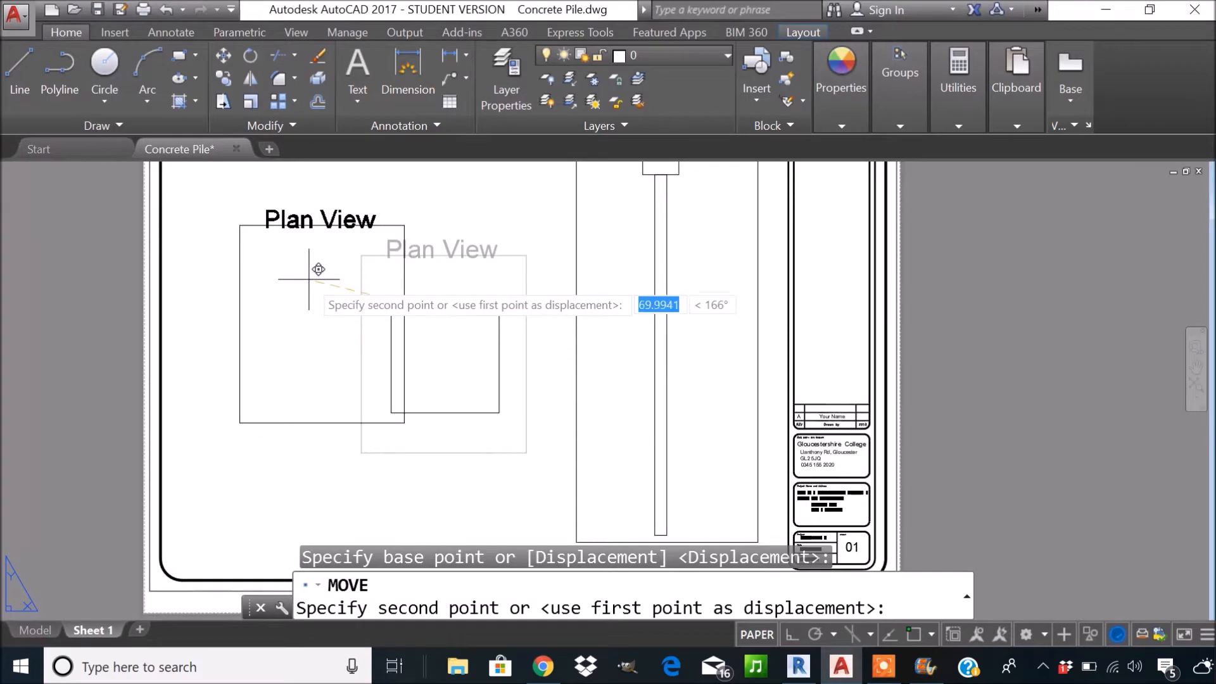
key("Escape")
scroll(471, 312, "down", 2)
middle_click_drag(485, 324, 440, 347)
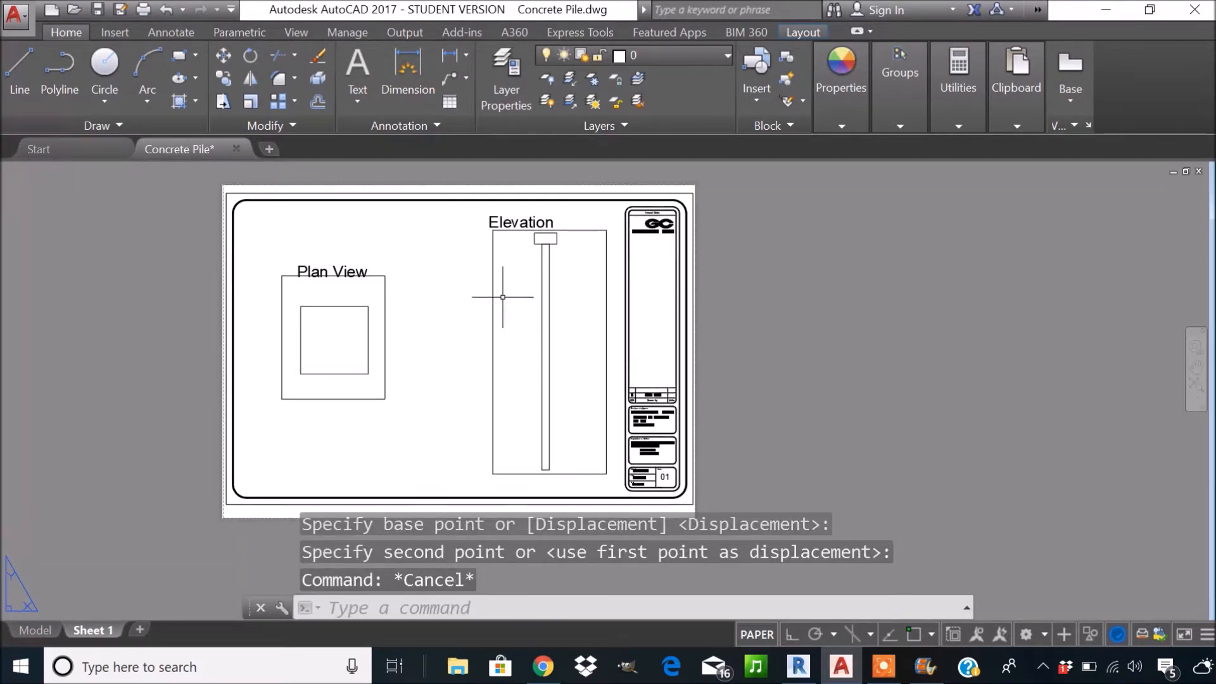
scroll(545, 313, "up", 2)
scroll(503, 317, "down", 2)
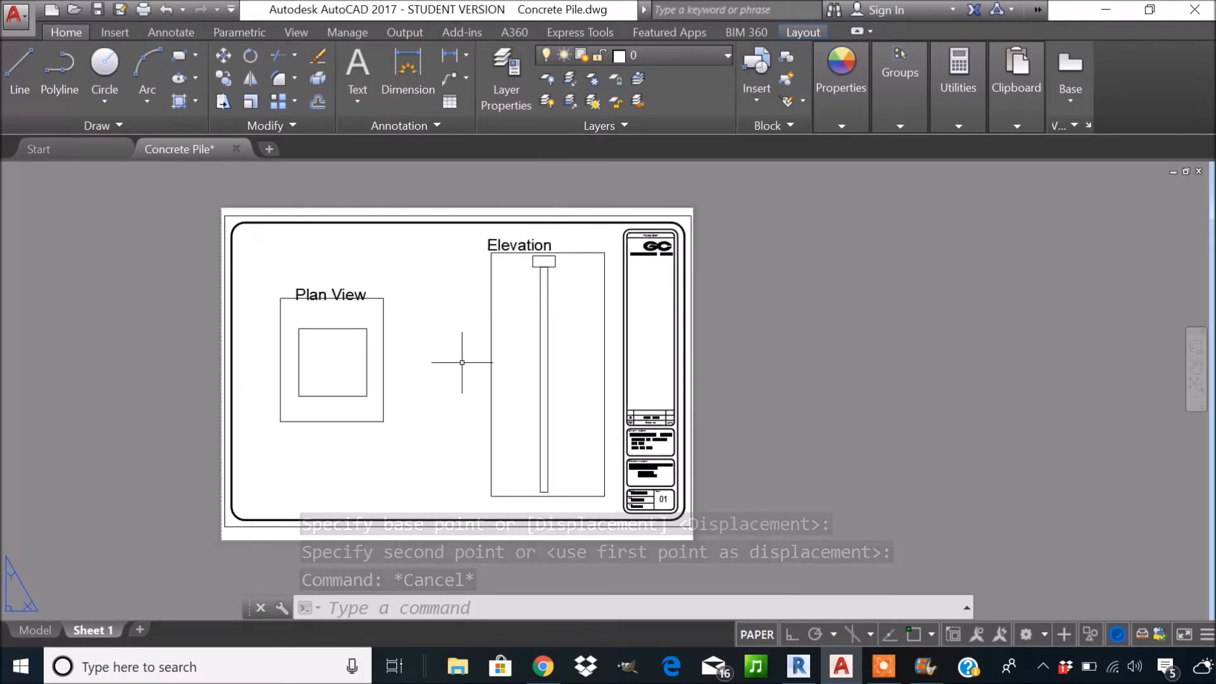
middle_click_drag(463, 362, 491, 356)
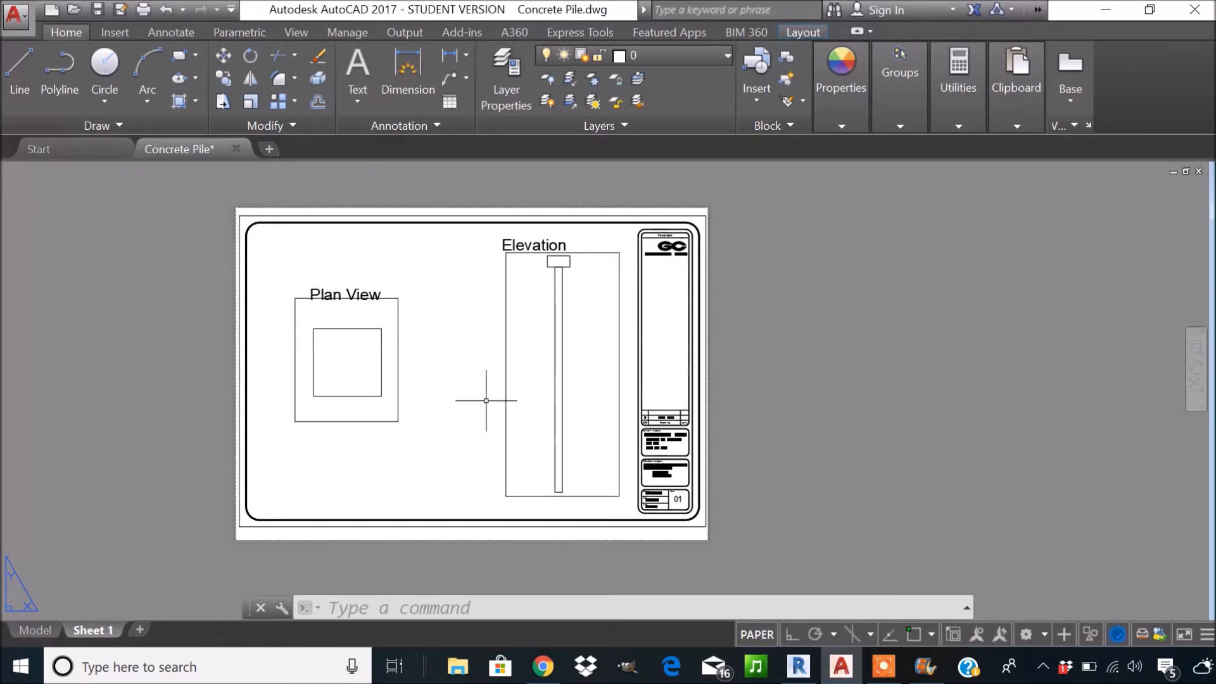
left_click(413, 440)
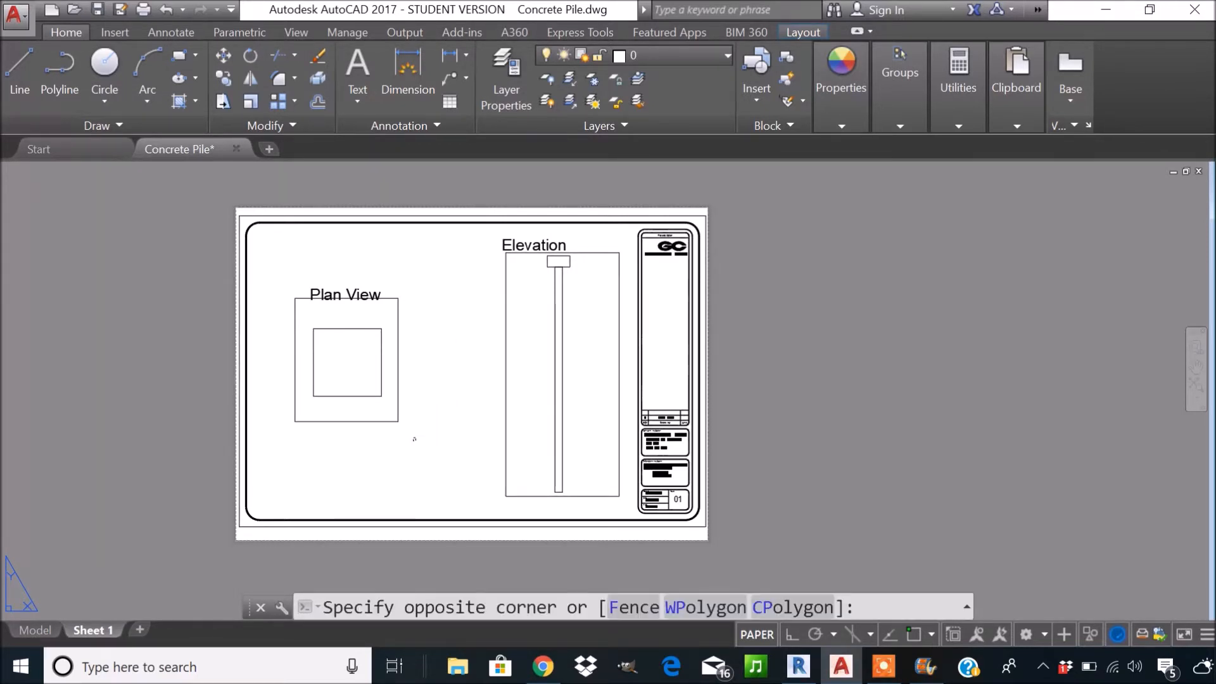
left_click(393, 408)
left_click(514, 397)
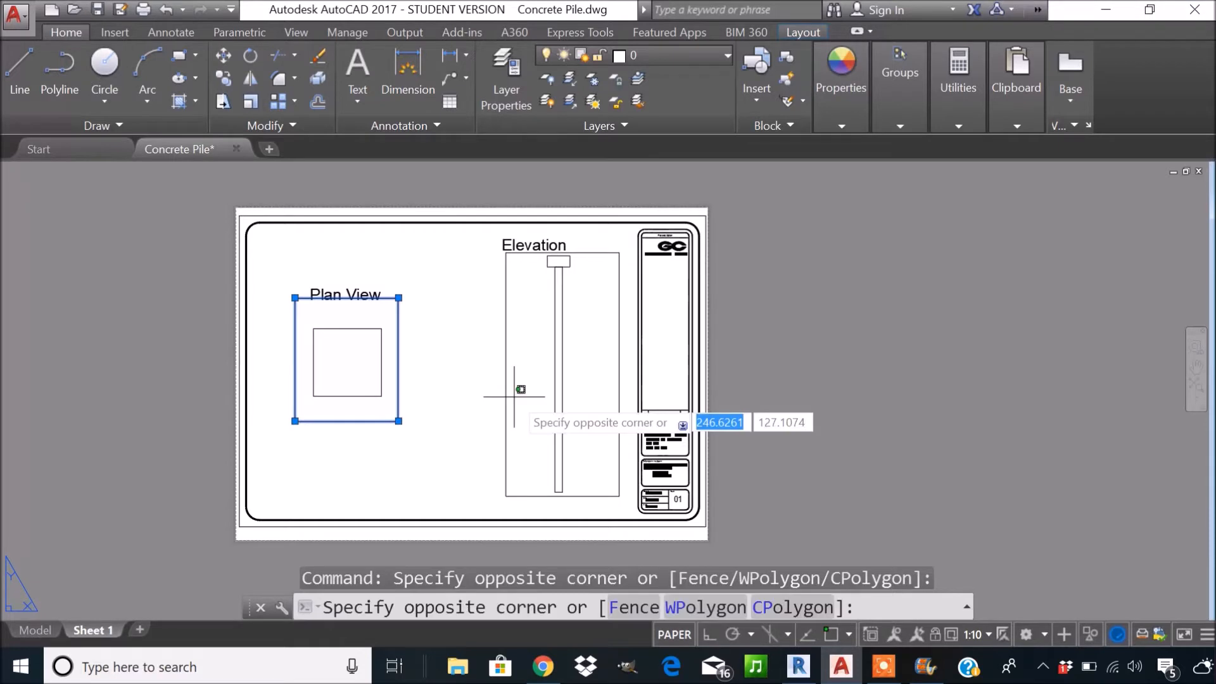
key("Escape")
key("Escape")
Set the colour of both the plan and elevation viewport borders to white (255,255,255) so they disappear against the sheet.
left_click(430, 445)
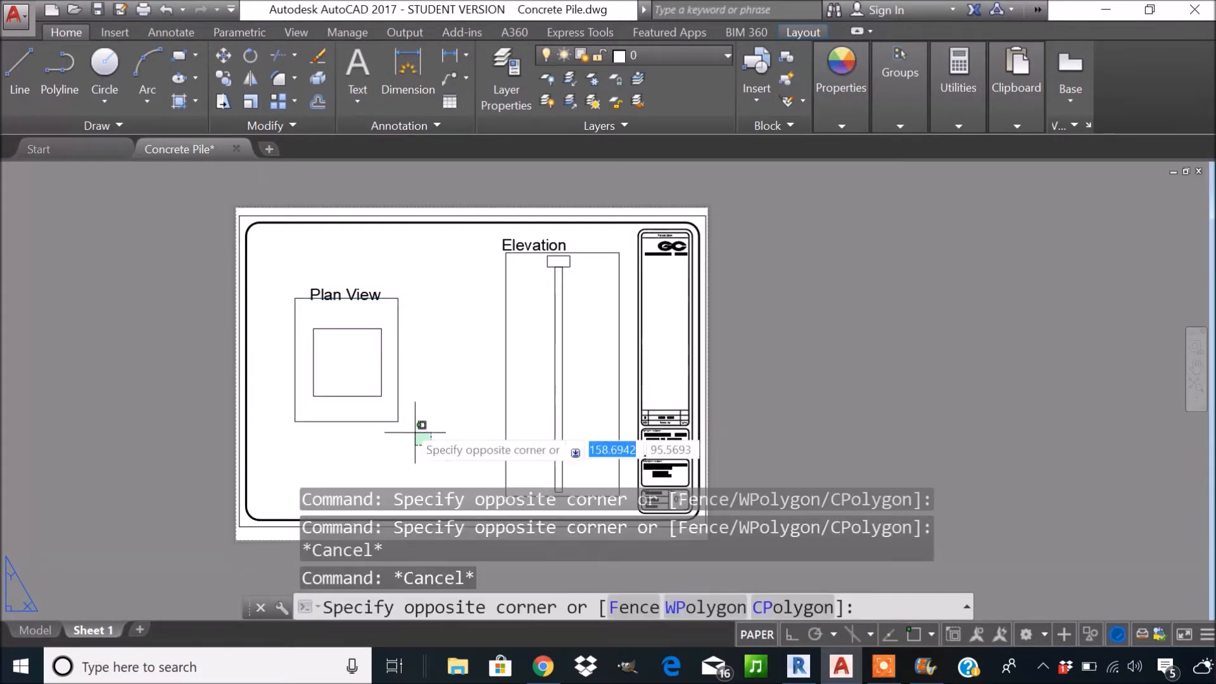
left_click(397, 413)
left_click(523, 358)
left_click(497, 342)
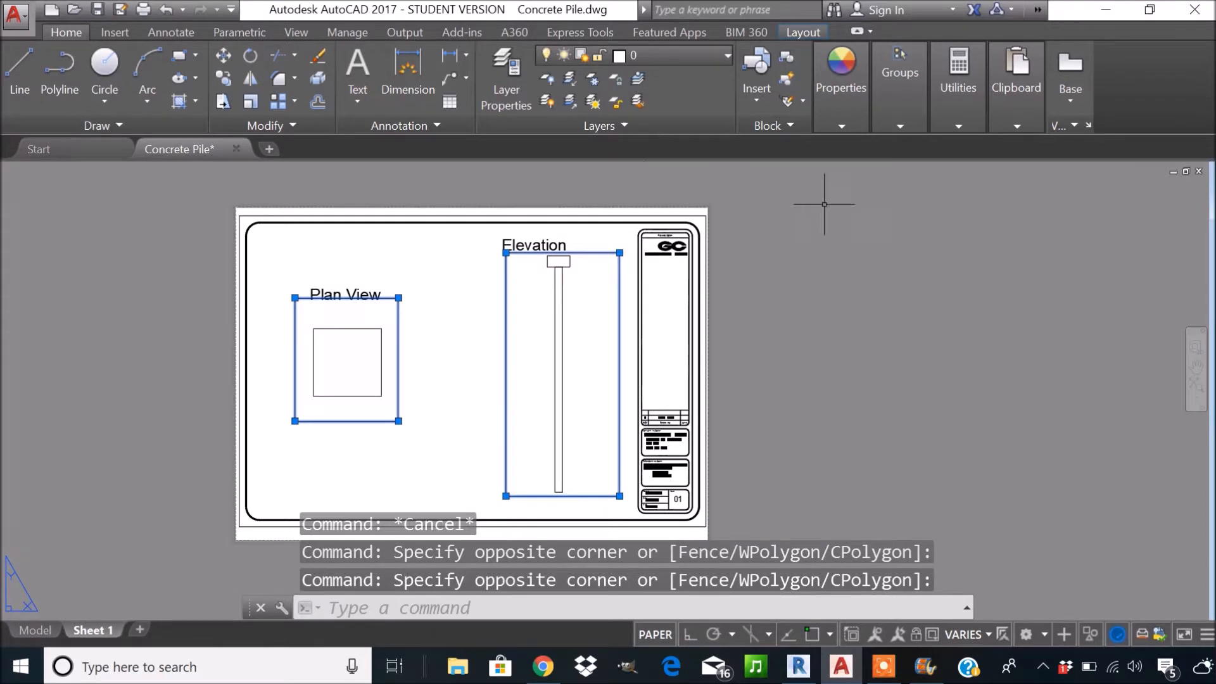
left_click(839, 125)
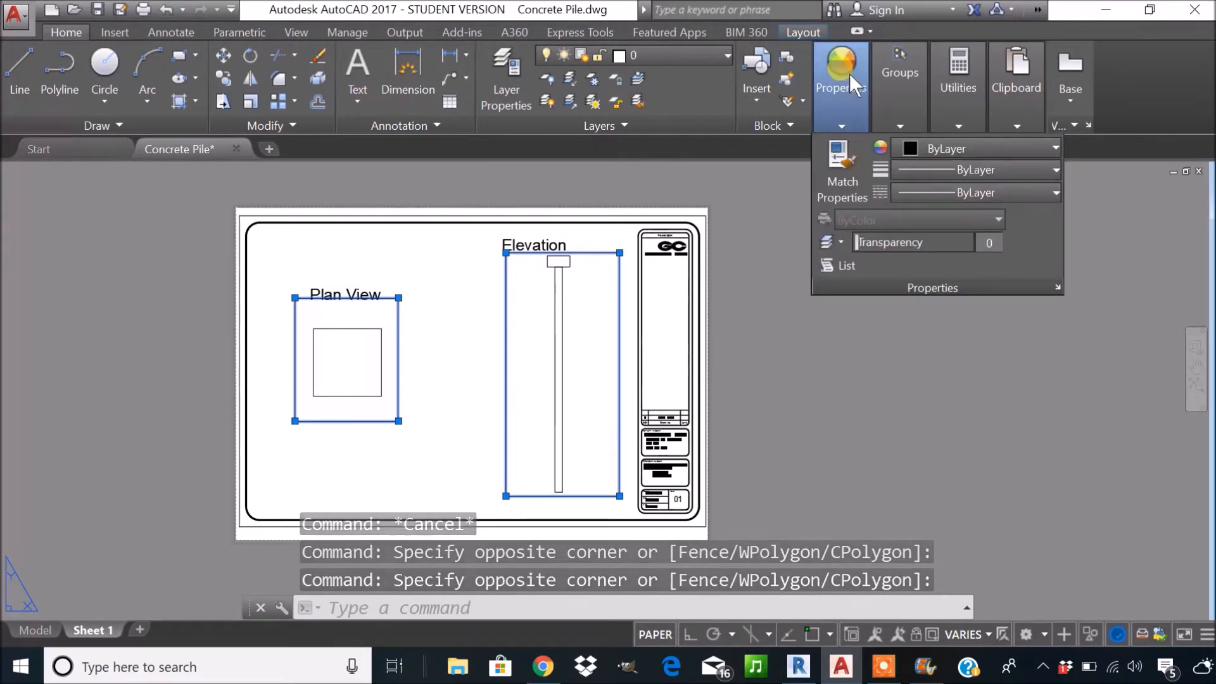
left_click(973, 144)
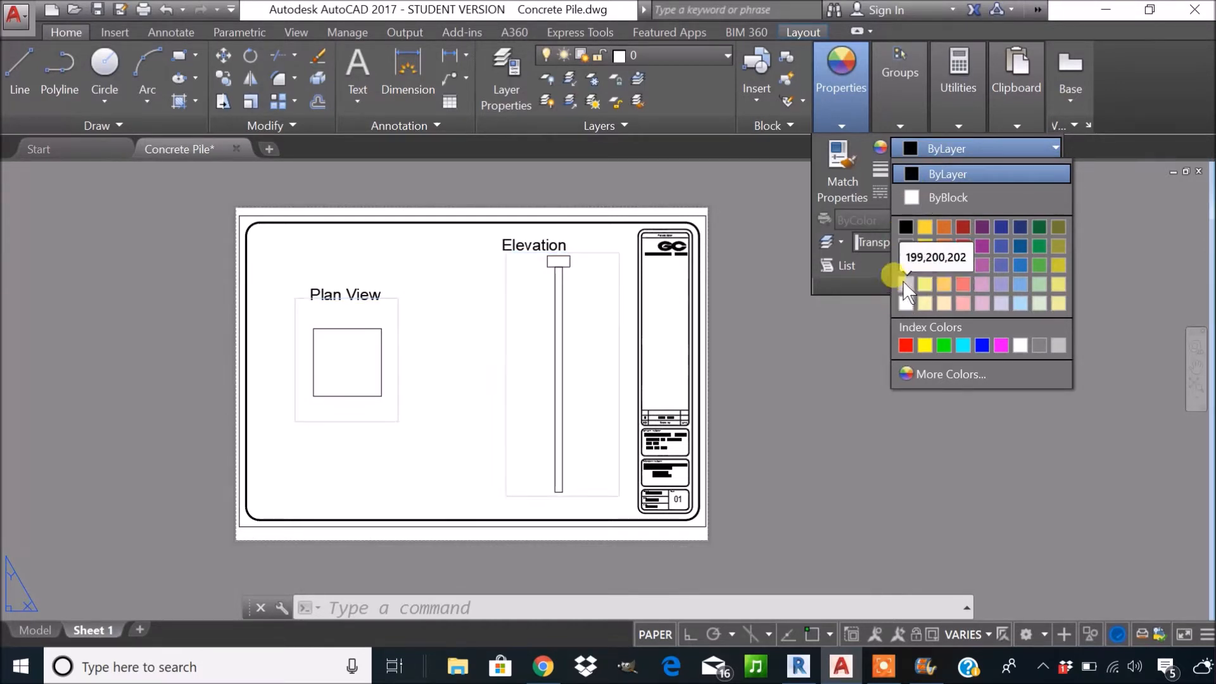
left_click(907, 305)
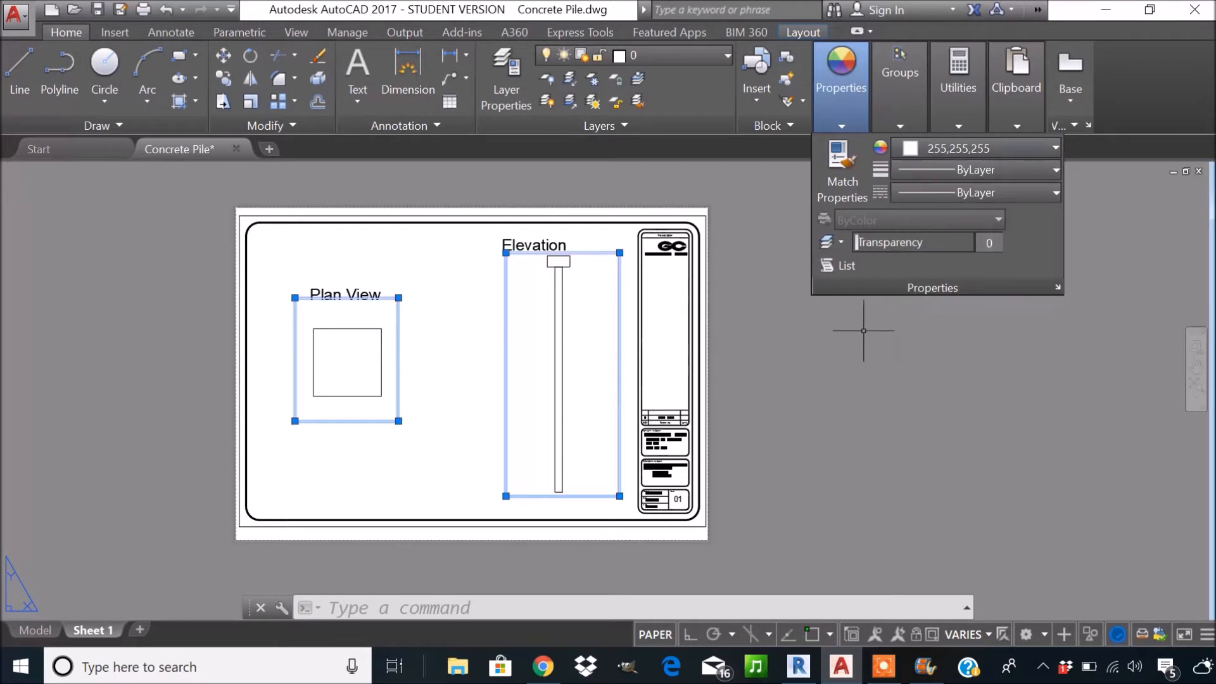
left_click(863, 330)
key("Escape")
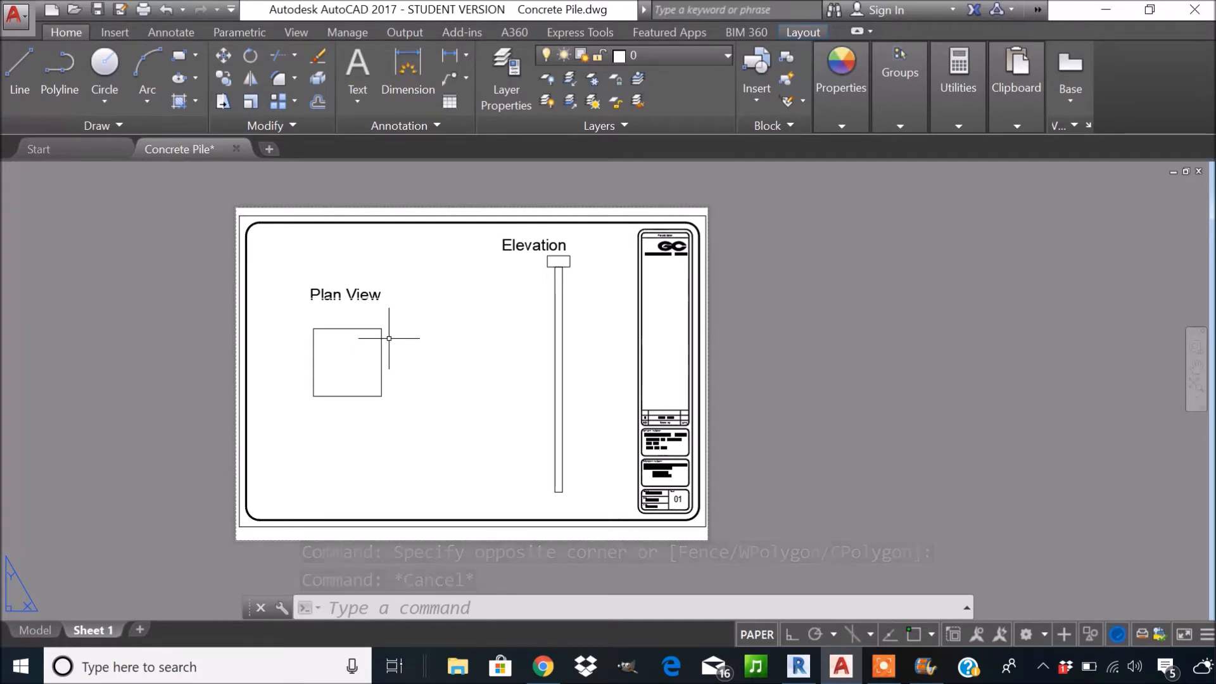
Move the Plan View label slightly up and to the left, clear of the plan viewport's upper border.
scroll(343, 295, "up", 4)
left_click(304, 291)
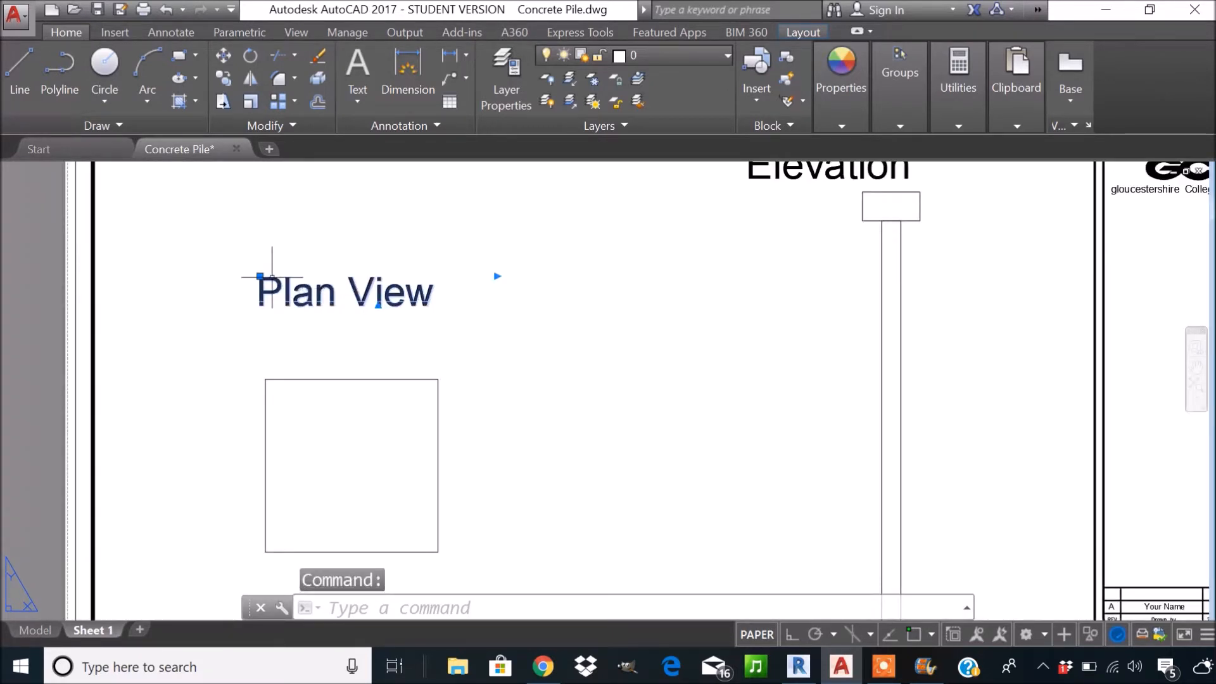
left_click(260, 276)
left_click(254, 257)
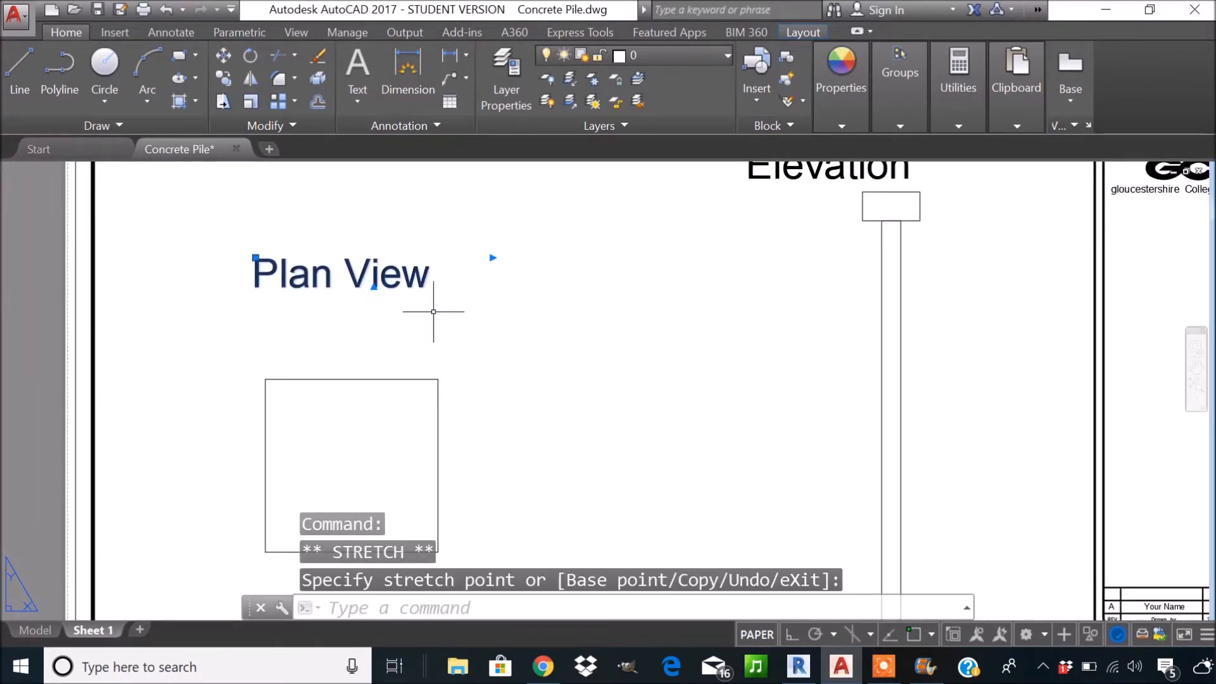
key("Escape")
scroll(433, 311, "down", 2)
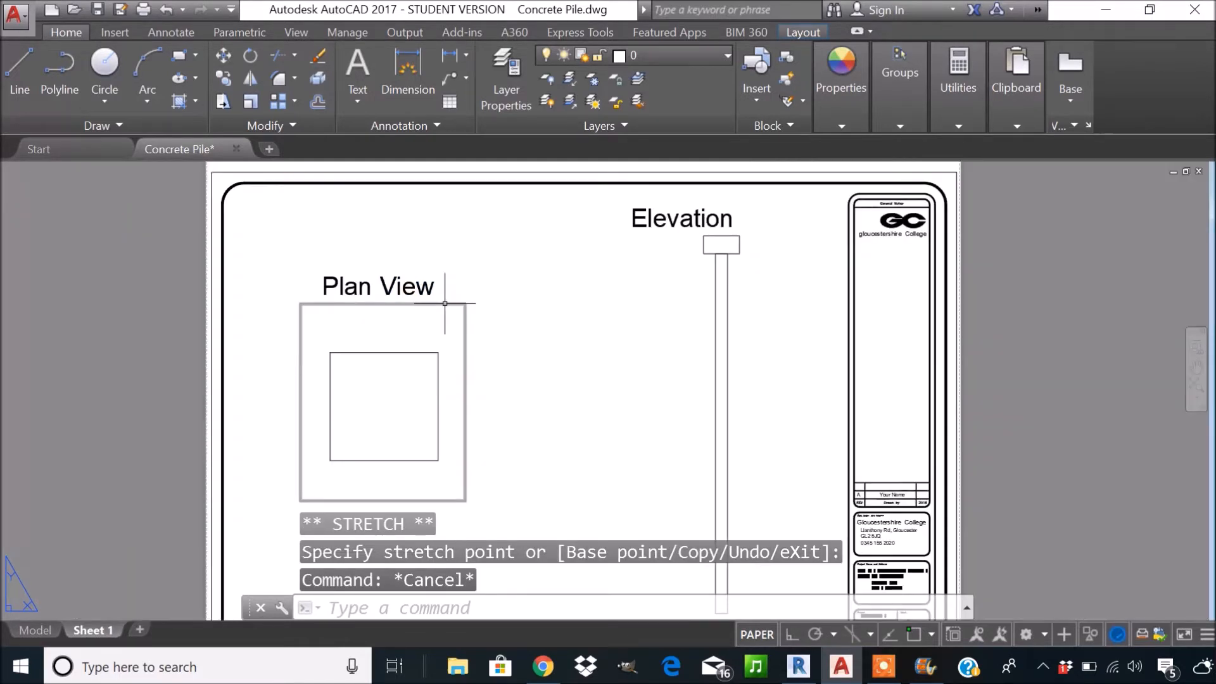
scroll(564, 331, "down", 3)
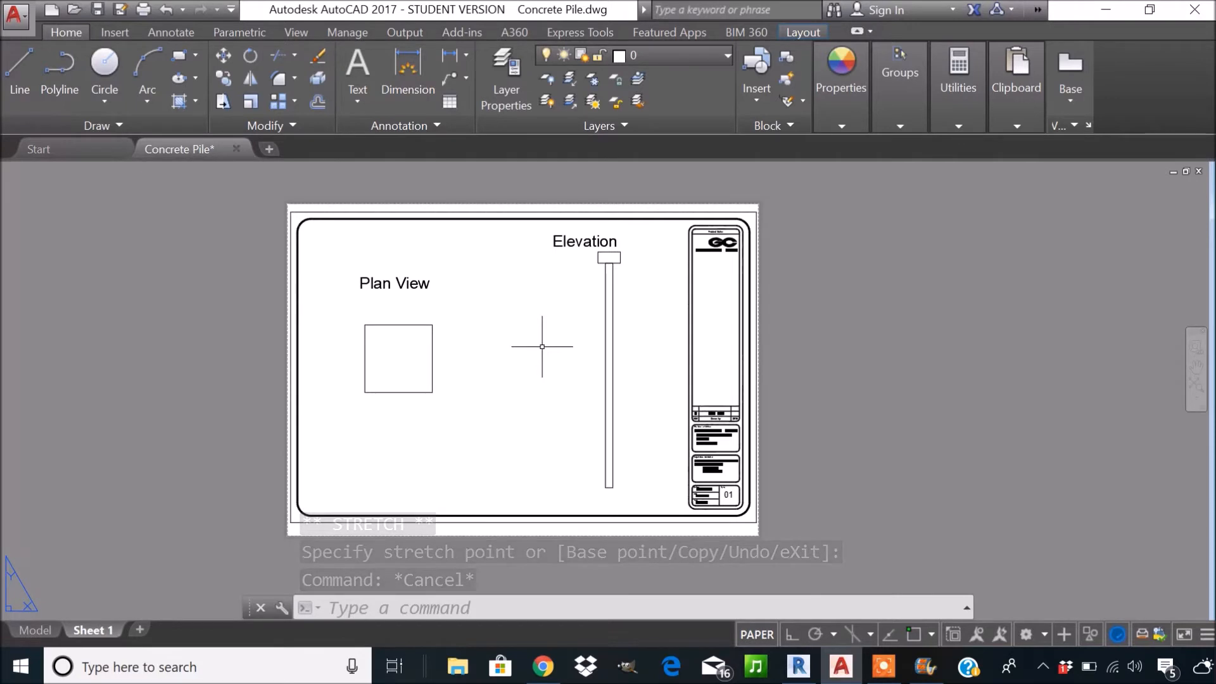
middle_click_drag(505, 371, 491, 342)
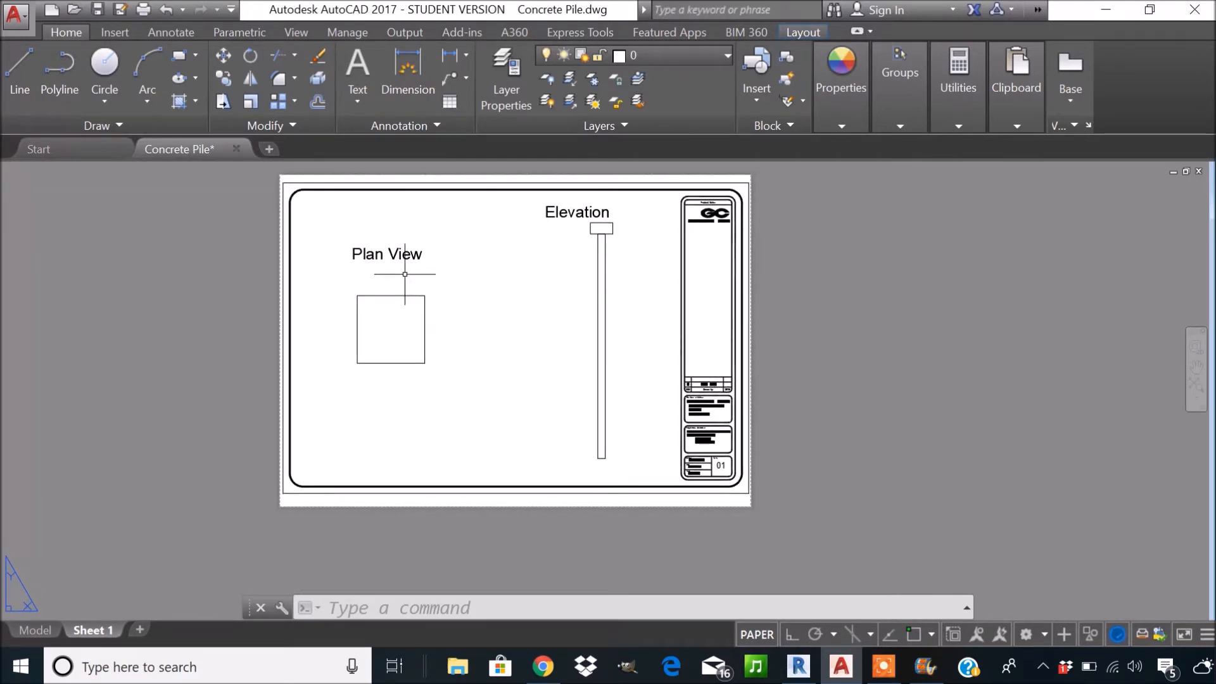
Copy the Plan View label to a spot just below the plan square, near its lower left corner.
scroll(373, 251, "up", 2)
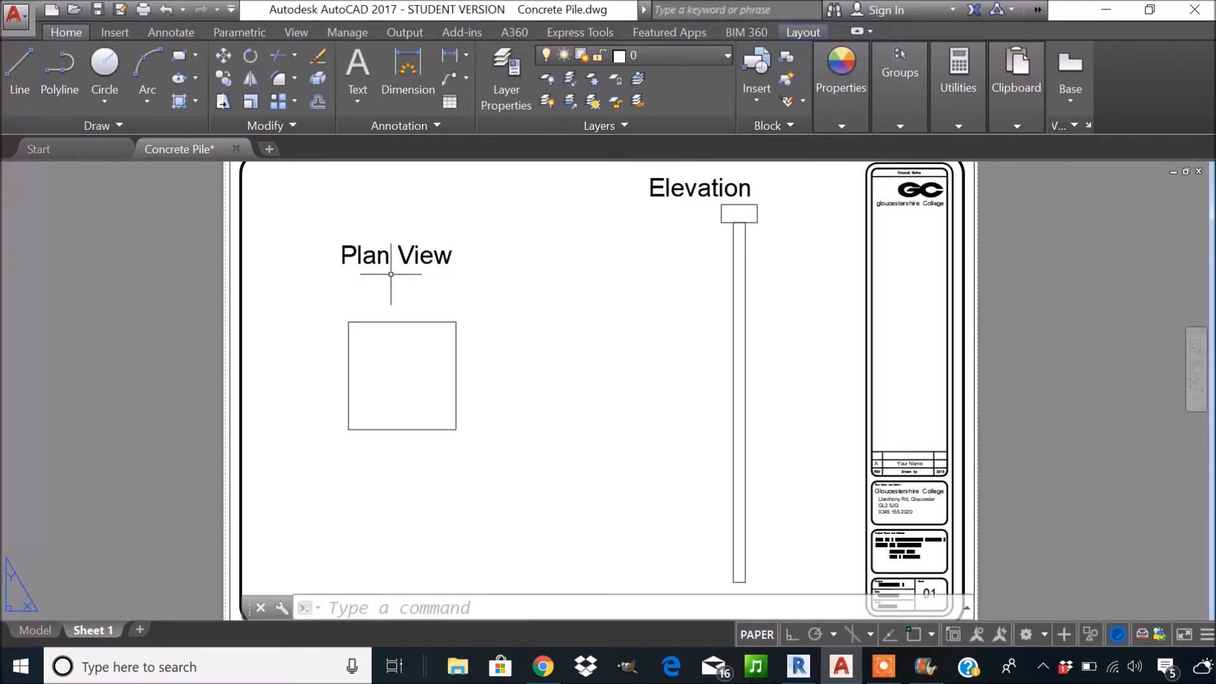
left_click(372, 253)
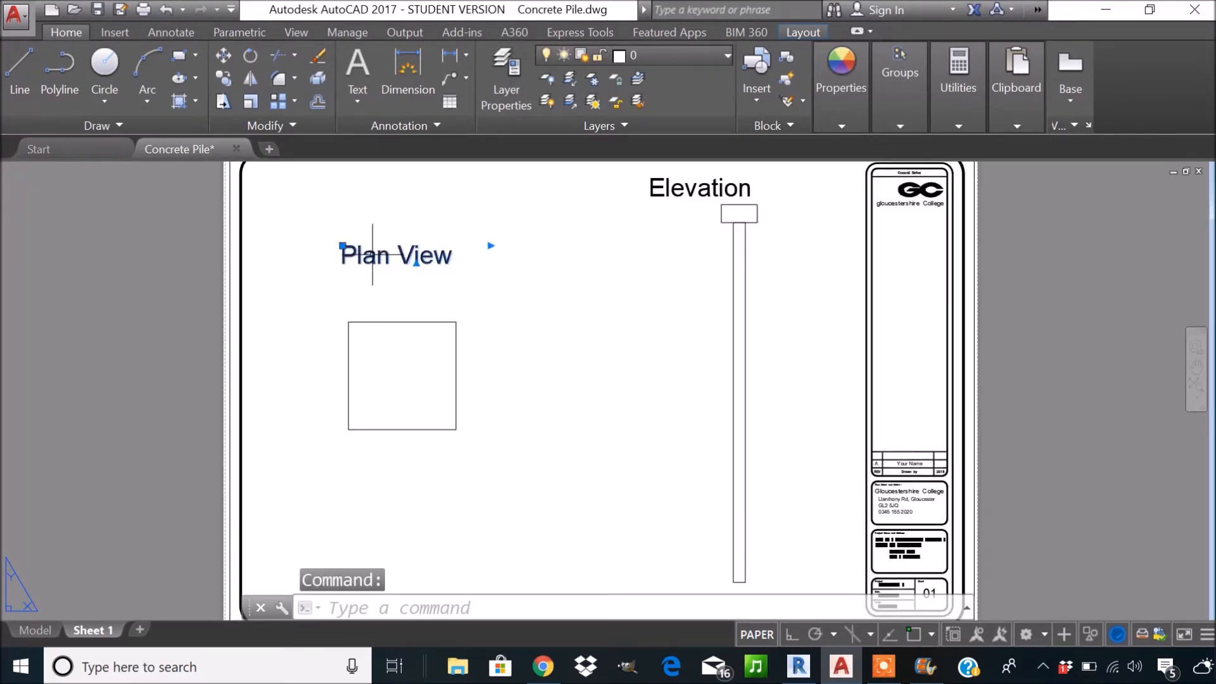
scroll(374, 257, "up", 2)
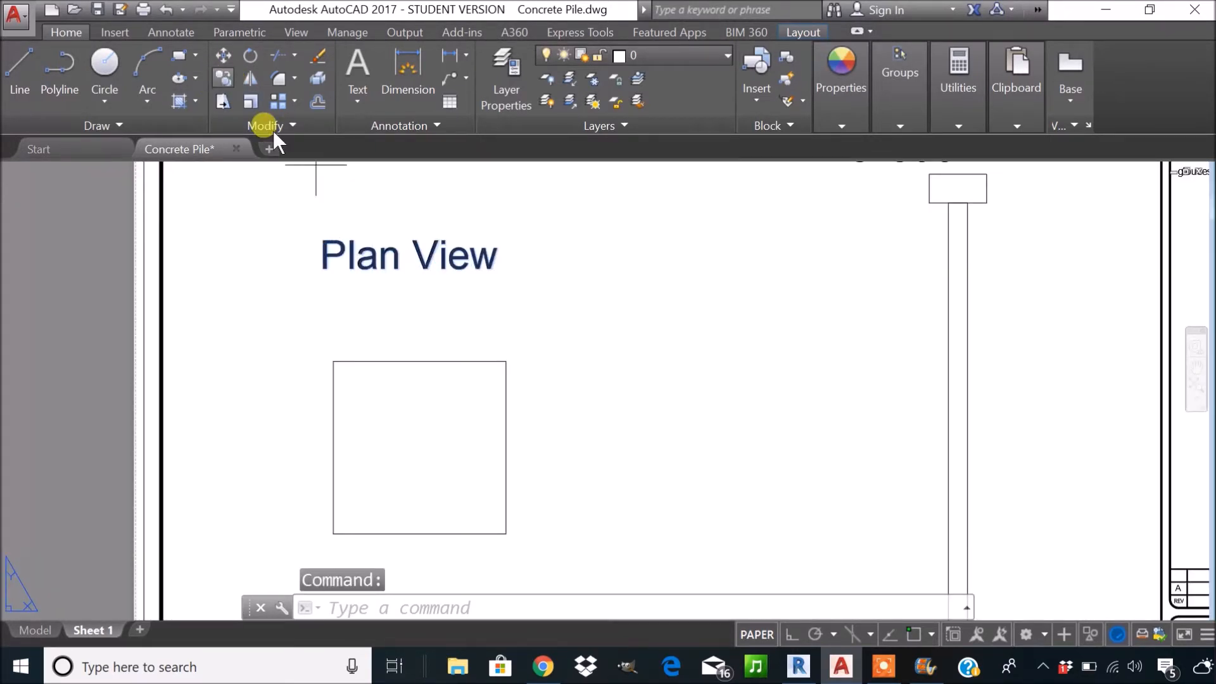
left_click(394, 257)
scroll(396, 252, "down", 3)
scroll(392, 330, "up", 1)
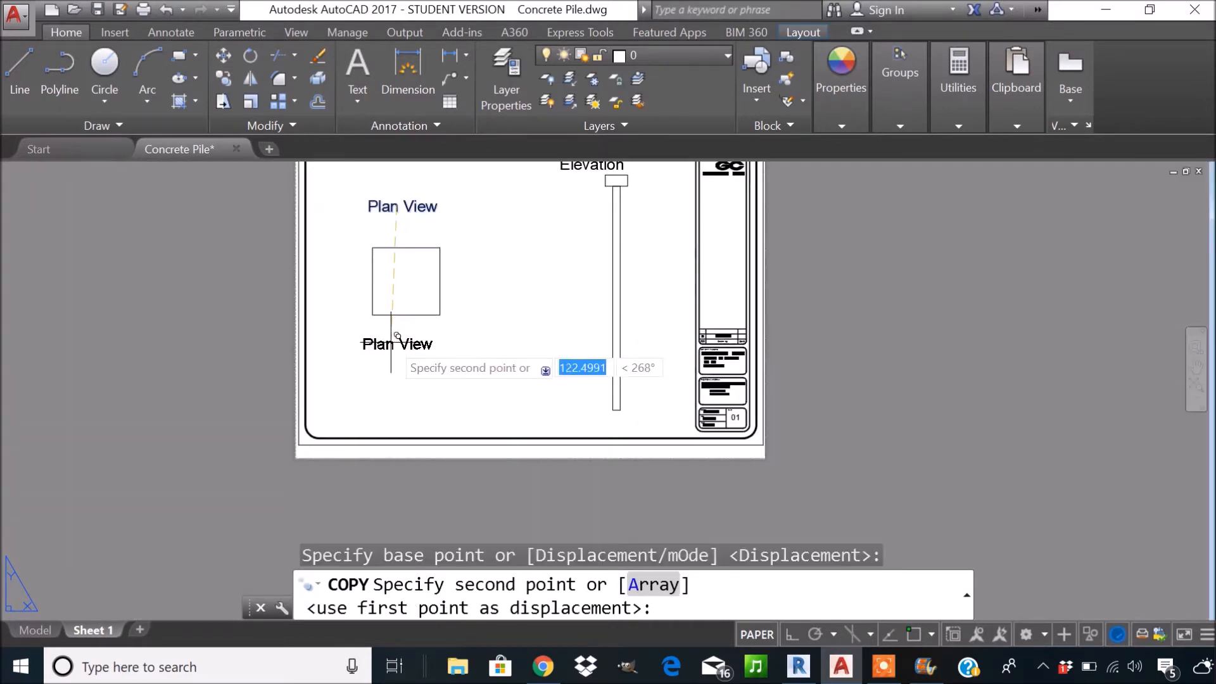
scroll(397, 336, "up", 4)
left_click(395, 333)
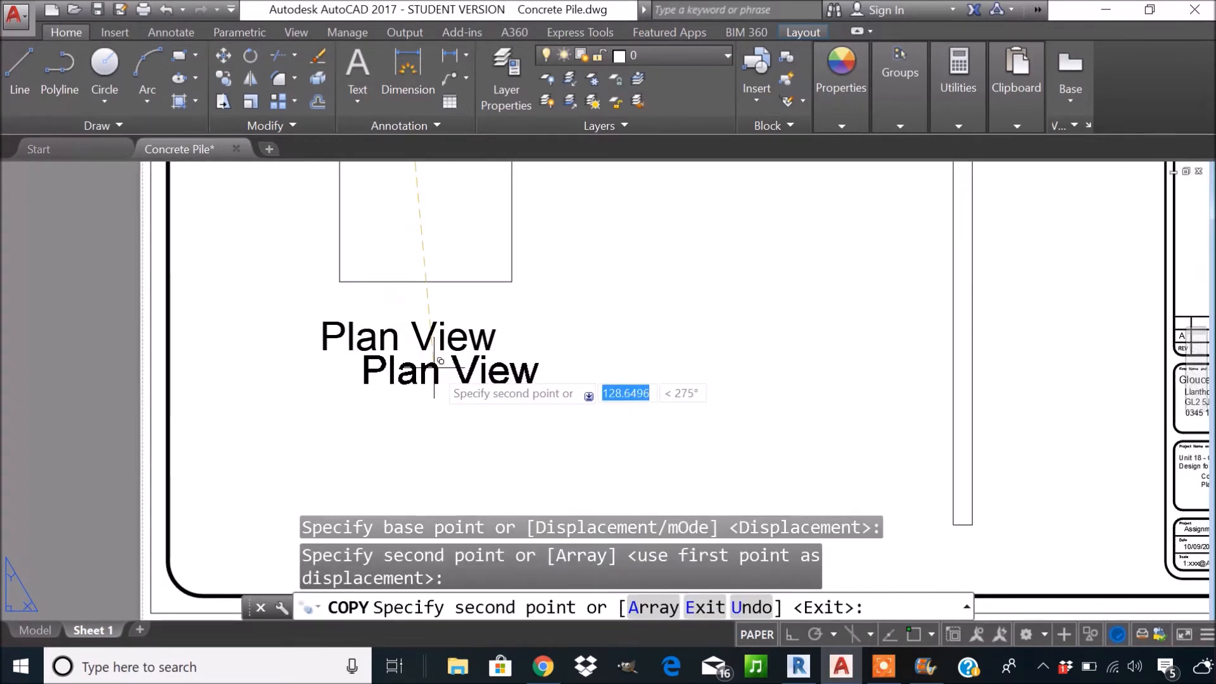
key("Escape")
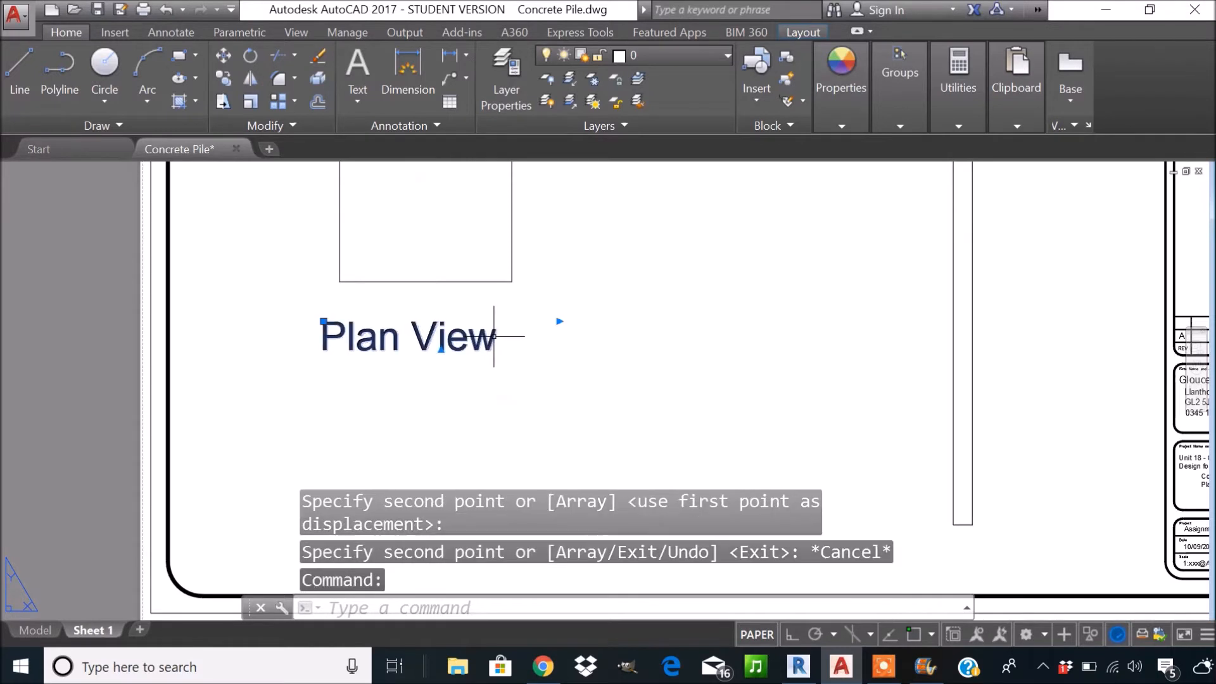
Change the text of the copied label below the plan square to "1:10".
double_click(483, 331)
left_click_drag(483, 331, 293, 323)
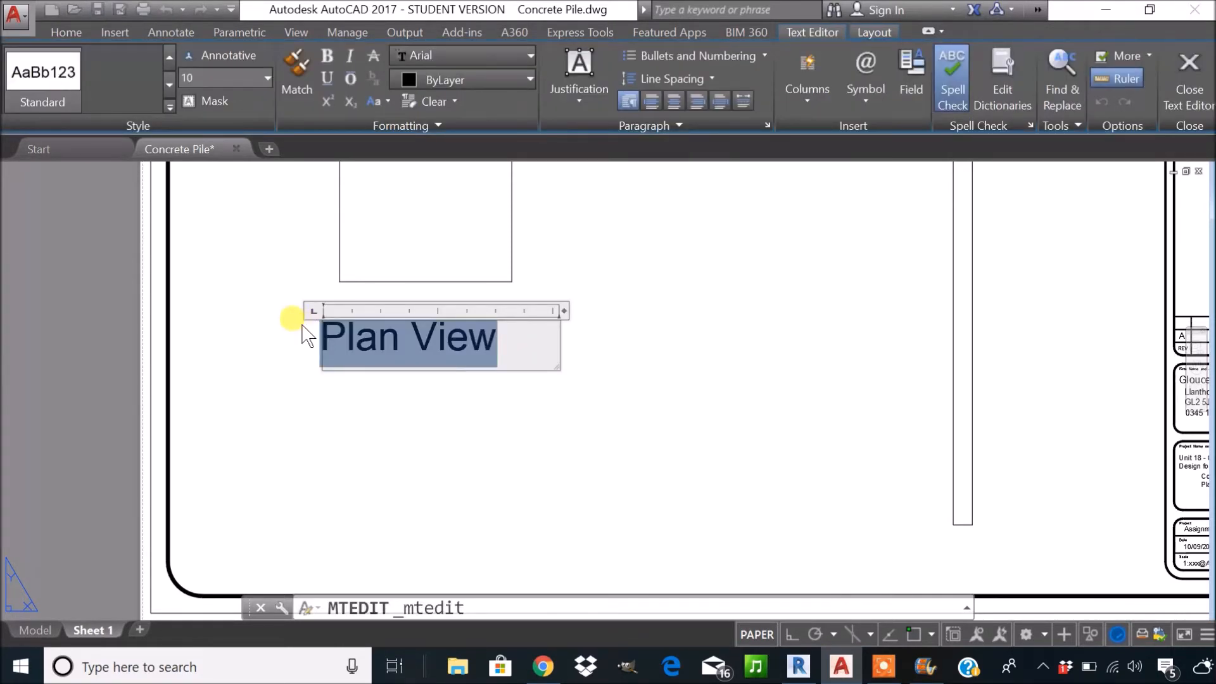
type("1:10")
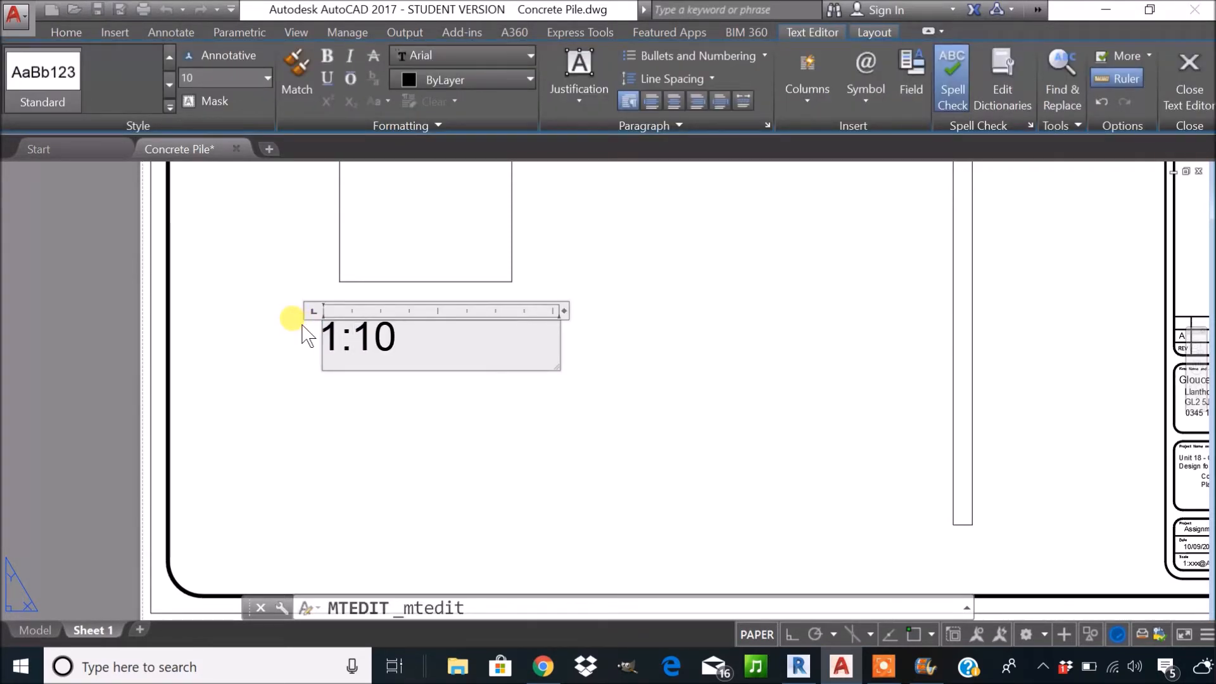
left_click(380, 543)
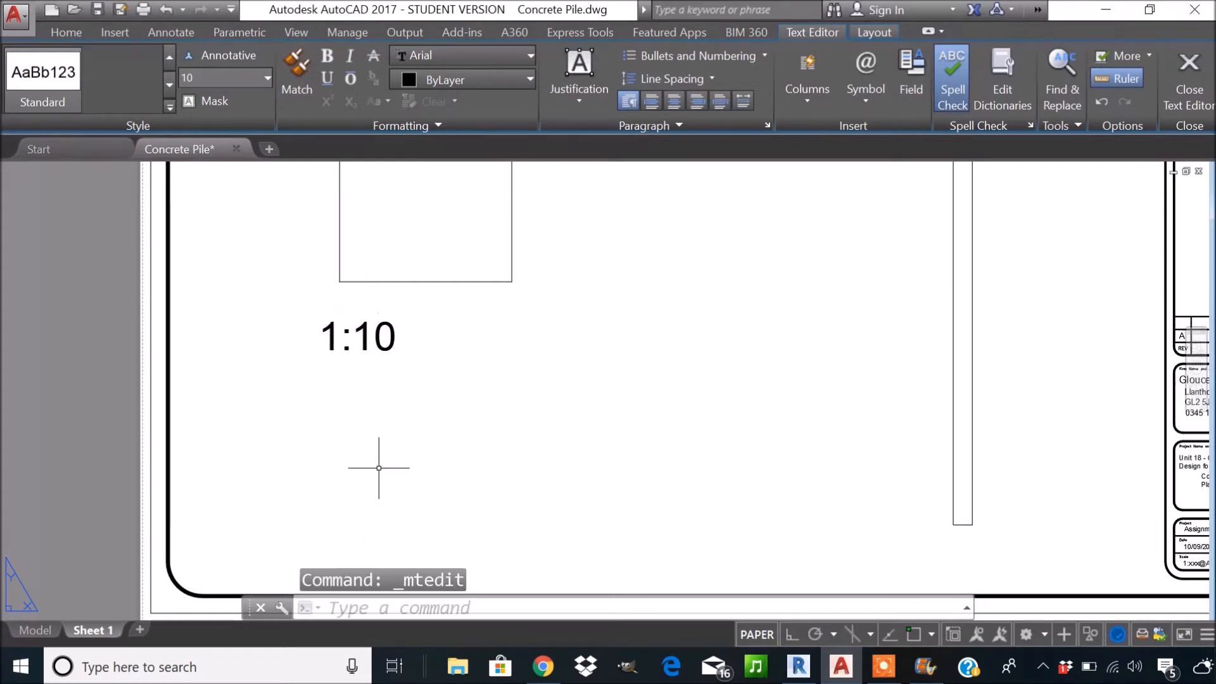
Copy the 1:10 scale label to the left of the foot of the pile in the elevation.
left_click(379, 340)
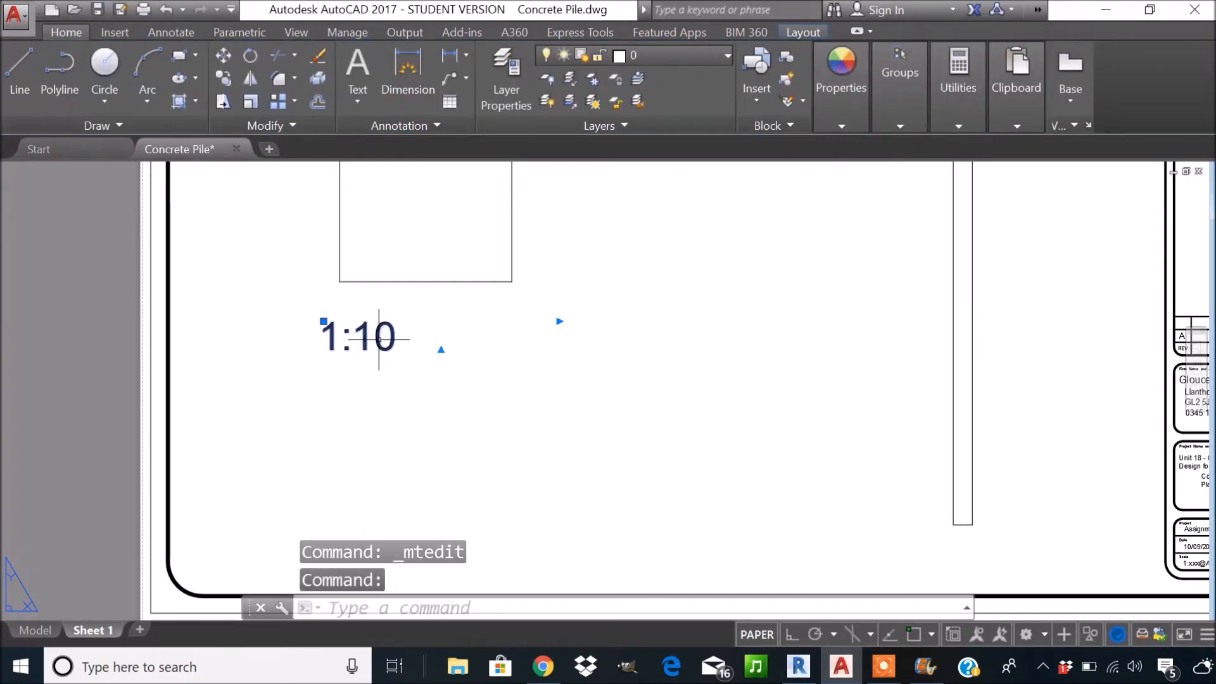
left_click(223, 77)
left_click(352, 330)
scroll(381, 333, "down", 3)
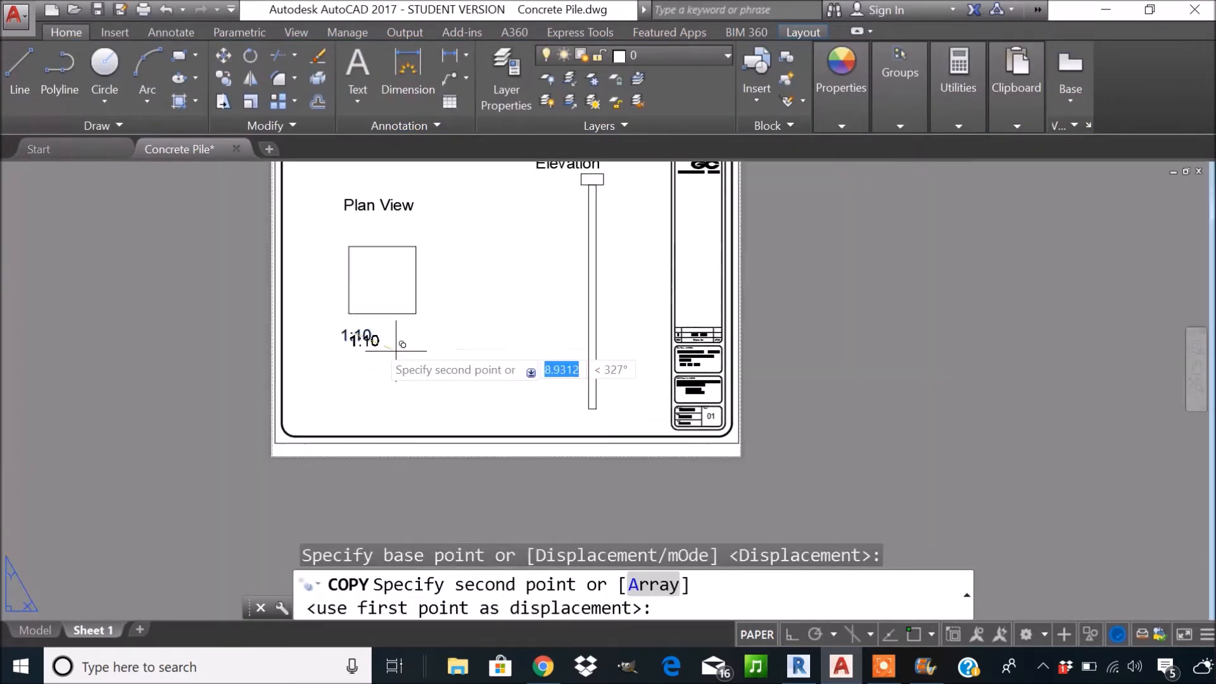
scroll(620, 430, "up", 5)
key("Escape")
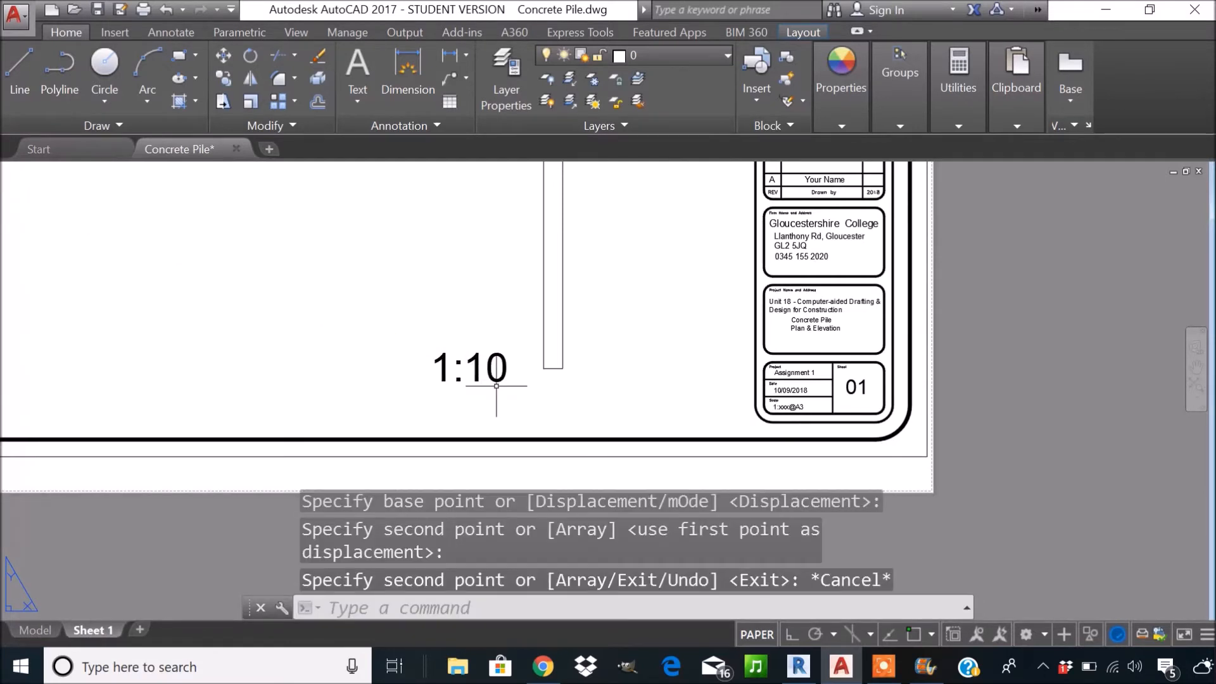
Change the scale label beside the foot of the elevation to "1:30".
double_click(507, 370)
left_click_drag(507, 368, 473, 361)
type("30")
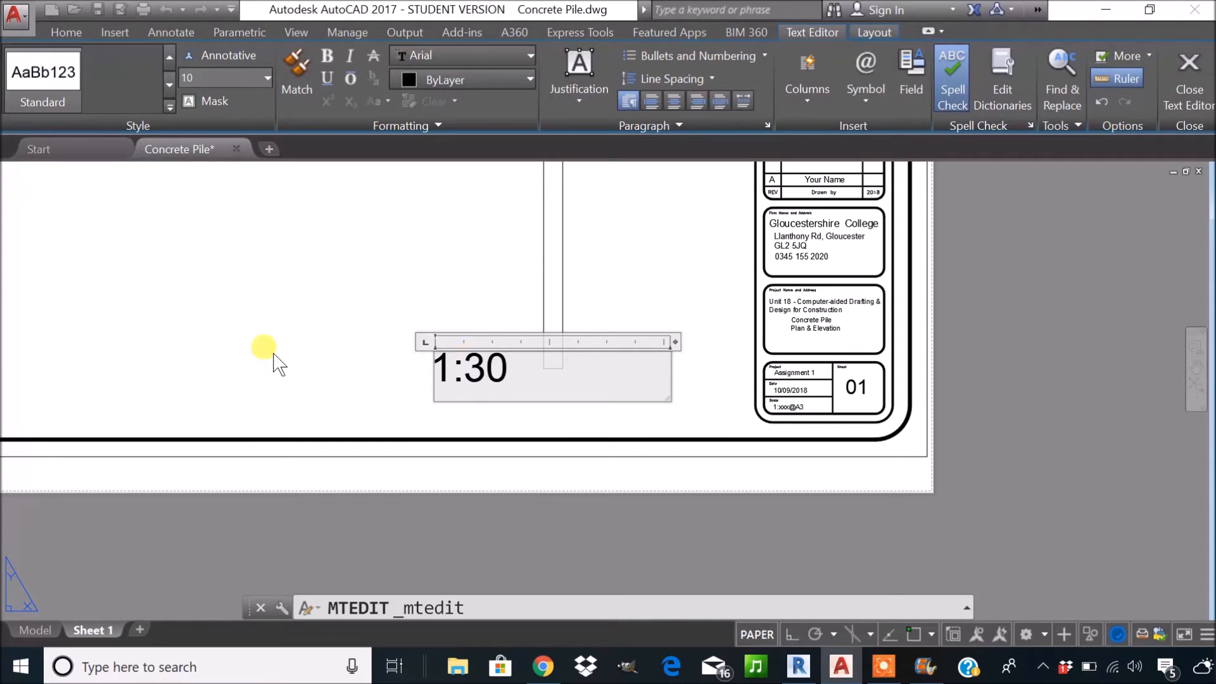
left_click(272, 352)
Turn on object snap and place a linear dimension across the plan square's top edge, just below the Plan View label.
scroll(456, 331, "down", 4)
middle_click_drag(420, 272, 423, 340)
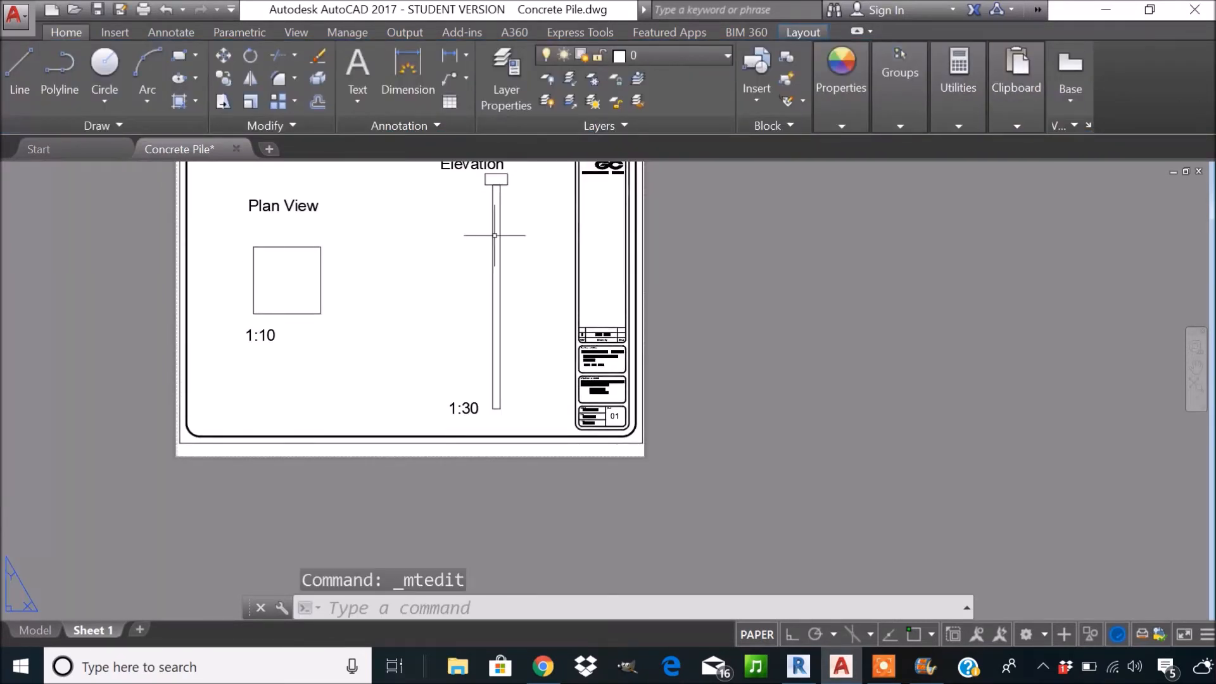
scroll(490, 391, "up", 2)
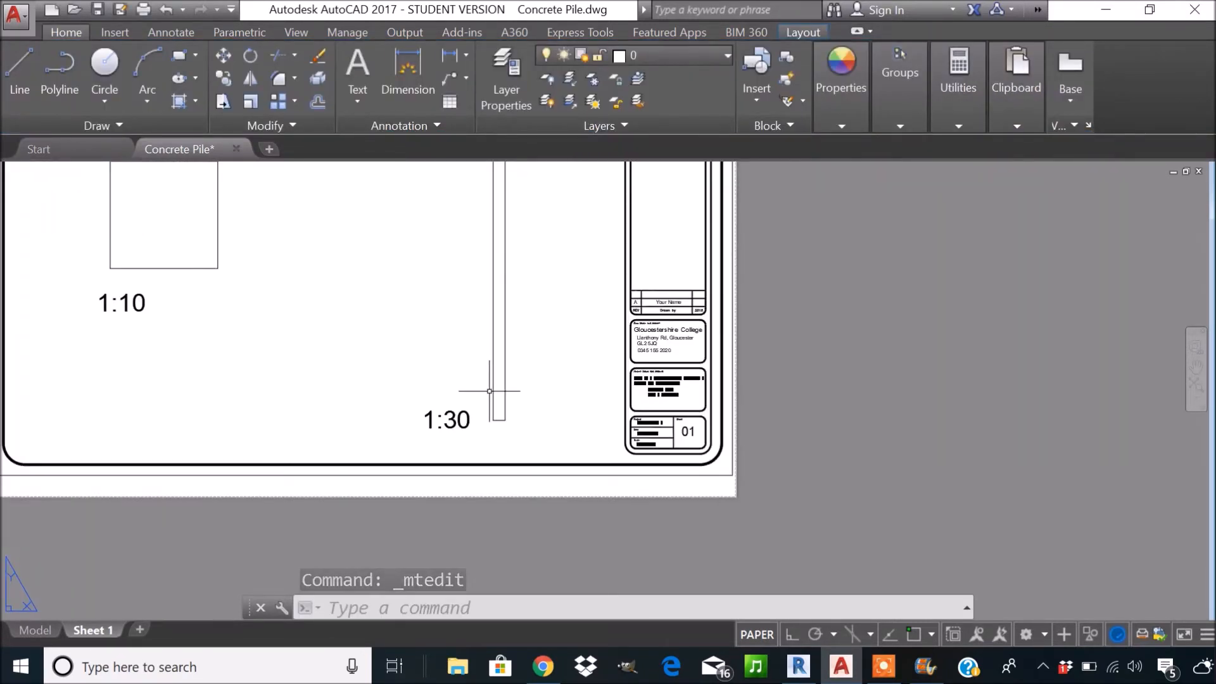
scroll(489, 390, "down", 2)
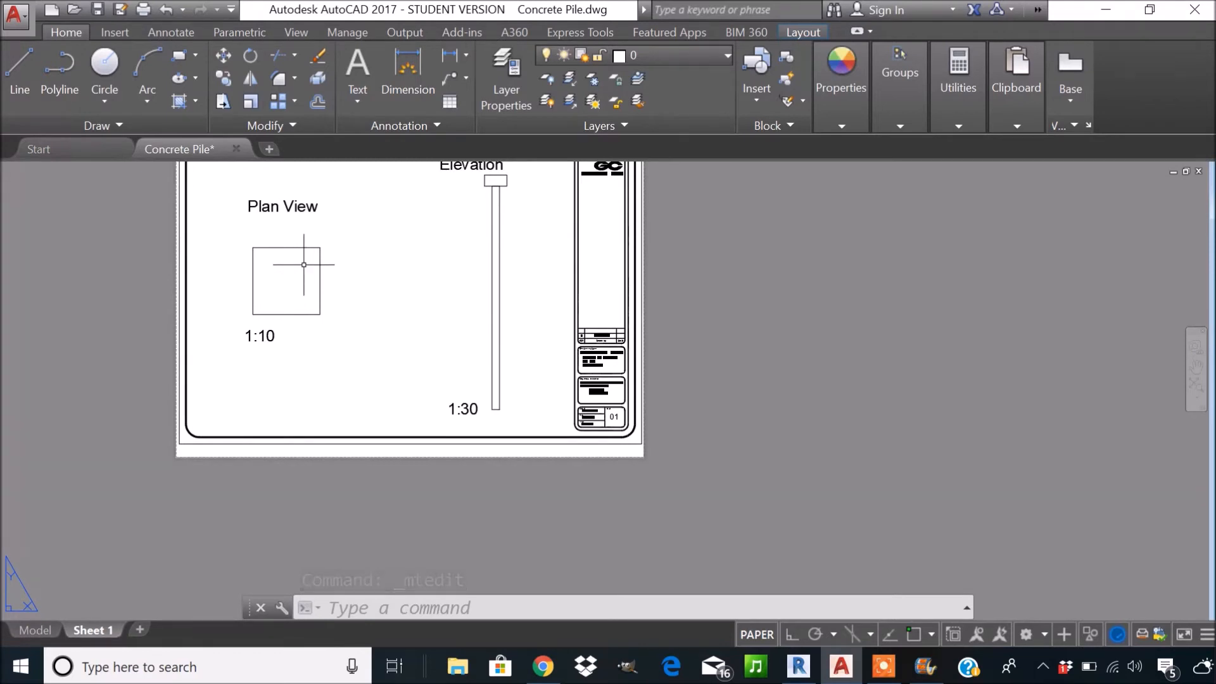
middle_click_drag(304, 265, 332, 337)
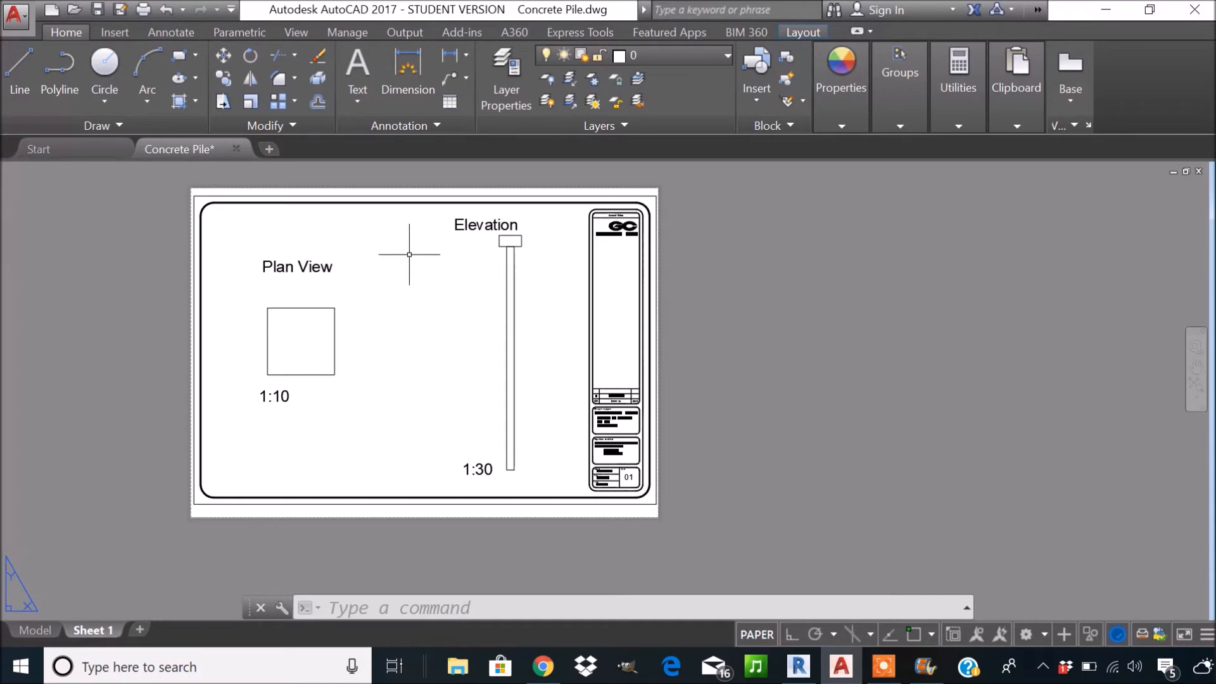
middle_click_drag(378, 303, 394, 312)
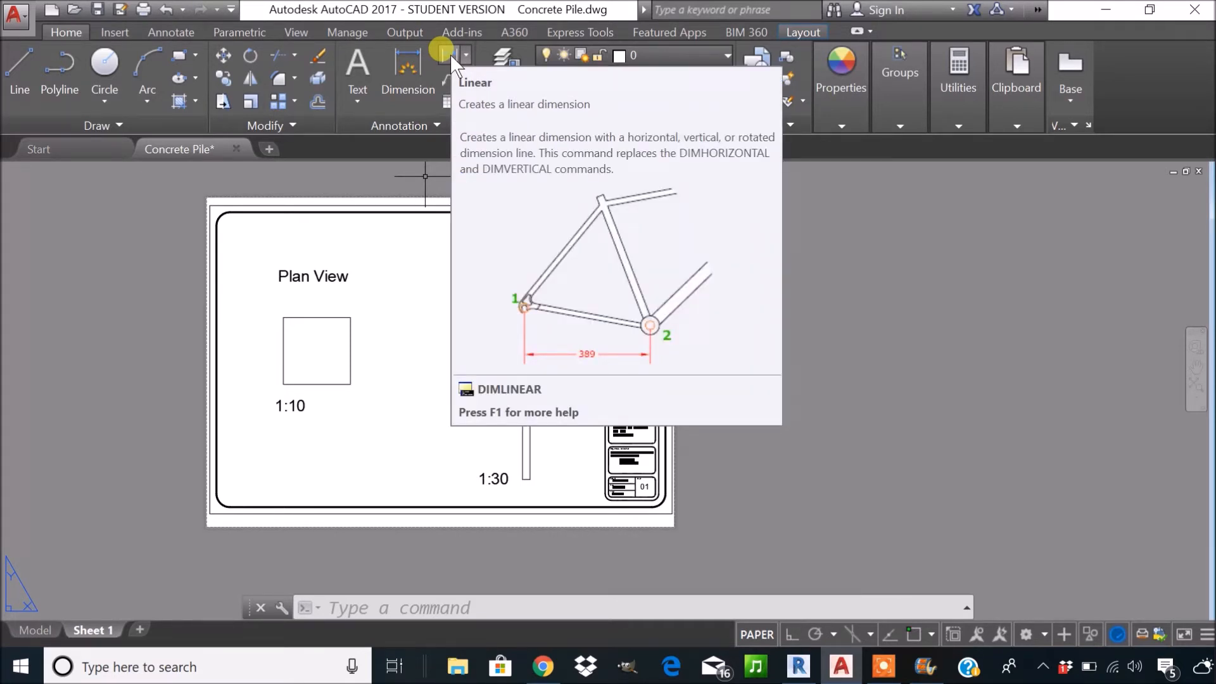
left_click(450, 53)
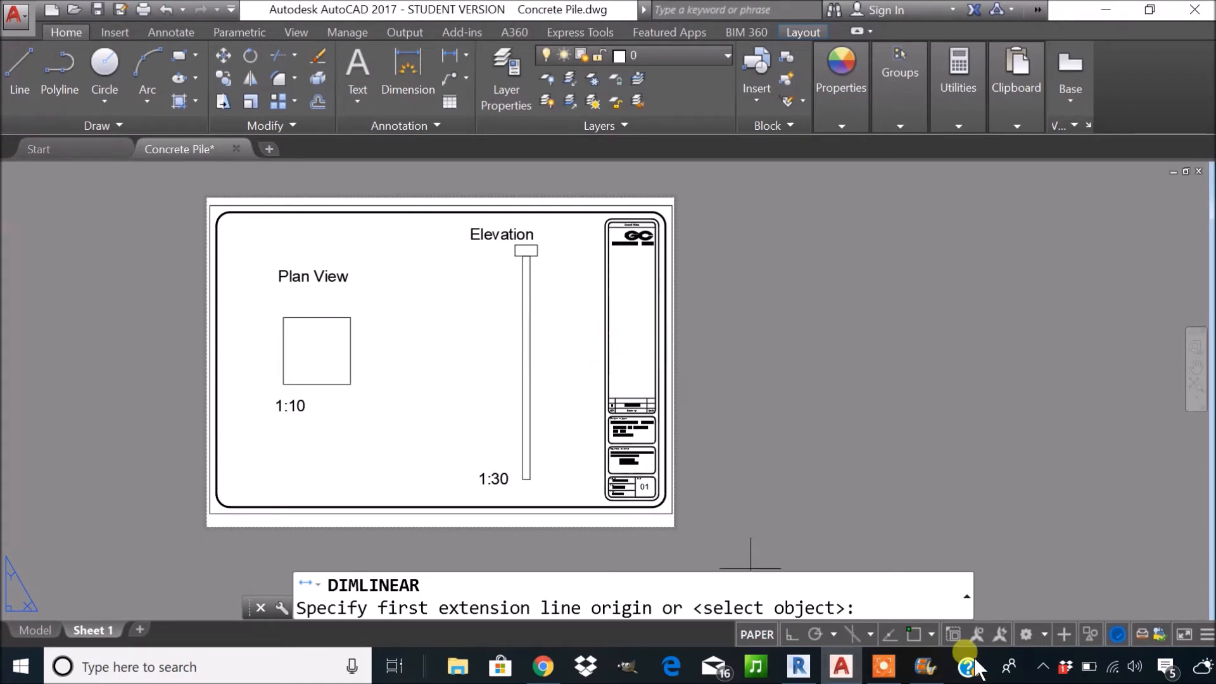
left_click(914, 633)
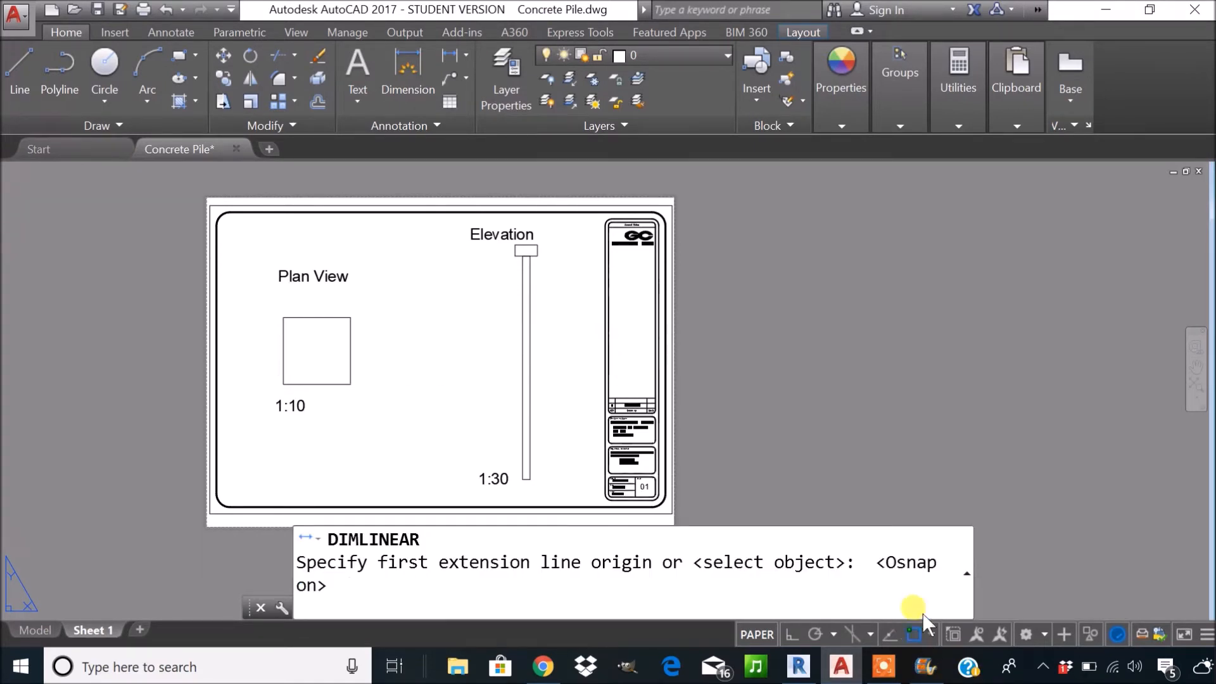
scroll(317, 342, "up", 6)
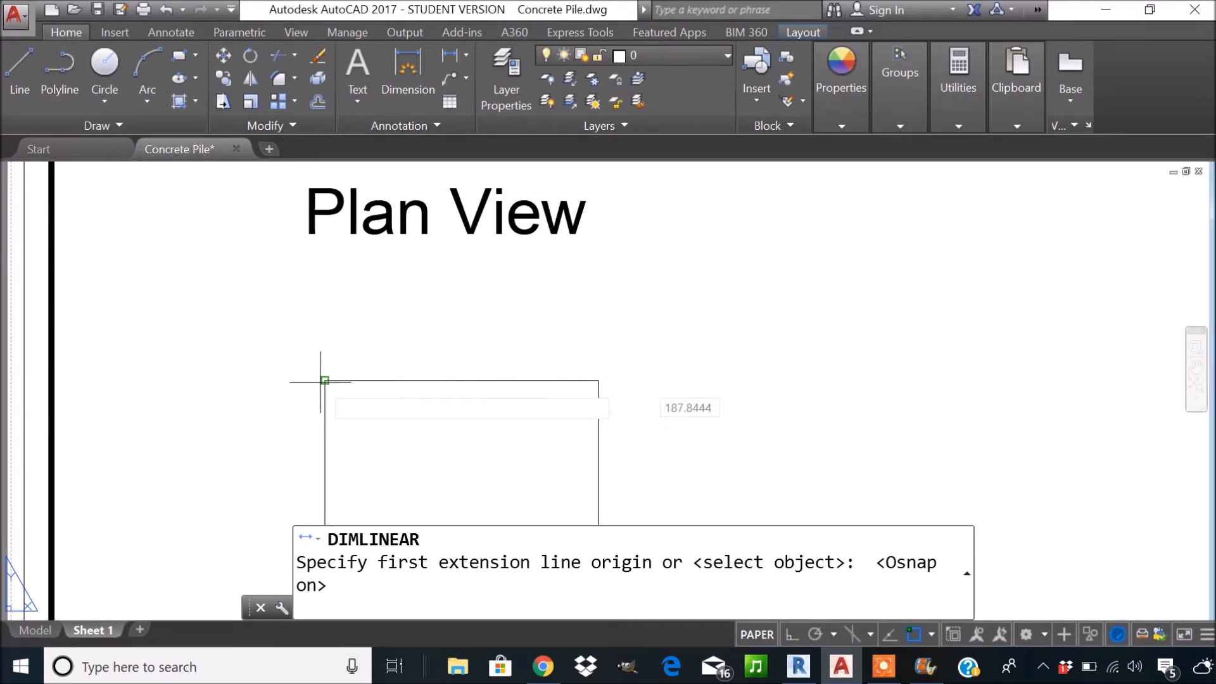
left_click(321, 382)
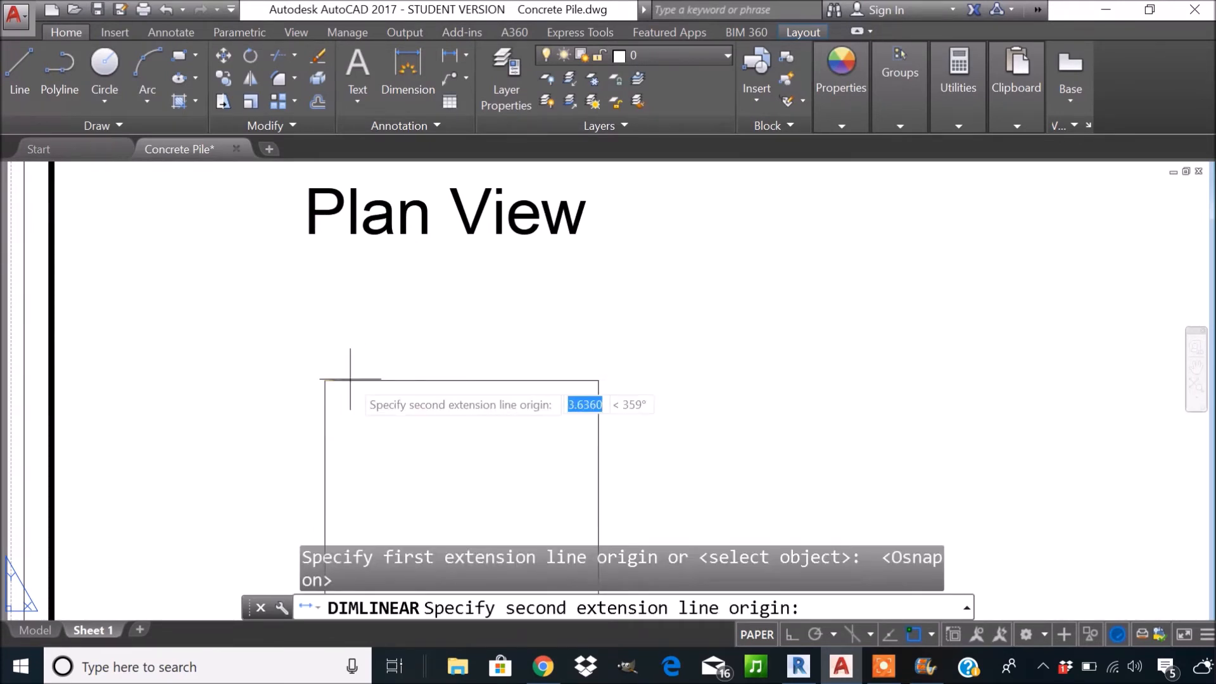
left_click(599, 380)
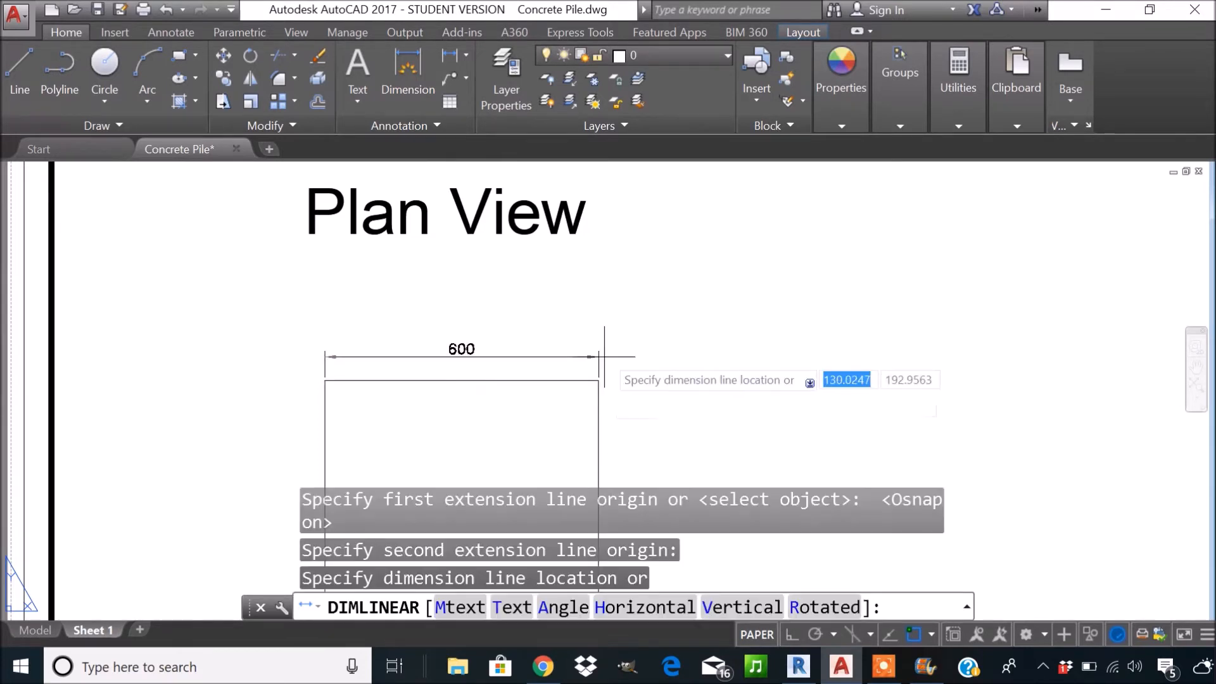
left_click(599, 295)
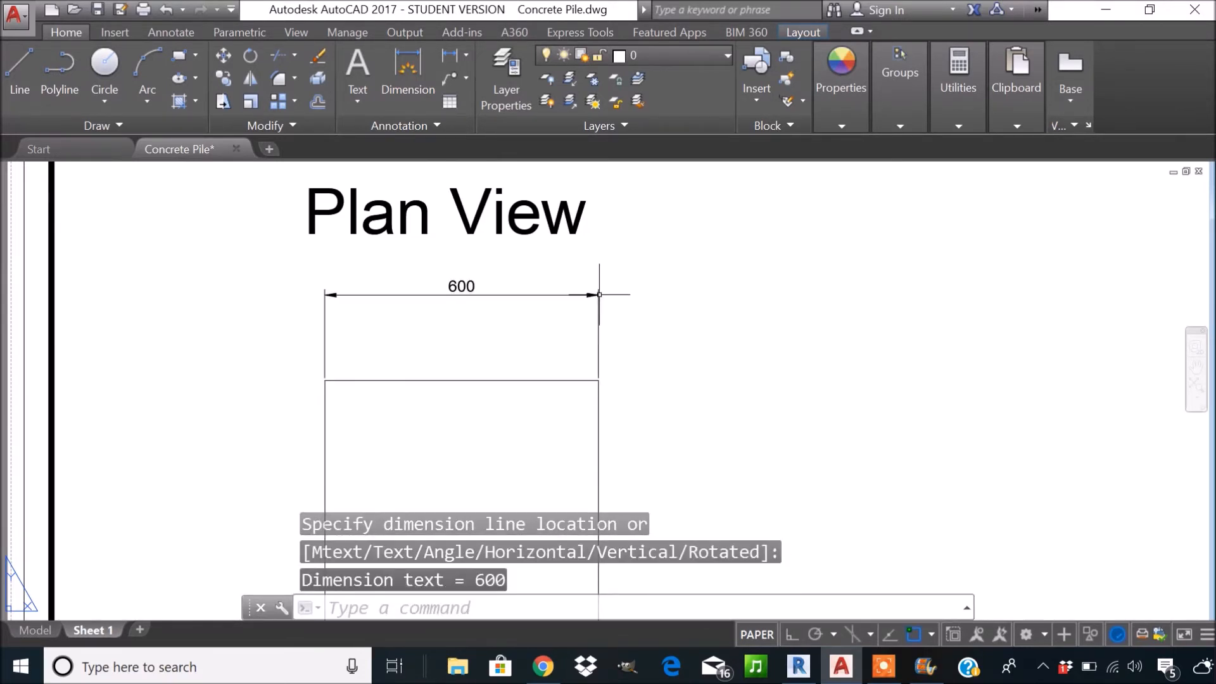
Set the colour of the plan's horizontal dimension to Red.
scroll(599, 295, "down", 4)
middle_click_drag(624, 318, 581, 306)
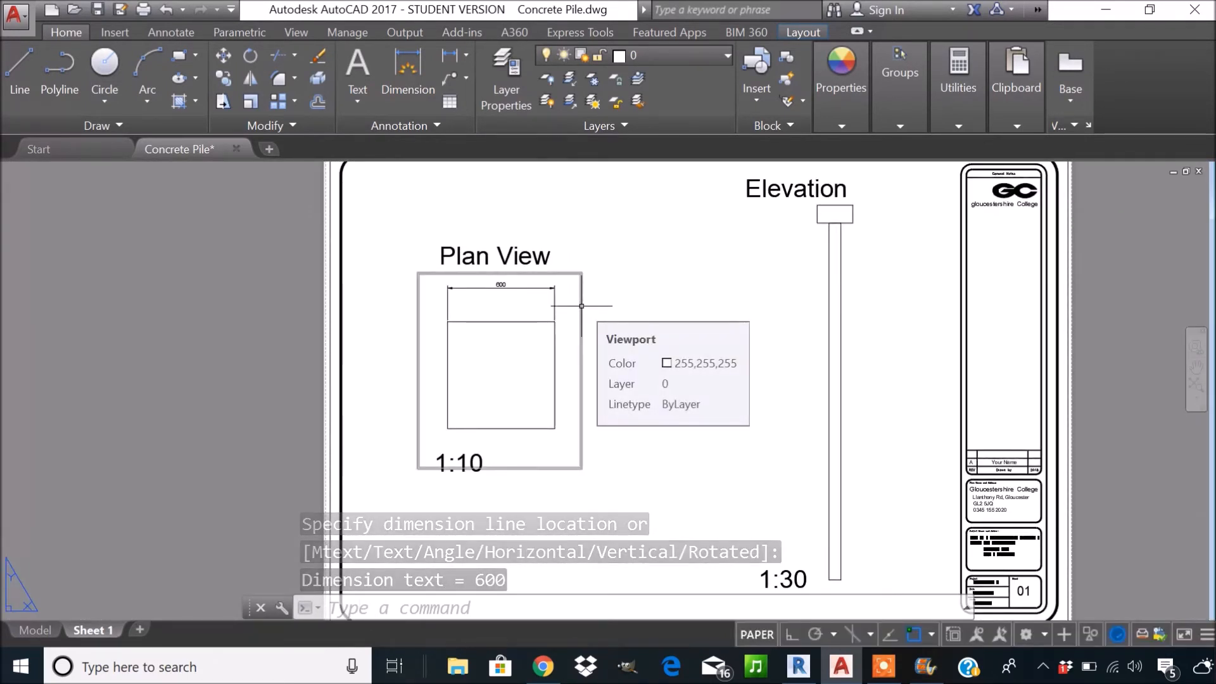
scroll(551, 269, "up", 2)
left_click(557, 299)
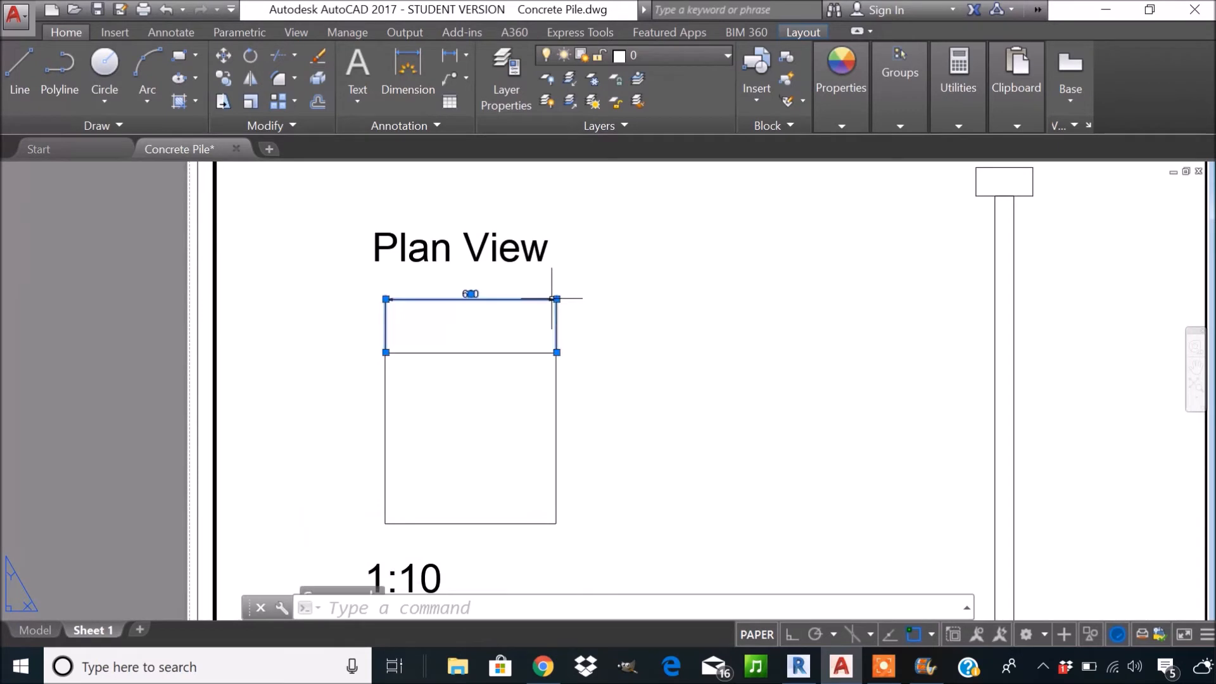
key("Escape")
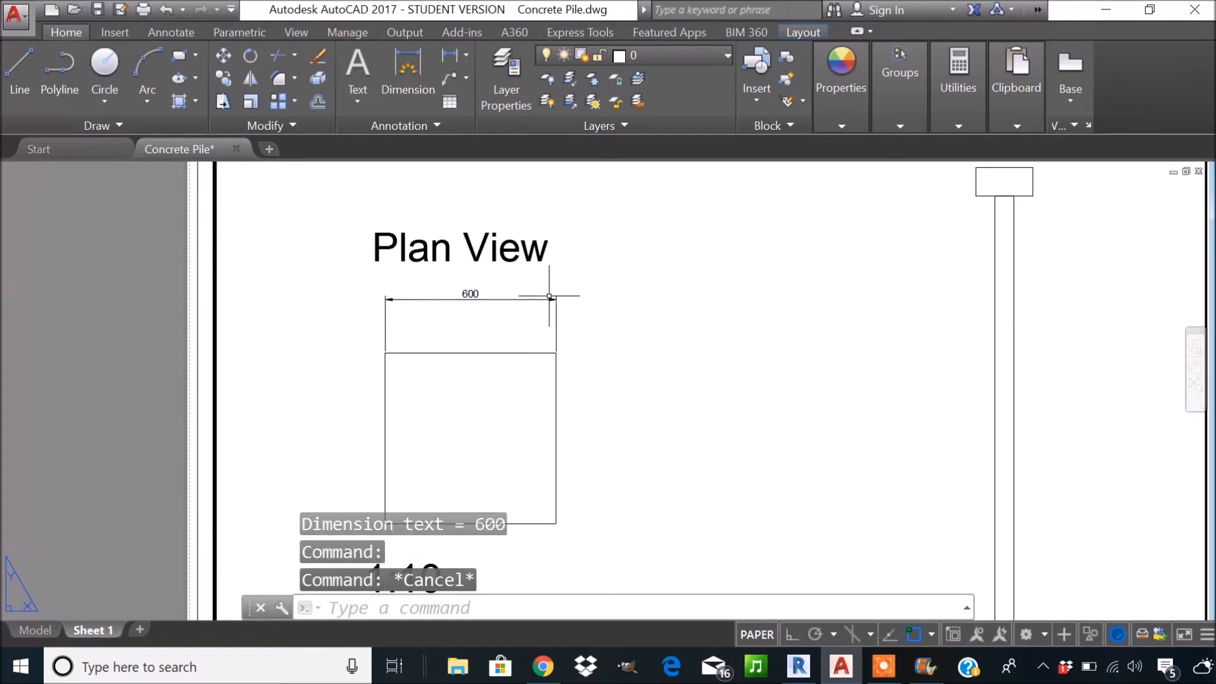
left_click(551, 297)
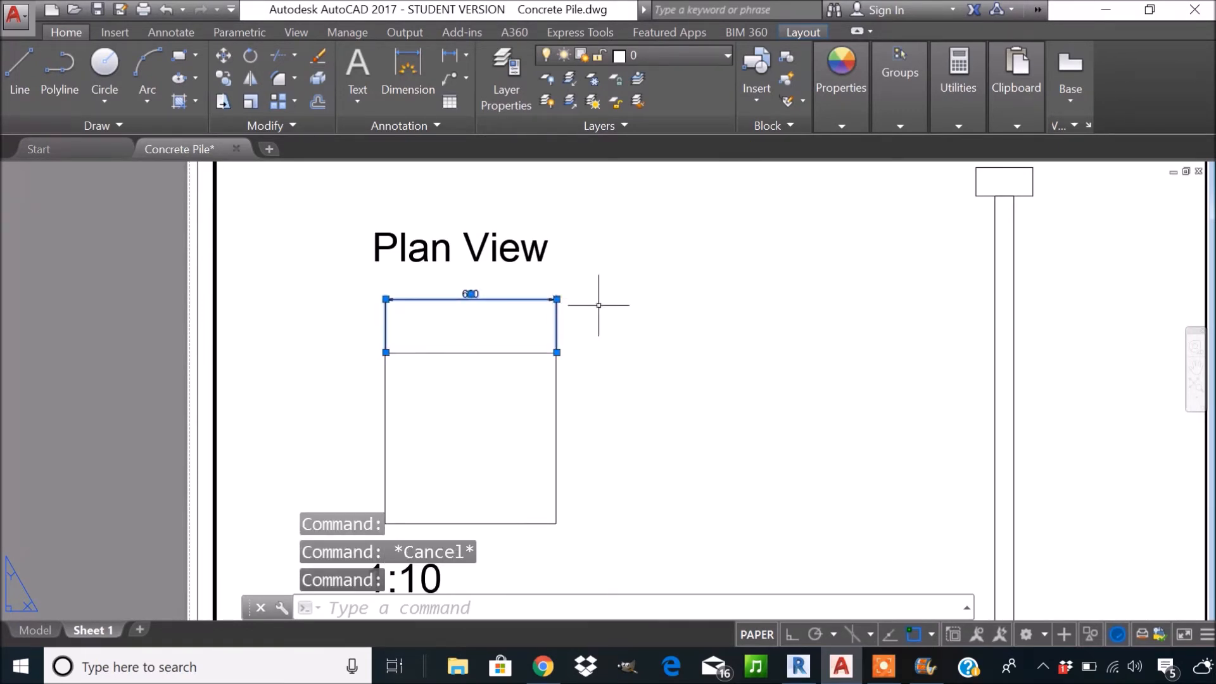
left_click(850, 102)
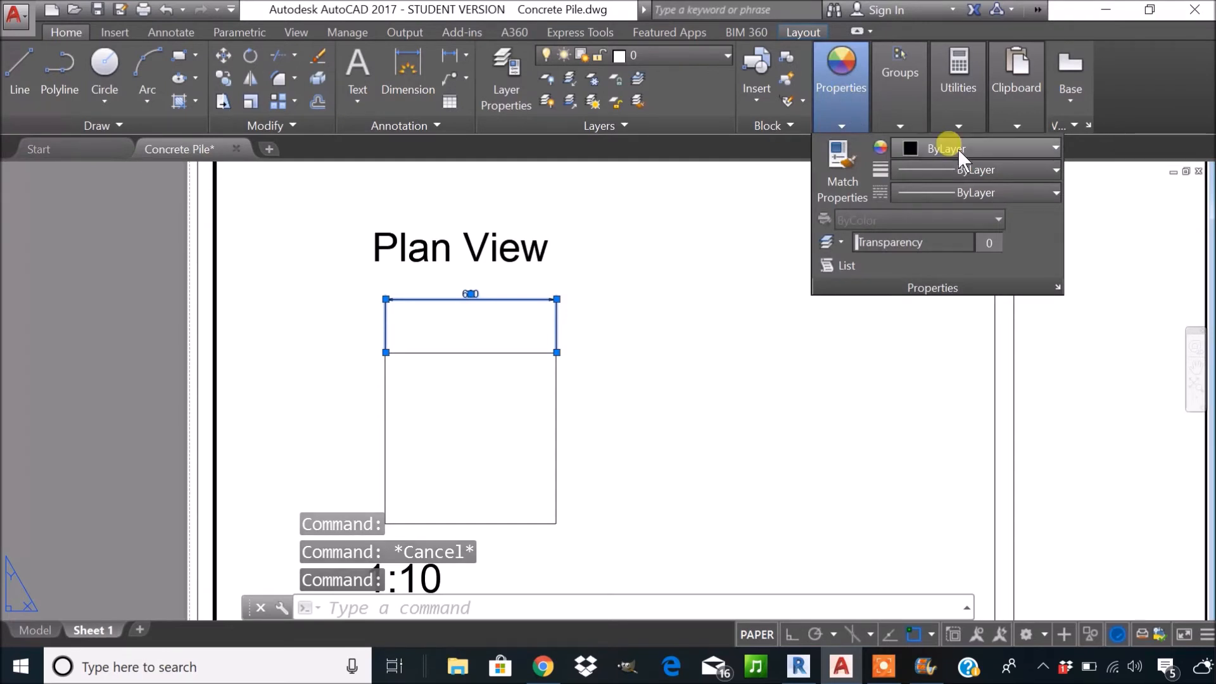
left_click(958, 149)
left_click(906, 346)
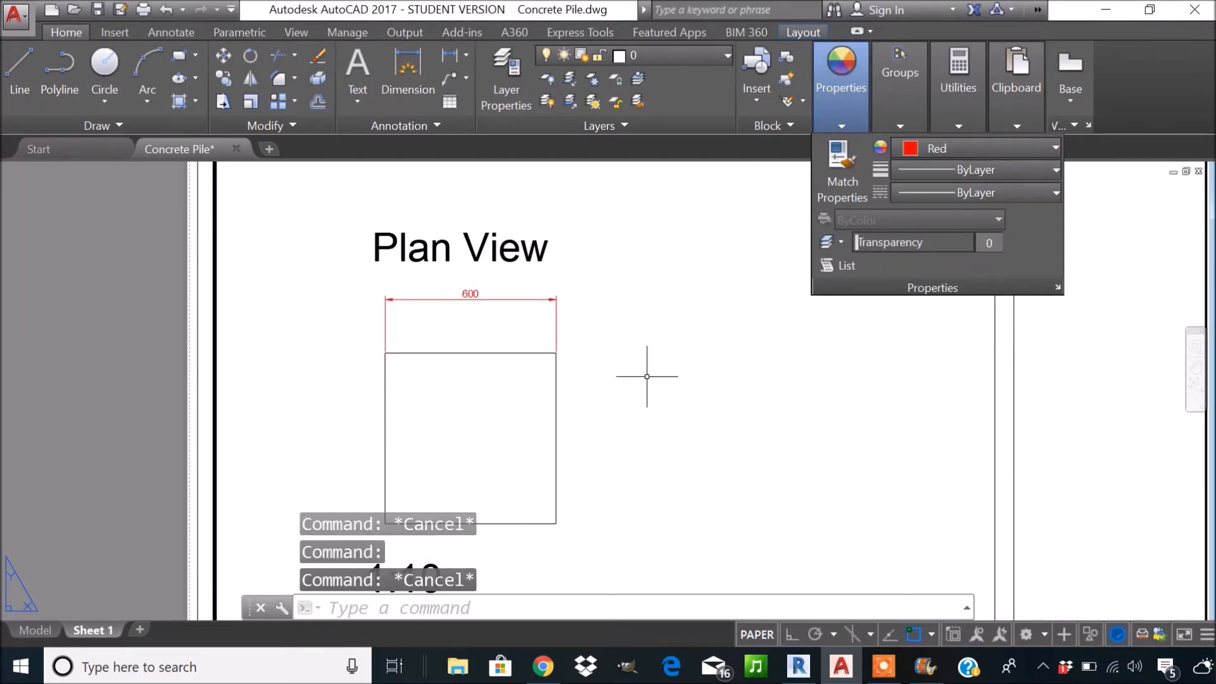
key("Escape")
Add the remaining red linear dimensions to the plan's right side and to the elevation's cap and shaft.
scroll(633, 348, "down", 3)
scroll(614, 349, "up", 4)
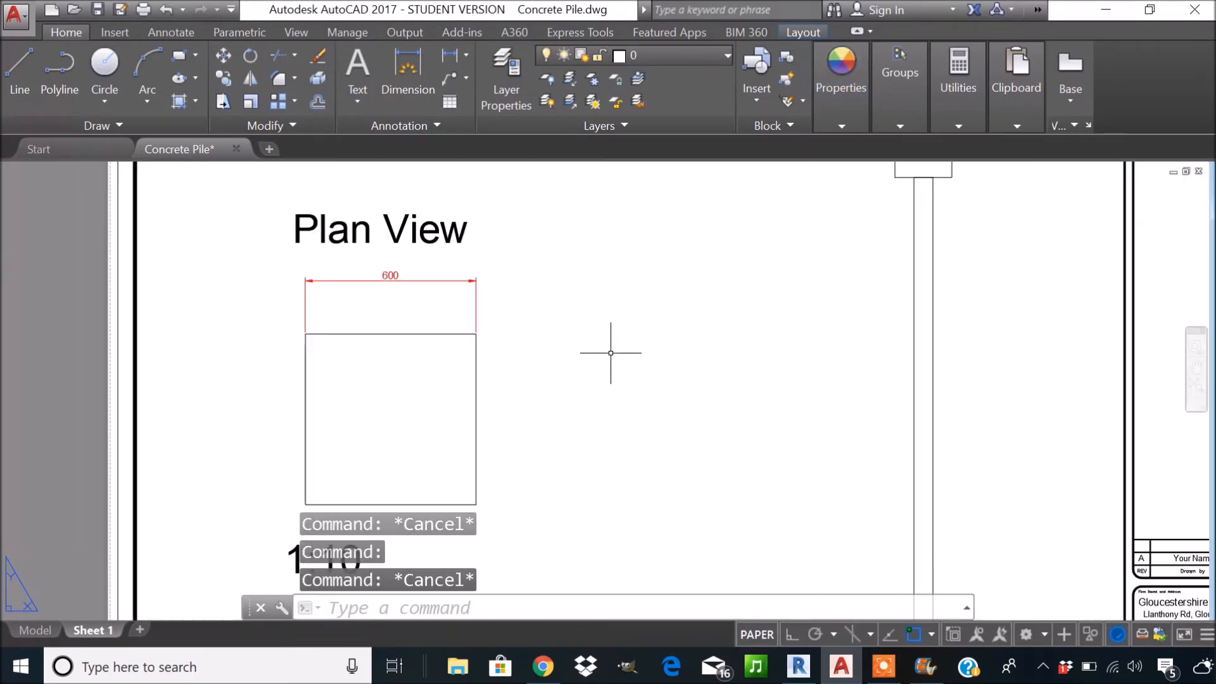
left_click(451, 56)
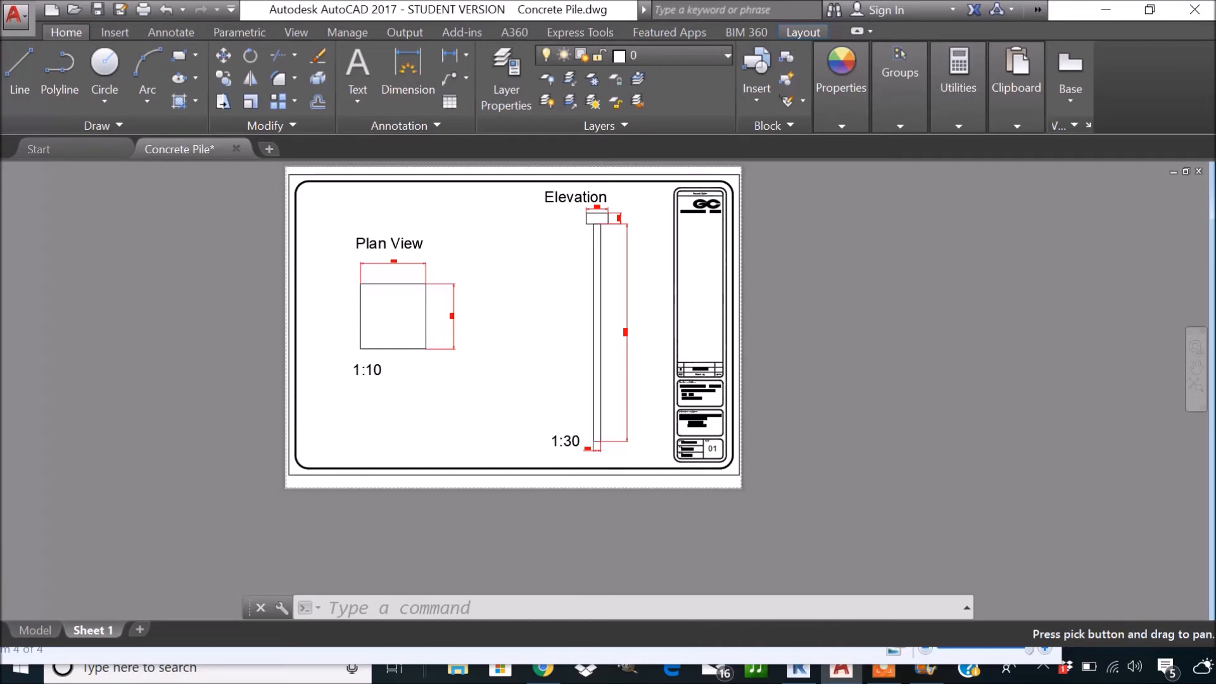
Save the Concrete Pile drawing and view the dimensioned sheet up close.
middle_click_drag(513, 292, 485, 335)
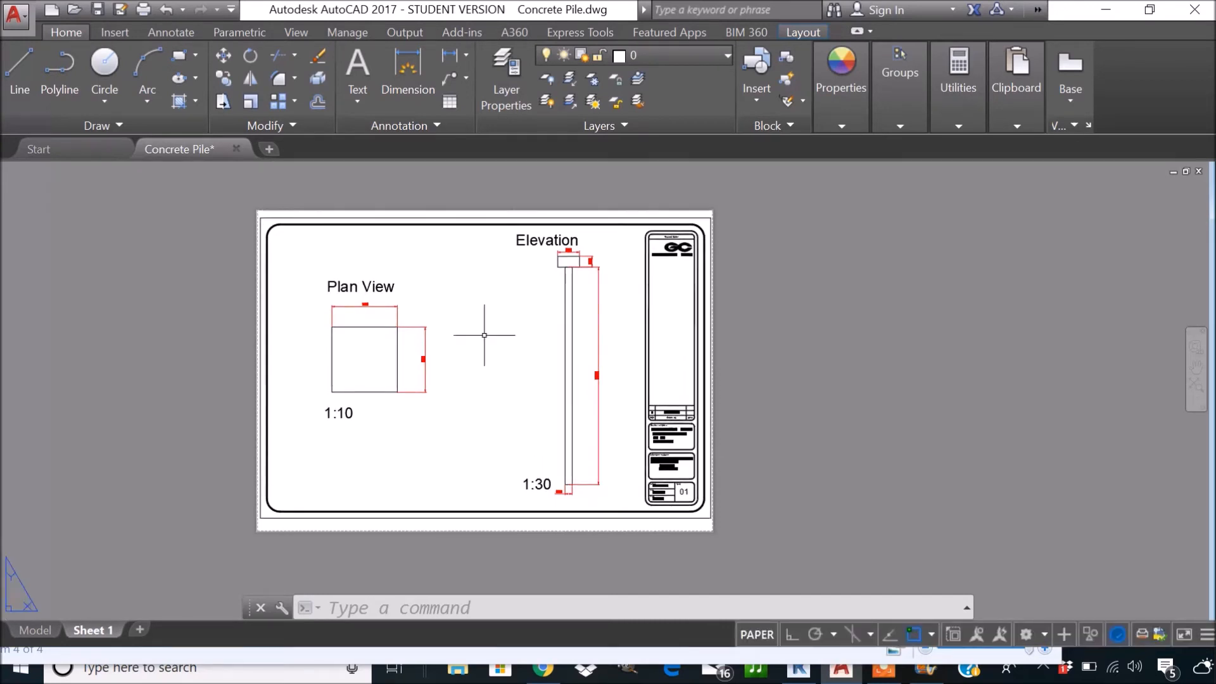
left_click(97, 8)
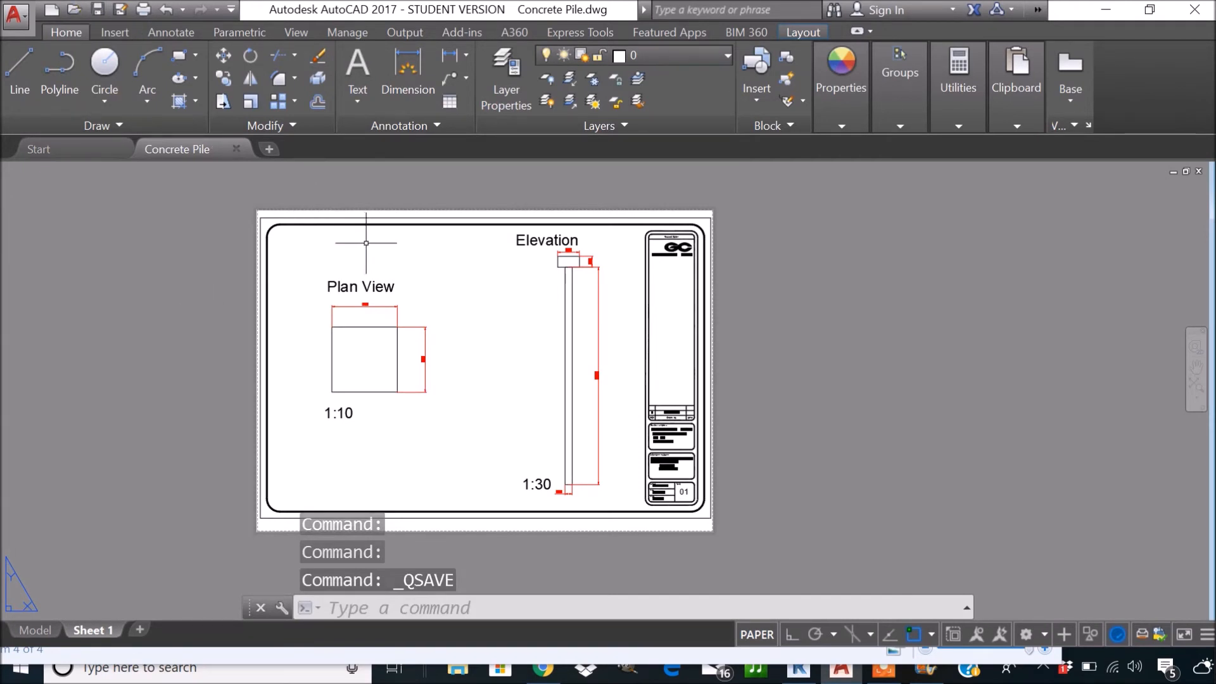
scroll(396, 336, "up", 2)
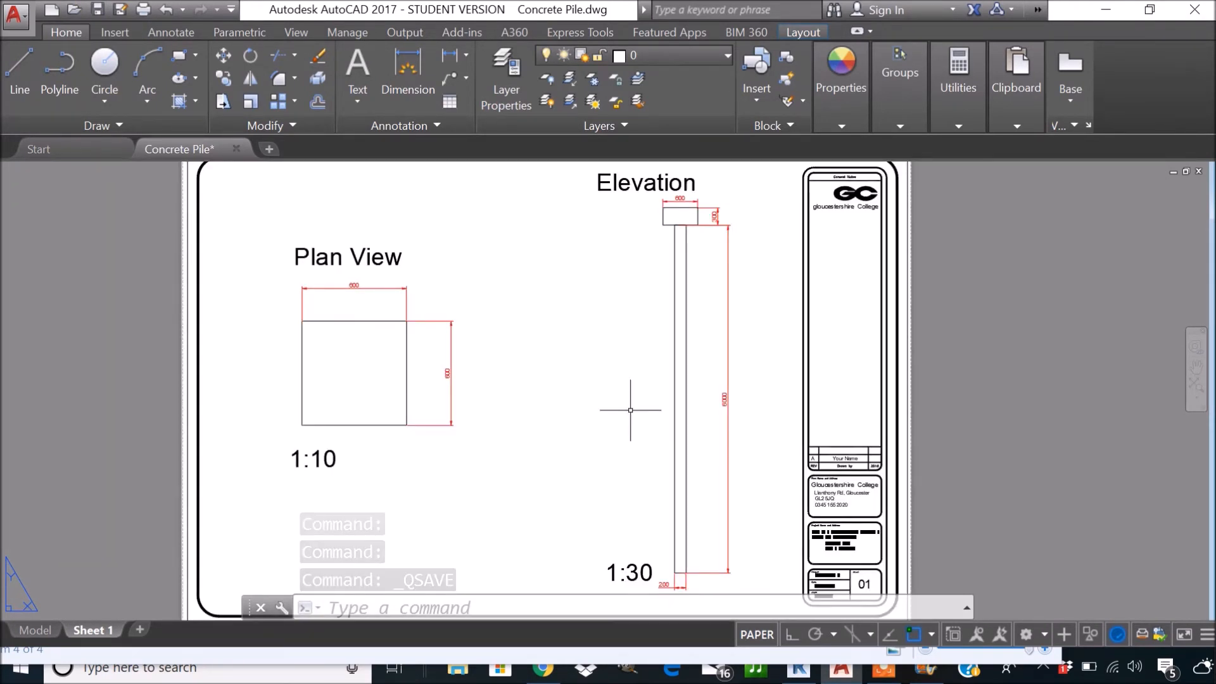
Change the Scale entry in Sheet 1's title block to 1:10&30@A3.
middle_click_drag(630, 410, 577, 352)
scroll(820, 502, "up", 8)
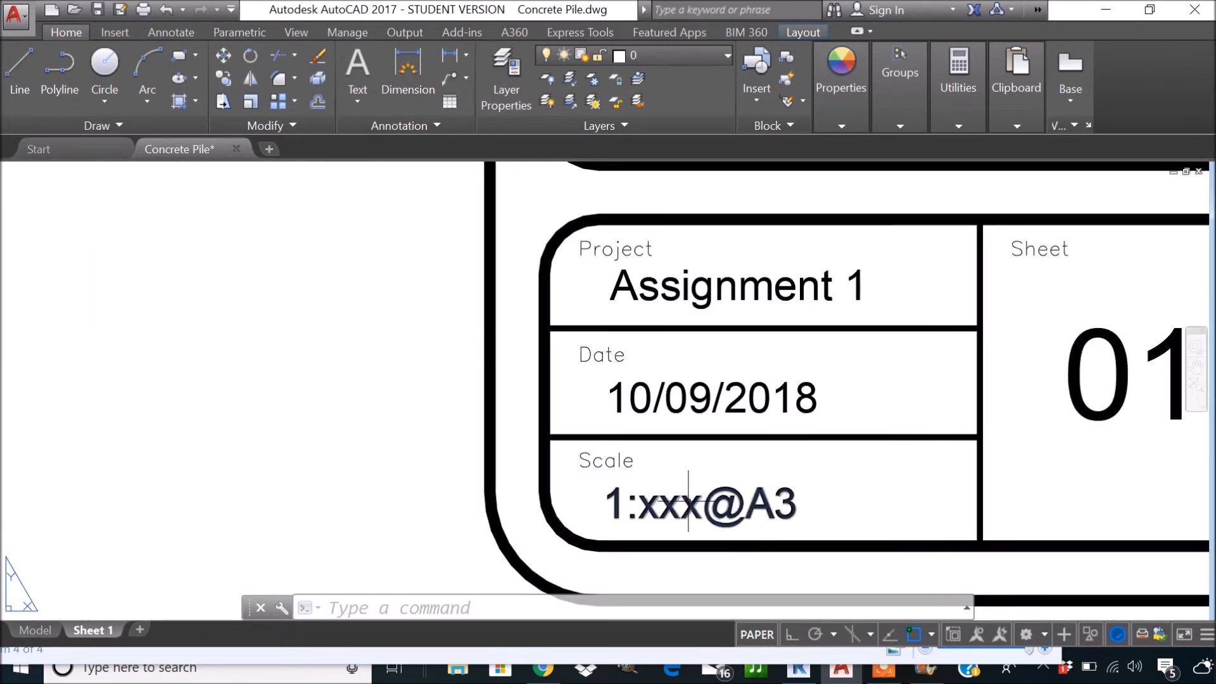
scroll(695, 504, "down", 6)
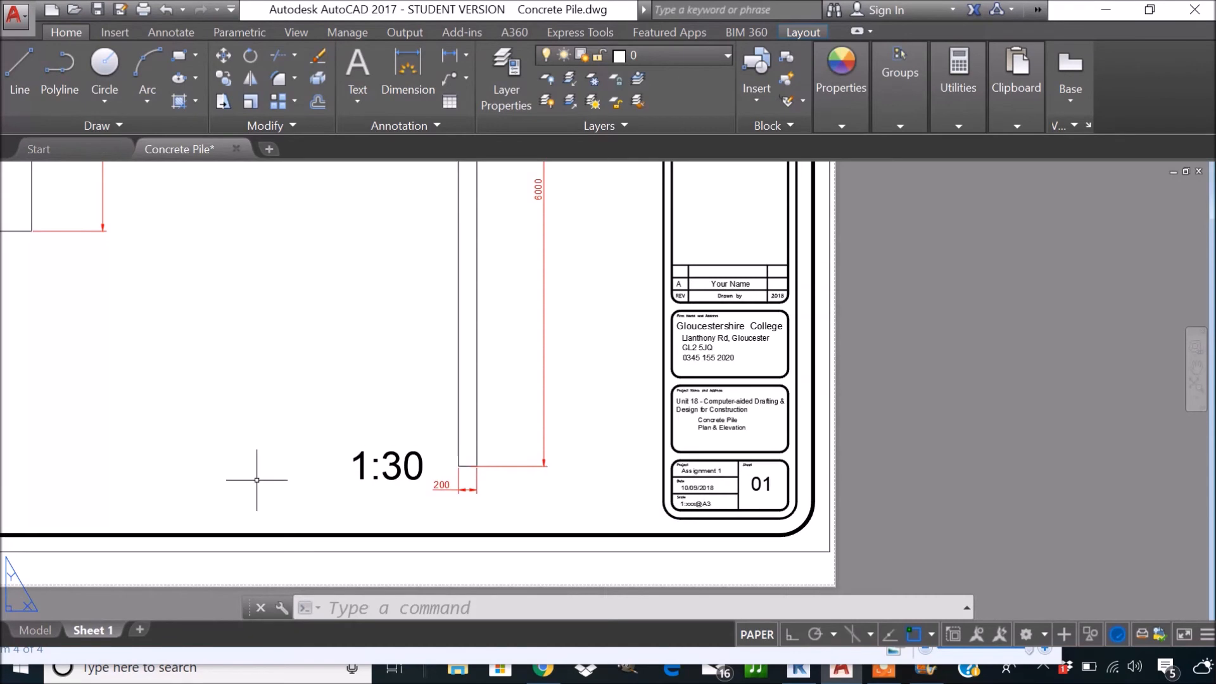
scroll(258, 483, "down", 3)
scroll(435, 493, "up", 2)
scroll(435, 493, "up", 8)
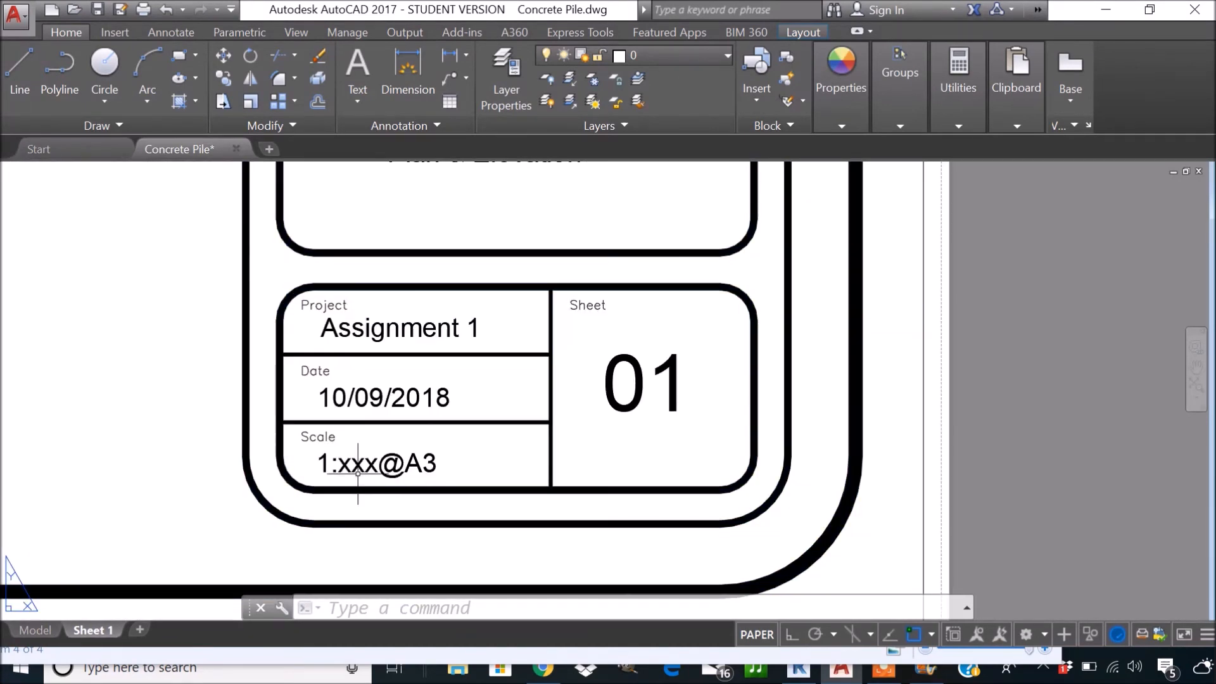
middle_click_drag(404, 474, 500, 459)
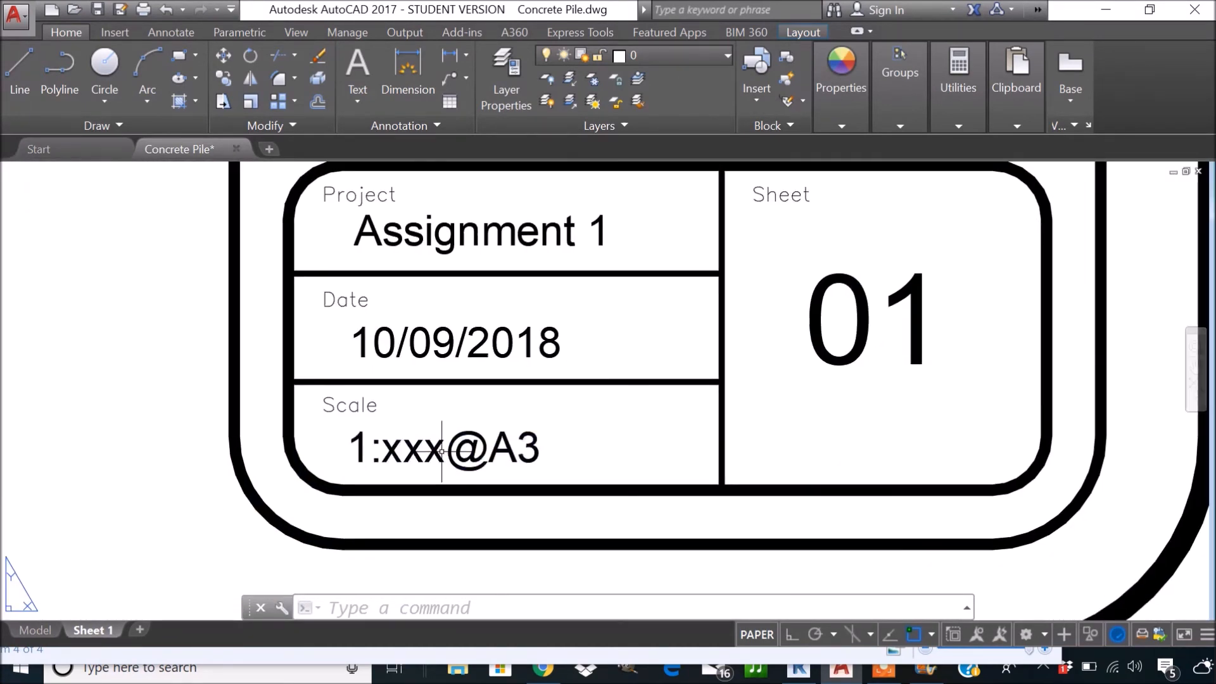
left_click(396, 444)
double_click(429, 448)
left_click_drag(445, 449, 387, 444)
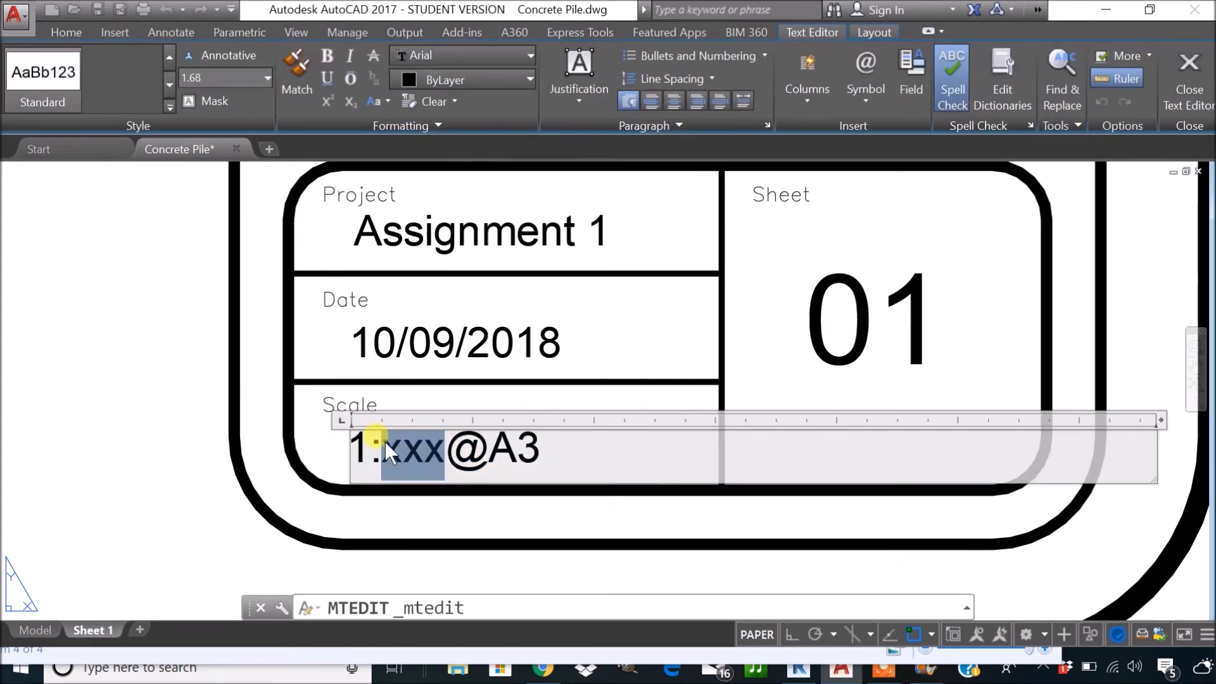
type("10")
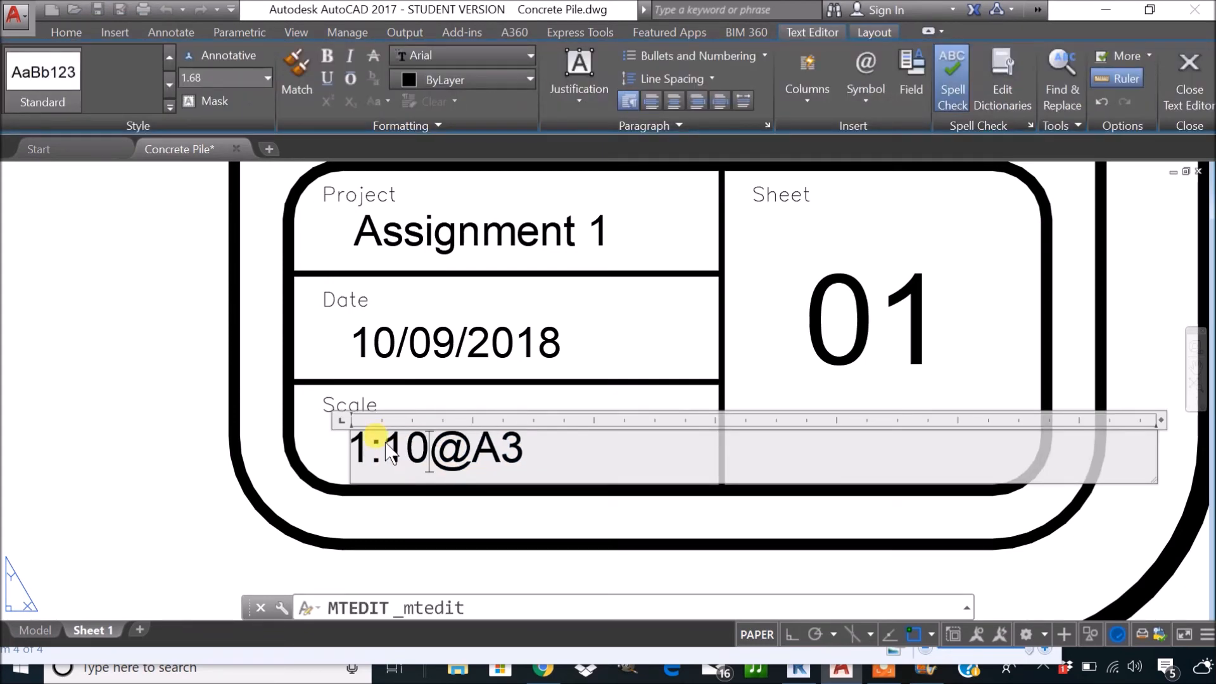
type("&30")
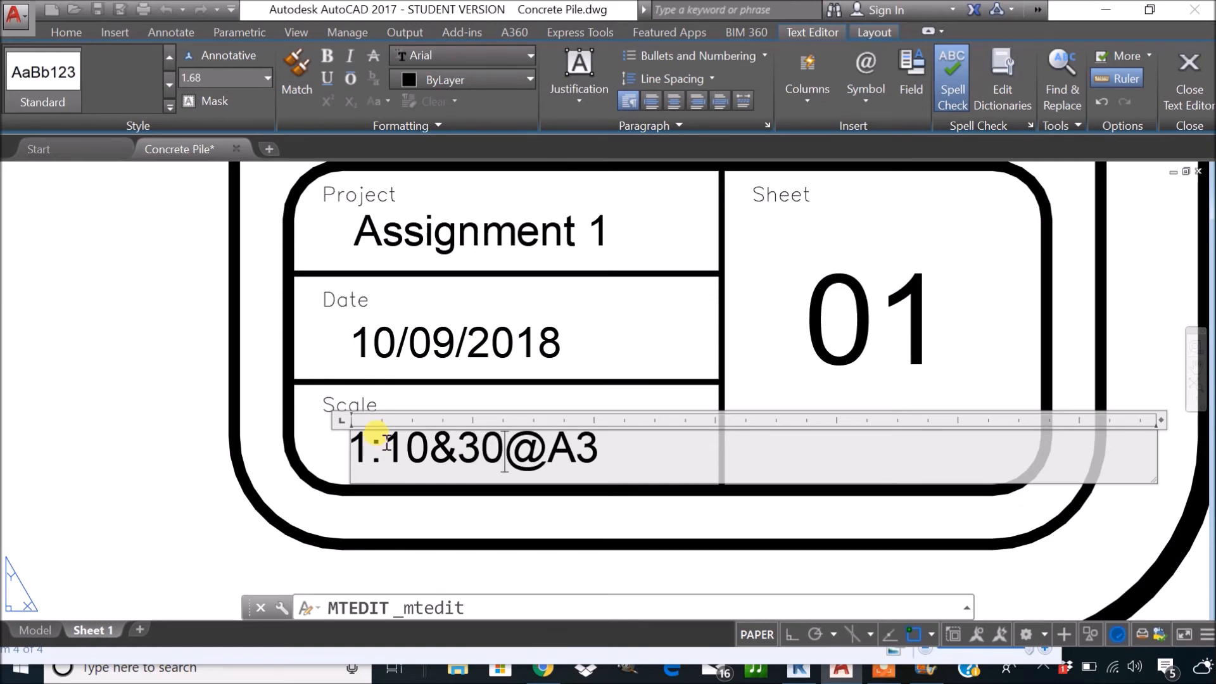
left_click(327, 507)
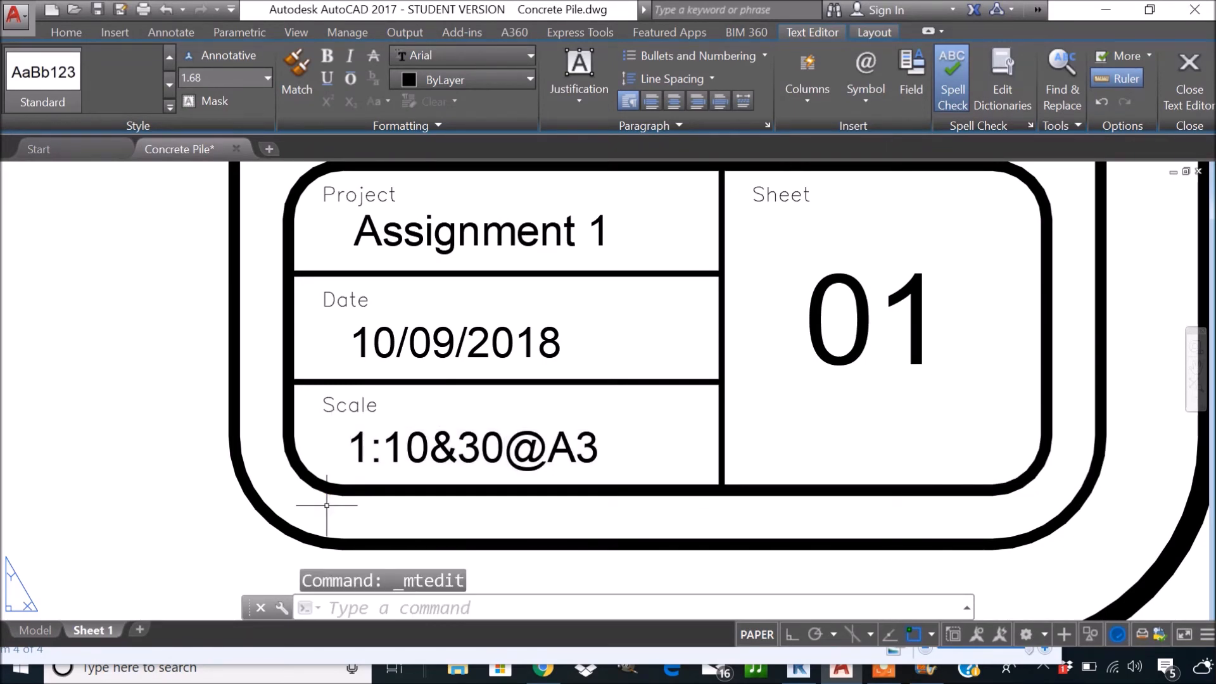
Start a plot of the whole Sheet 1 layout and check its full preview, returning to the plot settings.
scroll(725, 419, "down", 8)
scroll(722, 418, "down", 5)
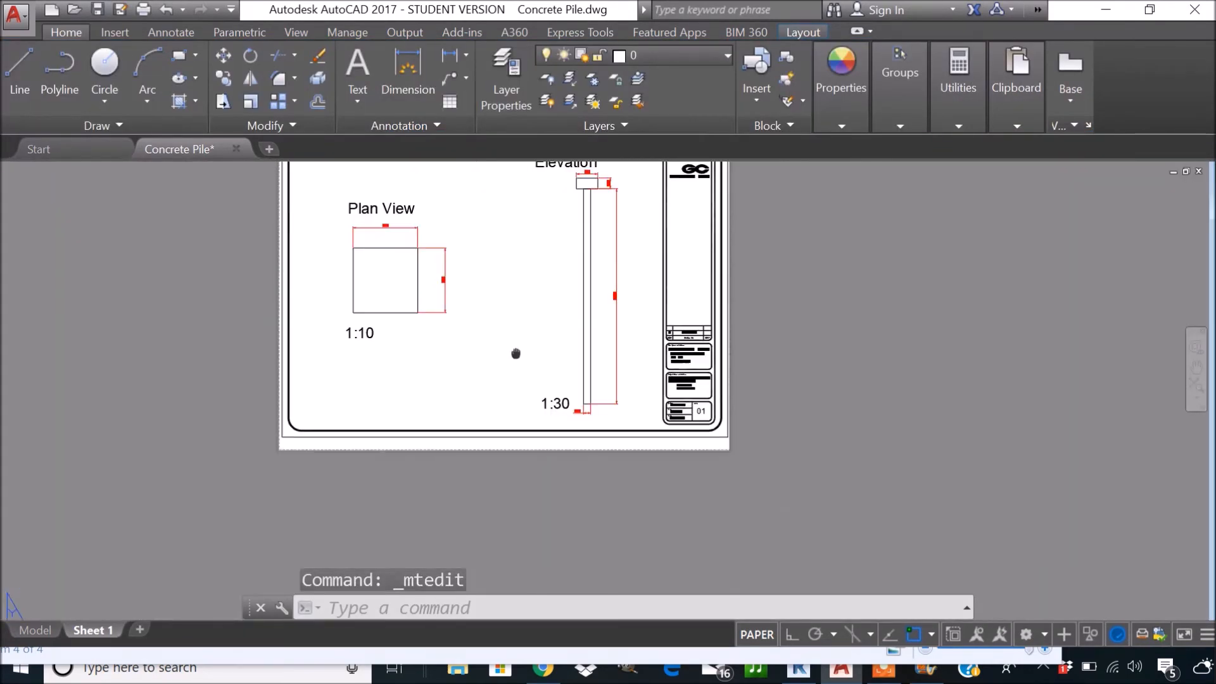
scroll(505, 372, "up", 3)
scroll(505, 372, "down", 3)
middle_click_drag(497, 372, 507, 381)
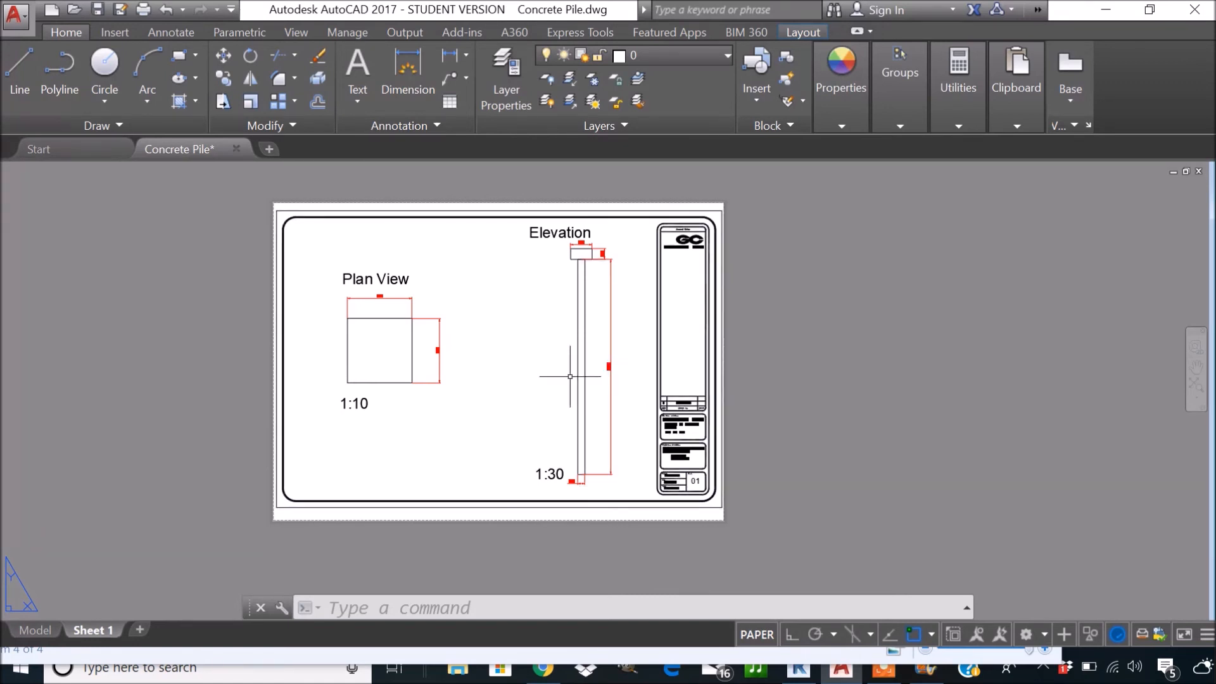
left_click(143, 6)
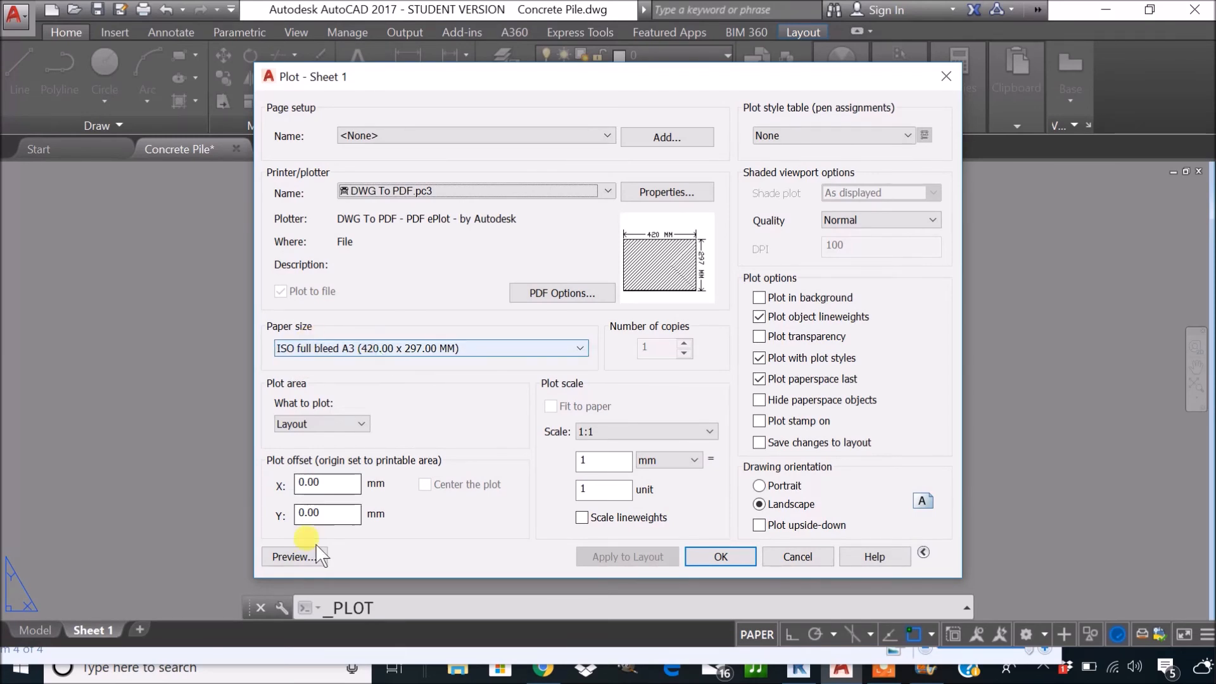
left_click(294, 556)
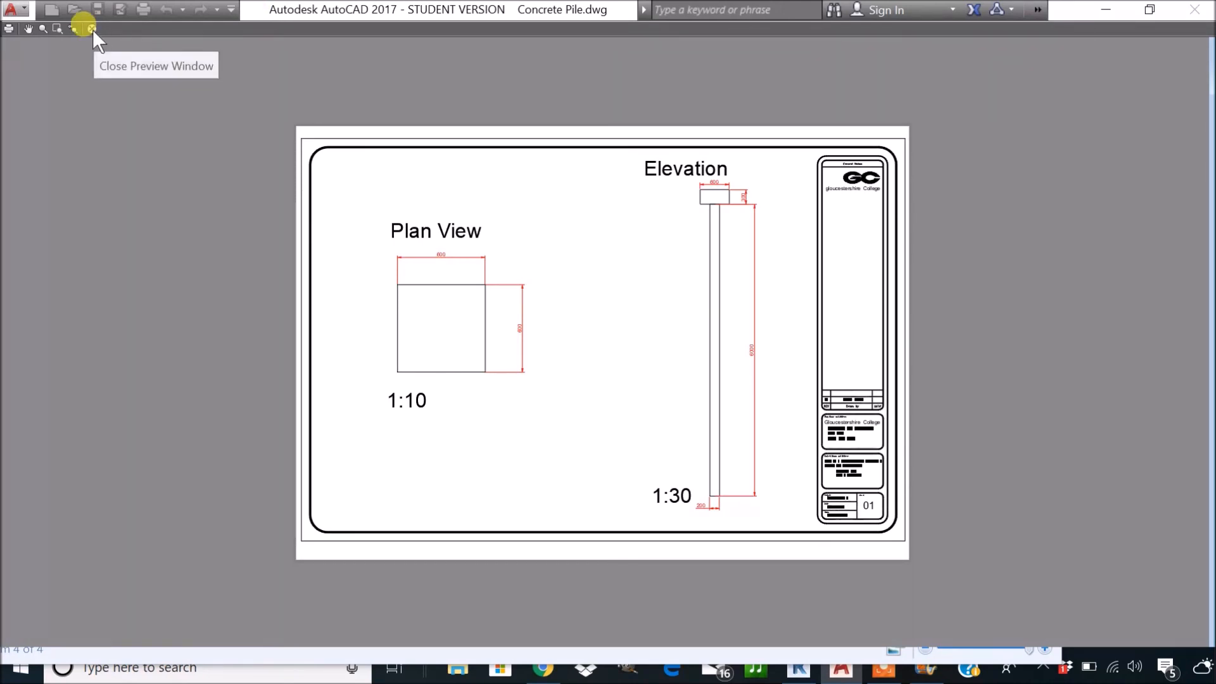
left_click(92, 28)
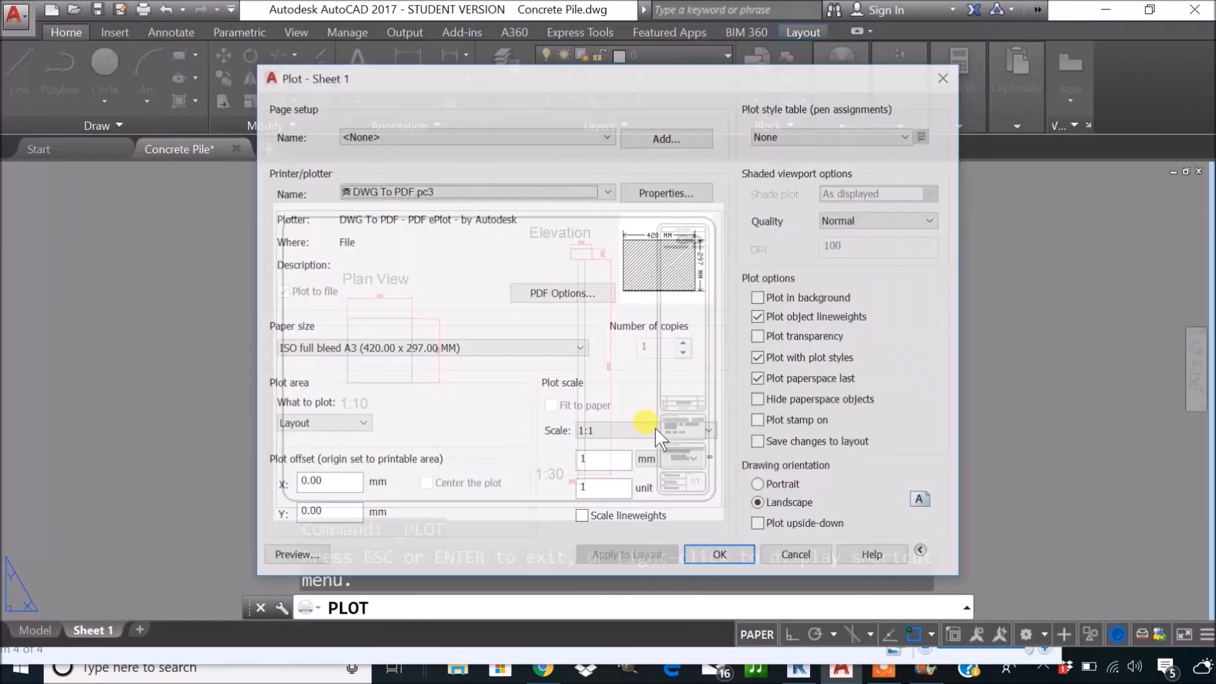
Plot Sheet 1 to Concrete Pile-Sheet 1.pdf in the Year 2 CAD folder, overwriting the existing file.
left_click(714, 558)
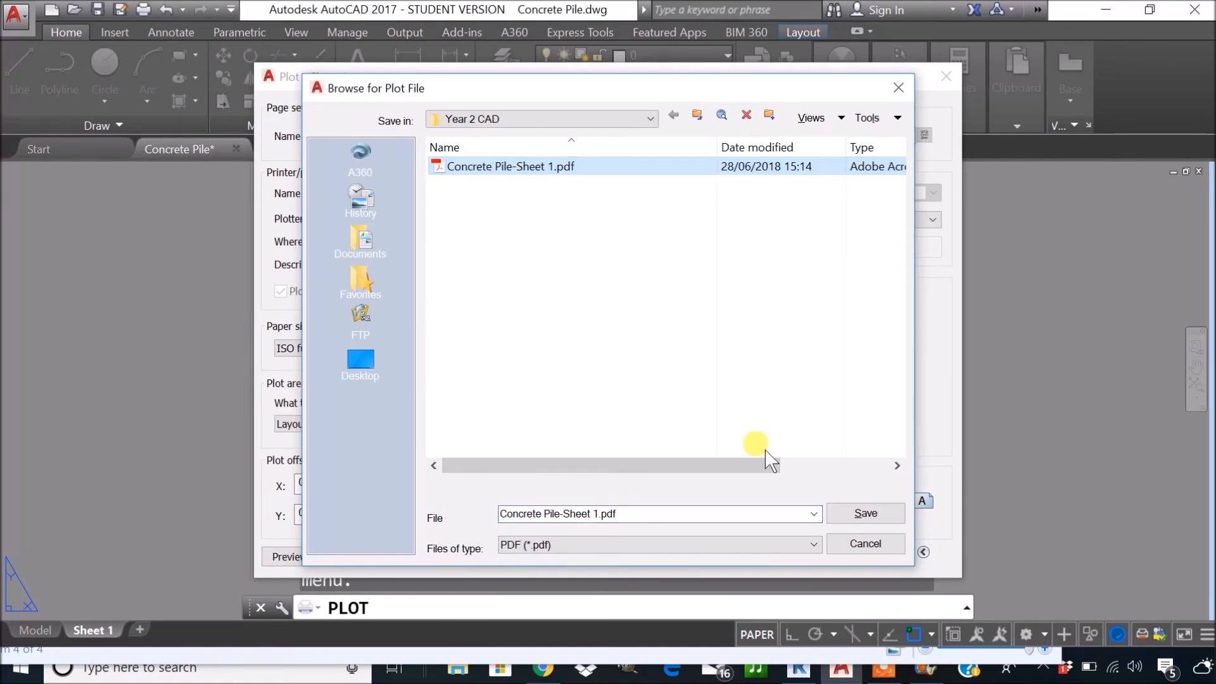
left_click(870, 515)
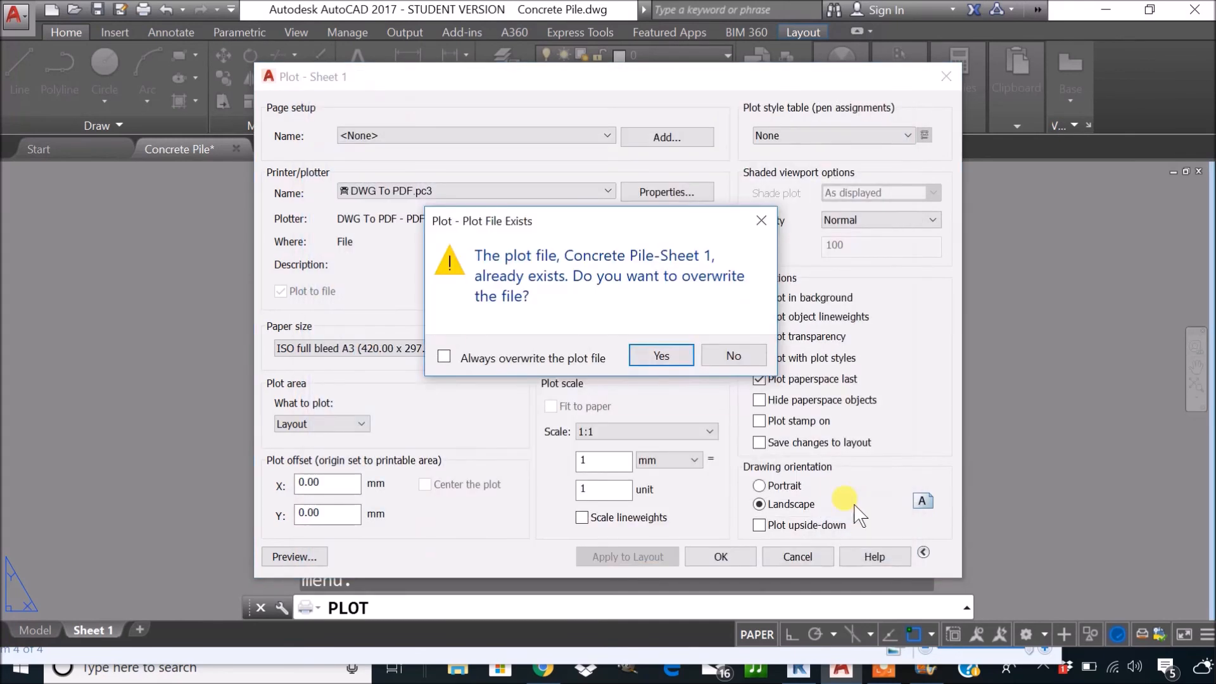
left_click(652, 356)
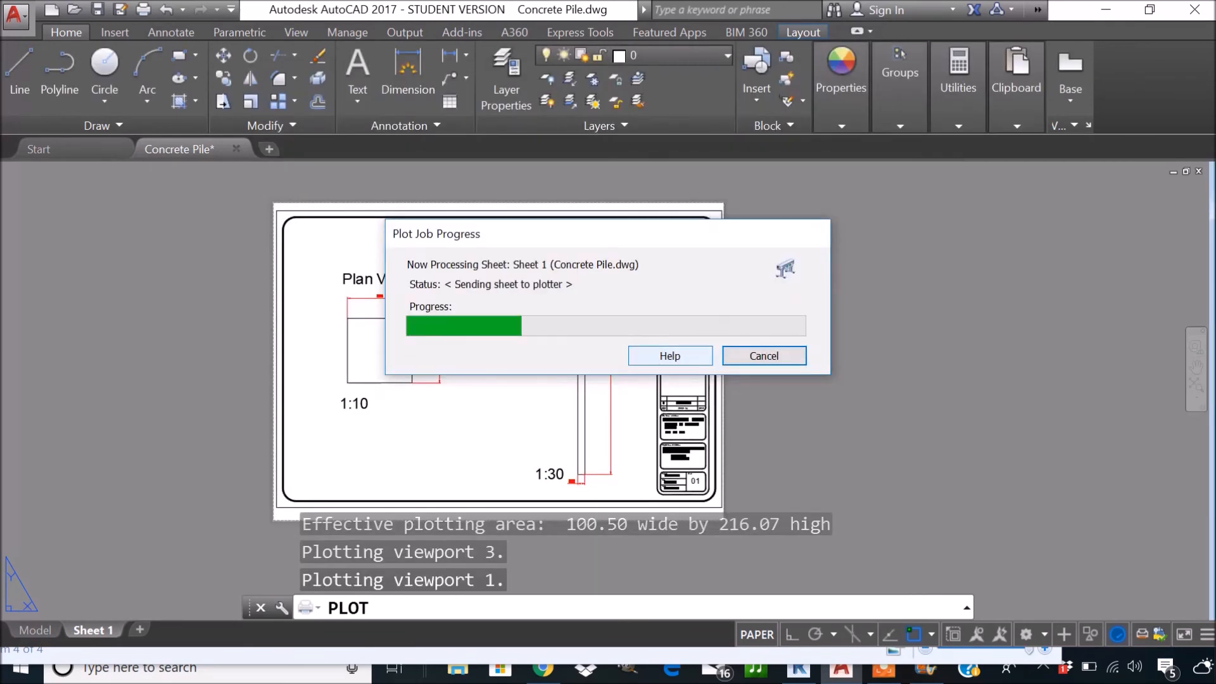